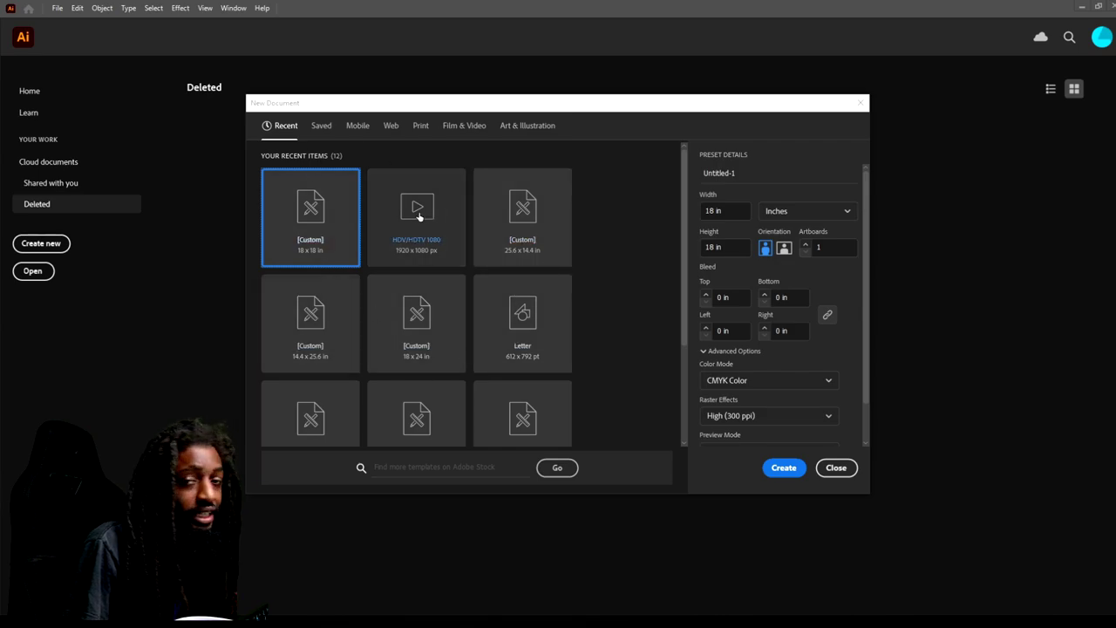
Create an 18 x 18 in CMYK document and place the portrait photo on the artboard, scaled to about 16.9 in wide.
click(782, 470)
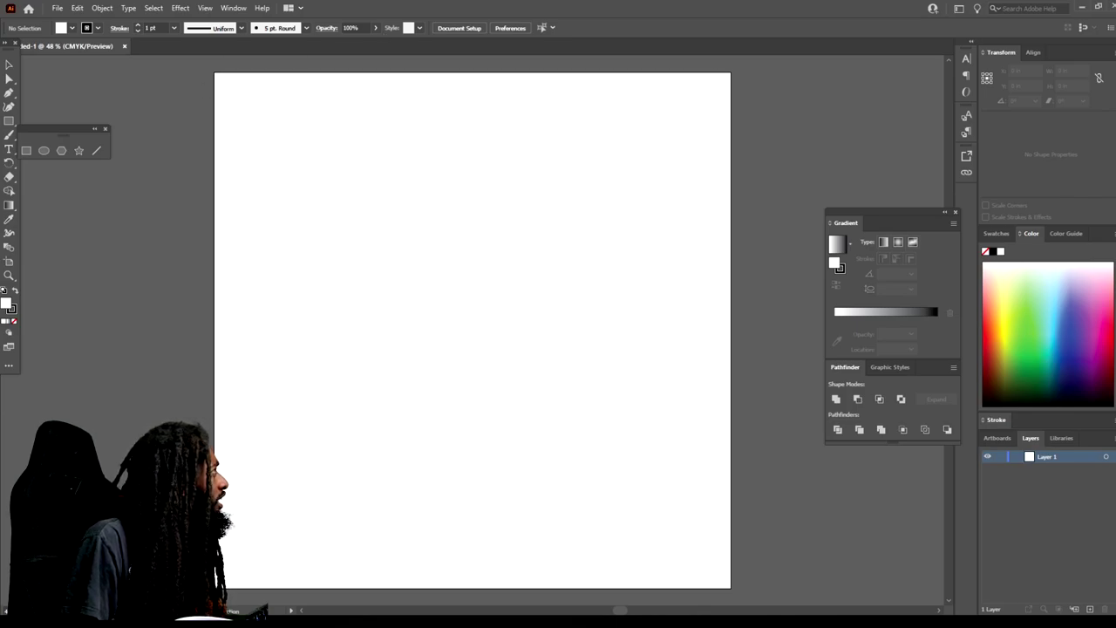
drag(623, 470, 460, 404)
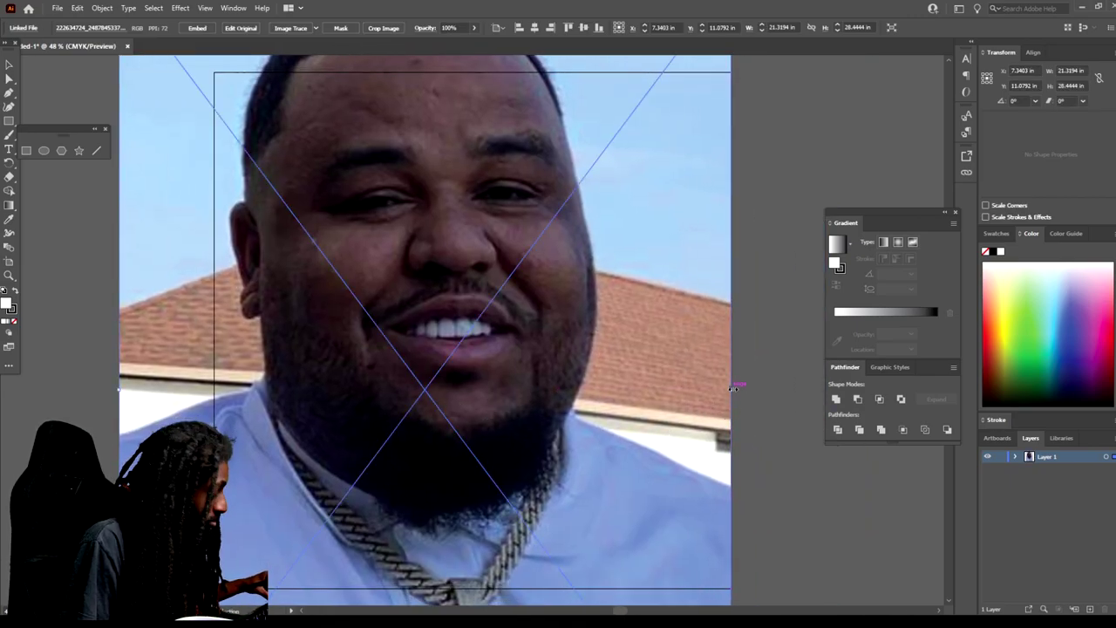
drag(733, 387, 603, 389)
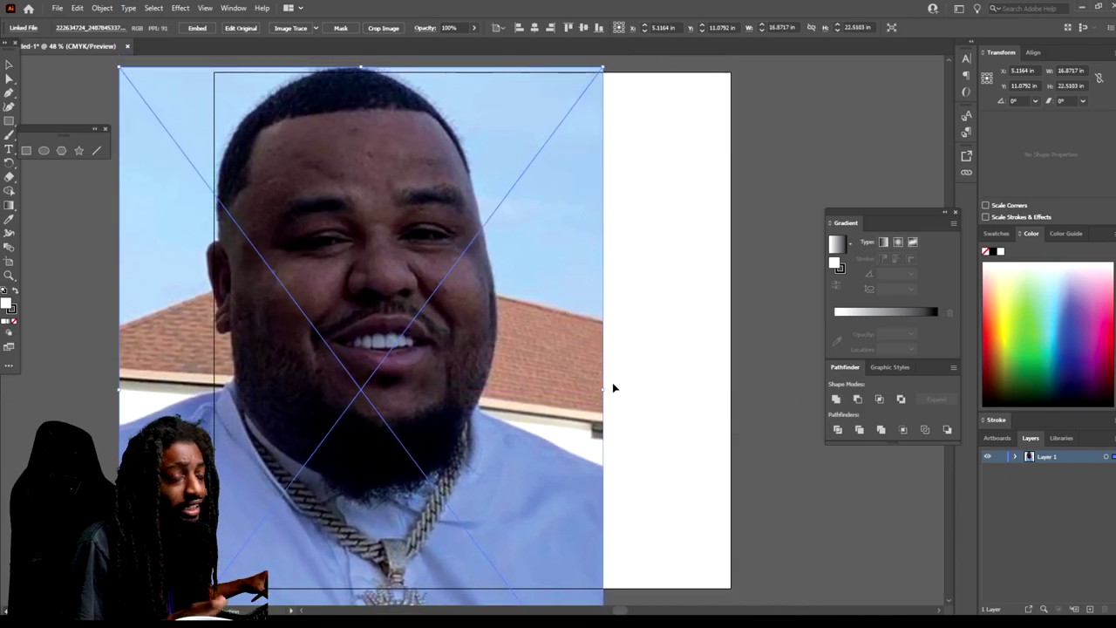
drag(512, 395, 637, 413)
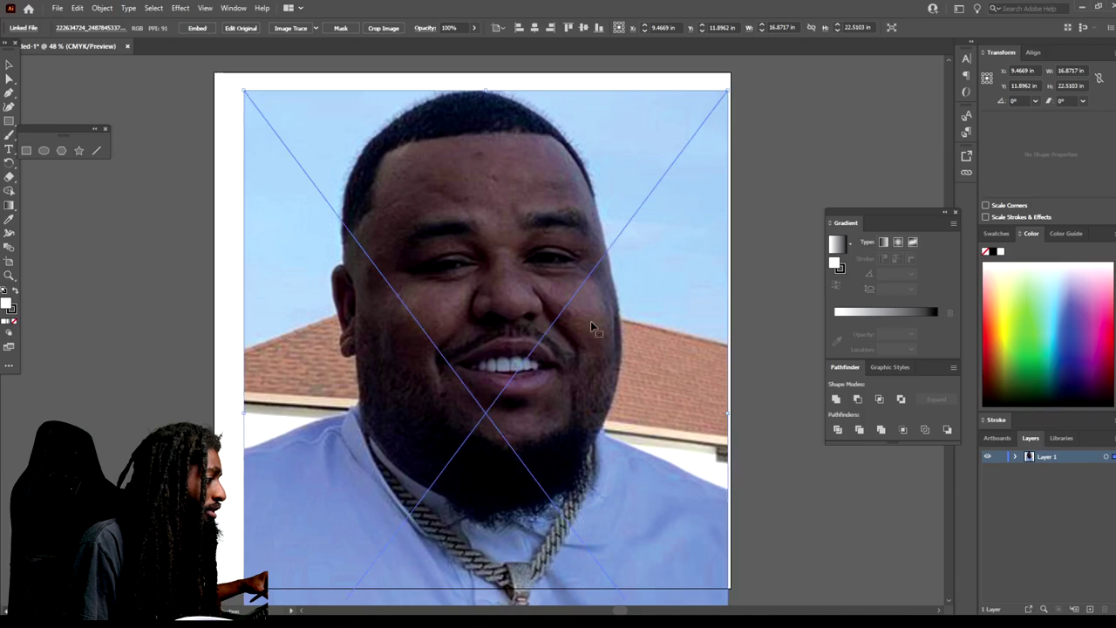
Prepare the photo as a tracing template at 72% opacity on a locked layer, with a new layer above it.
click(474, 27)
mouse_move(471, 44)
mouse_down()
mouse_move(447, 47)
mouse_move(461, 47)
mouse_up()
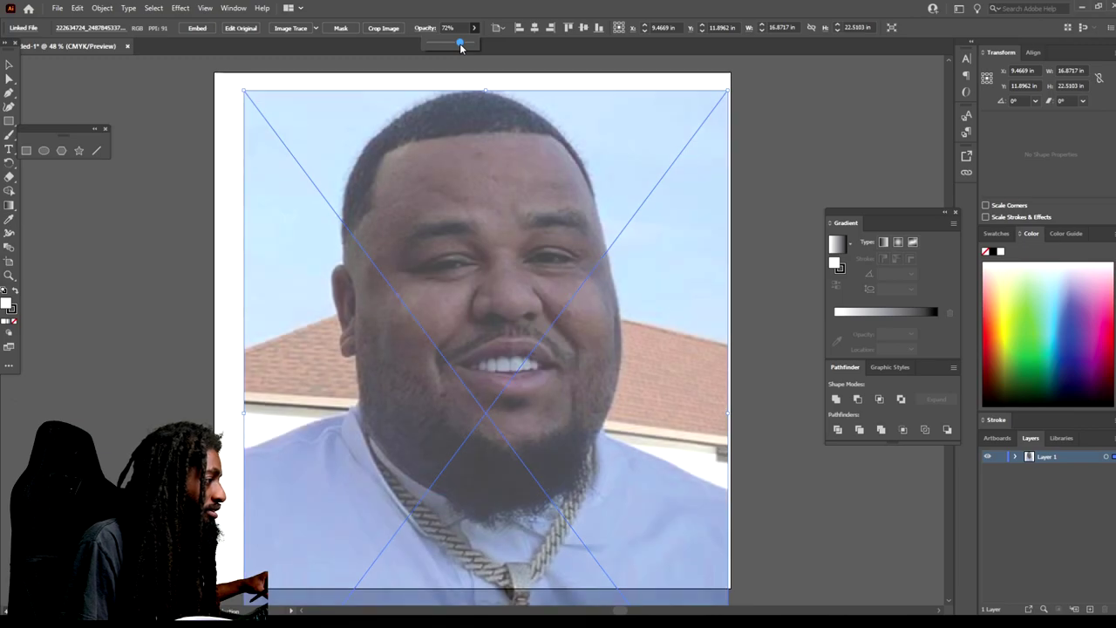
click(1000, 456)
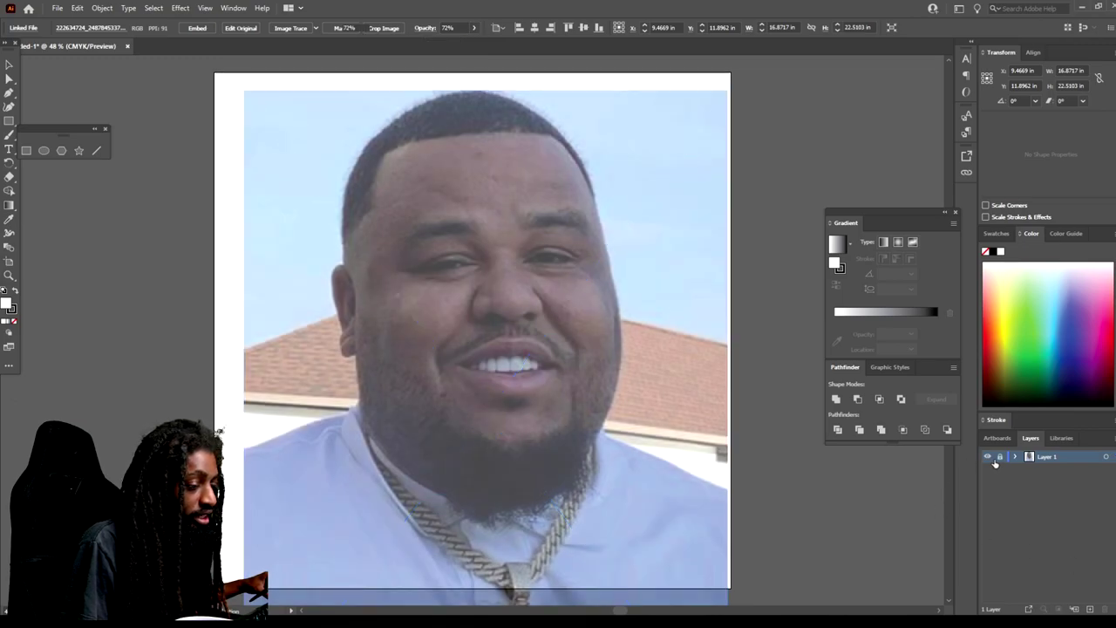
click(1090, 608)
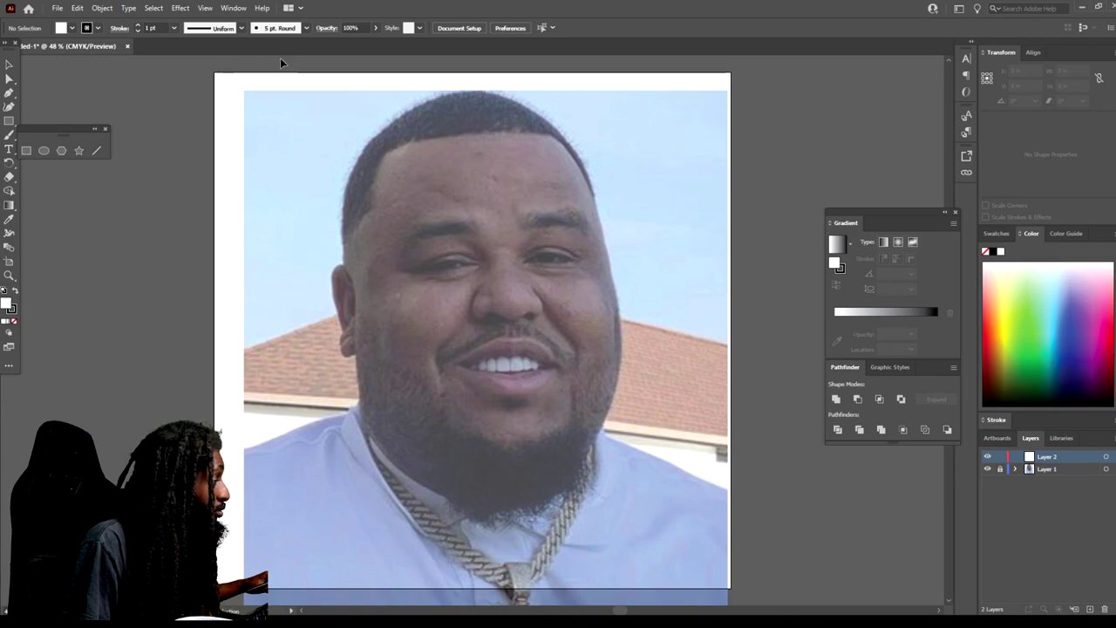
Create a new calligraphic brush with a size of 3 pt controlled by pen pressure.
click(305, 28)
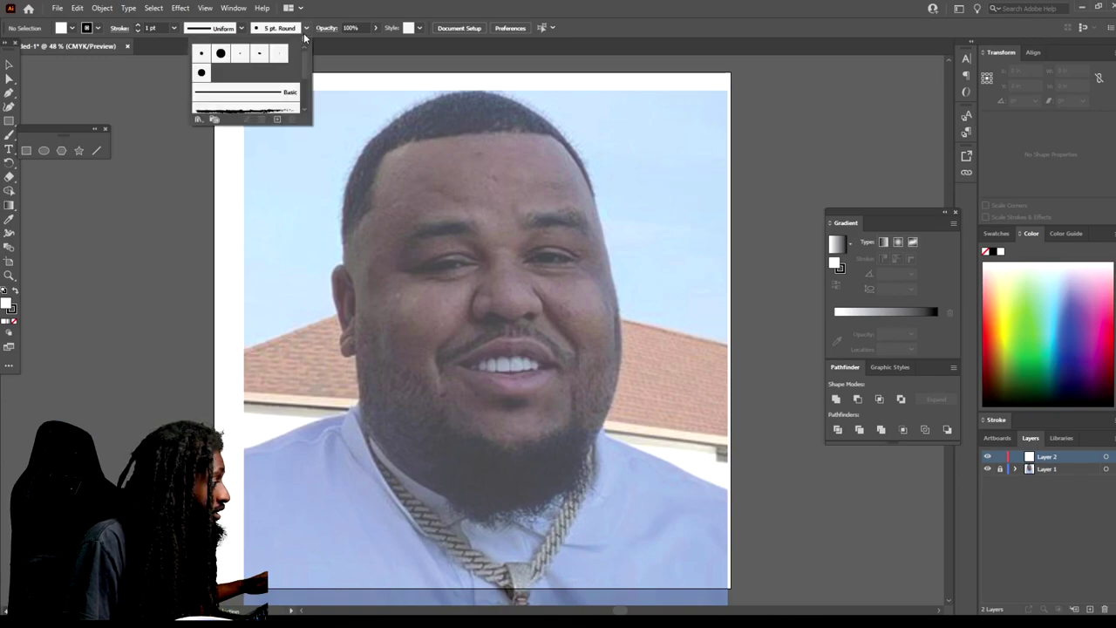
click(279, 120)
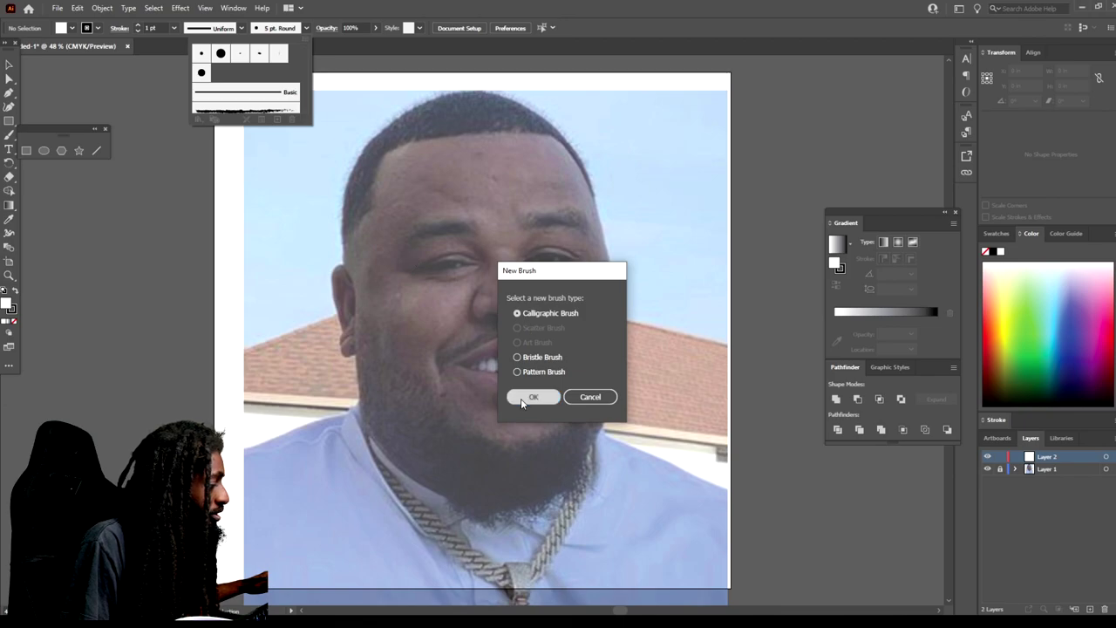
click(527, 397)
click(606, 385)
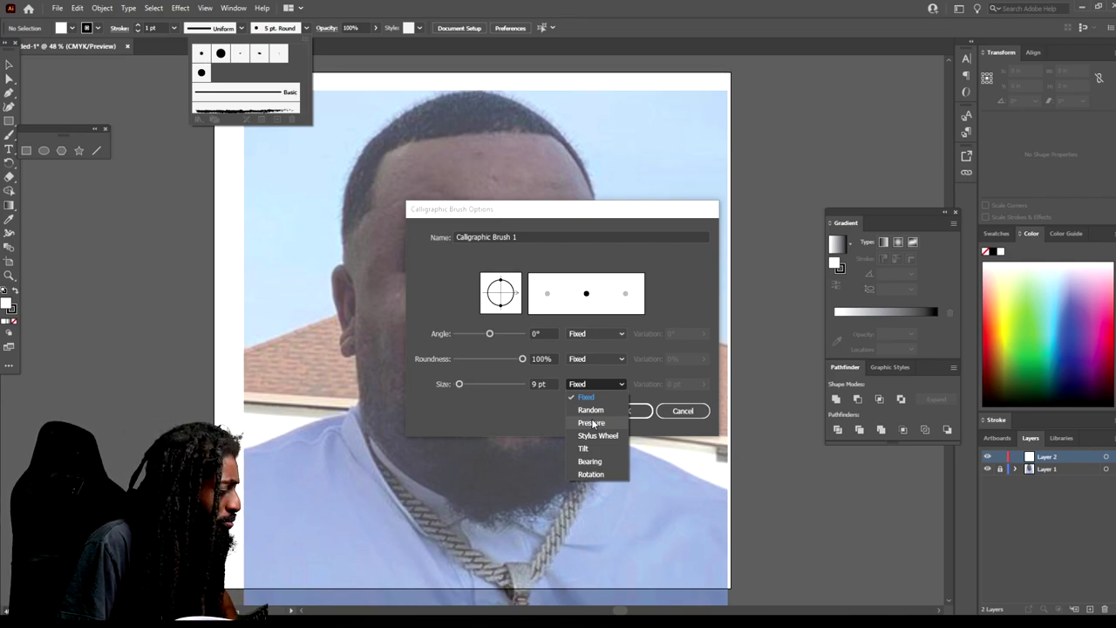
click(592, 423)
drag(539, 384, 530, 384)
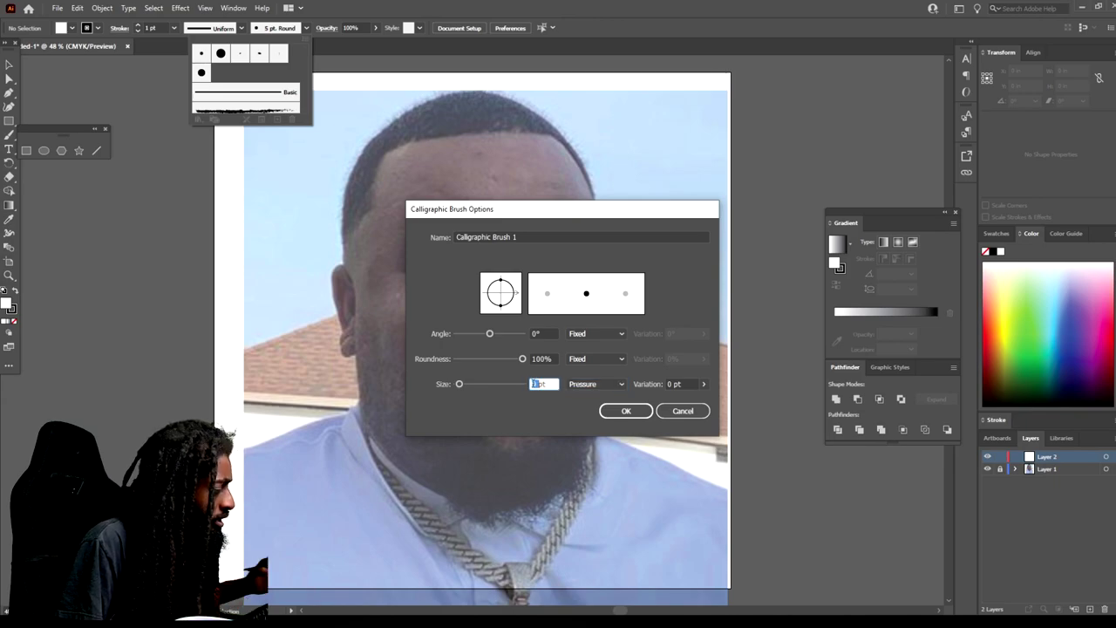
text(3)
click(672, 383)
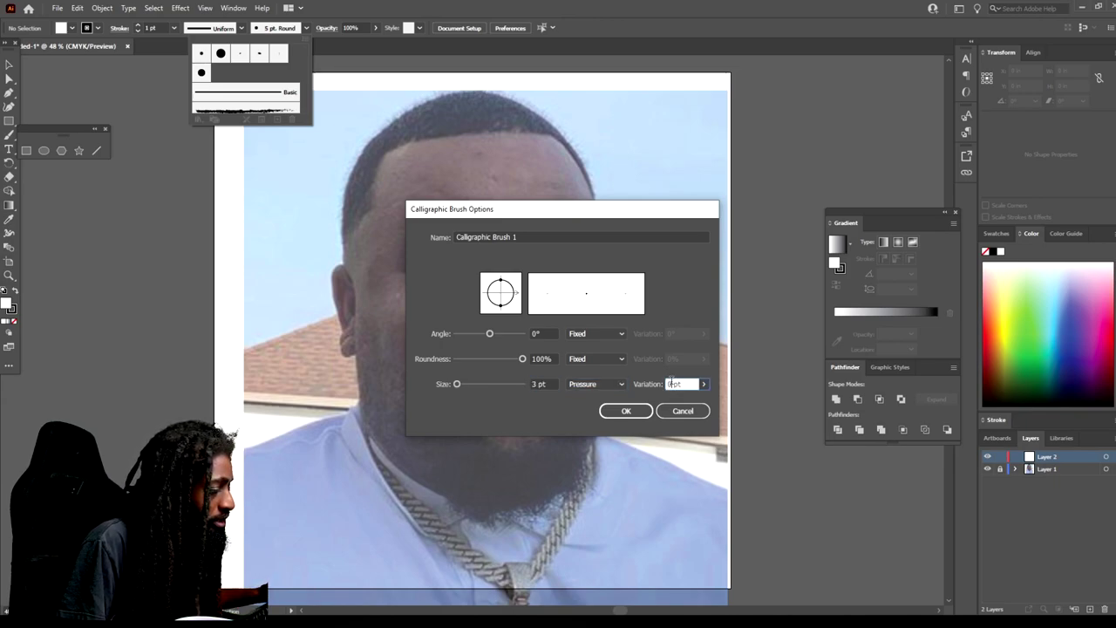
click(626, 410)
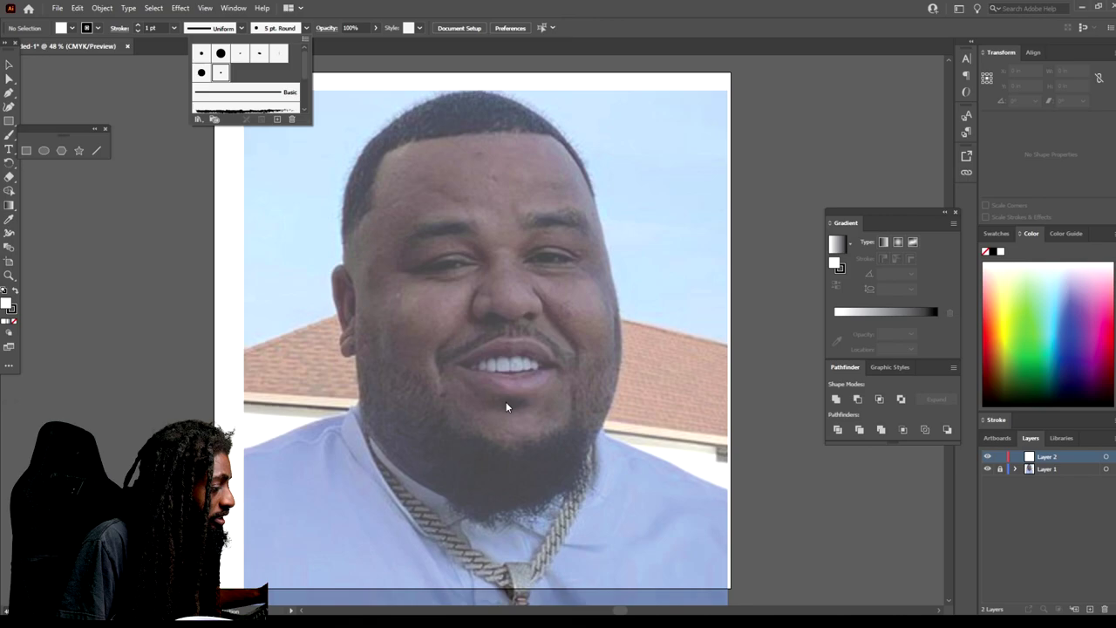
Test the new calligraphic brush with a few strokes beside the artboard and delete them.
click(9, 134)
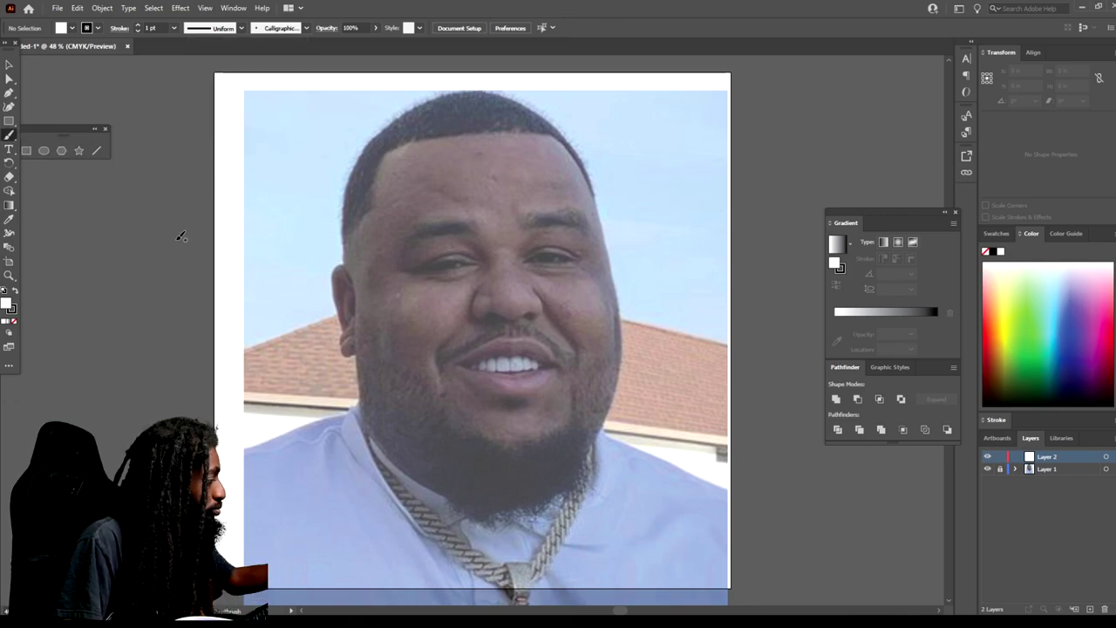
mouse_move(189, 199)
mouse_down()
mouse_move(195, 291)
mouse_move(199, 280)
mouse_up()
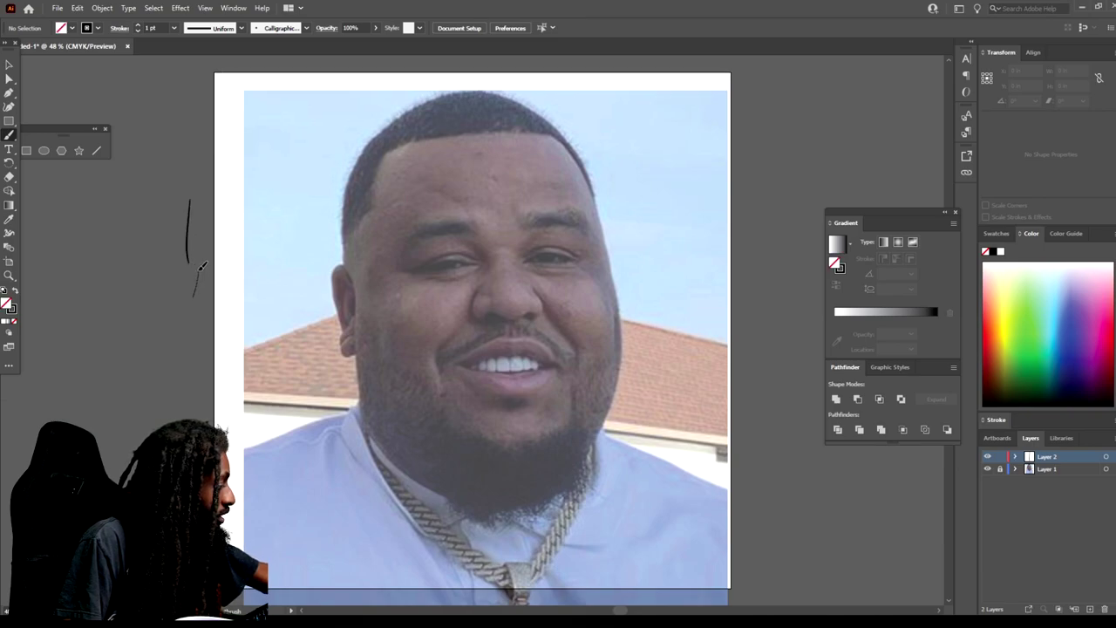
drag(206, 237, 202, 216)
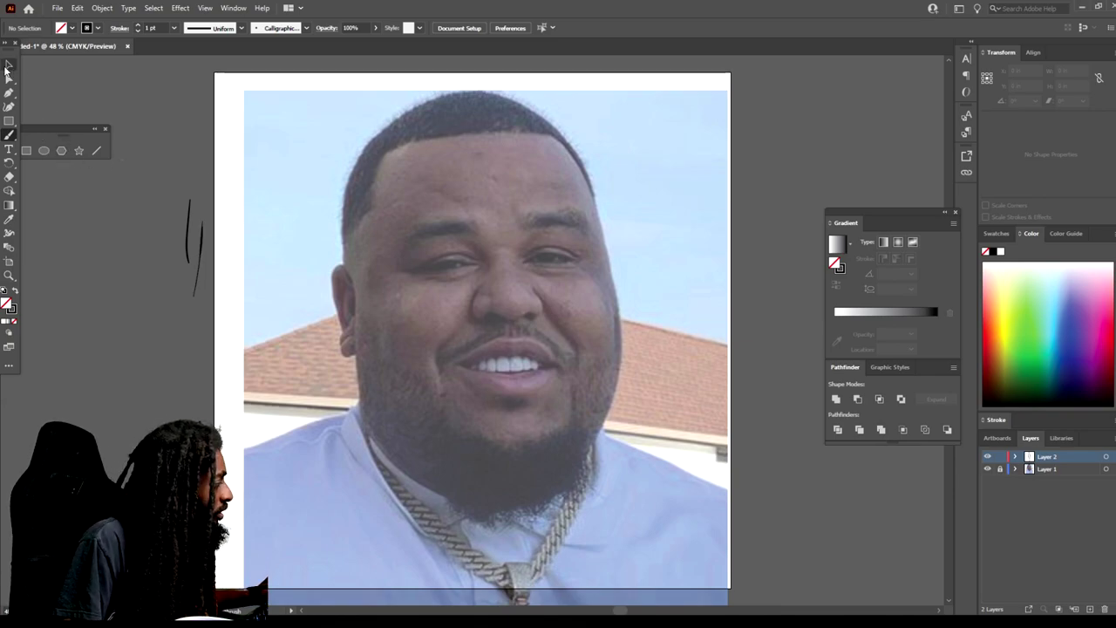
key(v)
drag(149, 194, 234, 340)
key(Delete)
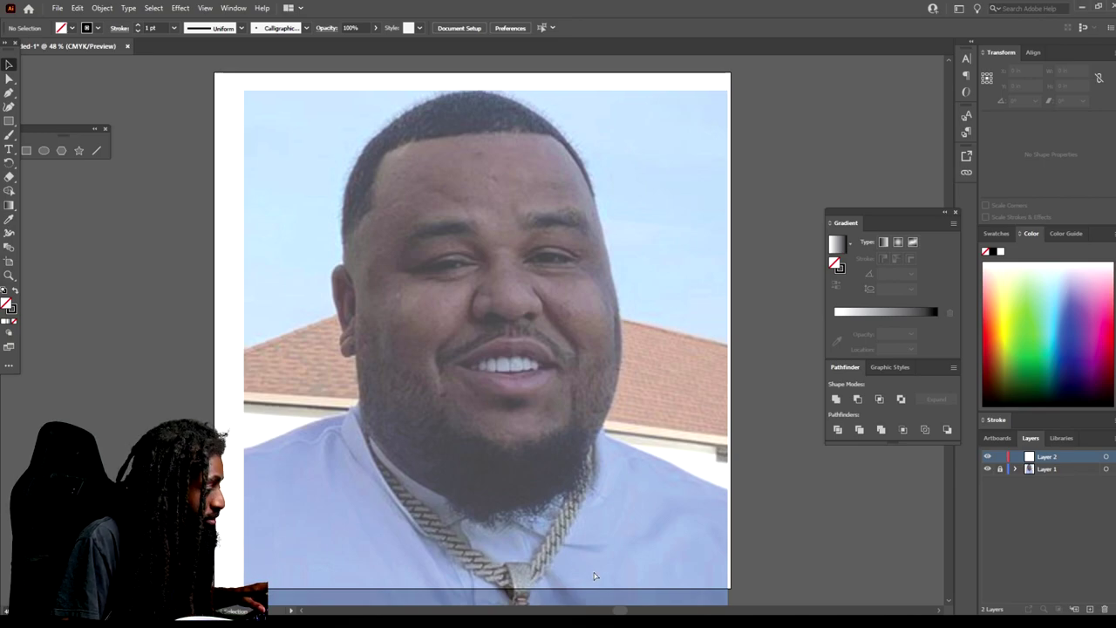
Try a Paintbrush stroke along the upper lid of the eye on the photo's left side and undo it.
key(ctrl+plus)
key(ctrl+plus)
key(ctrl+plus)
key(ctrl+plus)
scroll(606, 536, up, 5)
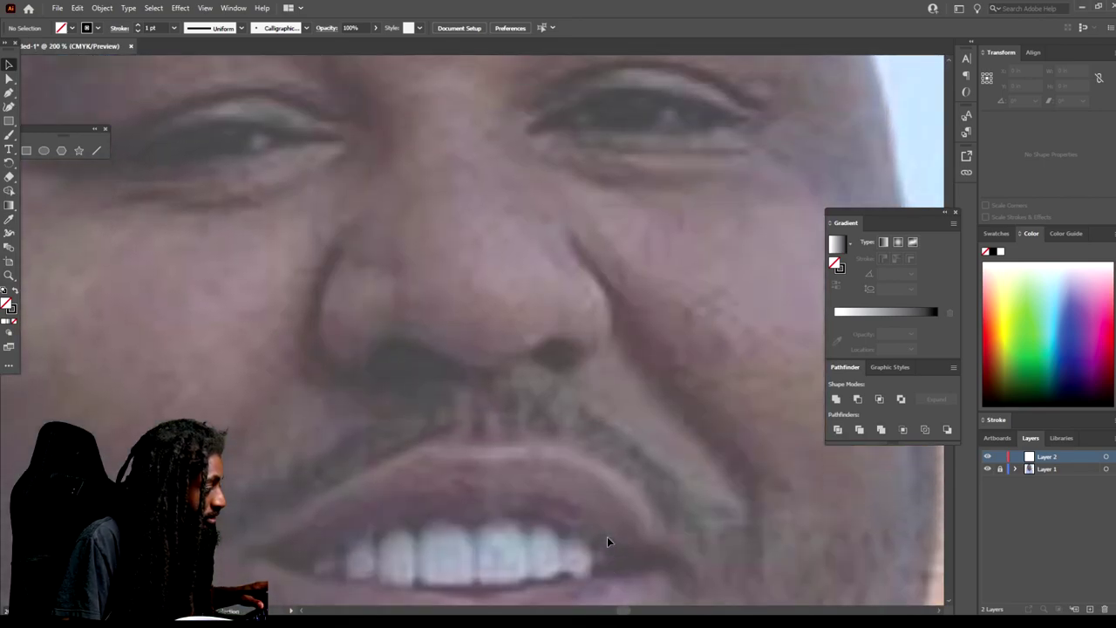
key(ctrl+plus)
scroll(604, 540, left, 6)
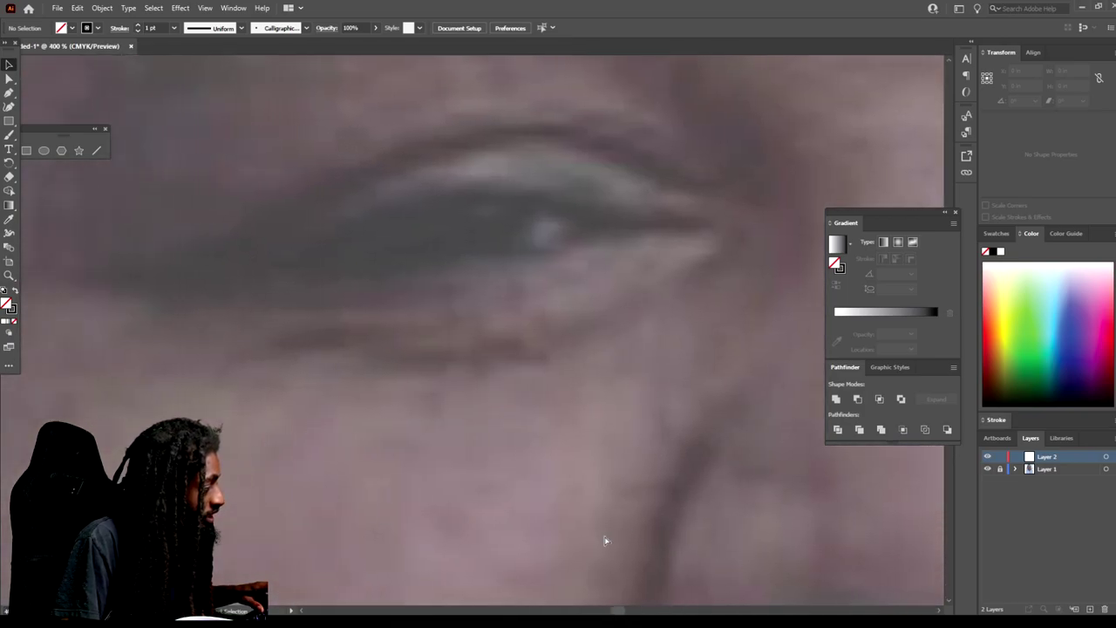
key(ctrl+plus)
click(8, 135)
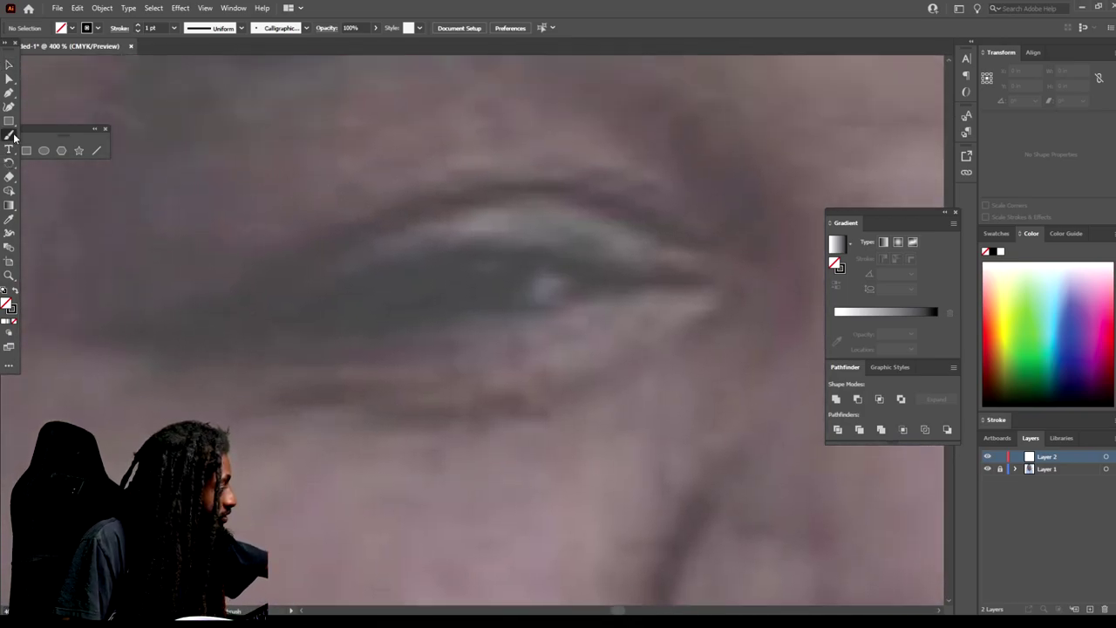
mouse_move(156, 338)
mouse_down()
mouse_move(257, 319)
mouse_move(452, 244)
mouse_move(509, 238)
mouse_move(682, 281)
mouse_up()
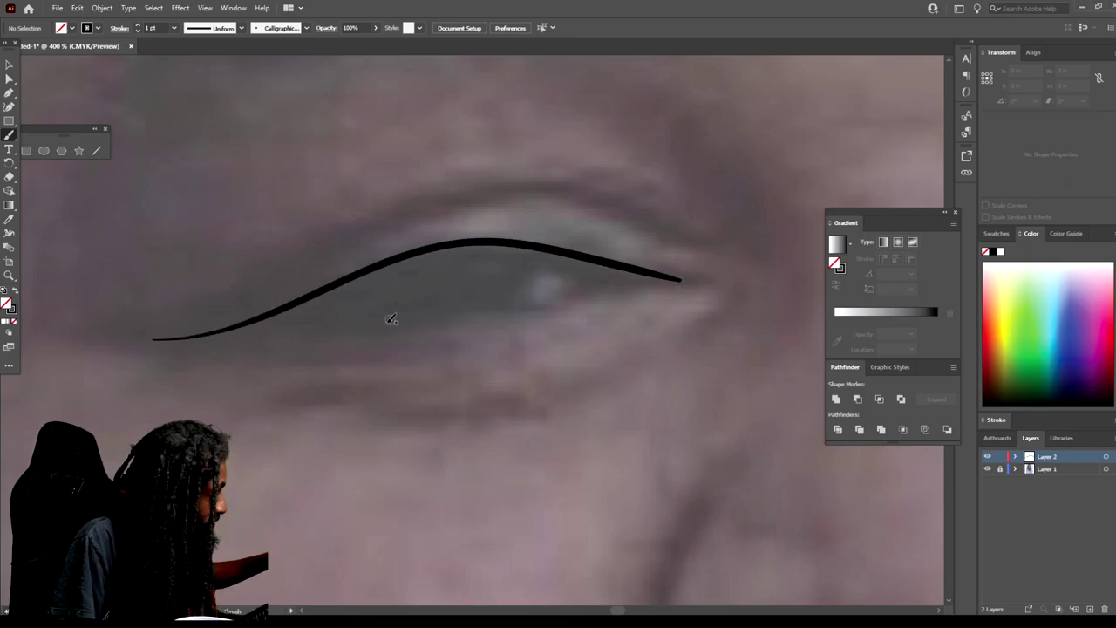
key(ctrl+z)
Review the Paintbrush tool's fidelity and stroke options.
double_click(10, 136)
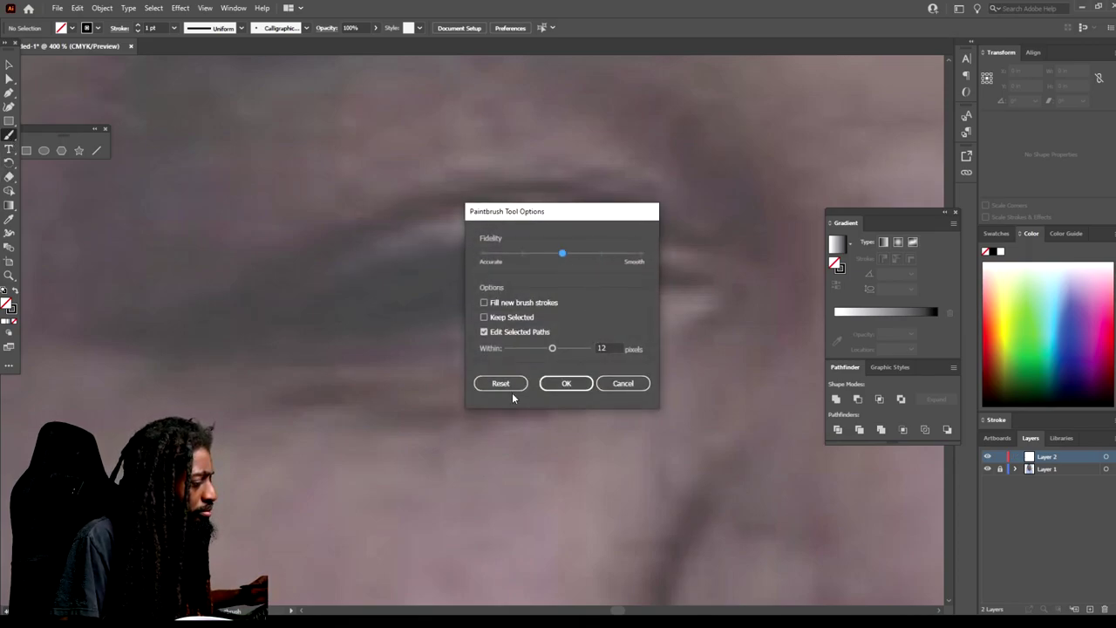
click(566, 383)
click(558, 385)
key(ctrl+z)
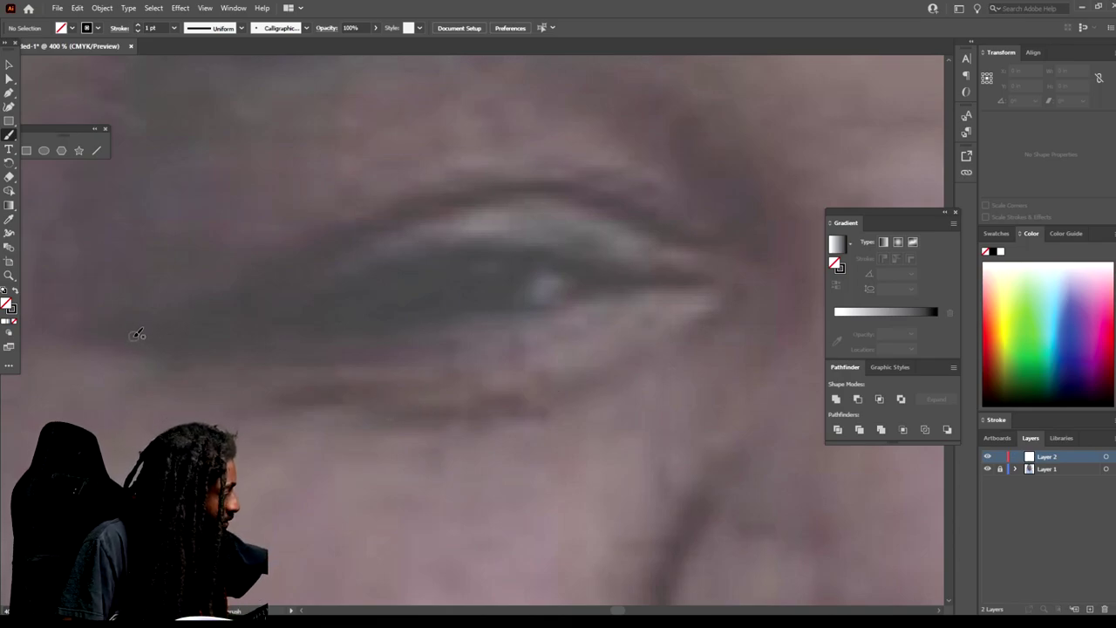
Trace the left-side eye with the Paintbrush, including its upper lid, crease, lower edge and under-eye folds.
mouse_move(154, 336)
mouse_down()
mouse_move(250, 326)
mouse_move(459, 249)
mouse_move(503, 245)
mouse_move(683, 277)
mouse_up()
mouse_move(179, 315)
mouse_down()
mouse_move(390, 208)
mouse_move(476, 188)
mouse_move(619, 184)
mouse_move(575, 184)
mouse_move(706, 246)
mouse_up()
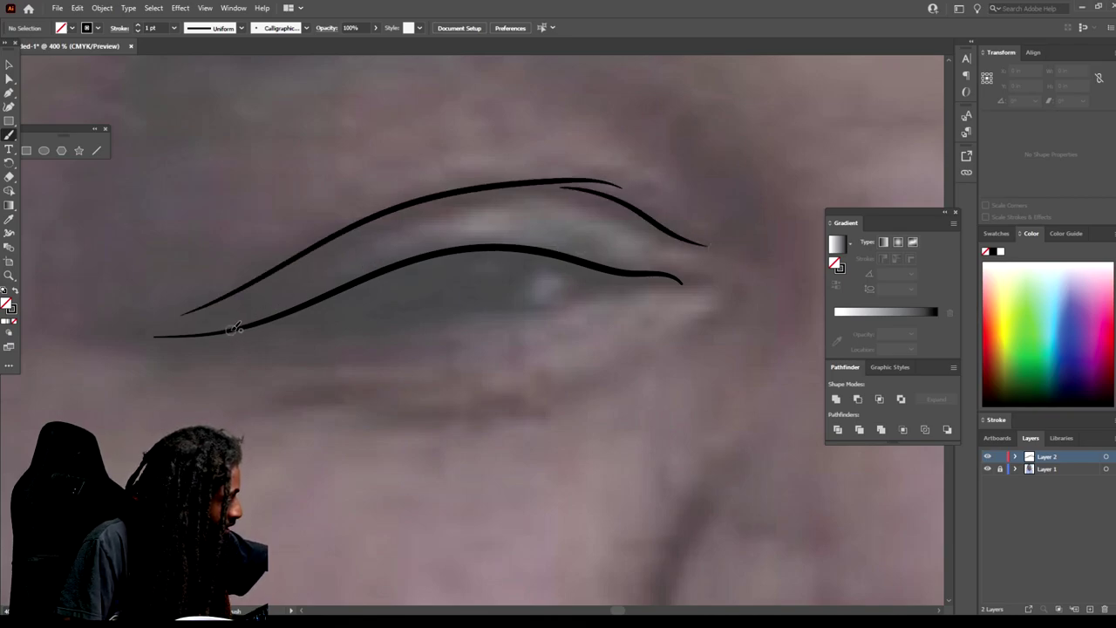
mouse_move(263, 325)
mouse_down()
mouse_move(486, 319)
mouse_move(677, 278)
mouse_move(623, 292)
mouse_up()
drag(389, 411, 621, 365)
drag(679, 335, 724, 291)
Trace the right-side eye with its lid line, crease, lower edge, under-eye fold and closed inner corner.
key(ctrl+minus)
key(ctrl+minus)
key(ctrl+minus)
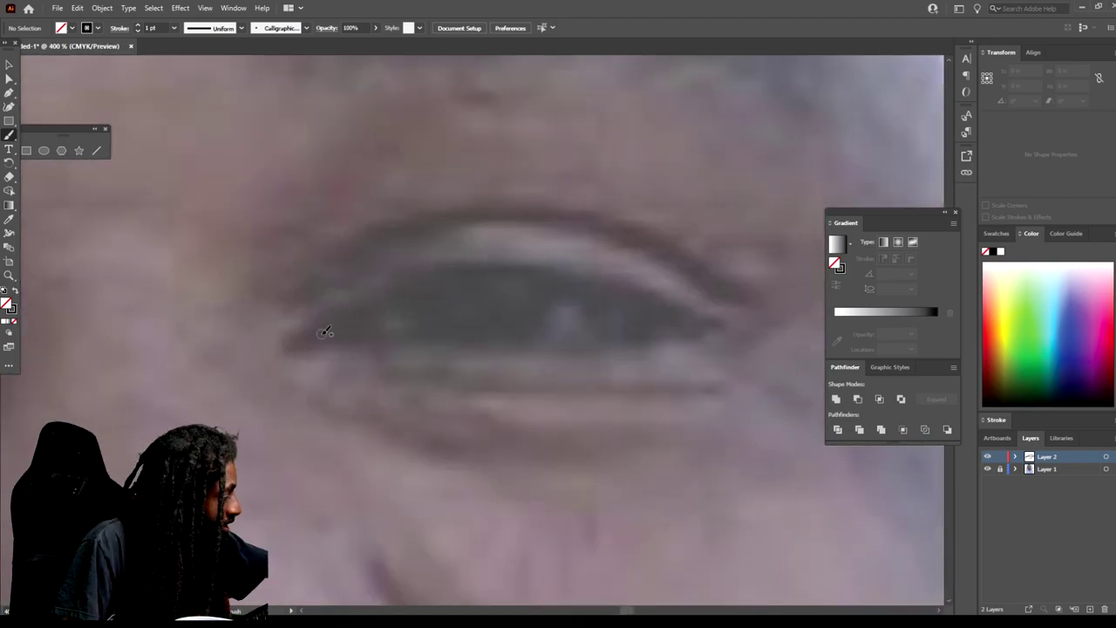
mouse_move(314, 332)
mouse_down()
mouse_move(436, 269)
mouse_move(733, 332)
mouse_move(442, 327)
mouse_move(677, 331)
mouse_up()
mouse_move(294, 297)
mouse_down()
mouse_move(399, 229)
mouse_move(752, 302)
mouse_up()
mouse_move(527, 454)
mouse_down()
mouse_move(314, 394)
mouse_move(277, 371)
mouse_up()
scroll(329, 332, up, 1)
scroll(375, 349, up, 3)
drag(218, 400, 375, 372)
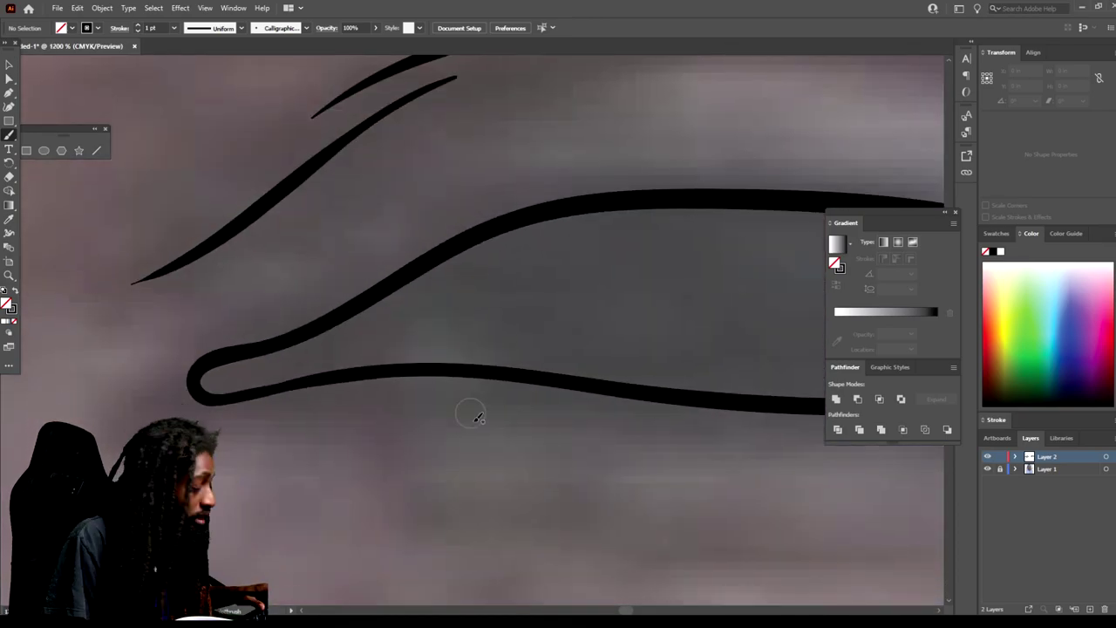
Trace the nose with brush strokes along its left wing, underside and right wing, redrawing strokes that miss the contour.
scroll(471, 414, down, 5)
scroll(461, 419, up, 1)
mouse_move(217, 284)
mouse_down()
mouse_move(171, 433)
mouse_move(287, 479)
mouse_move(474, 473)
mouse_move(543, 449)
mouse_up()
key(ctrl+z)
mouse_move(256, 454)
mouse_down()
mouse_move(392, 470)
mouse_move(556, 449)
mouse_move(558, 467)
mouse_move(617, 400)
mouse_move(559, 266)
mouse_up()
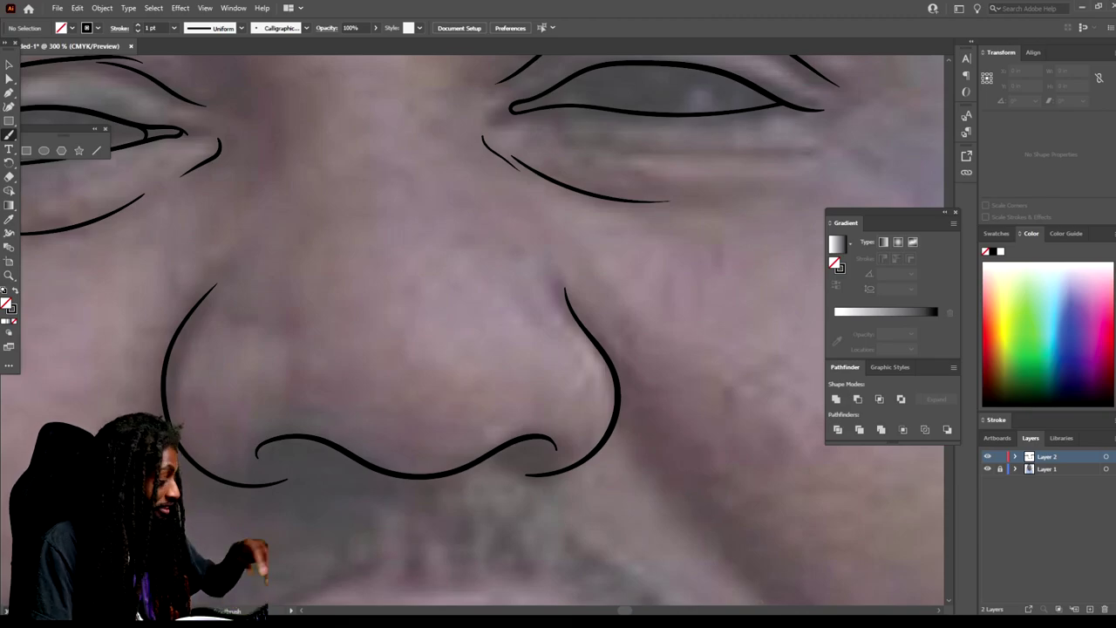
key(ctrl+z)
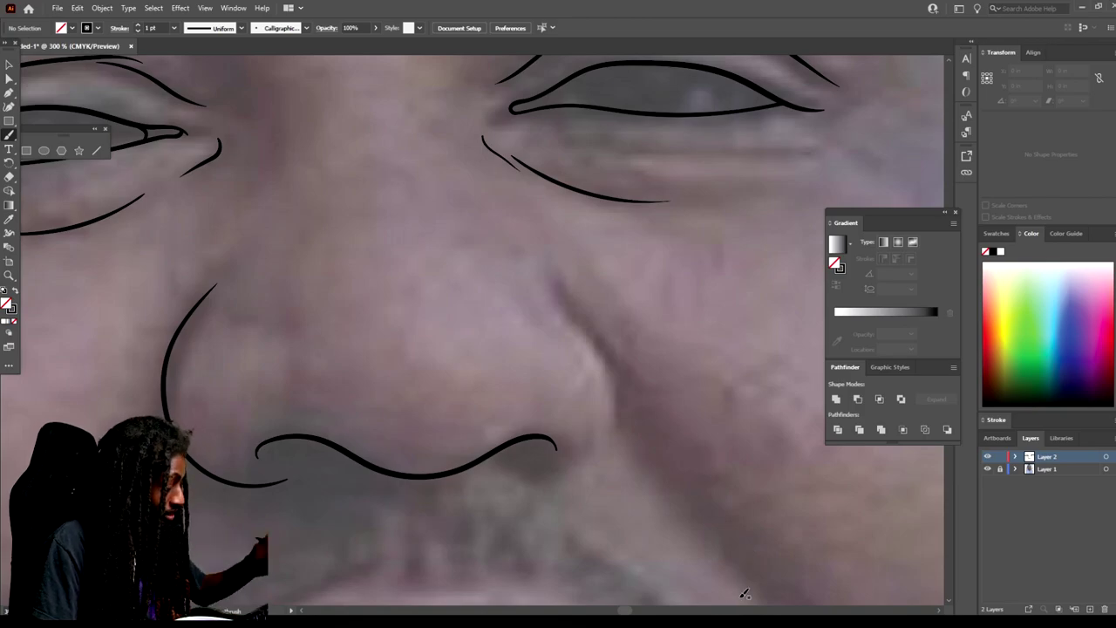
scroll(743, 593, down, 2)
key(ctrl+plus)
scroll(742, 596, right, 1)
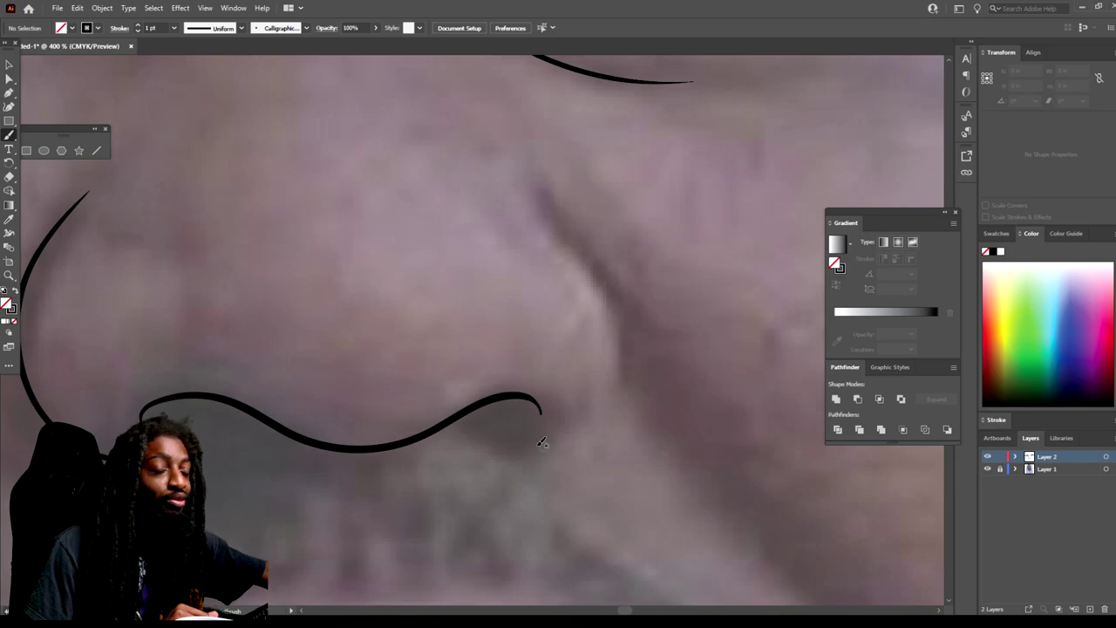
mouse_move(517, 446)
mouse_down()
mouse_move(582, 412)
mouse_move(614, 345)
mouse_move(611, 312)
mouse_move(559, 223)
mouse_up()
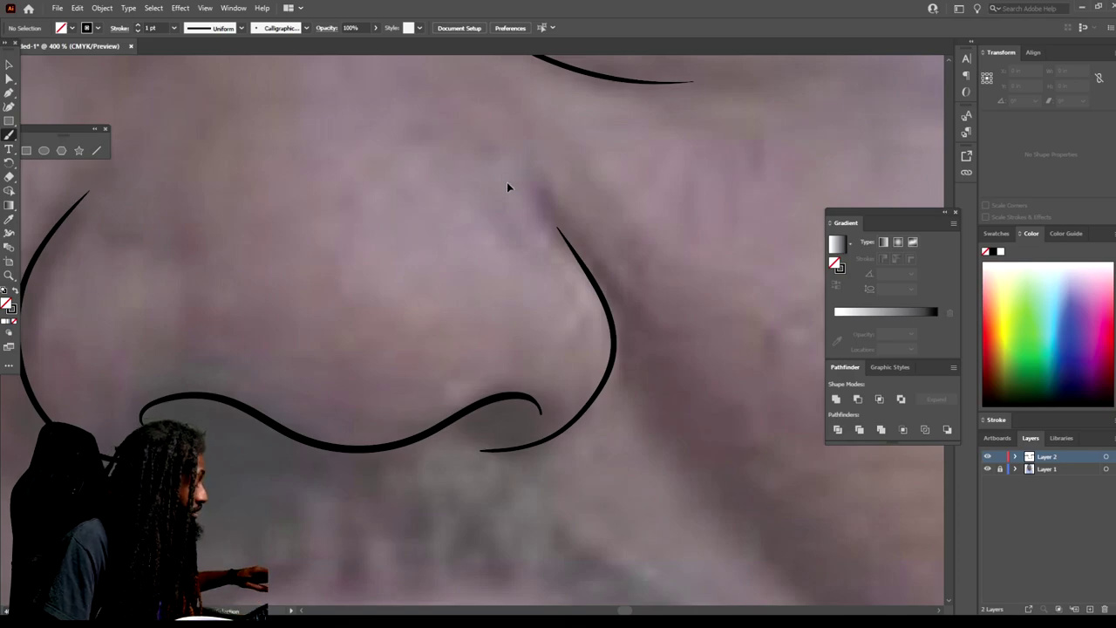
Hide the photo layer to examine the traced eyes and nose on their own, and show it again.
key(ctrl+1)
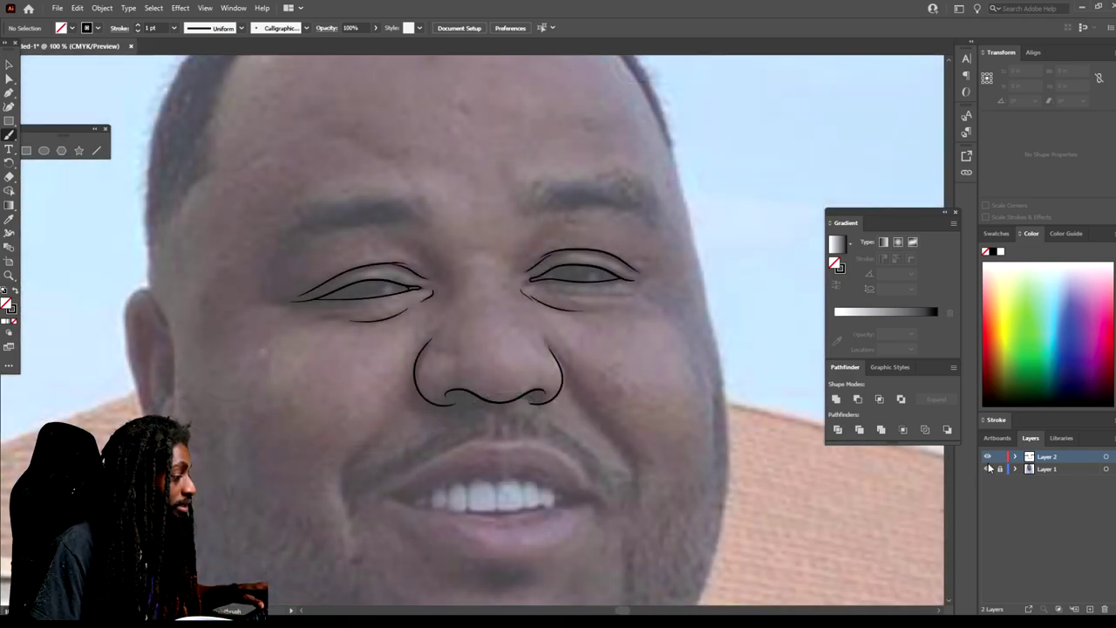
click(988, 469)
key(ctrl+minus)
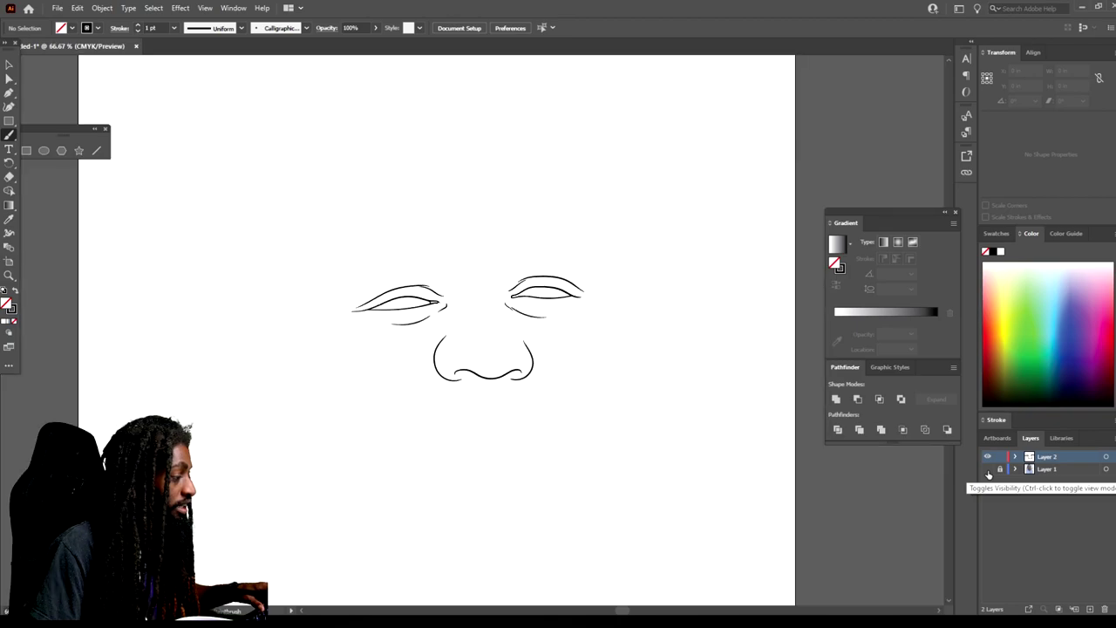
key(ctrl+minus)
key(ctrl+equal)
key(ctrl+equal)
key(ctrl+equal)
key(ctrl+equal)
click(988, 469)
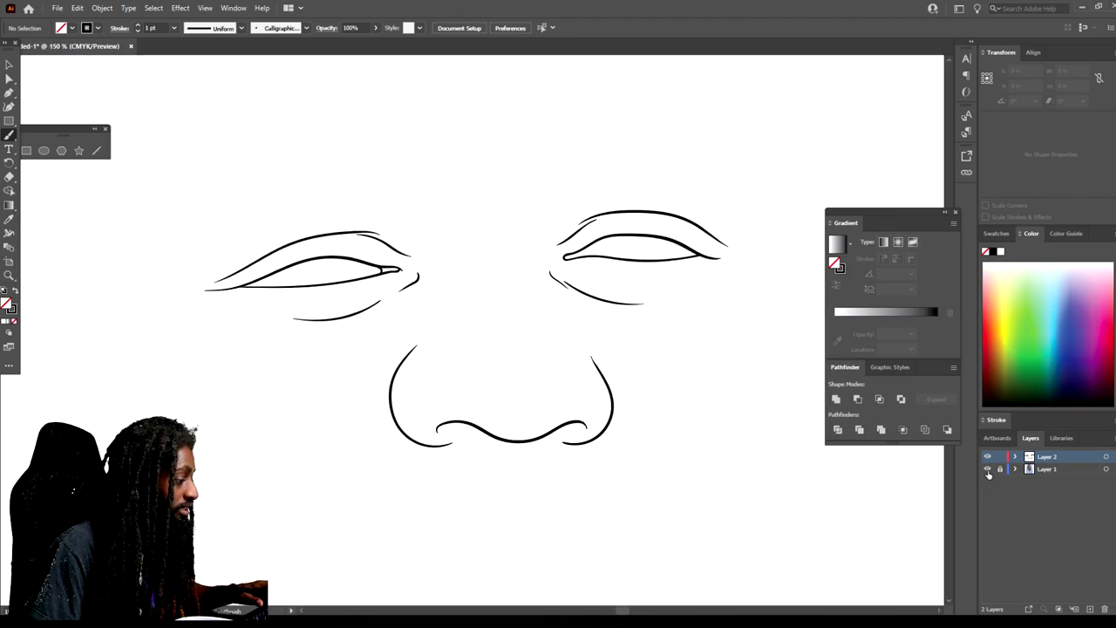
Trace the upper lip with the Paintbrush, drawing its lower edge above the teeth and its outer contour.
scroll(624, 448, down, 4)
key(ctrl+equal)
key(ctrl+equal)
scroll(626, 445, up, 3)
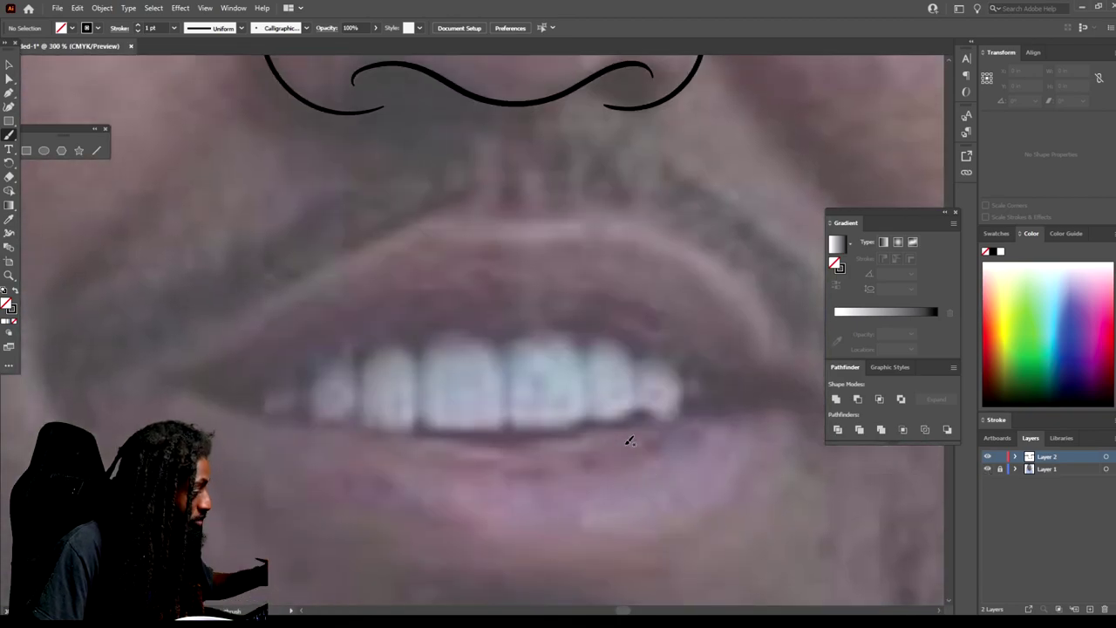
key(ctrl+minus)
drag(227, 426, 454, 372)
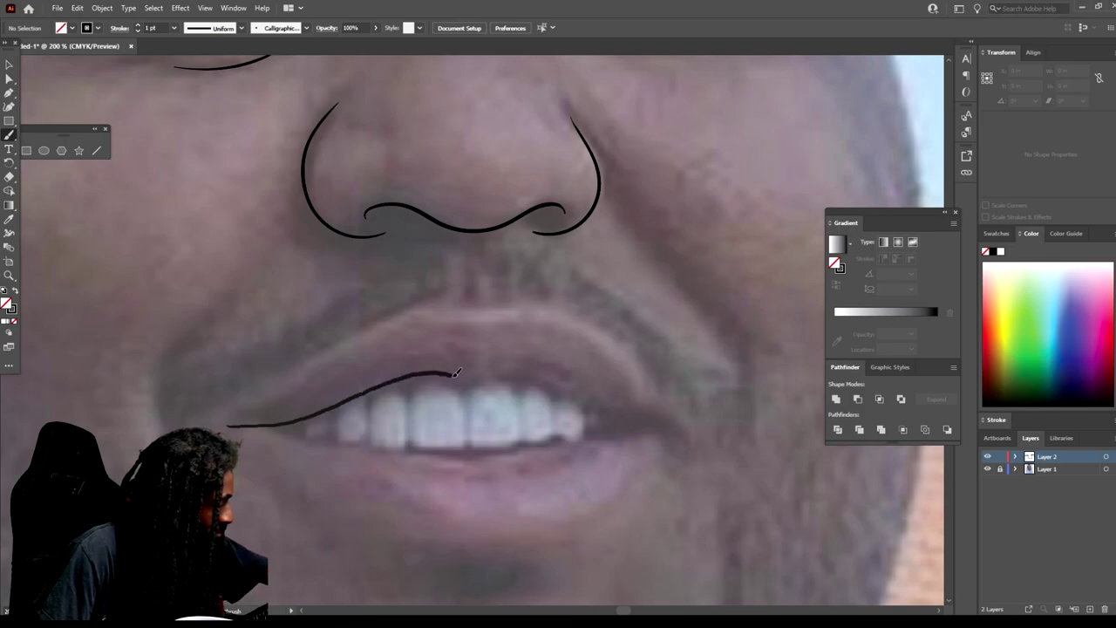
drag(536, 375, 662, 423)
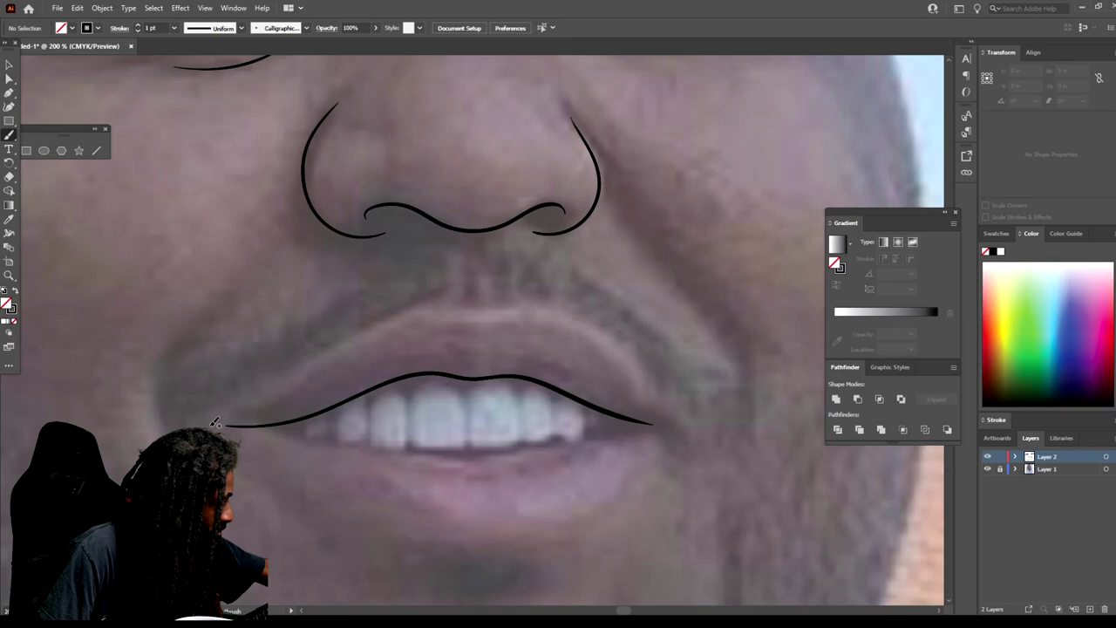
mouse_move(240, 411)
mouse_down()
mouse_move(401, 320)
mouse_move(527, 307)
mouse_move(595, 321)
mouse_move(649, 370)
mouse_move(682, 429)
mouse_up()
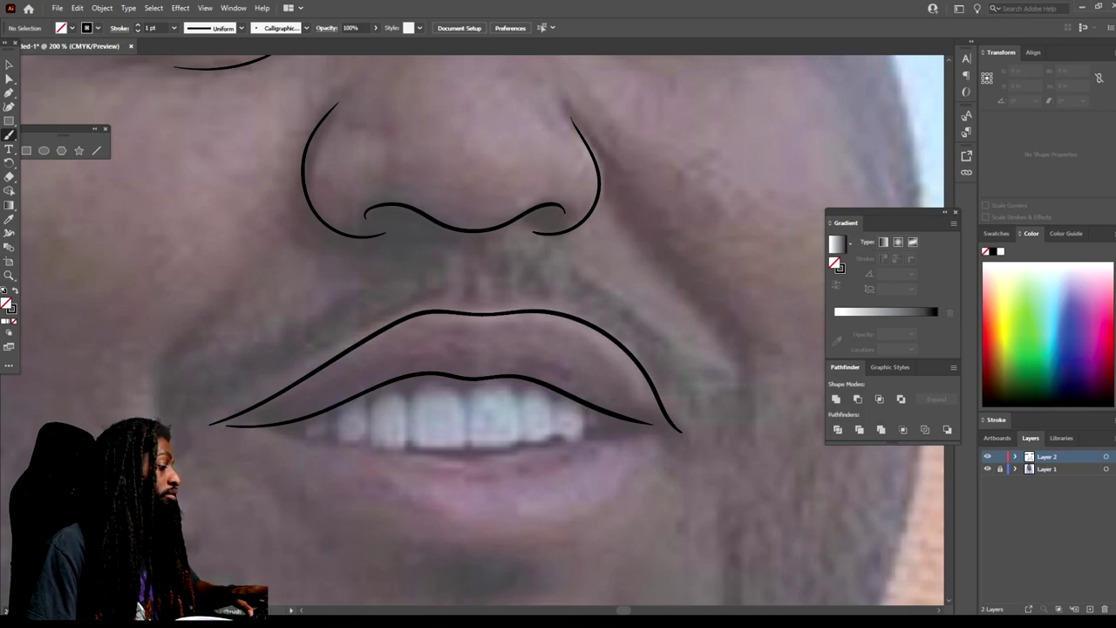
Hide the photo layer to examine the upper lip together with the eyes and nose, and show it again.
key(ctrl+minus)
key(ctrl+minus)
key(ctrl+minus)
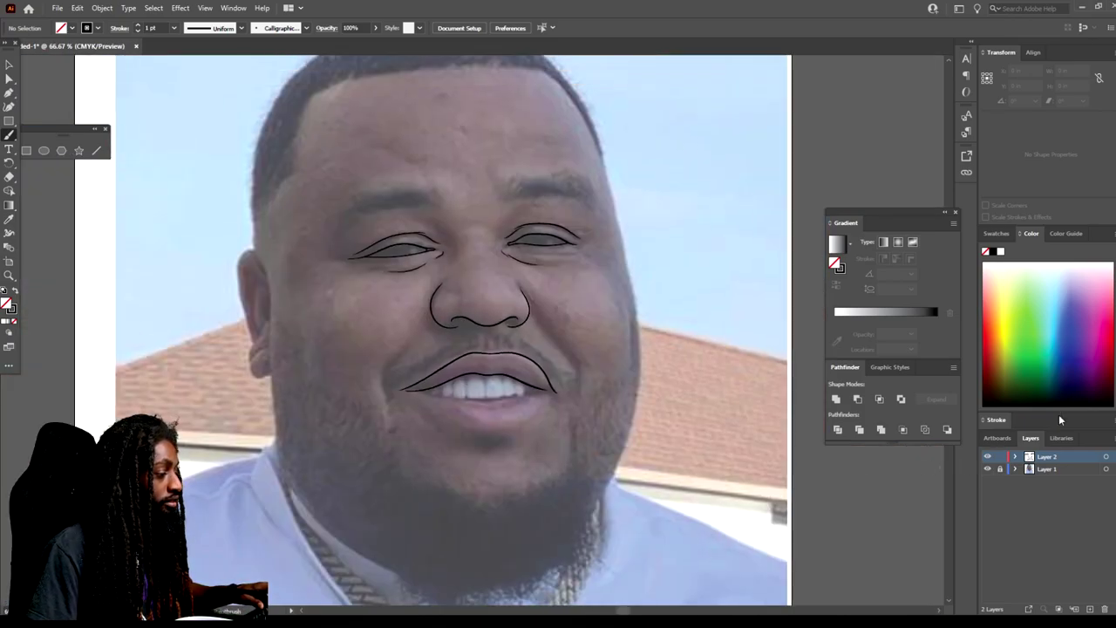
click(988, 469)
click(988, 469)
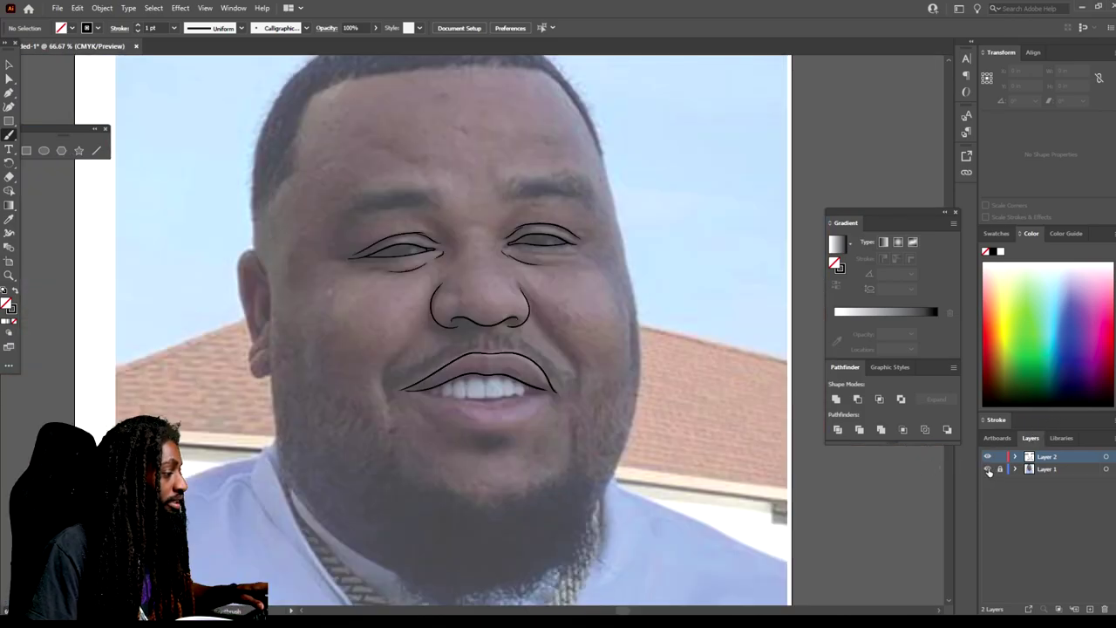
Trace the lower lip with one stroke along its upper edge beneath the teeth and one along its outer contour.
key(ctrl+plus)
key(ctrl+plus)
key(ctrl+plus)
key(ctrl+plus)
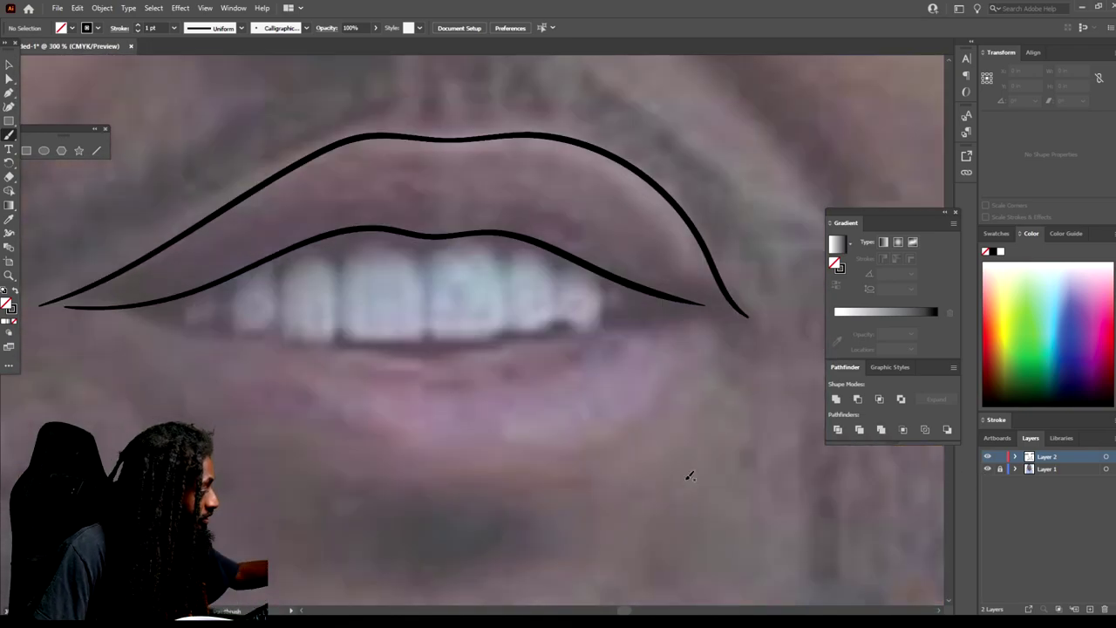
mouse_move(84, 306)
mouse_down()
mouse_move(249, 339)
mouse_move(467, 351)
mouse_move(577, 329)
mouse_move(748, 317)
mouse_up()
mouse_move(38, 319)
mouse_down()
mouse_move(189, 386)
mouse_move(330, 474)
mouse_move(407, 493)
mouse_move(568, 491)
mouse_move(624, 477)
mouse_move(673, 445)
mouse_move(731, 355)
mouse_up()
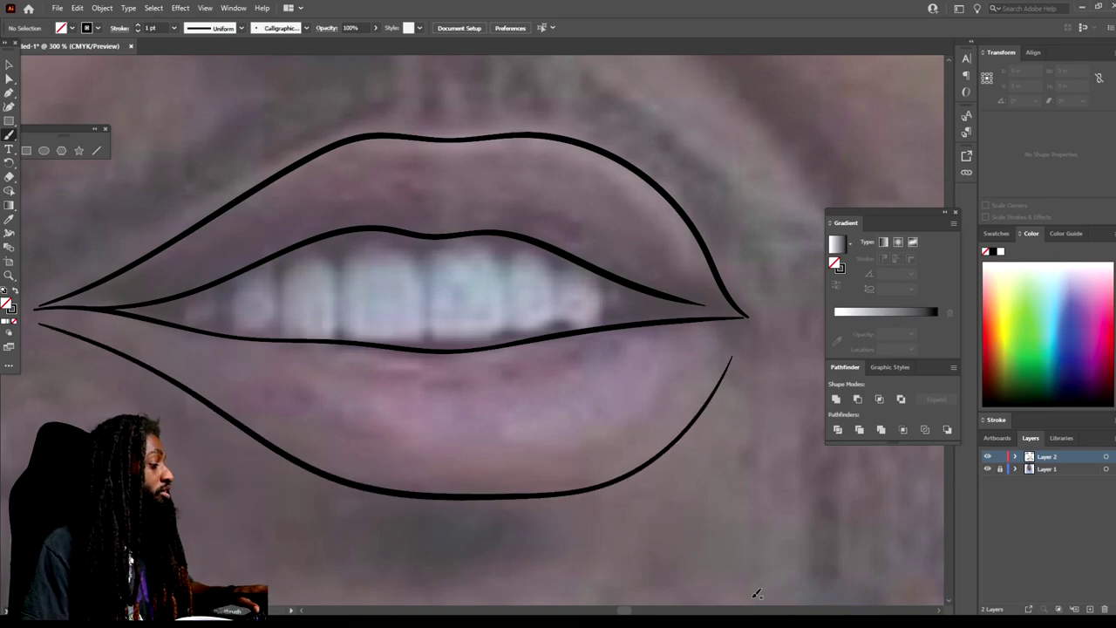
Draw the smile lines on both sides of the mouth, running the right-side one up toward the nose wing.
key(ctrl+minus)
key(ctrl+minus)
key(ctrl+minus)
key(ctrl+minus)
key(ctrl+plus)
key(ctrl+plus)
key(ctrl+plus)
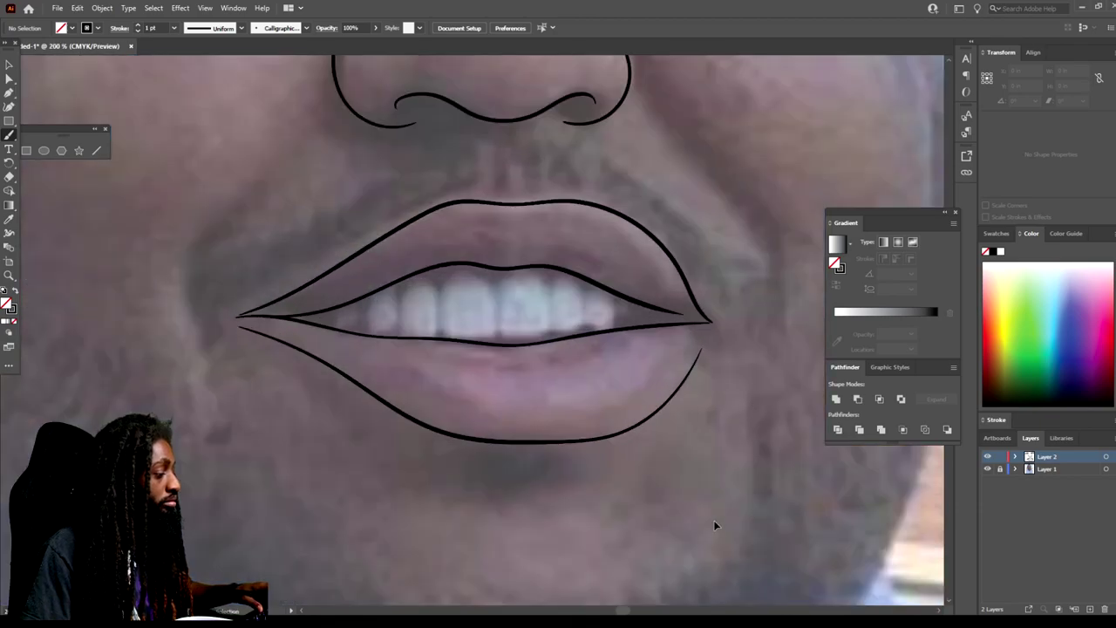
scroll(713, 520, up, 2)
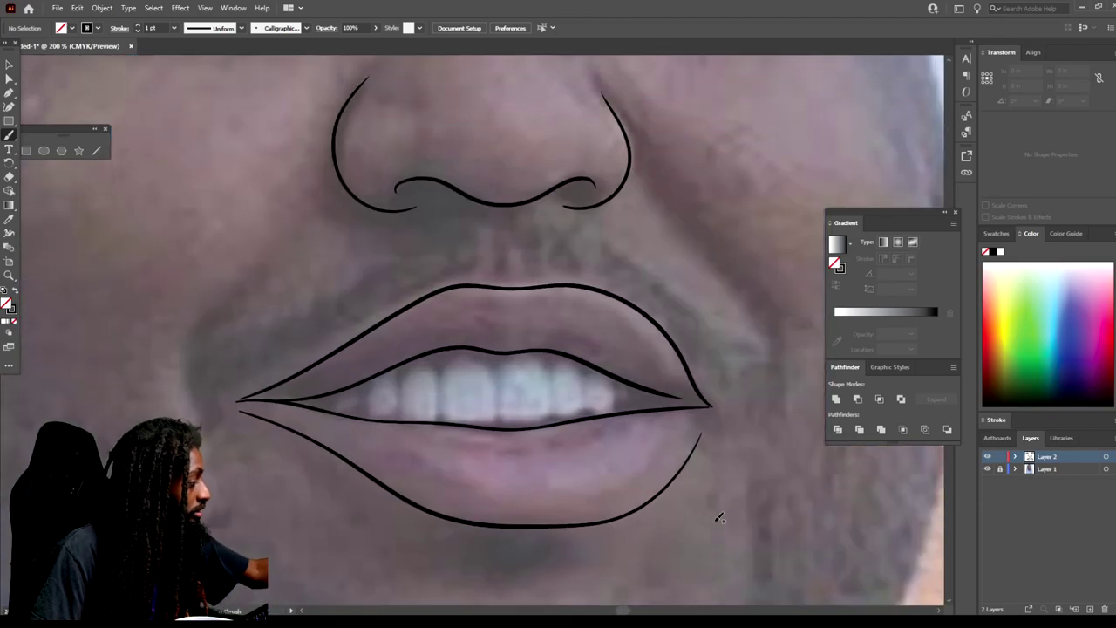
mouse_move(197, 382)
mouse_down()
mouse_move(192, 349)
mouse_move(242, 278)
mouse_up()
mouse_move(778, 394)
mouse_down()
mouse_move(771, 308)
mouse_move(653, 180)
mouse_up()
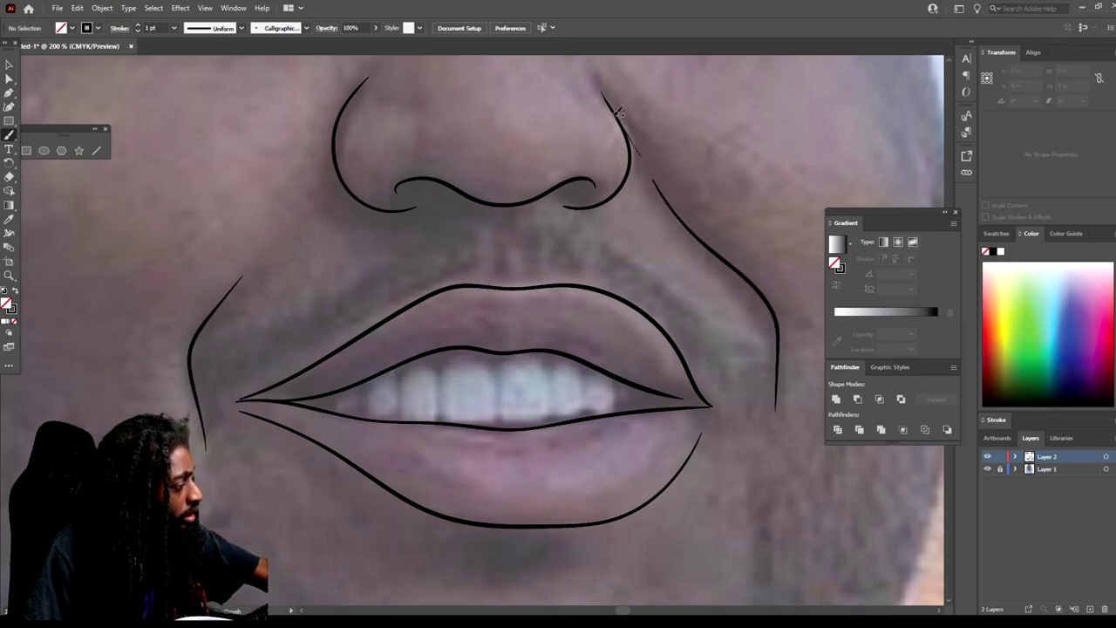
Hide the photo layer to examine the lips and smile lines on their own, and show it again.
key(ctrl+minus)
key(ctrl+minus)
key(ctrl+minus)
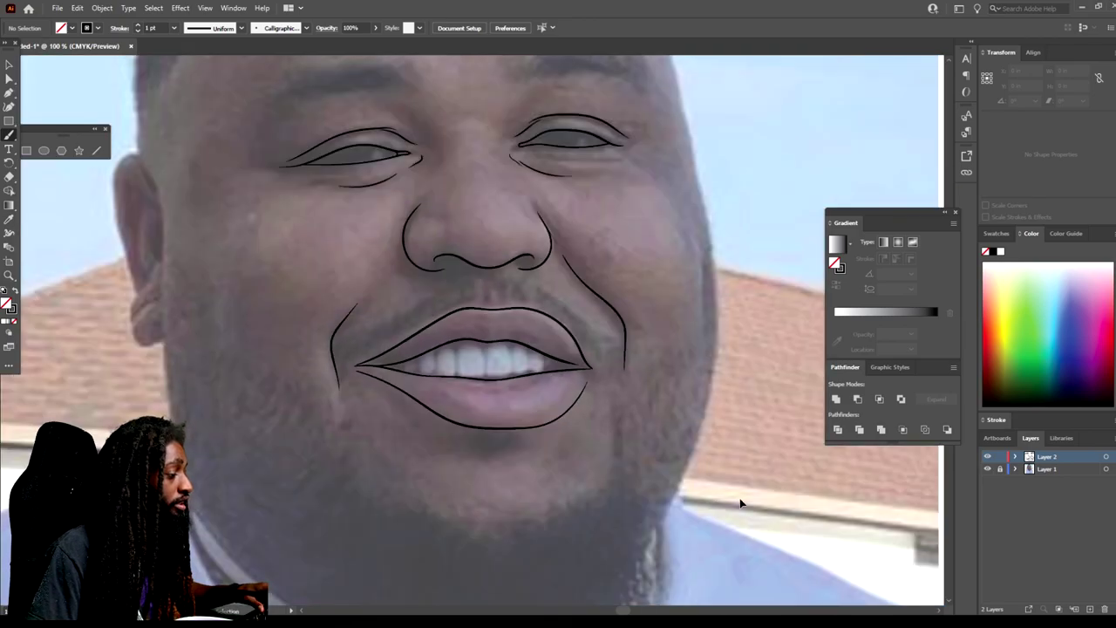
click(988, 468)
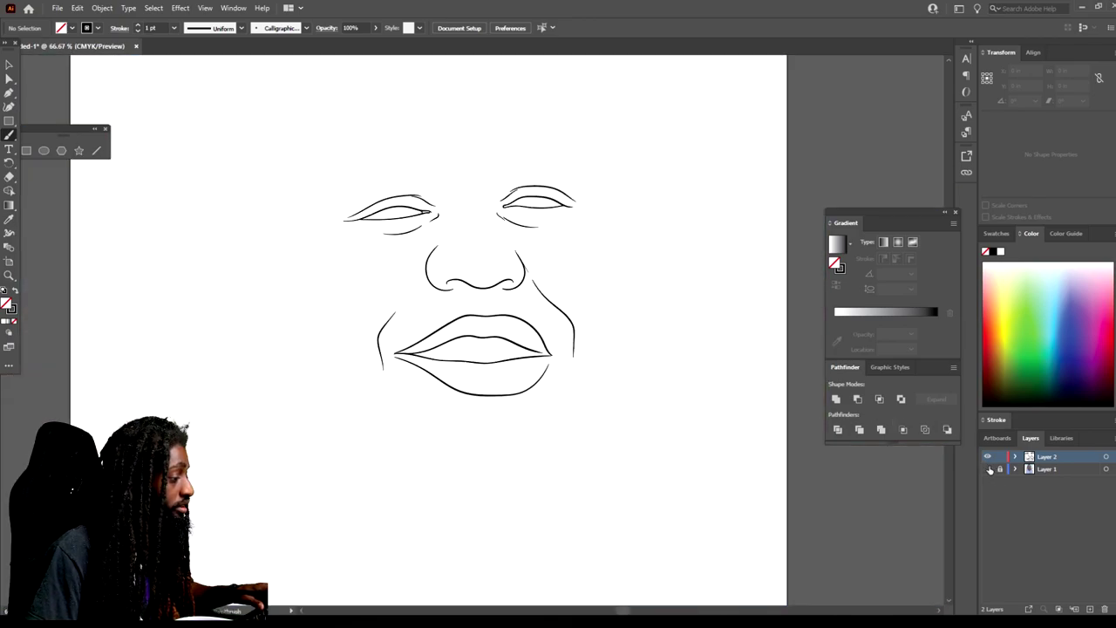
click(988, 468)
Close the left-side mouth corner with a short curved stroke and extend the lower lip contour to meet it.
key(ctrl+plus)
key(ctrl+plus)
key(ctrl+plus)
key(ctrl+plus)
key(ctrl+plus)
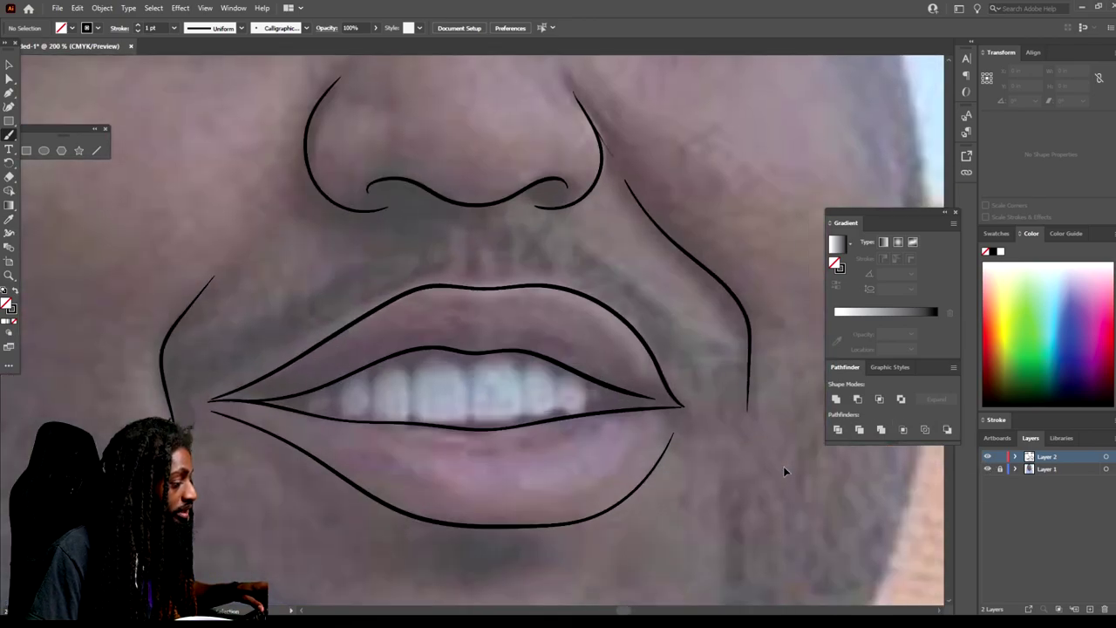
scroll(781, 464, left, 6)
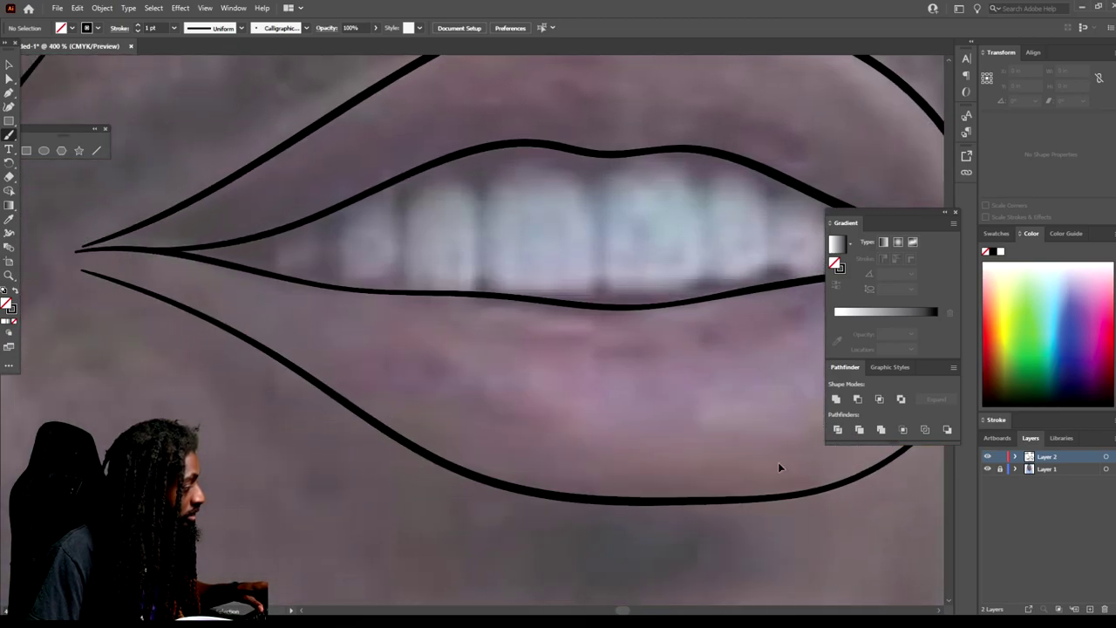
key(ctrl+plus)
scroll(781, 458, up, 4)
mouse_move(157, 403)
mouse_down()
mouse_move(180, 386)
mouse_move(205, 329)
mouse_move(242, 312)
mouse_up()
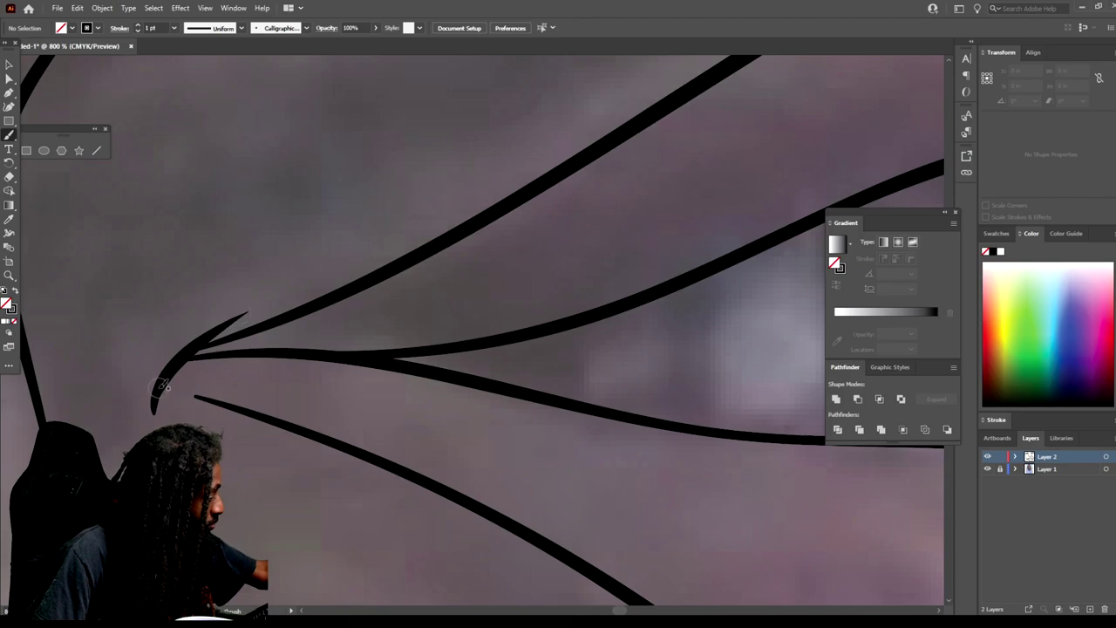
drag(222, 400, 228, 403)
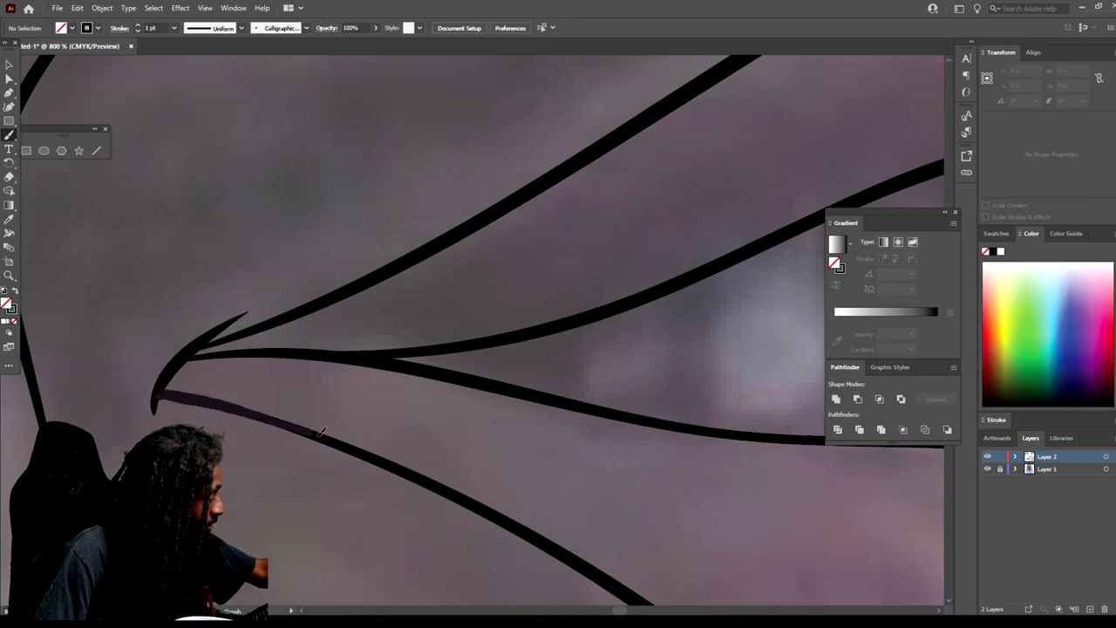
Close the right-side mouth corner with a short curved stroke and extend the lip lines to join there.
key(ctrl+minus)
key(ctrl+minus)
key(ctrl+minus)
key(ctrl+minus)
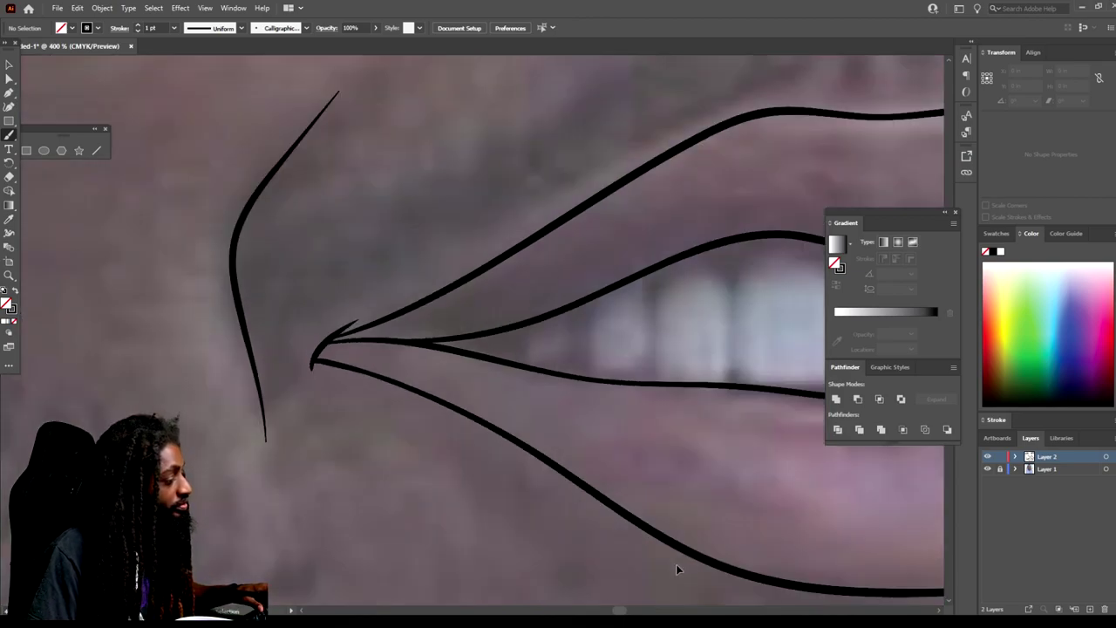
scroll(668, 557, right, 6)
key(ctrl+plus)
key(ctrl+plus)
key(ctrl+plus)
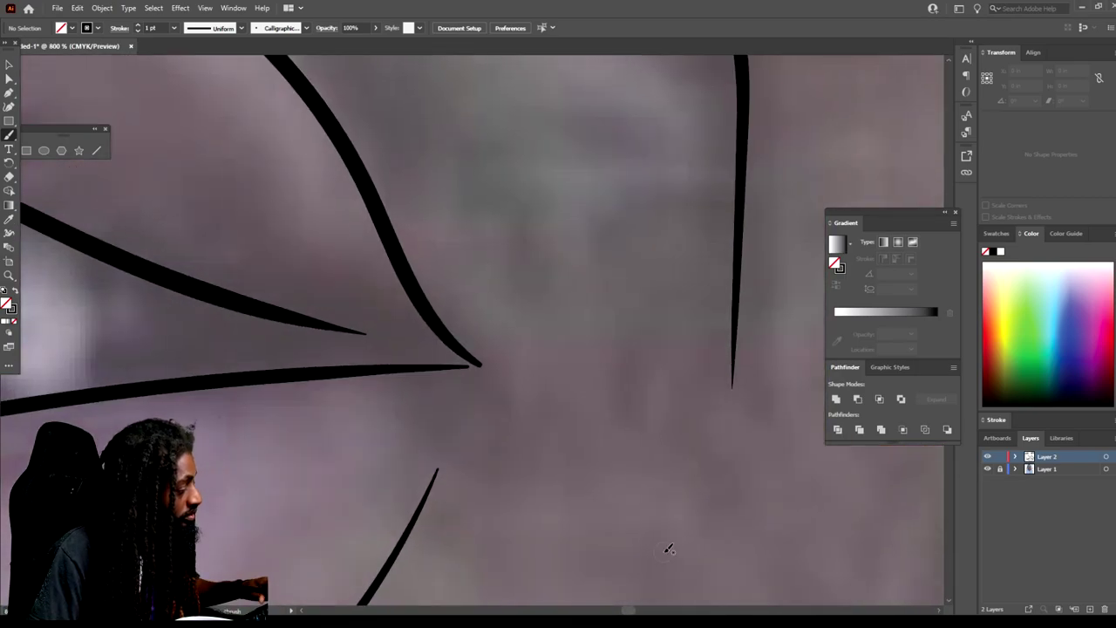
drag(399, 543, 481, 366)
mouse_move(493, 417)
mouse_down()
mouse_move(492, 365)
mouse_move(456, 304)
mouse_up()
drag(490, 377, 384, 370)
drag(488, 374, 225, 292)
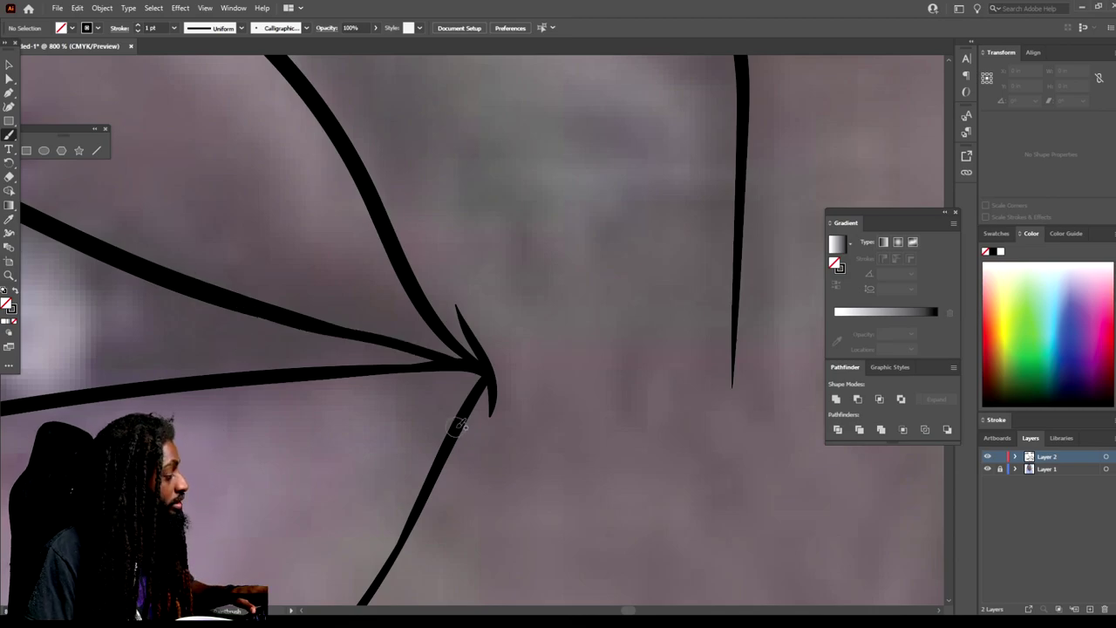
Draw a small curved stroke between the lips at the right-side end of the teeth.
scroll(406, 418, down, 4)
scroll(406, 398, up, 3)
mouse_move(550, 299)
mouse_down()
mouse_move(531, 342)
mouse_move(481, 381)
mouse_up()
scroll(378, 428, down, 4)
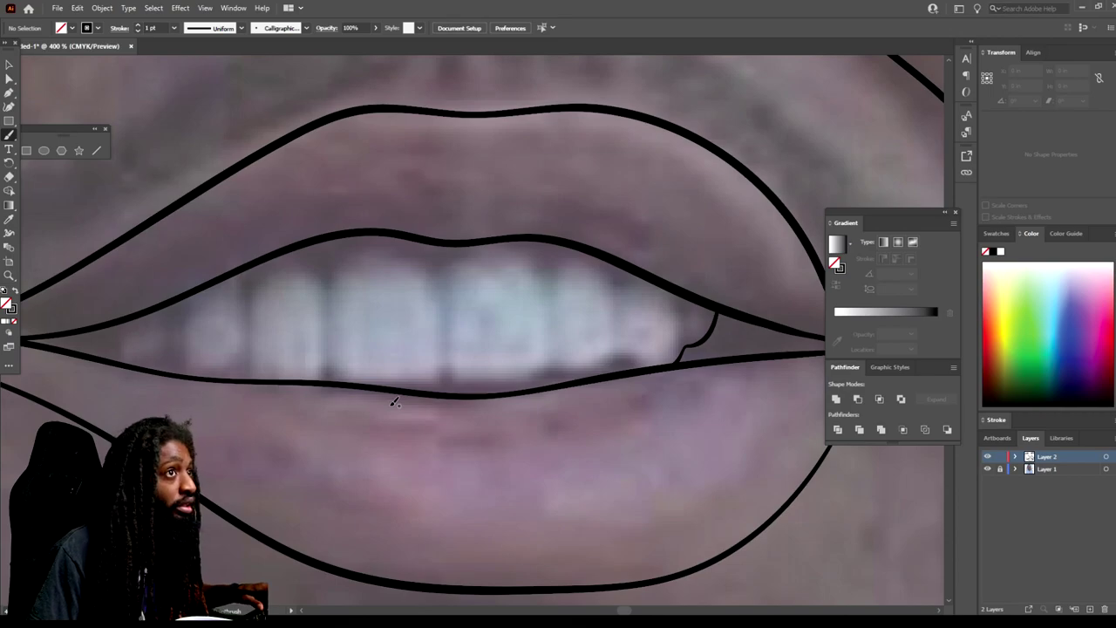
scroll(392, 398, down, 3)
scroll(593, 469, down, 3)
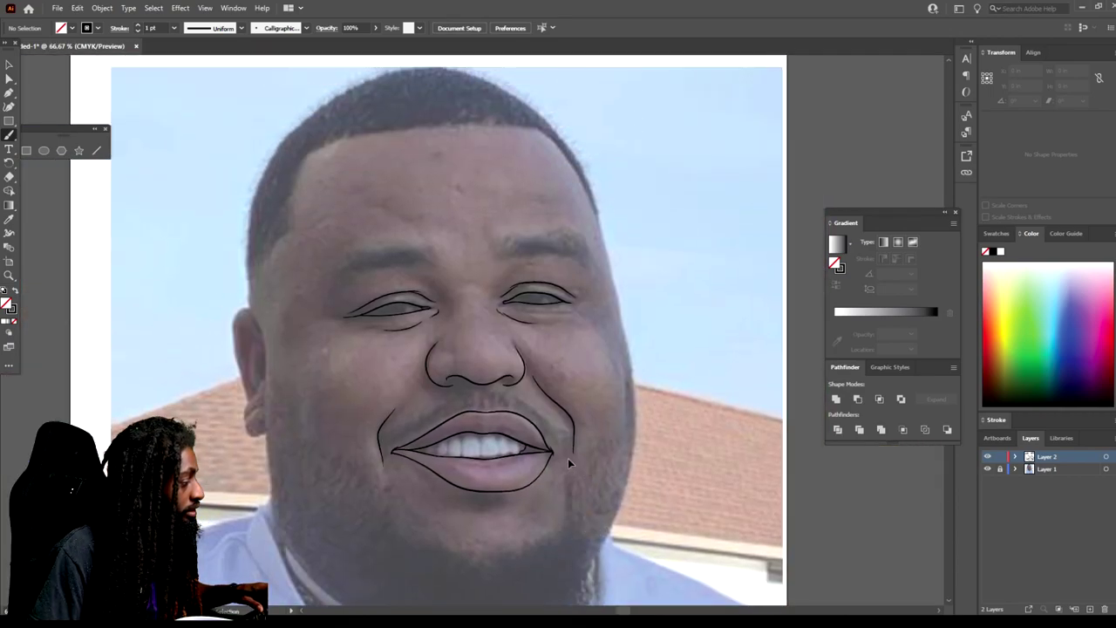
Trace the left-side cheek edge of the face, set the stroke weight to 2 pt and redraw the edge thicker.
scroll(568, 457, up, 4)
drag(536, 359, 560, 453)
scroll(560, 453, down, 5)
scroll(560, 454, up, 1)
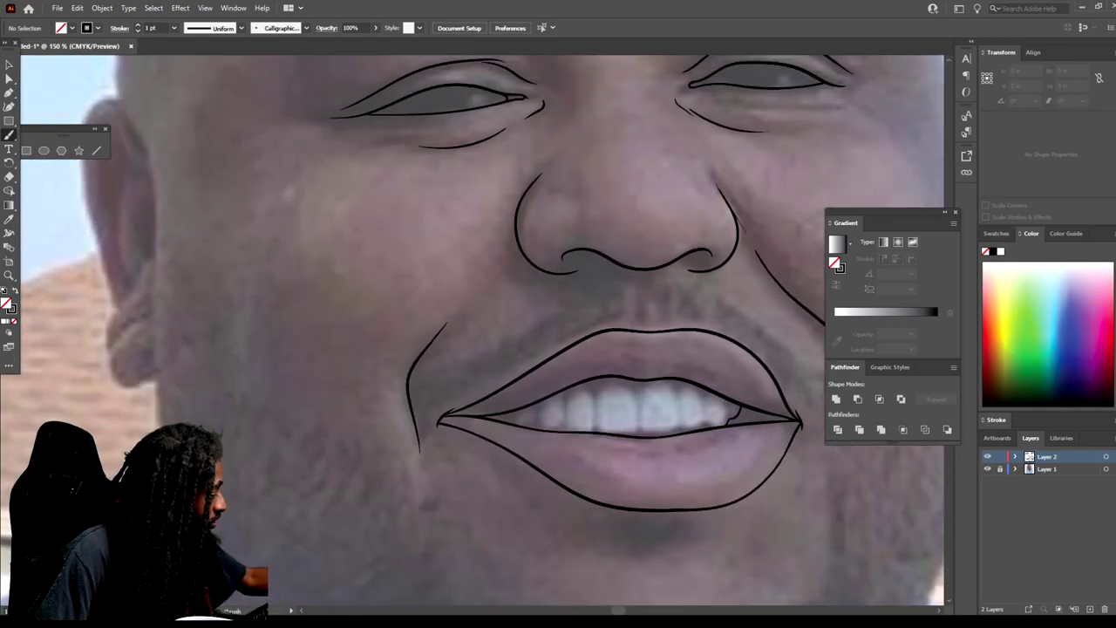
drag(160, 420, 158, 312)
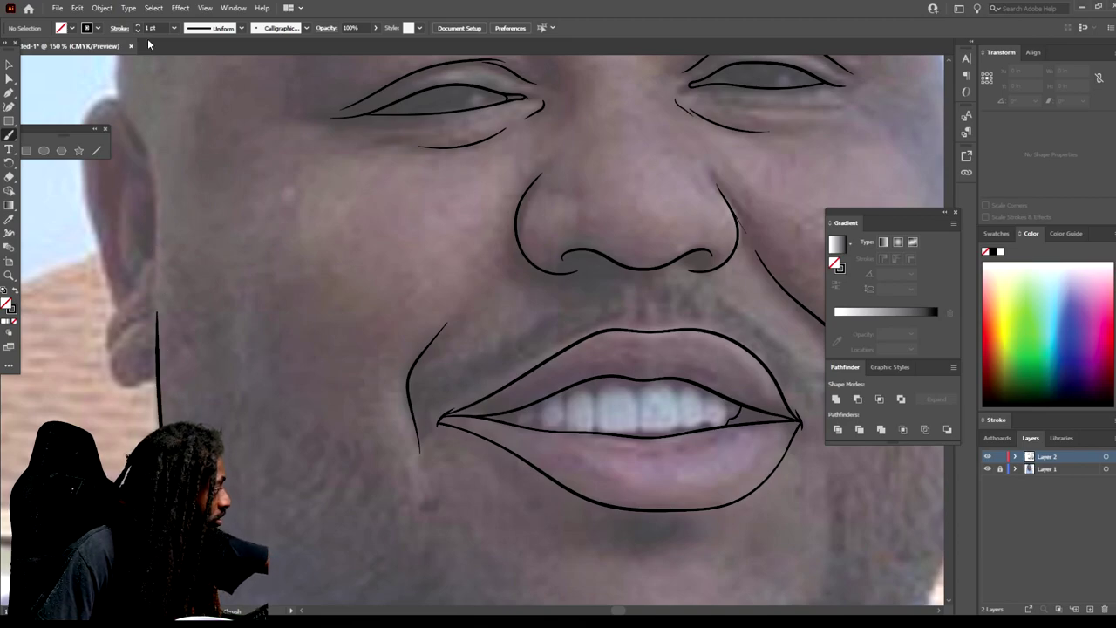
click(175, 28)
click(189, 89)
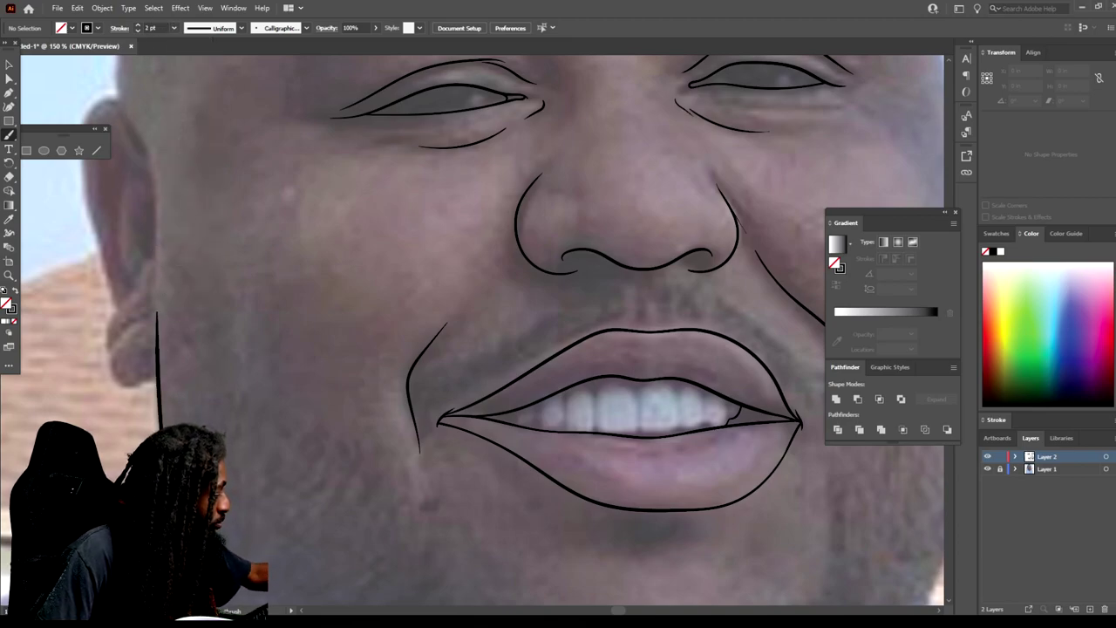
drag(163, 363, 158, 179)
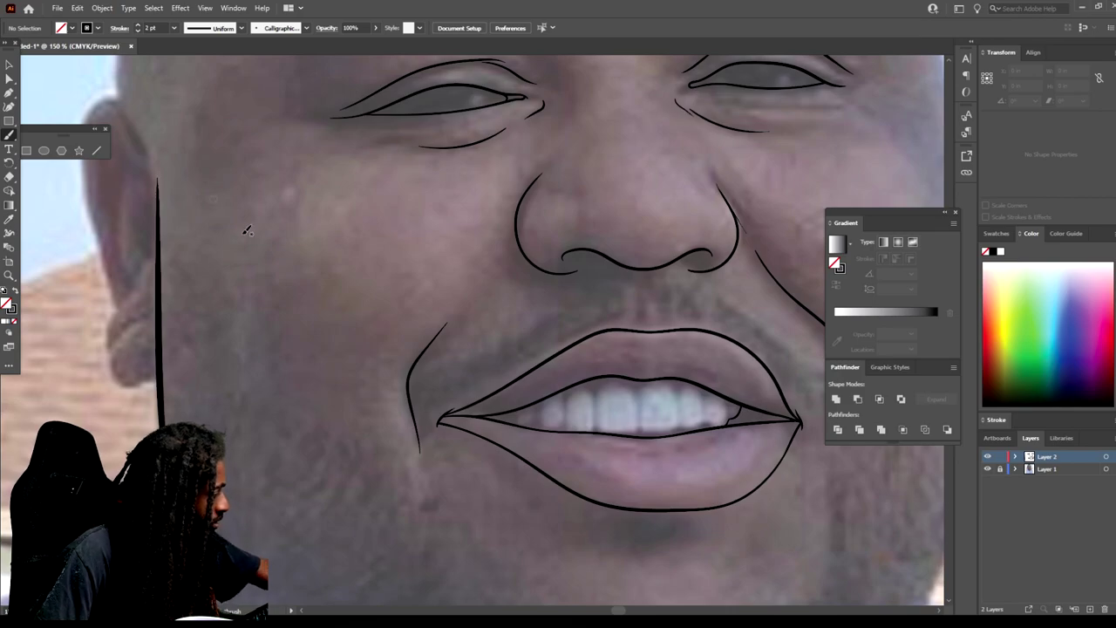
Trace the right side of the face from the jaw up over the crown, redrawing the crown stroke to follow the hair.
key(ctrl+minus)
key(ctrl+minus)
key(ctrl+equal)
mouse_move(521, 589)
mouse_down()
mouse_move(594, 424)
mouse_move(592, 224)
mouse_move(559, 88)
mouse_up()
scroll(549, 66, up, 3)
scroll(551, 64, up, 1)
mouse_move(572, 406)
mouse_down()
mouse_move(530, 243)
mouse_move(415, 110)
mouse_move(204, 85)
mouse_up()
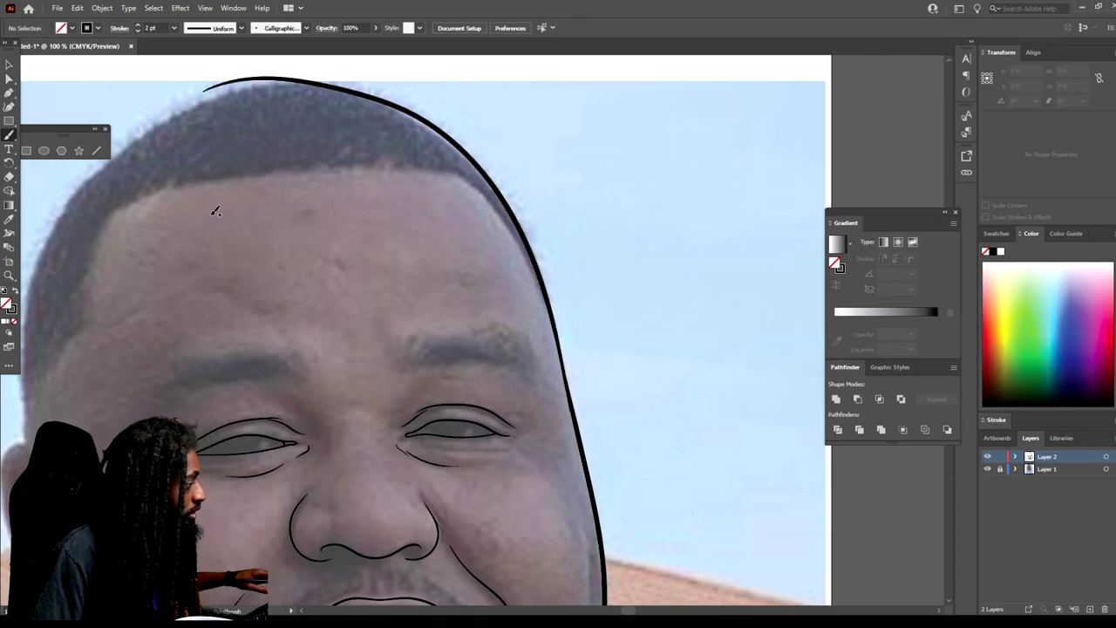
key(ctrl+z)
mouse_move(158, 125)
mouse_down()
mouse_move(237, 87)
mouse_move(347, 85)
mouse_move(447, 141)
mouse_move(512, 206)
mouse_move(546, 277)
mouse_move(591, 472)
mouse_up()
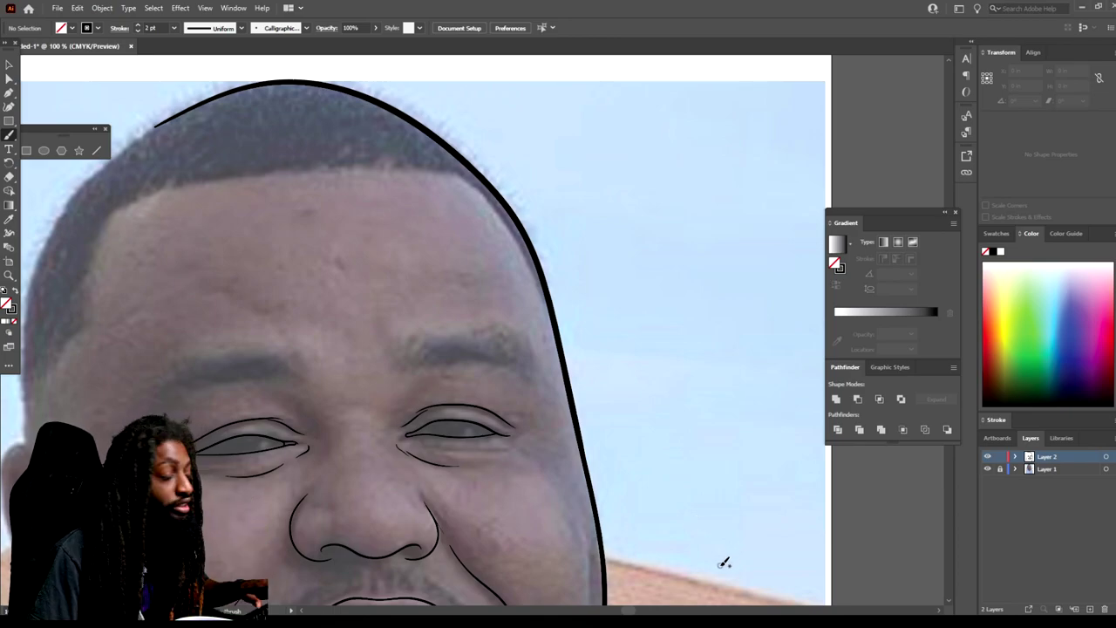
Trace the left side of the head from above the ear to the crown, and check the outline with the photo hidden.
scroll(746, 558, down, 3)
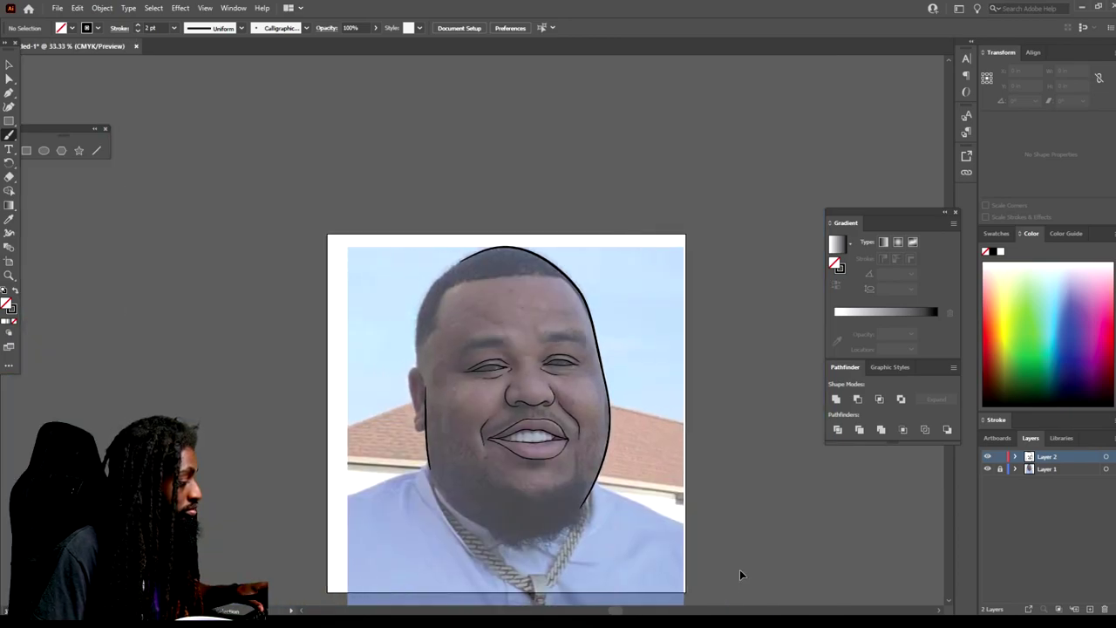
scroll(740, 569, up, 5)
scroll(738, 569, up, 2)
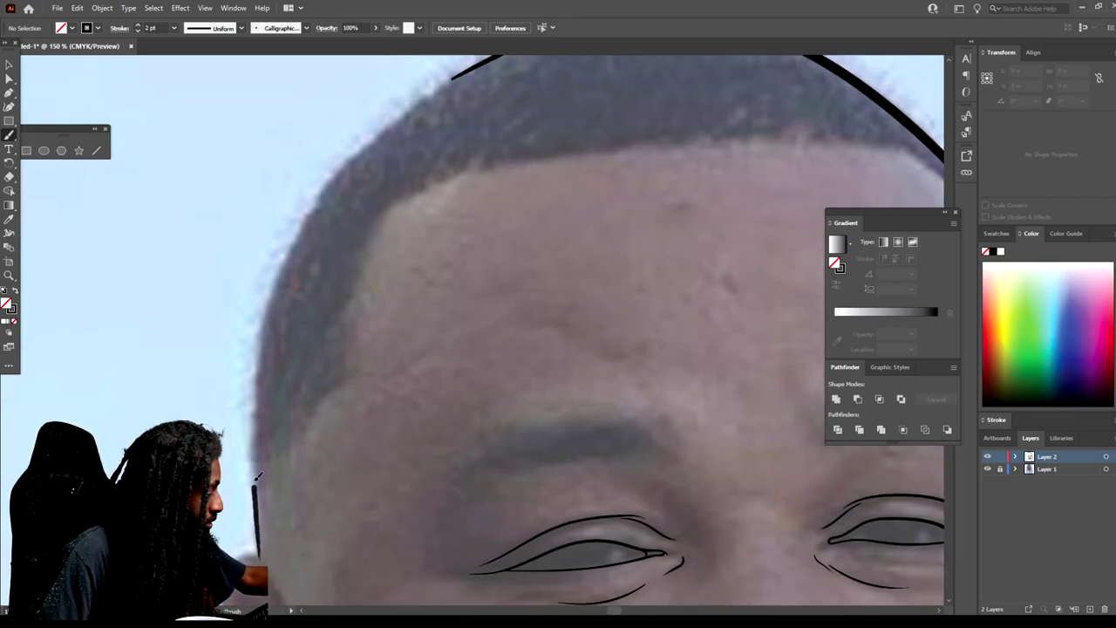
mouse_move(259, 366)
mouse_down()
mouse_move(272, 277)
mouse_move(310, 208)
mouse_move(380, 133)
mouse_move(490, 57)
mouse_up()
scroll(471, 209, down, 3)
click(988, 469)
click(988, 469)
Trace the outer edge of the ear down to the earlobe and complete the jawline under the chin.
scroll(660, 462, up, 3)
mouse_move(427, 536)
mouse_down()
mouse_move(365, 531)
mouse_move(365, 454)
mouse_move(337, 296)
mouse_move(367, 163)
mouse_up()
scroll(320, 327, down, 4)
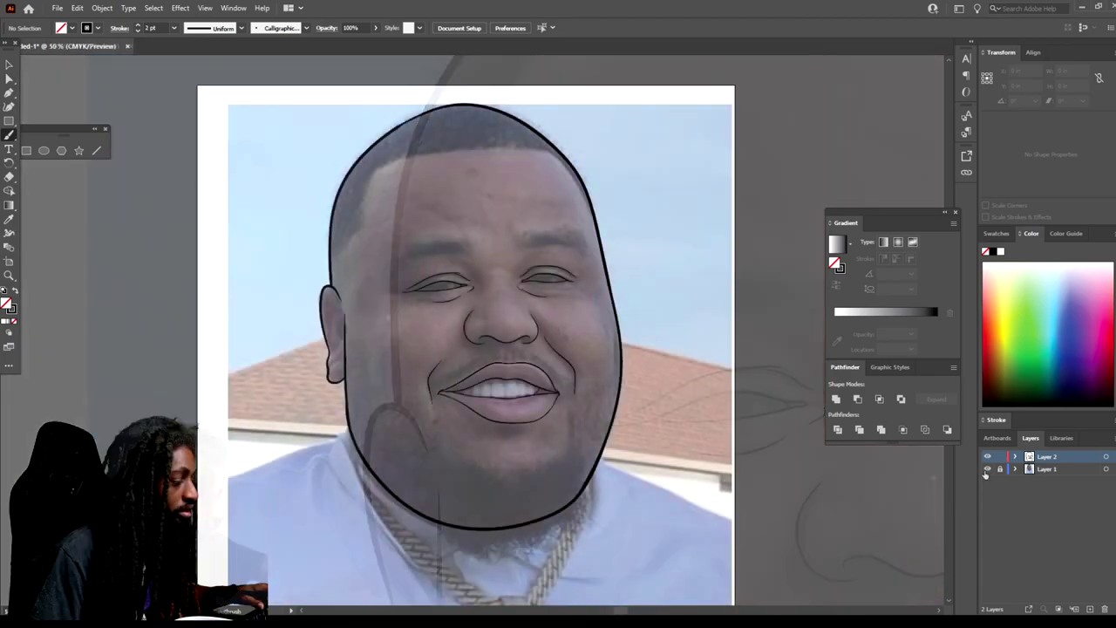
Hide the photo layer to examine the full head outline and facial features, and show it again.
click(988, 469)
key(ctrl+equal)
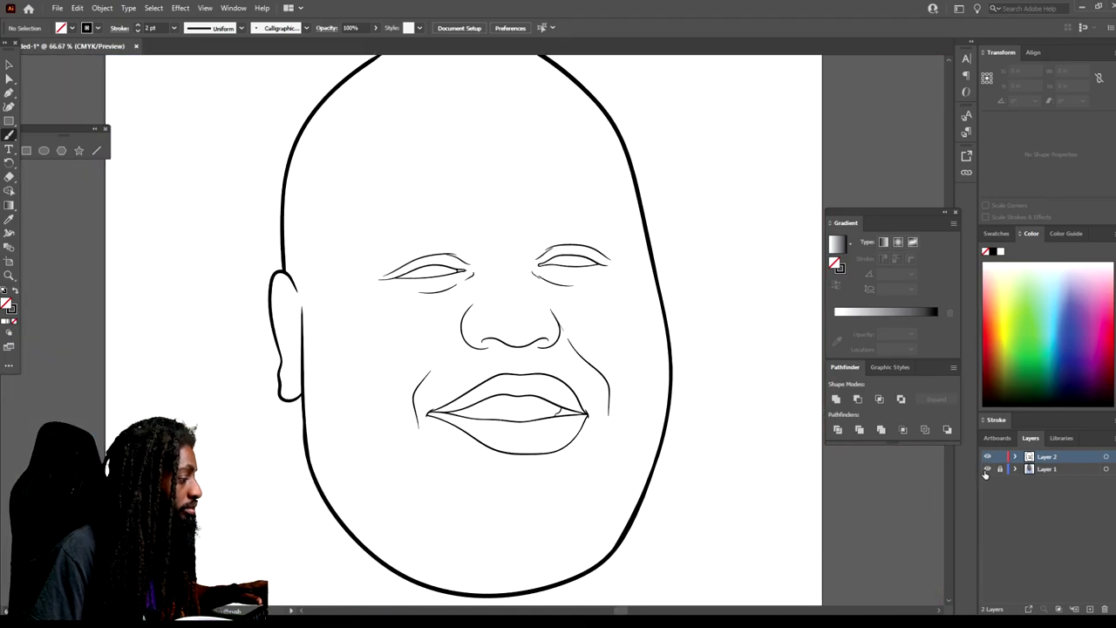
click(988, 469)
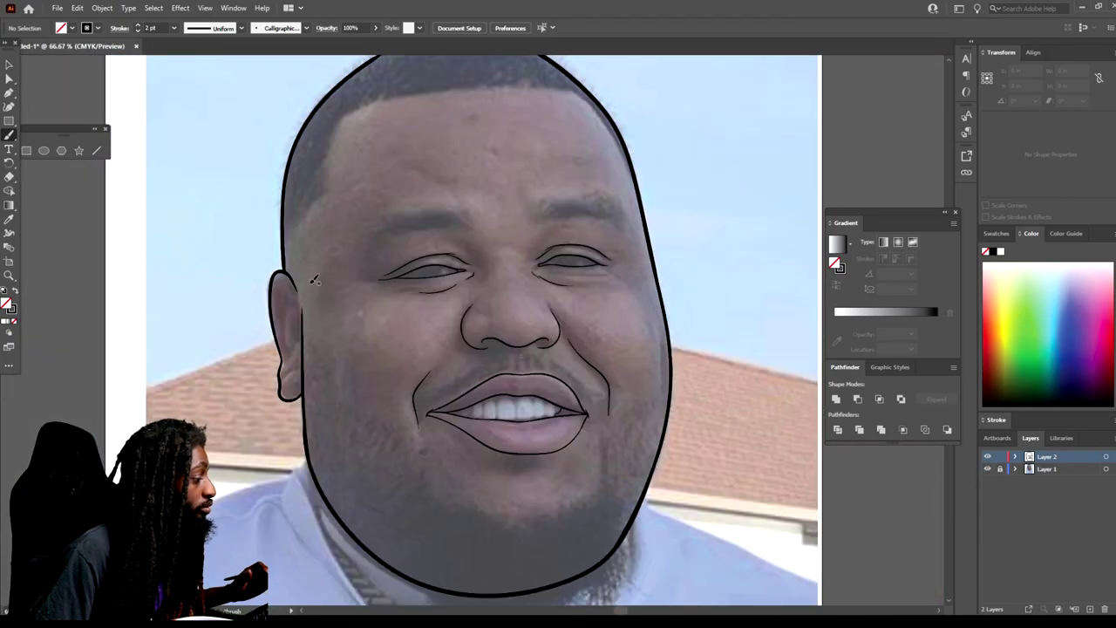
Switch to the Pencil tool and swap fill and stroke to get a black fill with no stroke.
click(9, 136)
click(57, 163)
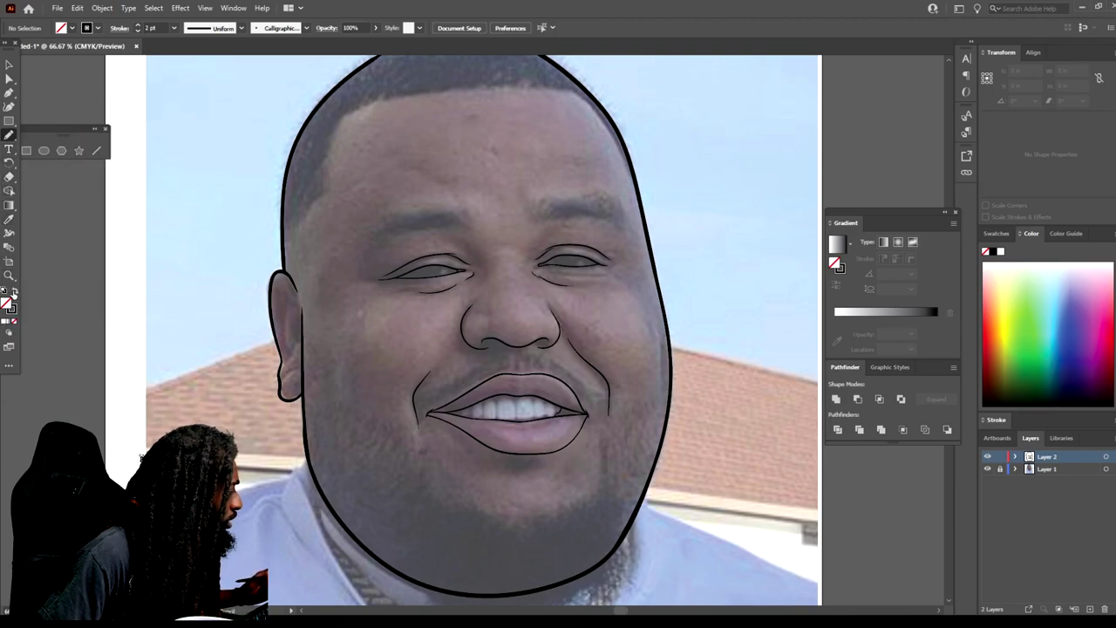
click(14, 292)
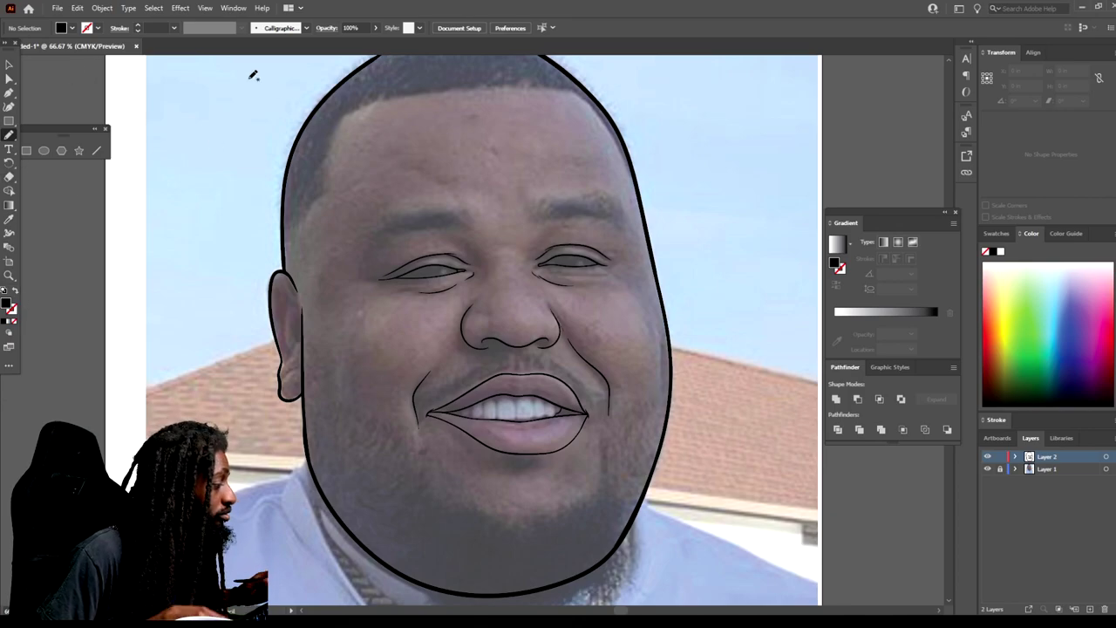
Draw the left eyebrow as a closed black shape with jagged hair edges, and check it with the photo hidden.
scroll(250, 105, up, 3)
scroll(292, 166, up, 2)
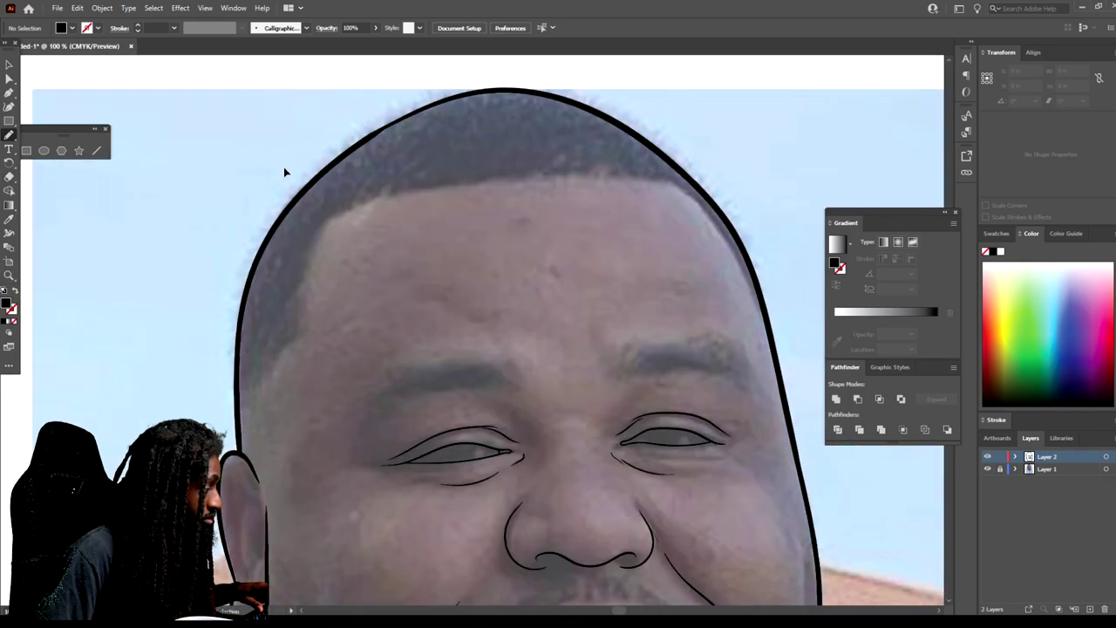
scroll(288, 166, down, 1)
scroll(288, 166, up, 3)
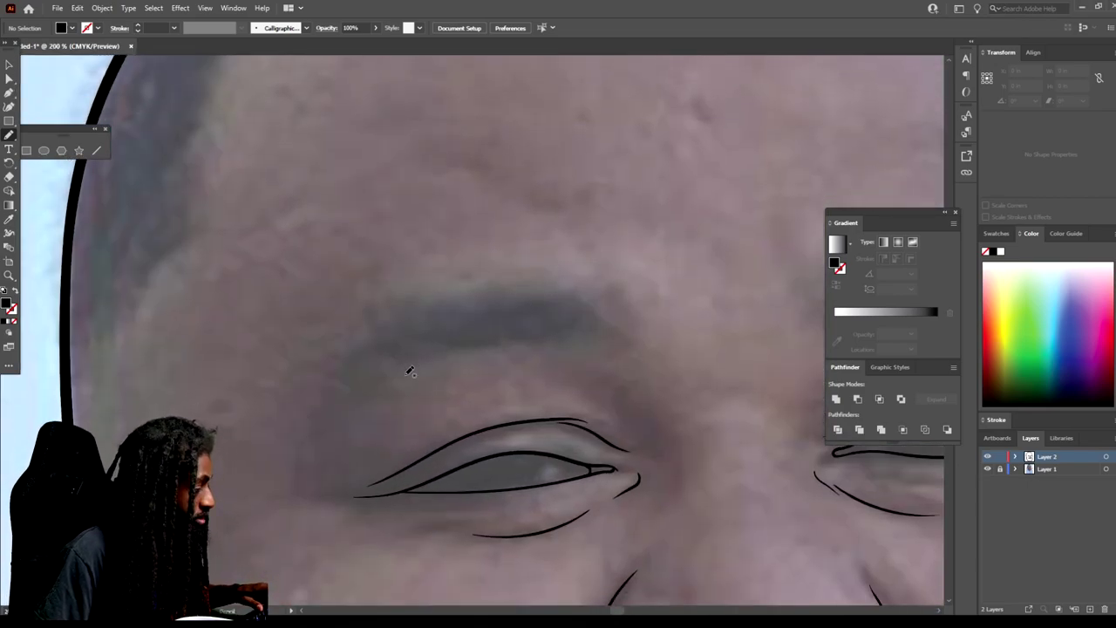
scroll(408, 371, up, 2)
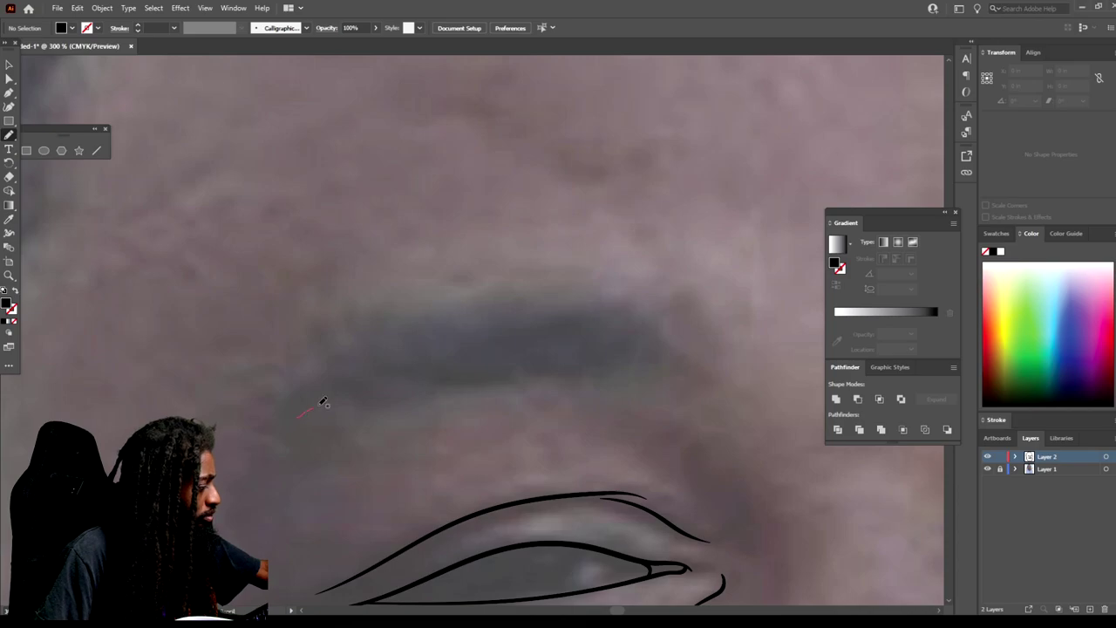
drag(462, 373, 514, 370)
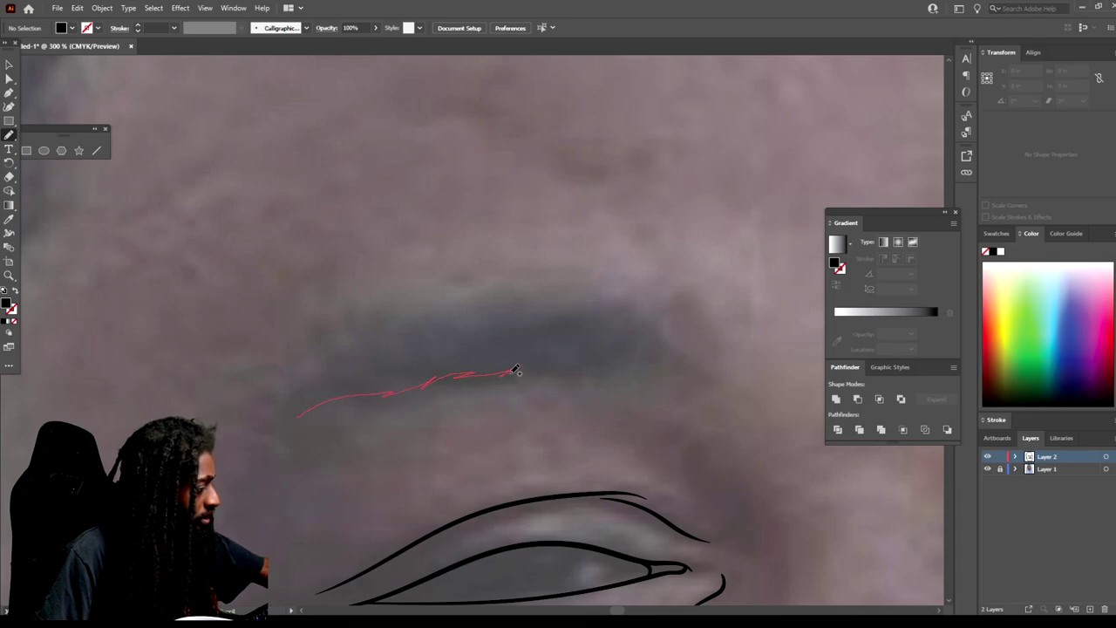
drag(617, 353, 656, 356)
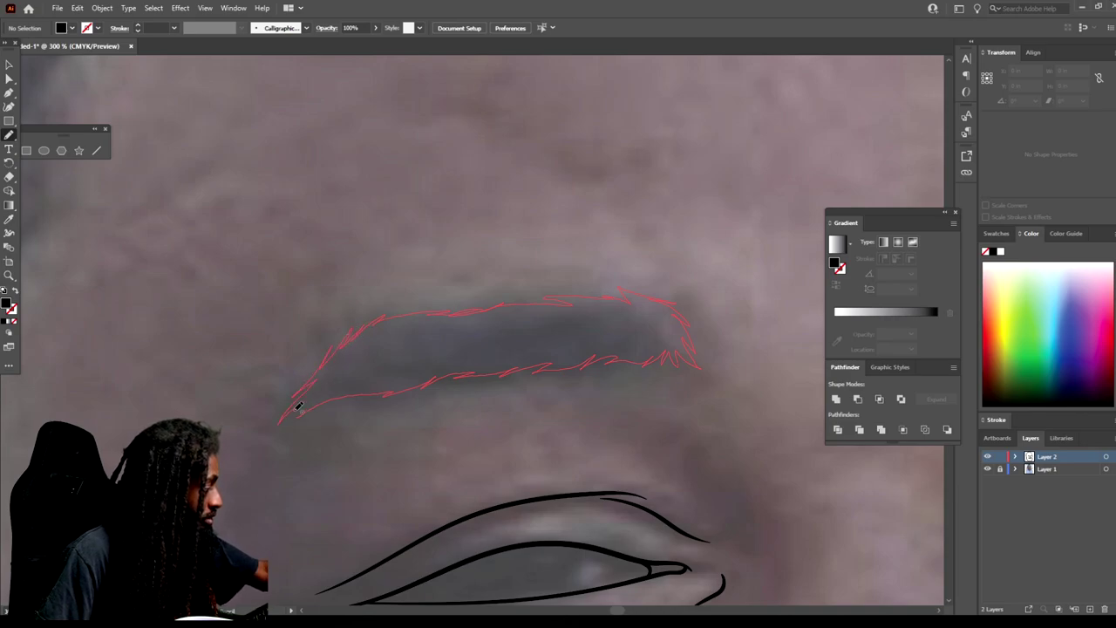
drag(278, 433, 268, 438)
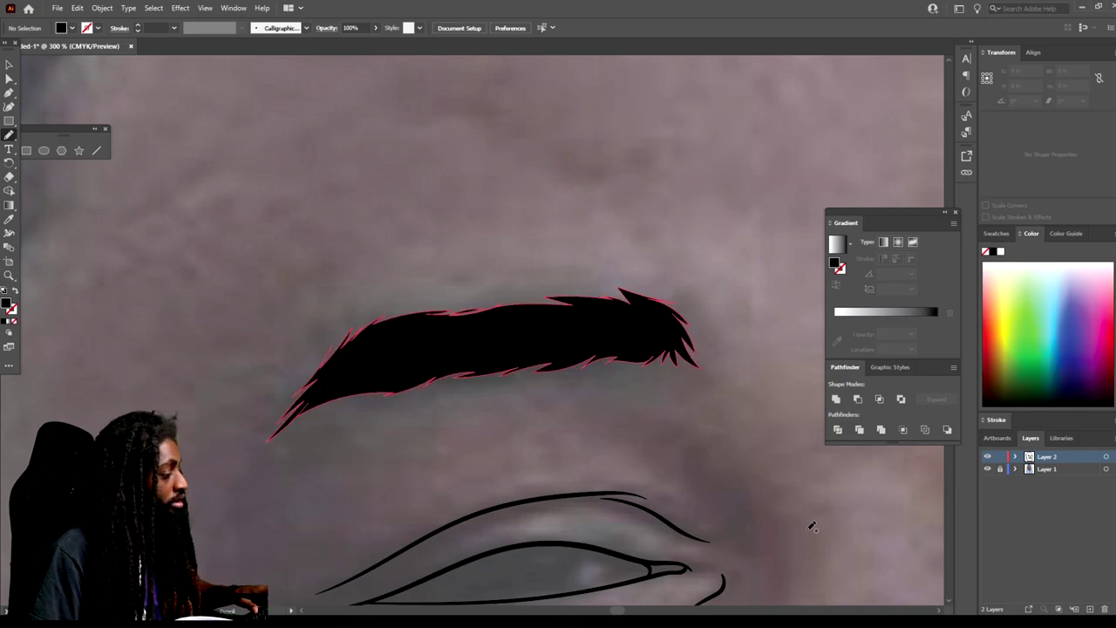
key(ctrl+0)
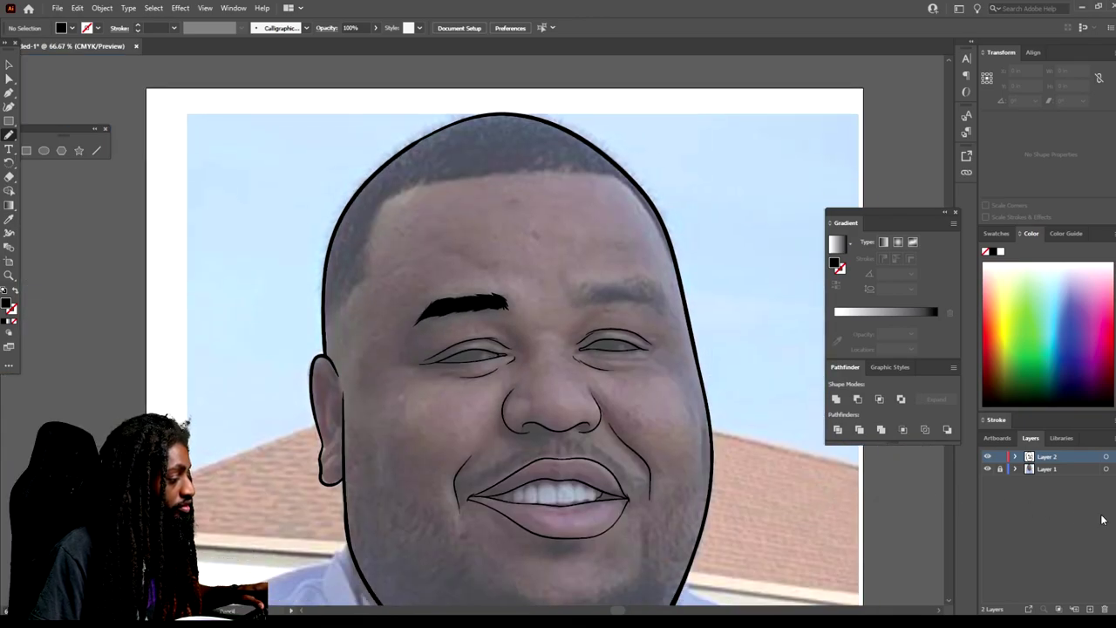
click(986, 469)
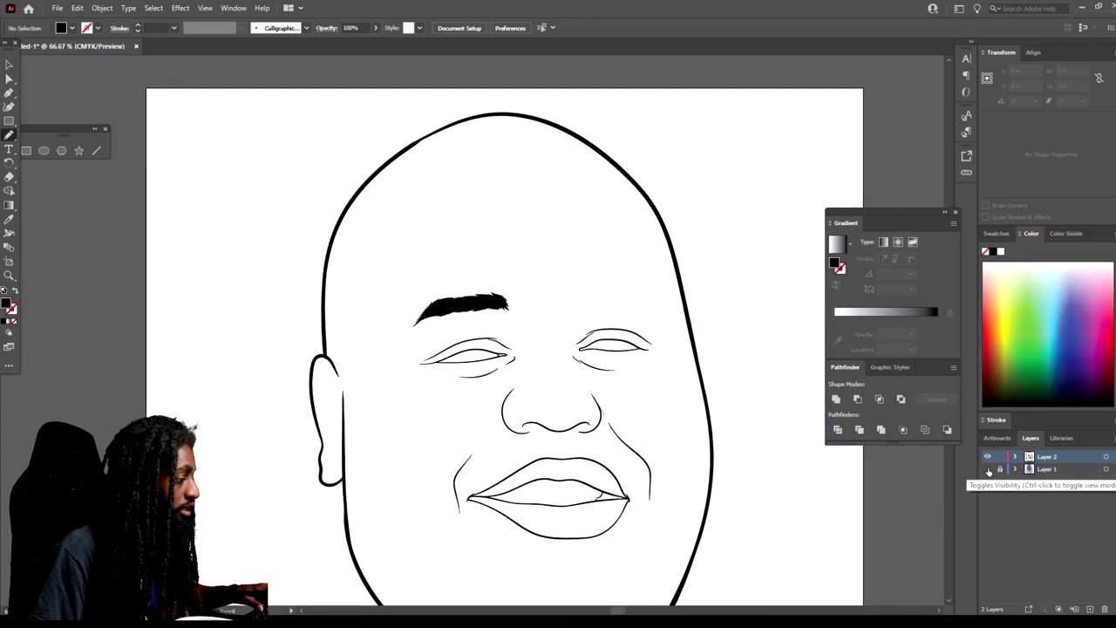
key(ctrl+1)
click(988, 470)
Draw the right eyebrow as a closed black shape with spiky hair strokes along its upper and lower edges.
scroll(551, 446, right, 3)
scroll(550, 446, down, 2)
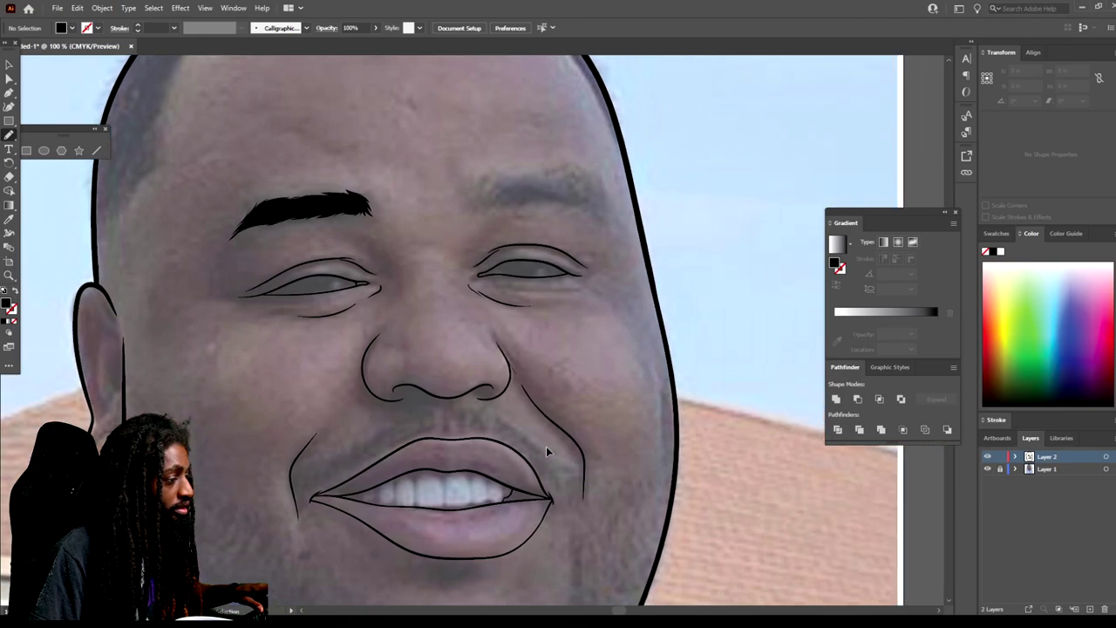
scroll(550, 446, up, 3)
scroll(550, 445, up, 2)
scroll(549, 446, up, 2)
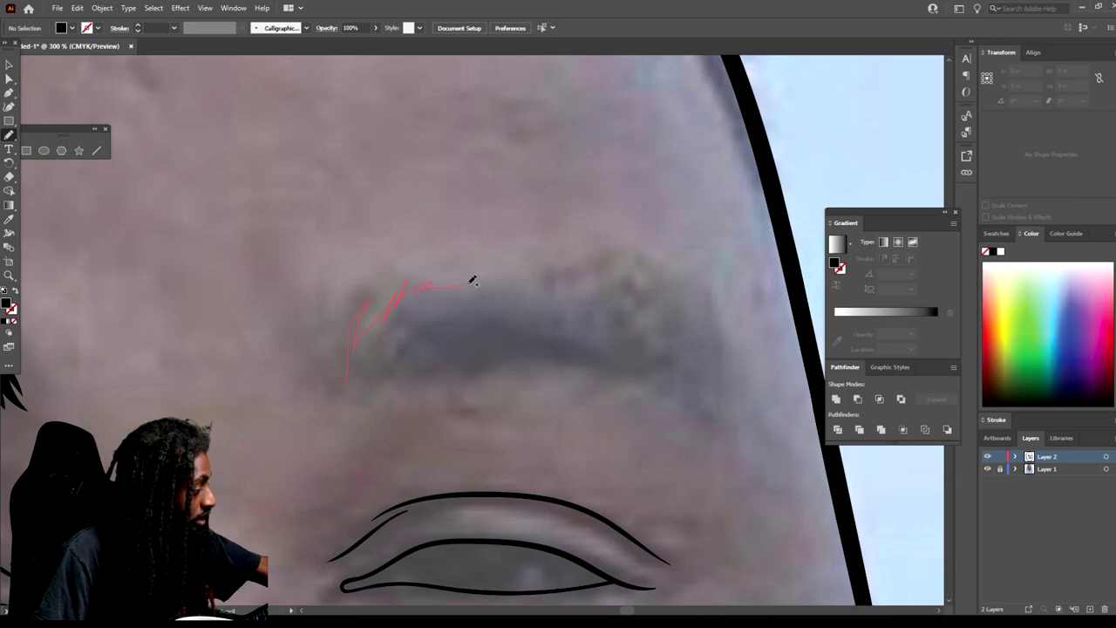
drag(487, 279, 544, 291)
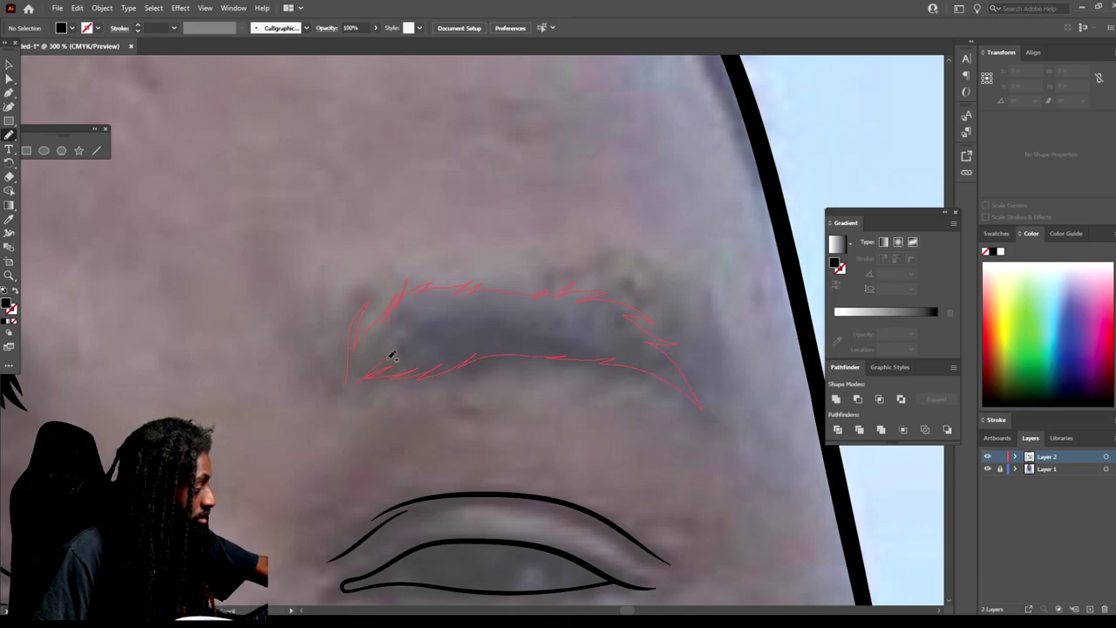
drag(392, 357, 352, 382)
Fill the hair in black from the left sideburn along the forehead hairline to the right temple, up to the head outline.
key(ctrl+minus)
key(ctrl+minus)
key(ctrl+minus)
key(ctrl+minus)
key(ctrl+minus)
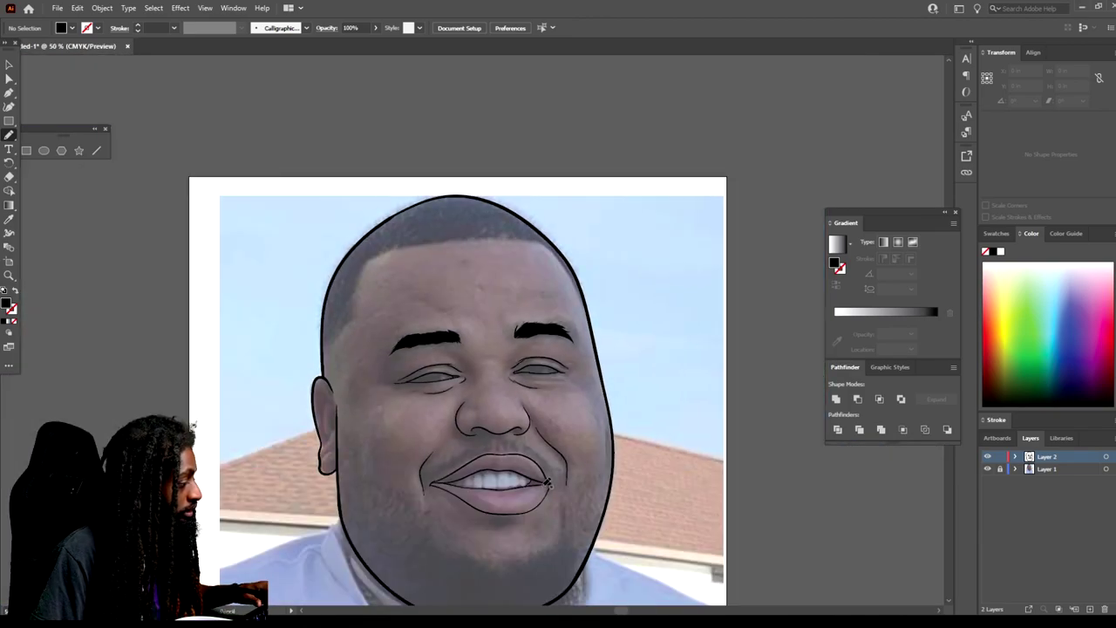
scroll(393, 284, up, 3)
drag(225, 451, 302, 368)
mouse_move(305, 299)
mouse_down()
mouse_move(320, 197)
mouse_move(212, 337)
mouse_up()
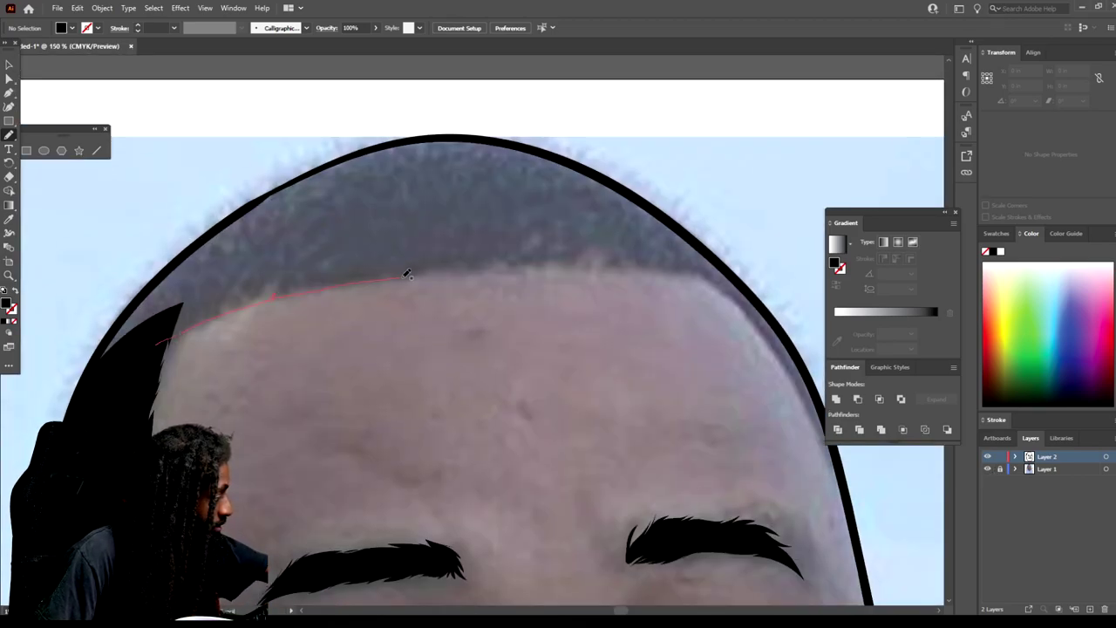
drag(401, 274, 411, 267)
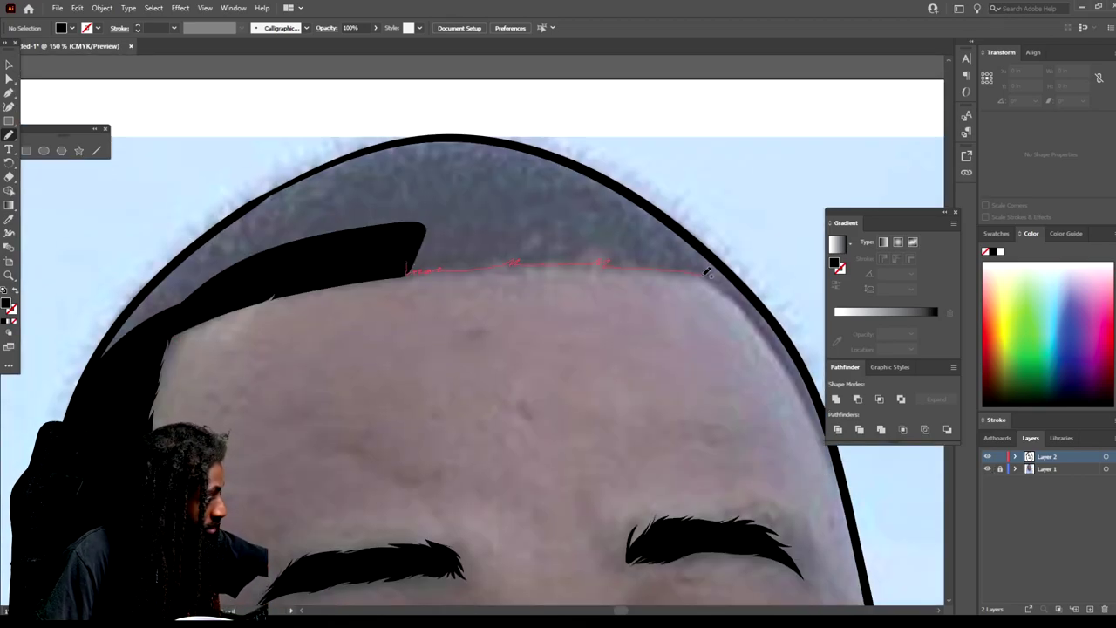
mouse_move(702, 272)
mouse_down()
mouse_move(314, 229)
mouse_move(291, 246)
mouse_up()
key(ctrl+plus)
drag(357, 254, 499, 324)
mouse_move(354, 321)
mouse_down()
mouse_move(206, 384)
mouse_move(397, 202)
mouse_move(731, 173)
mouse_up()
Draw the lower part of the chin beard and its spiky upper edge from the right side to the middle as black shapes.
scroll(447, 423, right, 4)
key(ctrl+plus)
drag(816, 534, 815, 533)
scroll(188, 179, up, 5)
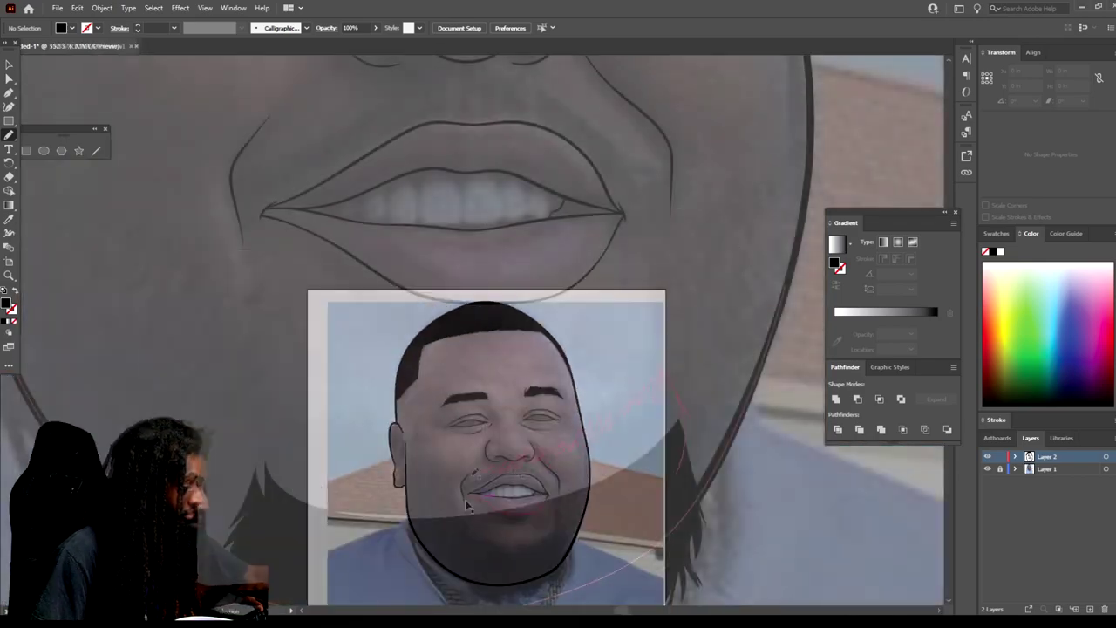
drag(667, 368, 468, 468)
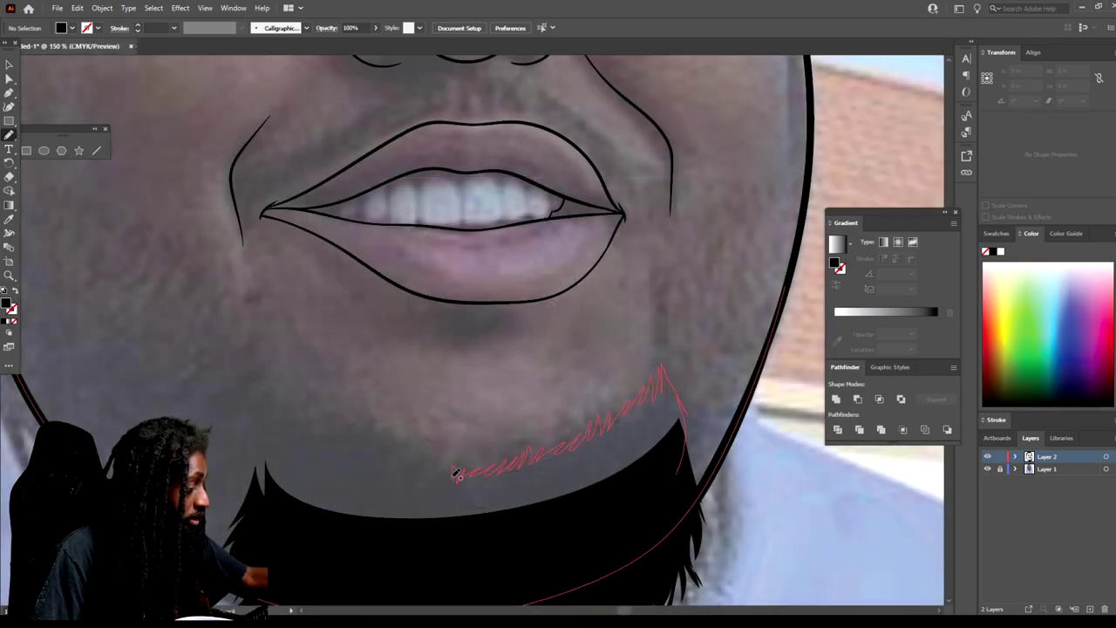
mouse_move(389, 465)
mouse_down()
mouse_move(558, 546)
mouse_move(575, 536)
mouse_up()
key(ctrl+minus)
key(ctrl+minus)
key(ctrl+minus)
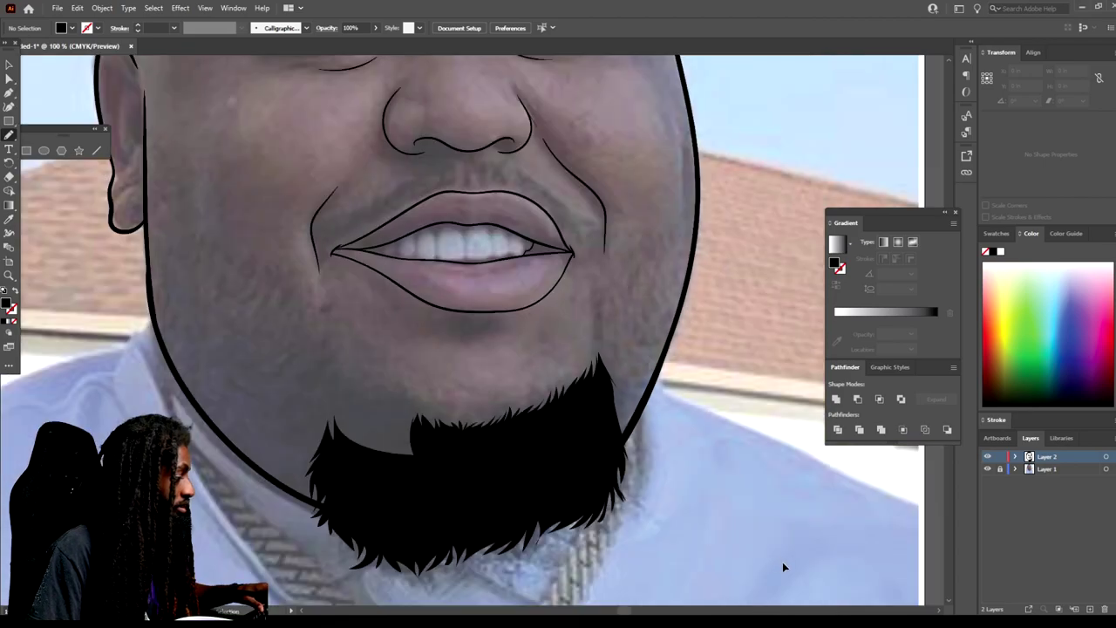
Complete the left part of the beard with a spiky-edged black shape joining the existing beard.
key(ctrl+equal)
key(ctrl+equal)
key(ctrl+equal)
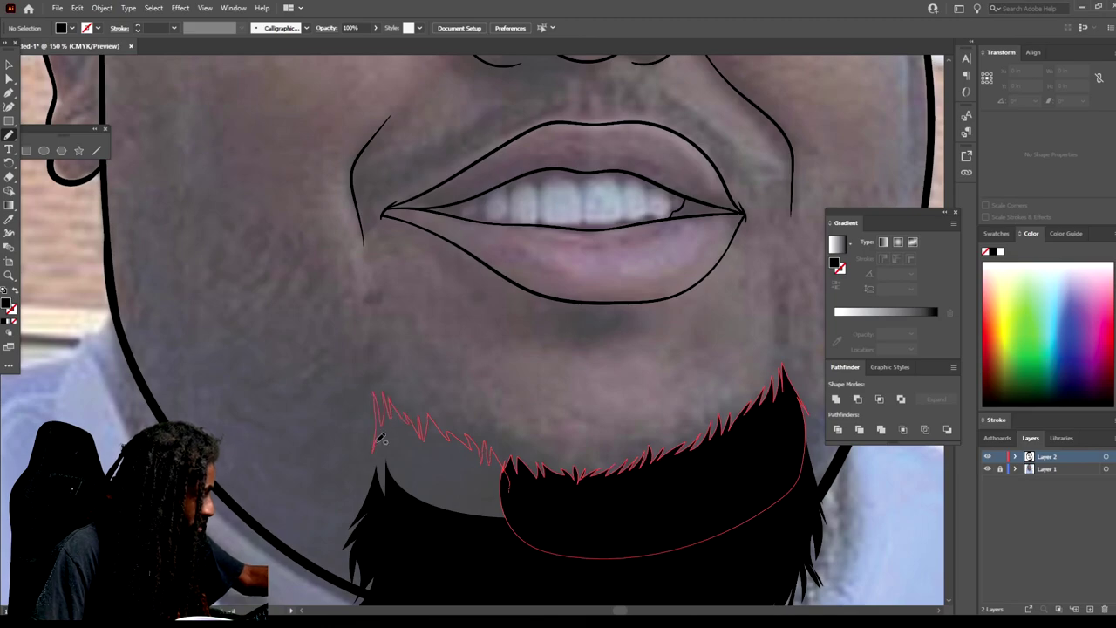
mouse_move(375, 468)
mouse_down()
mouse_move(375, 514)
mouse_move(394, 532)
mouse_move(629, 552)
mouse_up()
scroll(871, 611, down, 5)
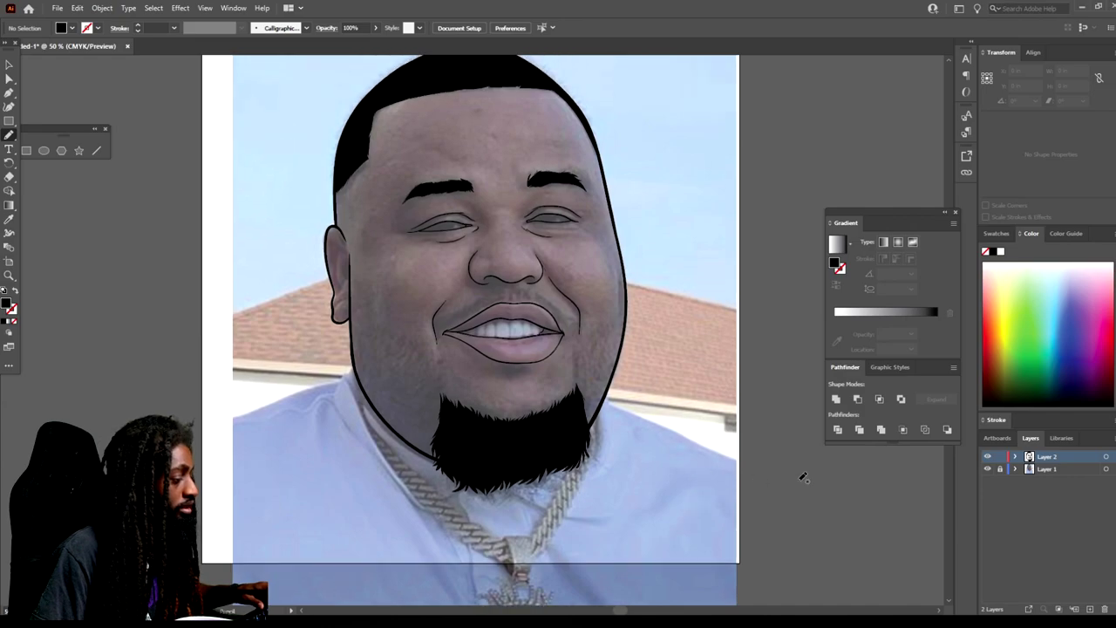
Hide the photo layer to examine the filled hair, eyebrows and beard, and show it again.
click(986, 469)
key(ctrl+minus)
key(ctrl+minus)
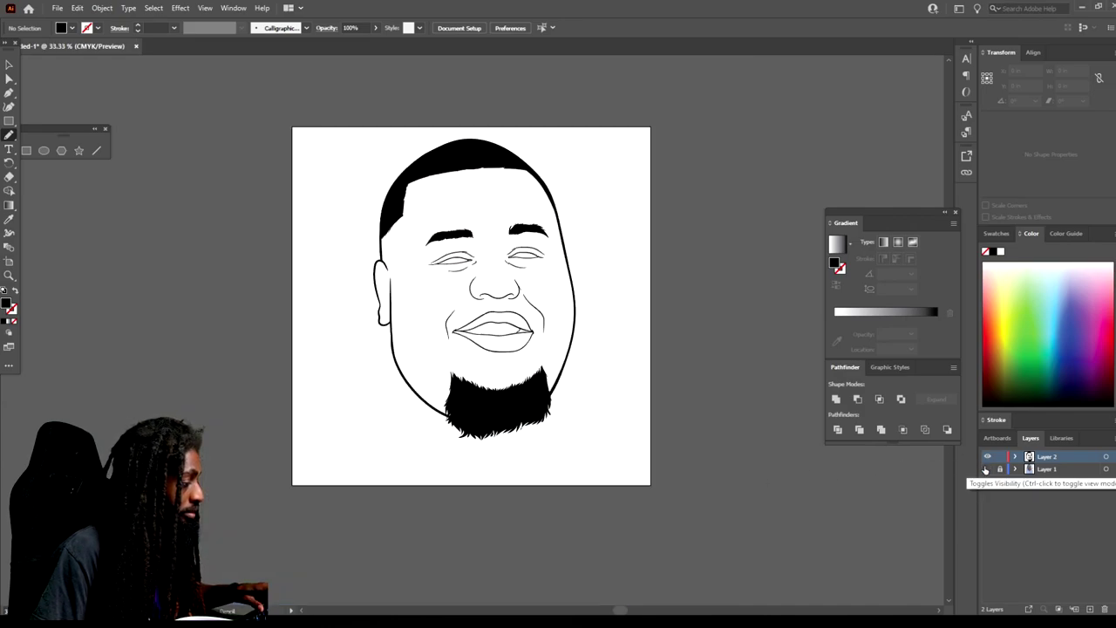
key(ctrl+plus)
key(ctrl+plus)
key(ctrl+plus)
key(ctrl+plus)
click(987, 469)
Add pointed hair strands along the beard's lower edge, and check the result with the photo hidden.
key(ctrl+plus)
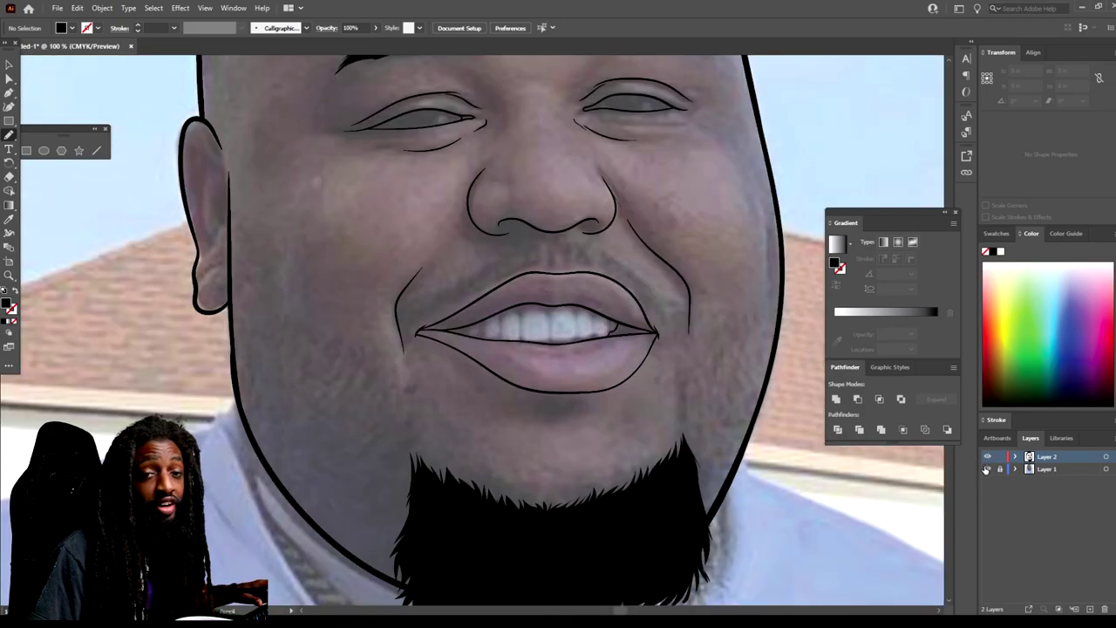
scroll(666, 509, down, 5)
scroll(666, 509, right, 1)
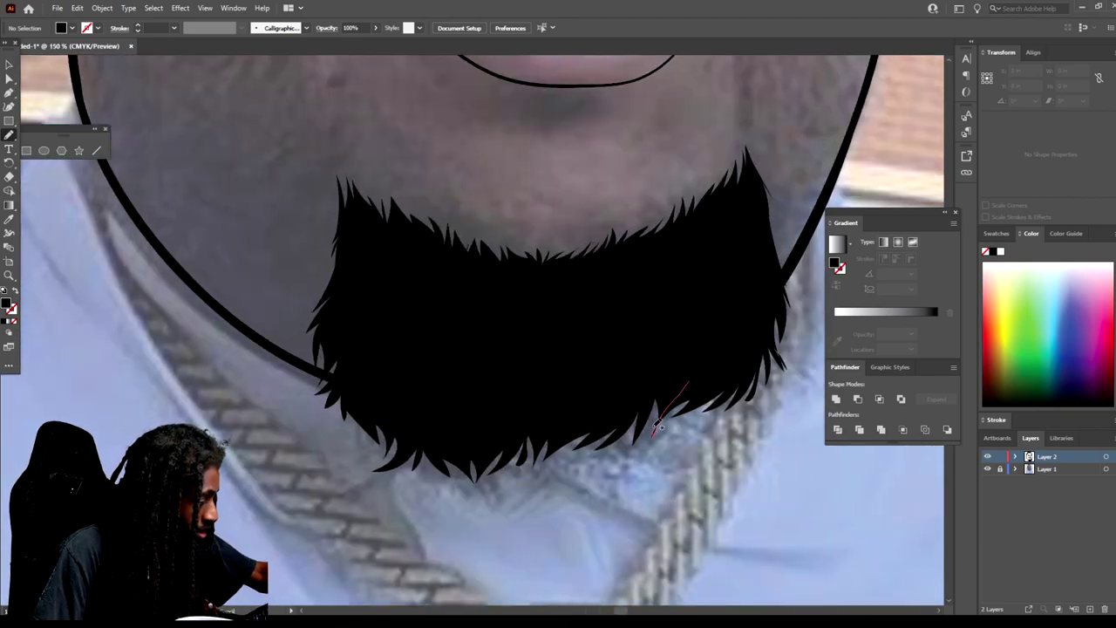
drag(652, 430, 643, 441)
drag(563, 459, 563, 460)
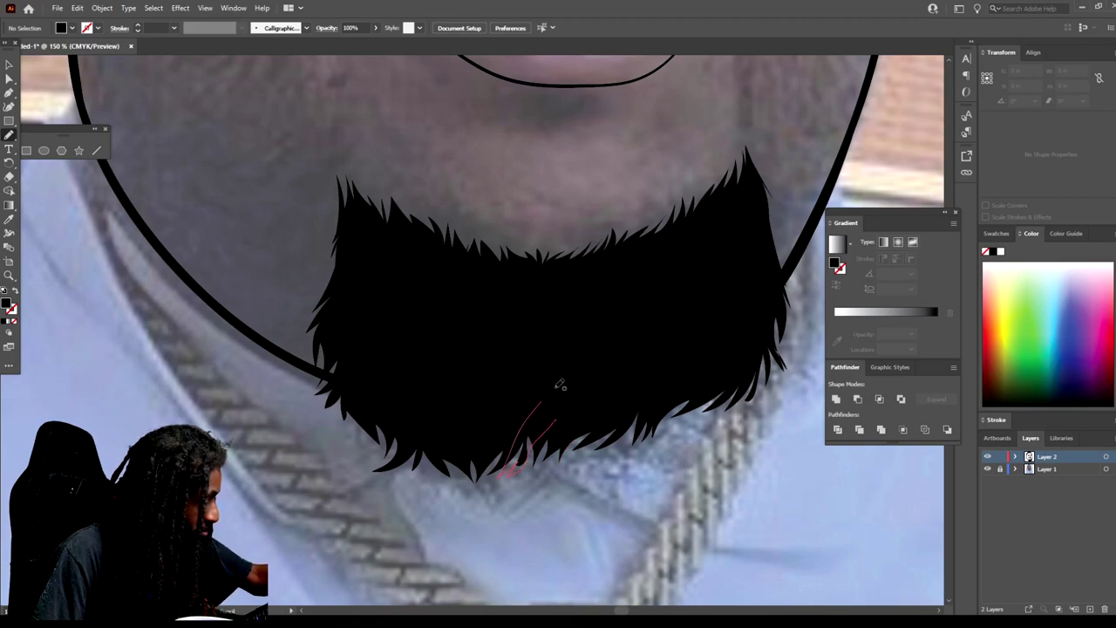
drag(454, 451, 433, 470)
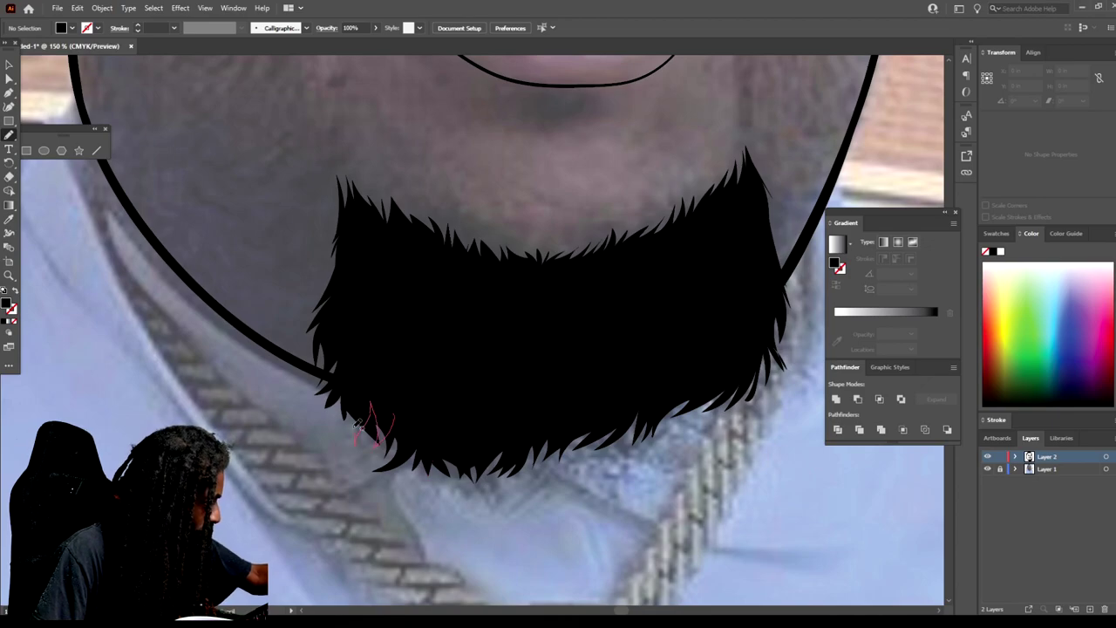
drag(358, 425, 356, 426)
scroll(772, 511, down, 5)
click(987, 469)
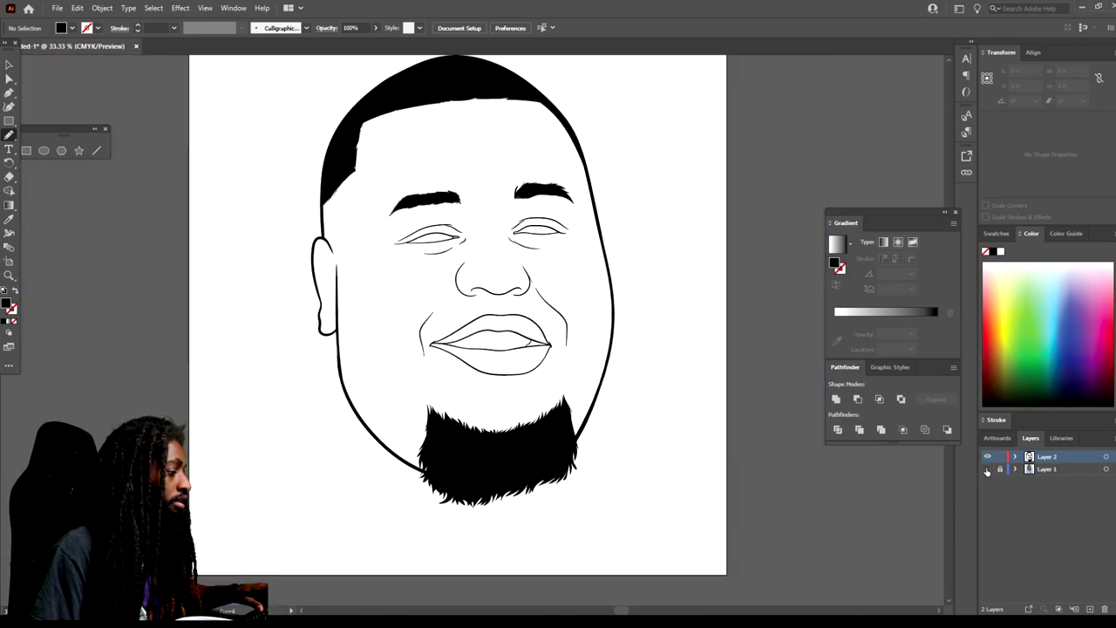
click(987, 469)
Fill the irises of both eyes and the dark inner corner of the right eye with black shapes.
scroll(498, 459, up, 10)
mouse_move(381, 413)
mouse_down()
mouse_move(567, 319)
mouse_move(456, 294)
mouse_move(300, 416)
mouse_up()
scroll(598, 568, down, 5)
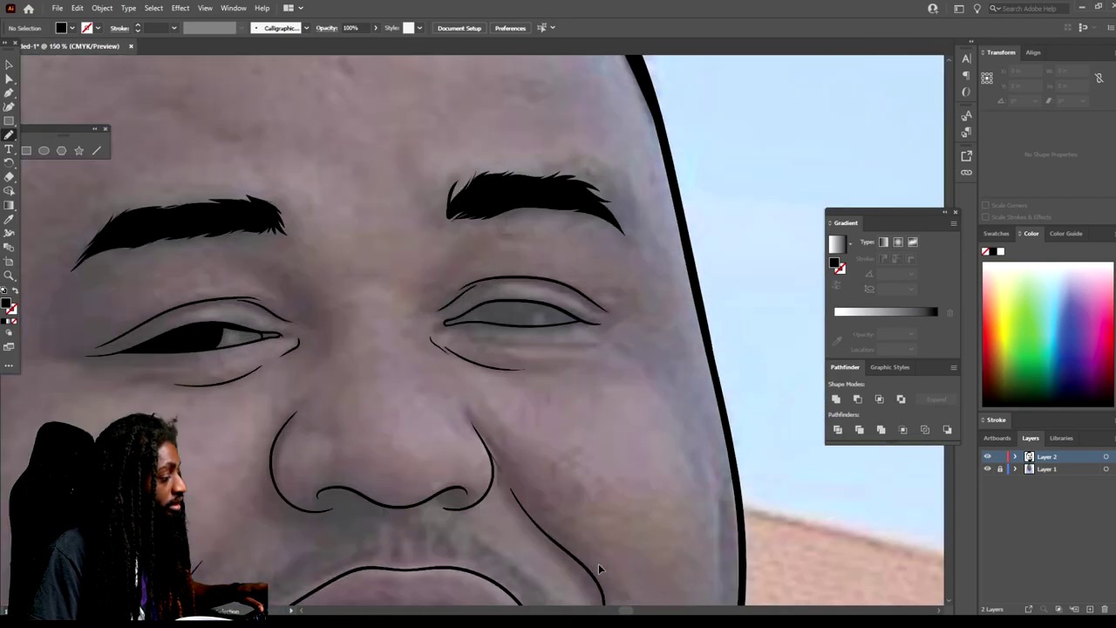
scroll(590, 290, up, 3)
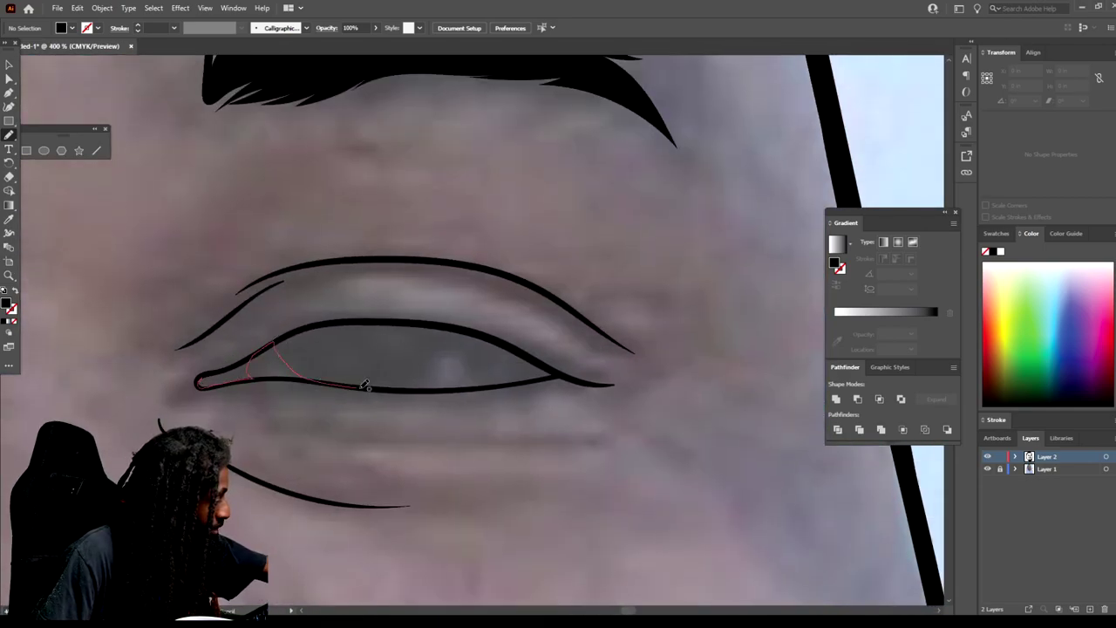
mouse_move(502, 356)
mouse_down()
mouse_move(433, 319)
mouse_move(242, 354)
mouse_up()
scroll(497, 543, down, 5)
scroll(497, 543, up, 1)
scroll(517, 469, up, 4)
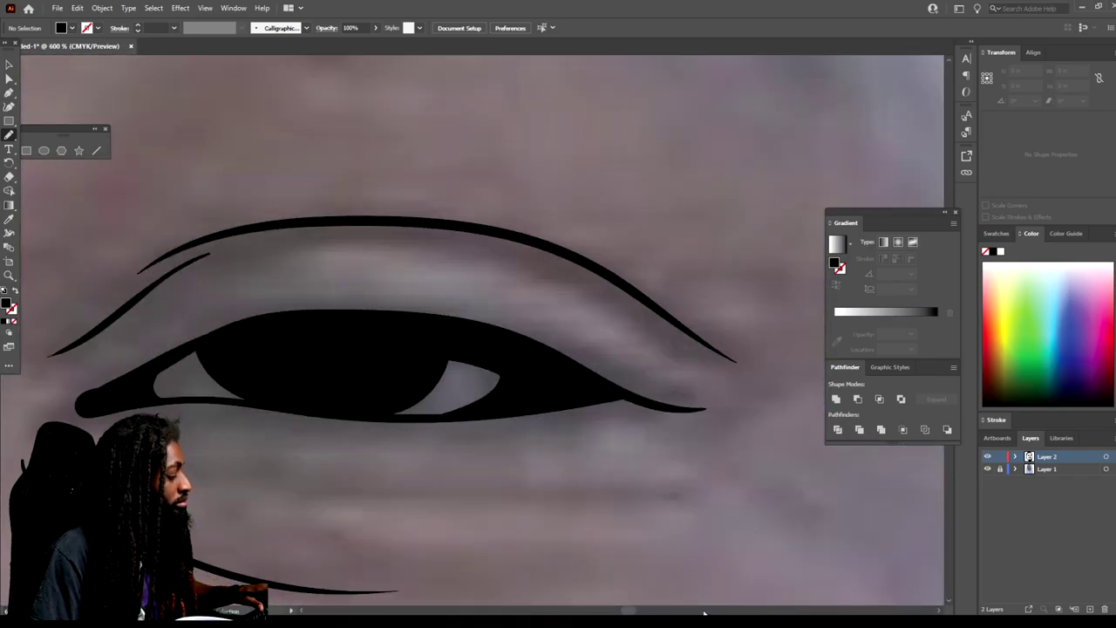
Hide the photo layer to examine the filled eyes, and show it again.
scroll(448, 406, down, 6)
click(987, 468)
key(ctrl+minus)
key(ctrl+plus)
key(ctrl+plus)
key(ctrl+plus)
key(ctrl+plus)
key(ctrl+plus)
click(987, 468)
Fill the dark gap in the left corner of the mouth with black up to the edge of the first teeth.
scroll(677, 510, down, 3)
key(ctrl+plus)
key(ctrl+plus)
key(ctrl+plus)
key(ctrl+plus)
drag(677, 506, 703, 421)
mouse_move(67, 384)
mouse_down()
mouse_move(402, 449)
mouse_move(407, 414)
mouse_move(209, 394)
mouse_up()
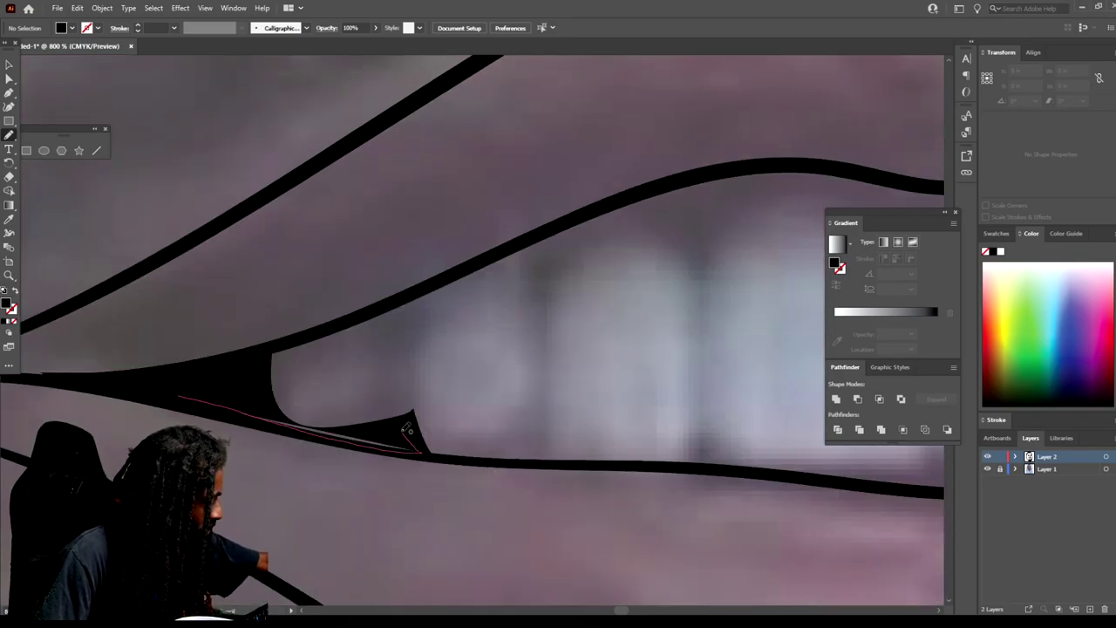
Shape the lower edges of the teeth with small black points along the lower lip, and fill the right corner of the mouth.
scroll(204, 396, down, 4)
scroll(174, 410, up, 4)
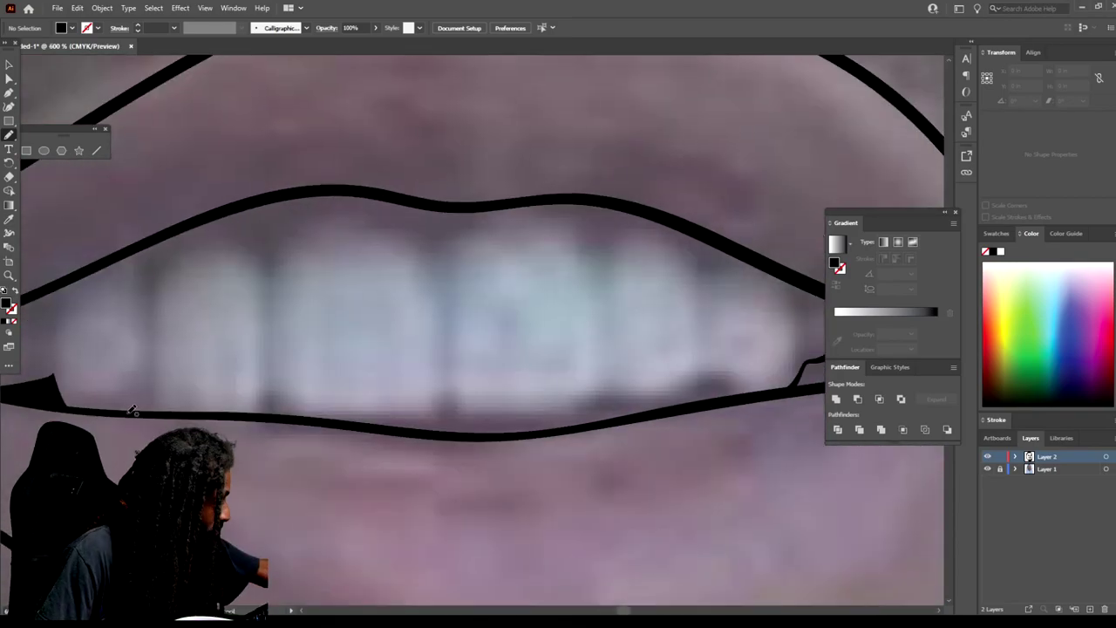
mouse_move(170, 411)
mouse_down()
mouse_move(468, 419)
mouse_move(629, 404)
mouse_move(711, 394)
mouse_up()
scroll(410, 429, up, 2)
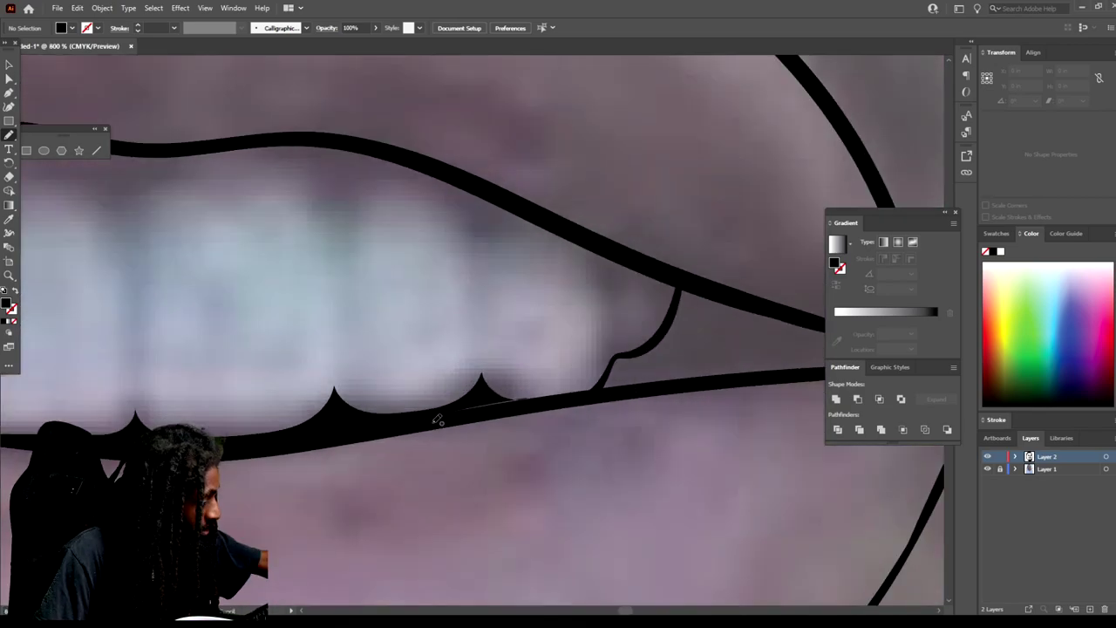
scroll(399, 437, right, 3)
mouse_move(293, 394)
mouse_down()
mouse_move(385, 285)
mouse_move(672, 357)
mouse_move(287, 394)
mouse_up()
Hide the photo layer to examine the teeth and filled mouth corners, and show it again.
key(ctrl+1)
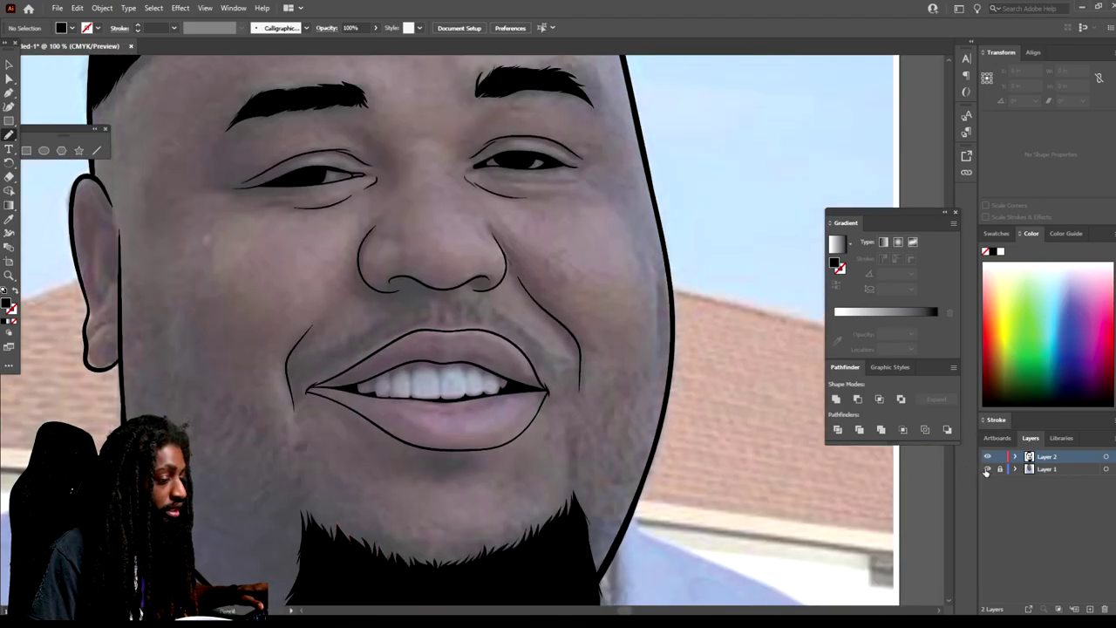
key(ctrl+minus)
key(ctrl+minus)
key(ctrl+equal)
key(ctrl+equal)
key(ctrl+equal)
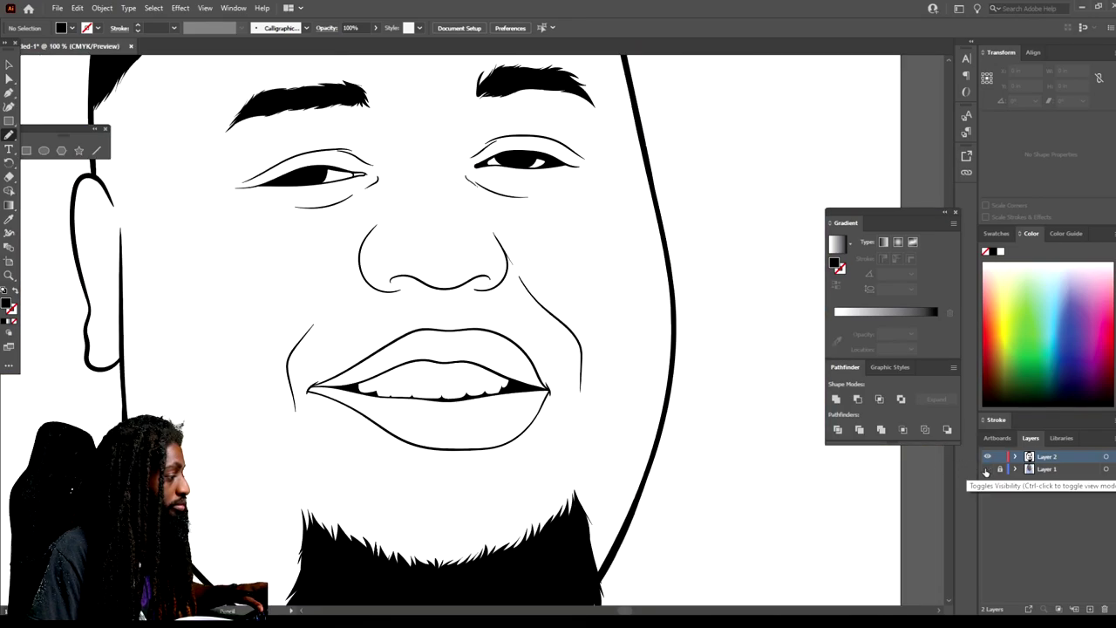
click(986, 471)
click(987, 469)
Shape the upper edges of the teeth with black scalloped points along the lower edge of the upper lip.
key(ctrl+plus)
key(ctrl+plus)
key(ctrl+plus)
key(ctrl+plus)
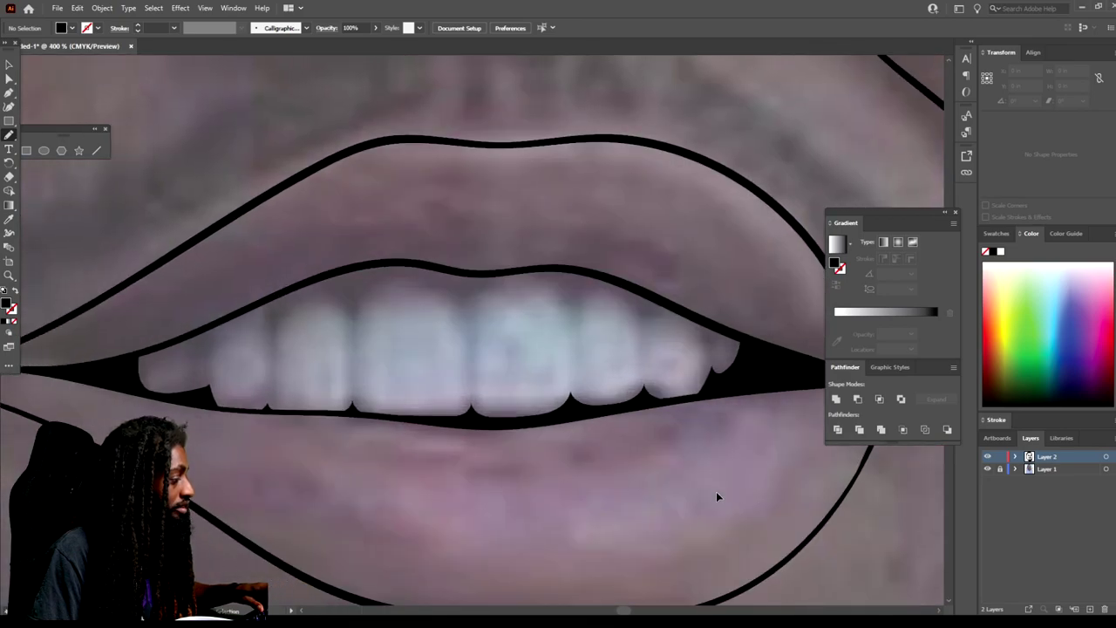
key(ctrl+minus)
scroll(373, 373, up, 1)
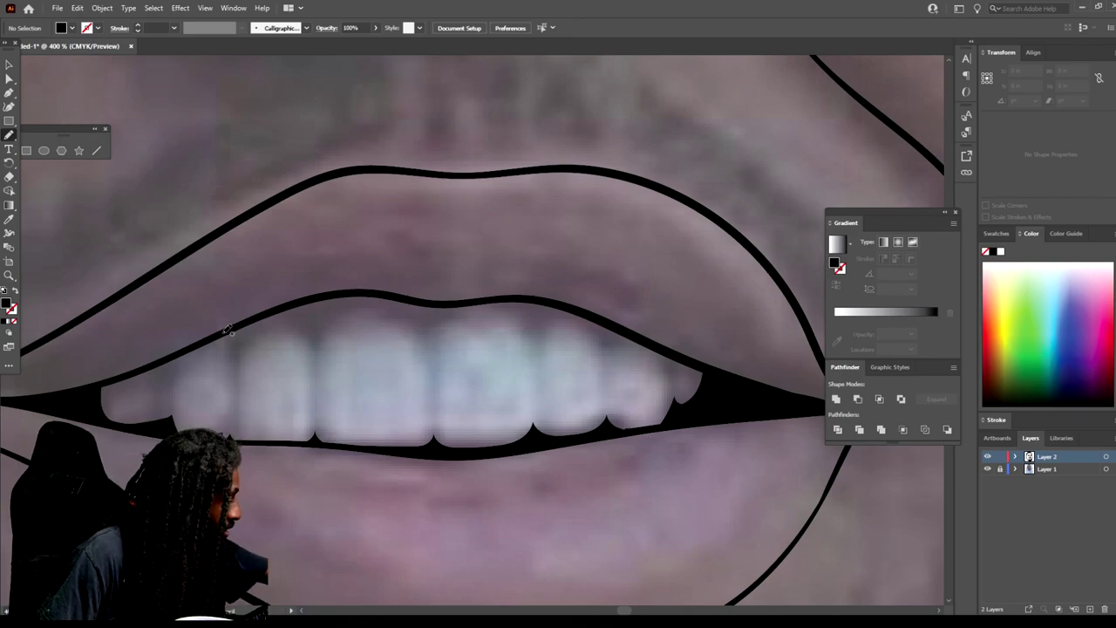
mouse_move(233, 325)
mouse_down()
mouse_move(237, 342)
mouse_move(250, 327)
mouse_move(320, 333)
mouse_up()
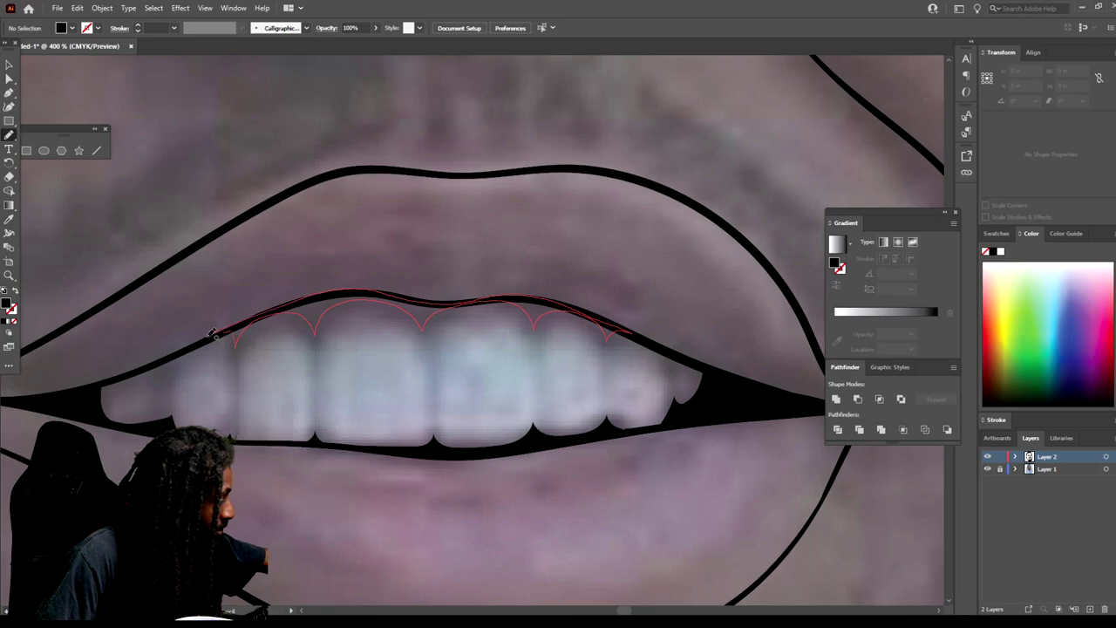
drag(212, 334, 210, 335)
key(ctrl+minus)
key(ctrl+minus)
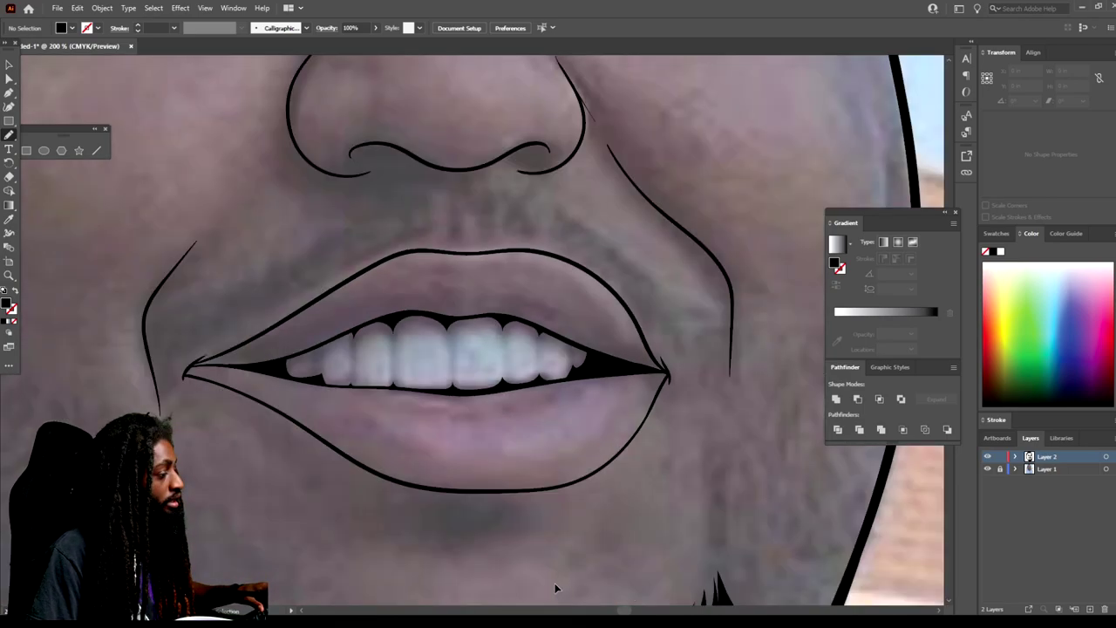
Hide the photo layer to examine the upper edges of the teeth, and show it again.
key(ctrl+minus)
key(ctrl+minus)
key(ctrl+minus)
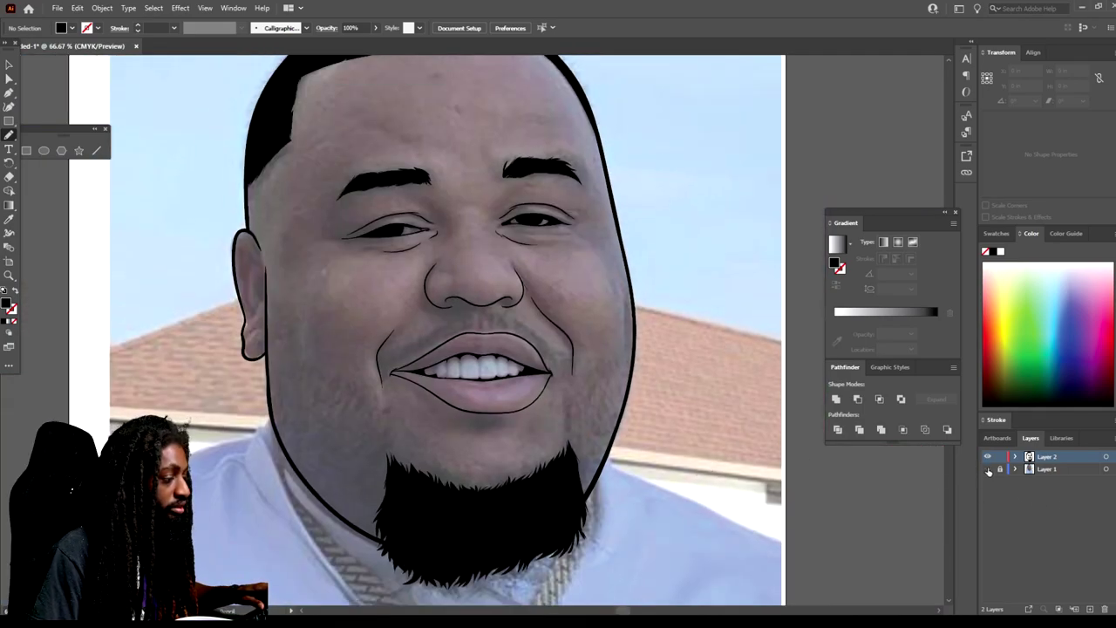
click(988, 471)
key(ctrl+minus)
key(ctrl+minus)
key(ctrl+plus)
key(ctrl+plus)
key(ctrl+plus)
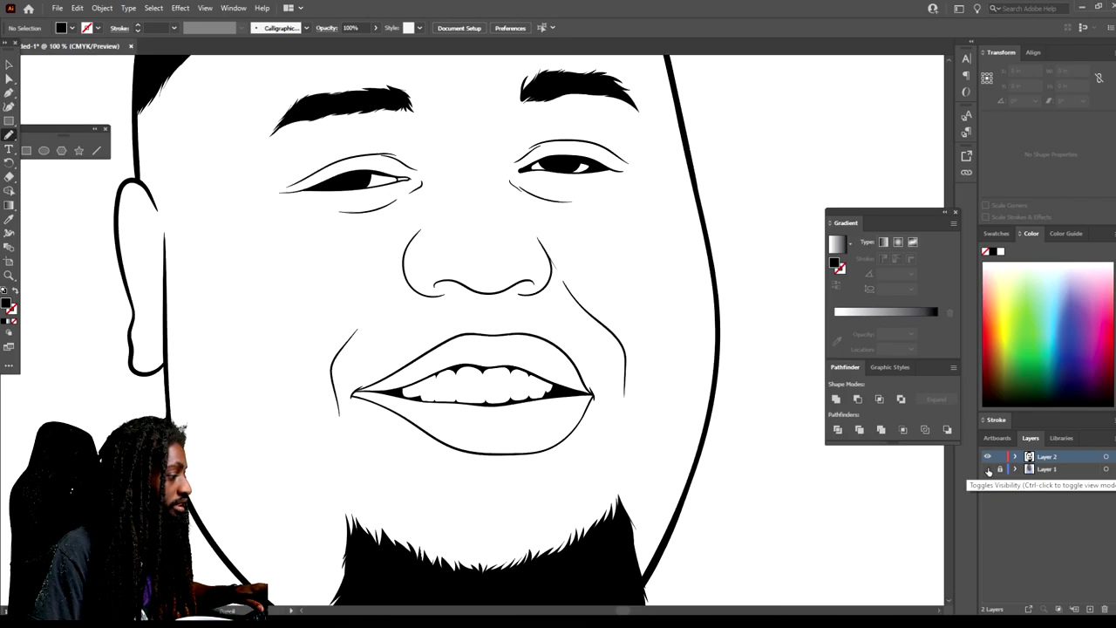
key(ctrl+minus)
key(ctrl+minus)
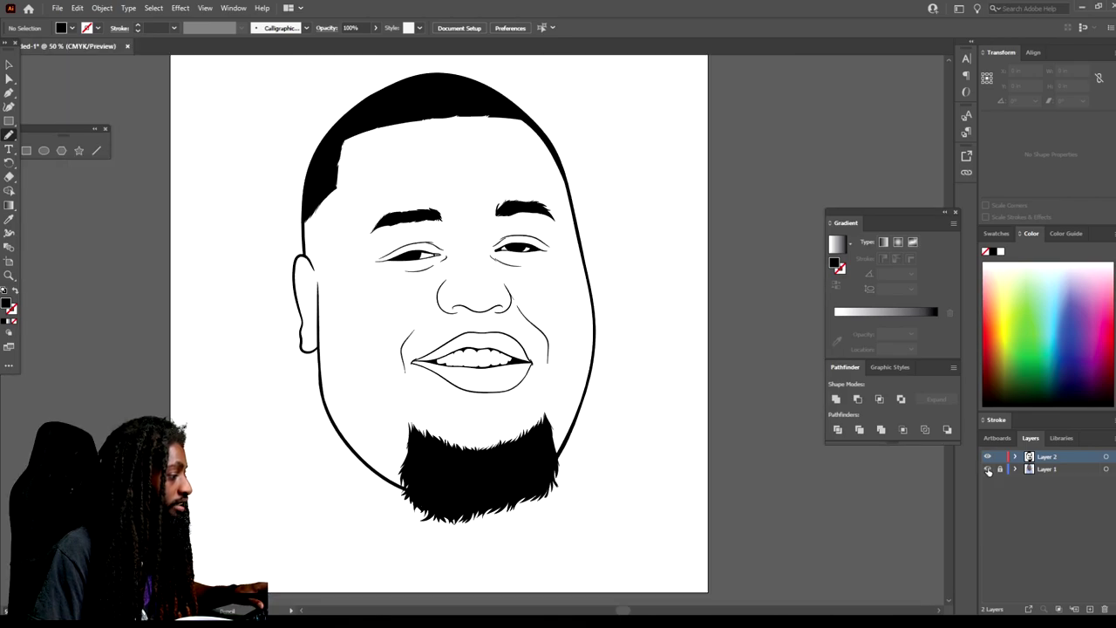
click(988, 469)
Draw a black filled tuft of hair with jagged edges just below the lower lip.
key(ctrl+plus)
key(ctrl+plus)
key(ctrl+plus)
scroll(641, 497, down, 2)
key(ctrl+plus)
key(ctrl+plus)
scroll(643, 486, down, 2)
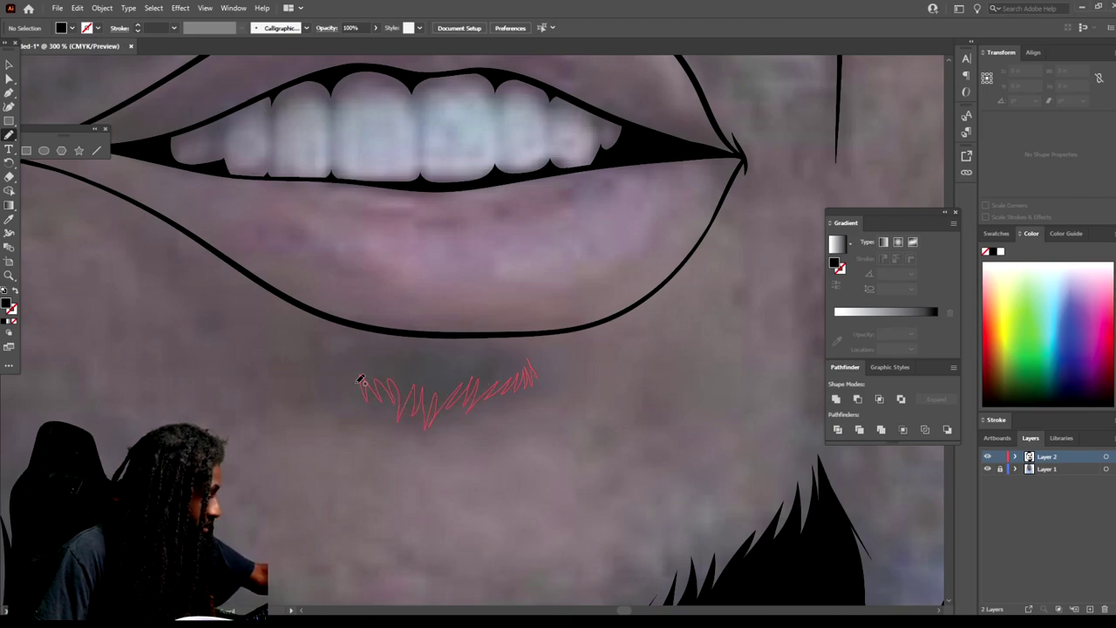
mouse_move(334, 380)
mouse_down()
mouse_move(341, 347)
mouse_move(433, 347)
mouse_up()
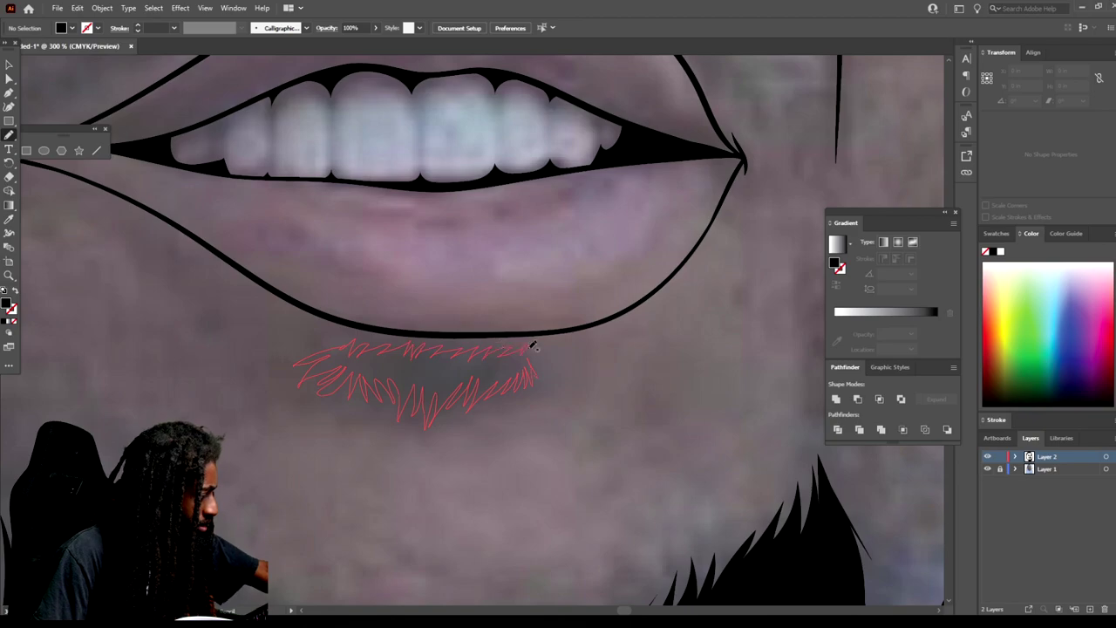
drag(530, 349, 536, 367)
mouse_move(349, 374)
mouse_down()
mouse_move(300, 391)
mouse_move(283, 371)
mouse_move(347, 371)
mouse_up()
Hide the photo layer to examine the hair tuft below the lip, and show it again.
key(ctrl+minus)
key(ctrl+minus)
key(ctrl+minus)
key(ctrl+minus)
key(ctrl+minus)
click(987, 470)
click(987, 470)
Fill both nostrils with black shapes along the lower edge of the nose.
key(ctrl+plus)
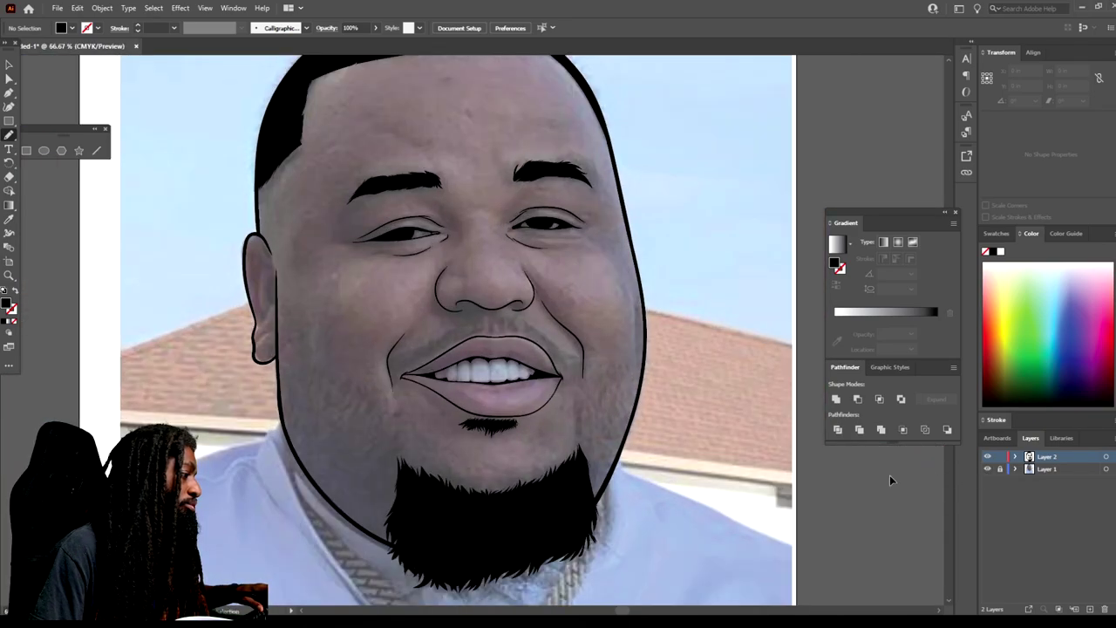
key(ctrl+plus)
key(ctrl+plus)
drag(767, 420, 710, 490)
key(ctrl+plus)
key(ctrl+plus)
key(ctrl+plus)
key(ctrl+plus)
key(ctrl+plus)
drag(626, 368, 455, 368)
drag(428, 405, 411, 404)
key(ctrl+minus)
key(ctrl+minus)
mouse_move(216, 507)
mouse_down()
mouse_move(410, 505)
mouse_move(493, 529)
mouse_up()
key(ctrl+plus)
key(ctrl+plus)
mouse_move(265, 394)
mouse_down()
mouse_move(490, 398)
mouse_move(266, 389)
mouse_up()
key(ctrl+minus)
key(ctrl+minus)
key(ctrl+minus)
key(ctrl+minus)
key(ctrl+minus)
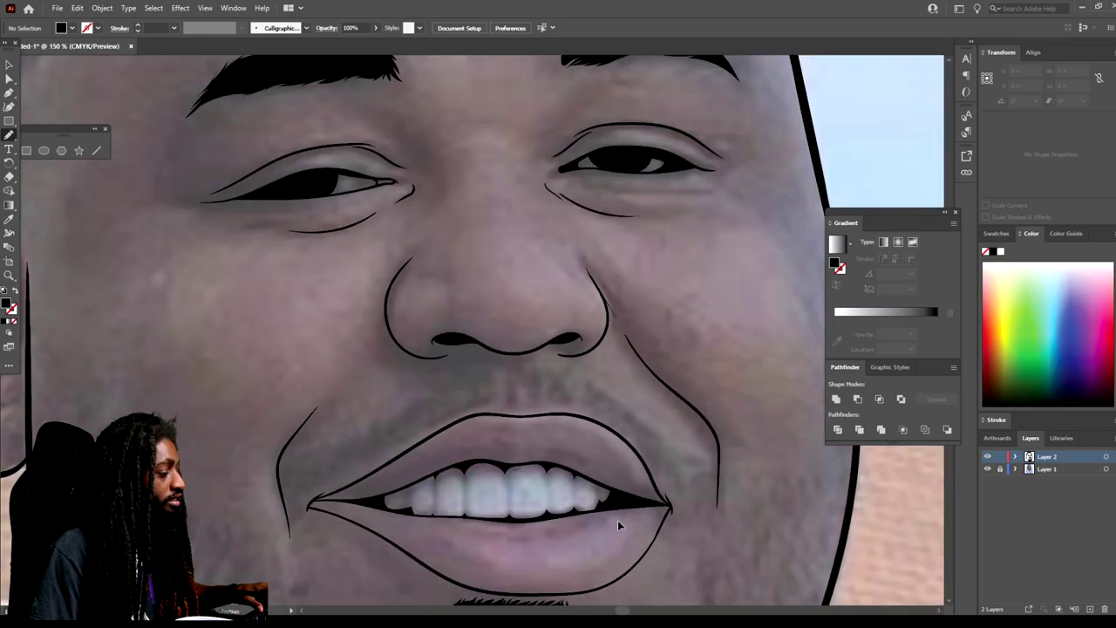
Hide the photo layer to examine the whole face with the filled nostrils, and show it again.
key(ctrl+minus)
key(ctrl+minus)
key(ctrl+minus)
scroll(523, 440, down, 2)
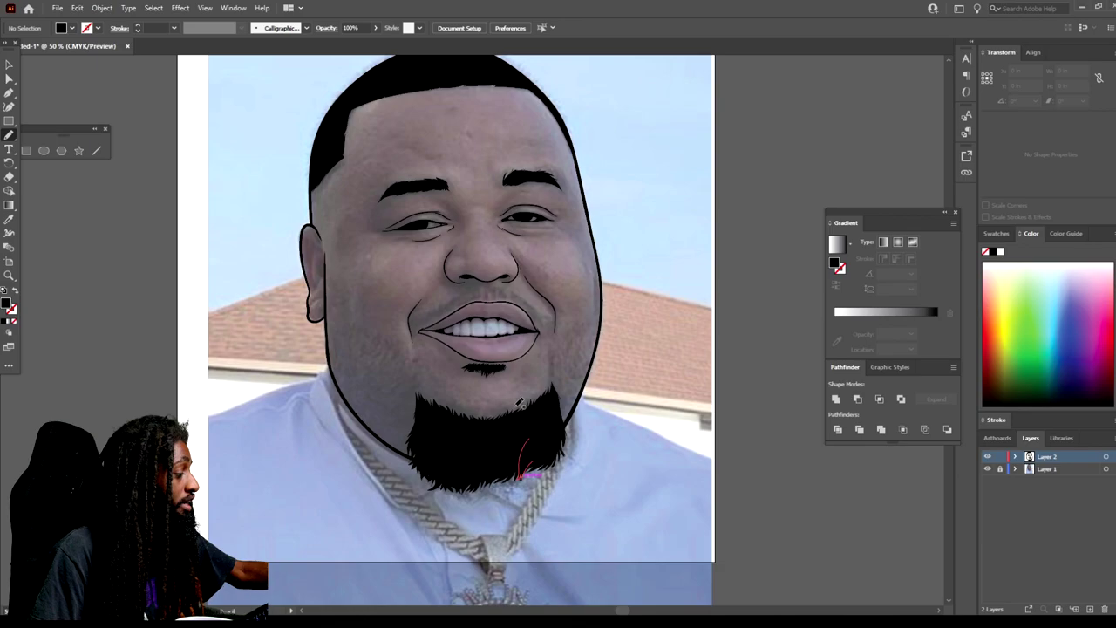
key(ctrl+minus)
scroll(635, 408, up, 1)
key(ctrl+plus)
key(ctrl+plus)
scroll(636, 407, up, 1)
scroll(651, 394, up, 1)
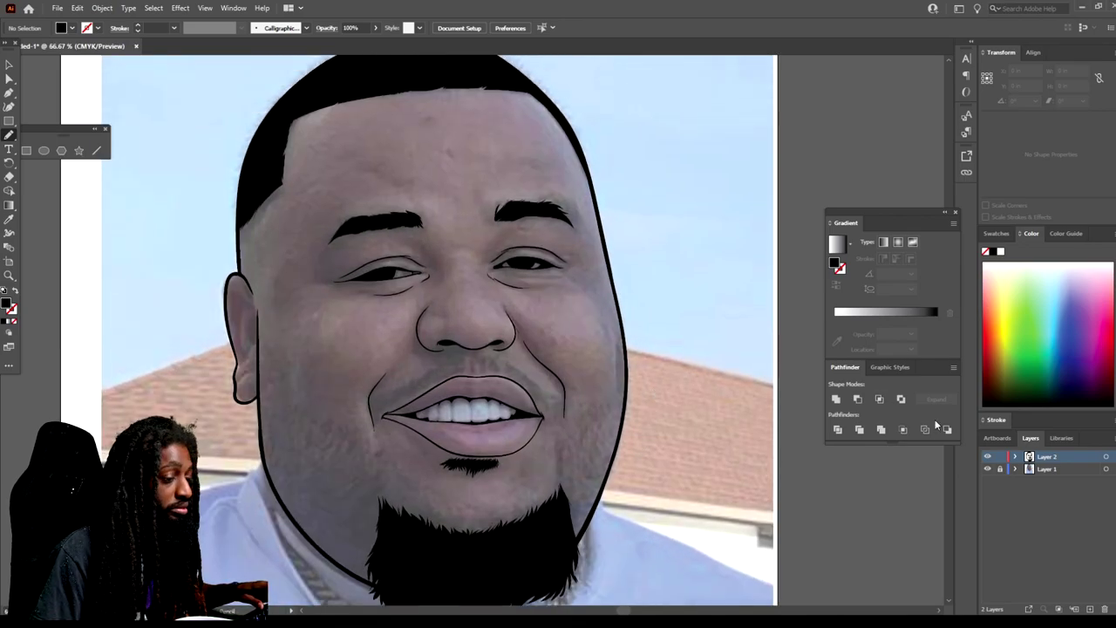
click(986, 469)
key(ctrl+minus)
key(ctrl+minus)
key(ctrl+plus)
key(ctrl+plus)
click(986, 469)
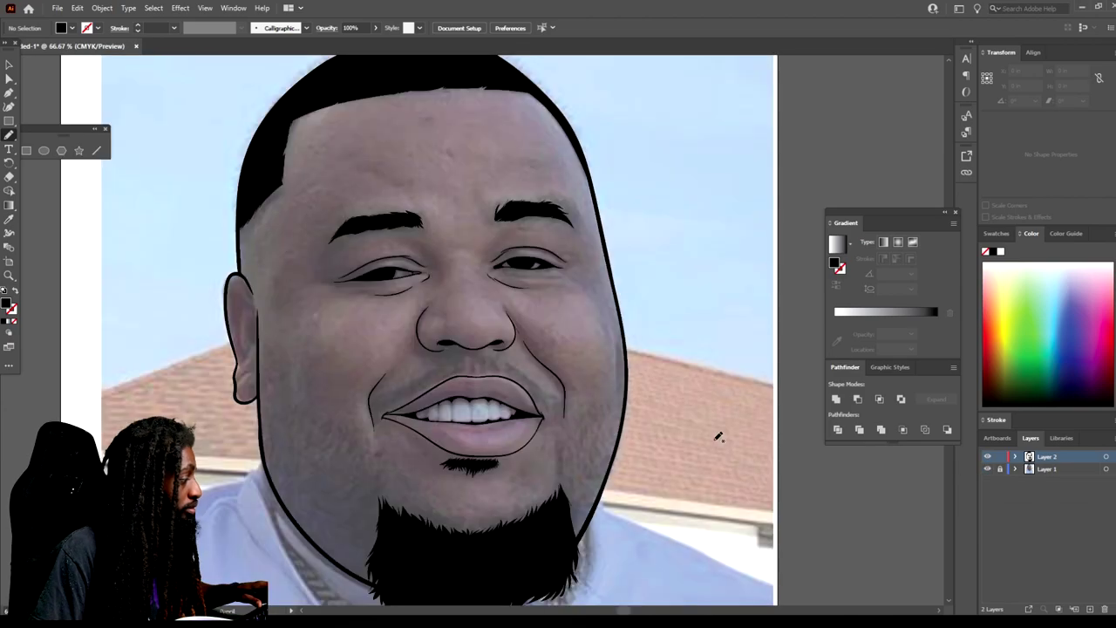
Draw the inner contour lines and folds of the ear with the Paintbrush tool.
click(9, 135)
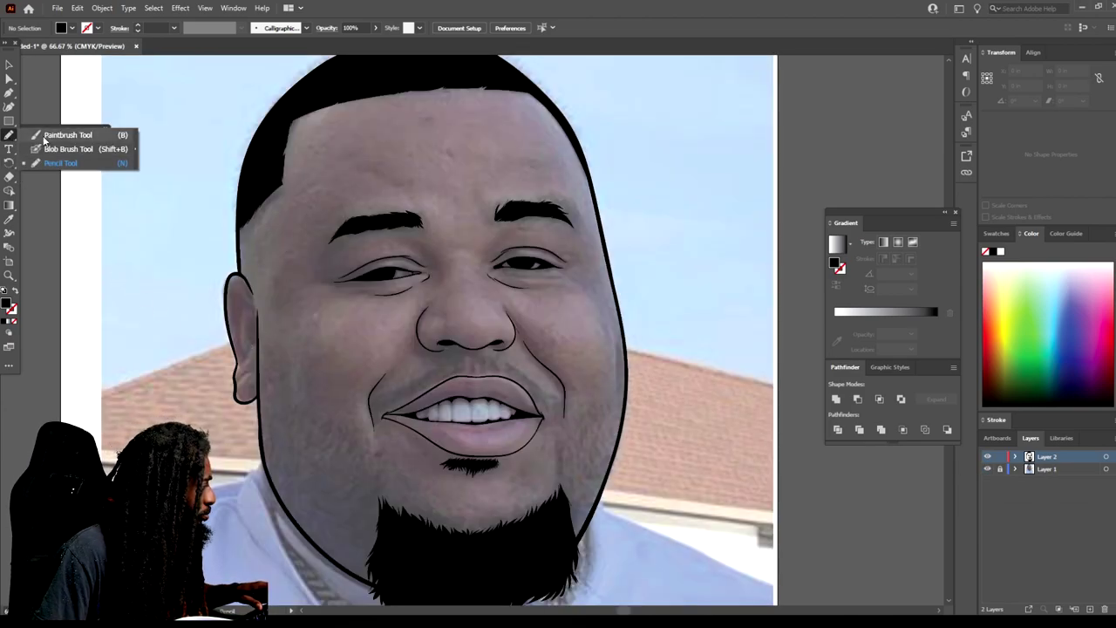
click(42, 135)
scroll(266, 350, up, 3)
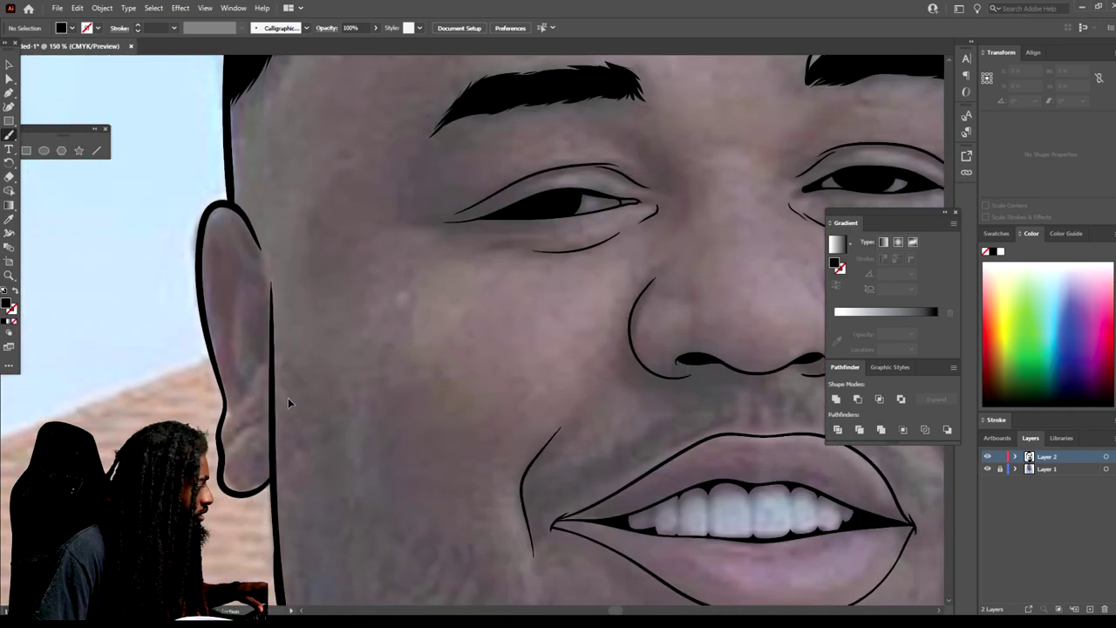
scroll(287, 398, up, 3)
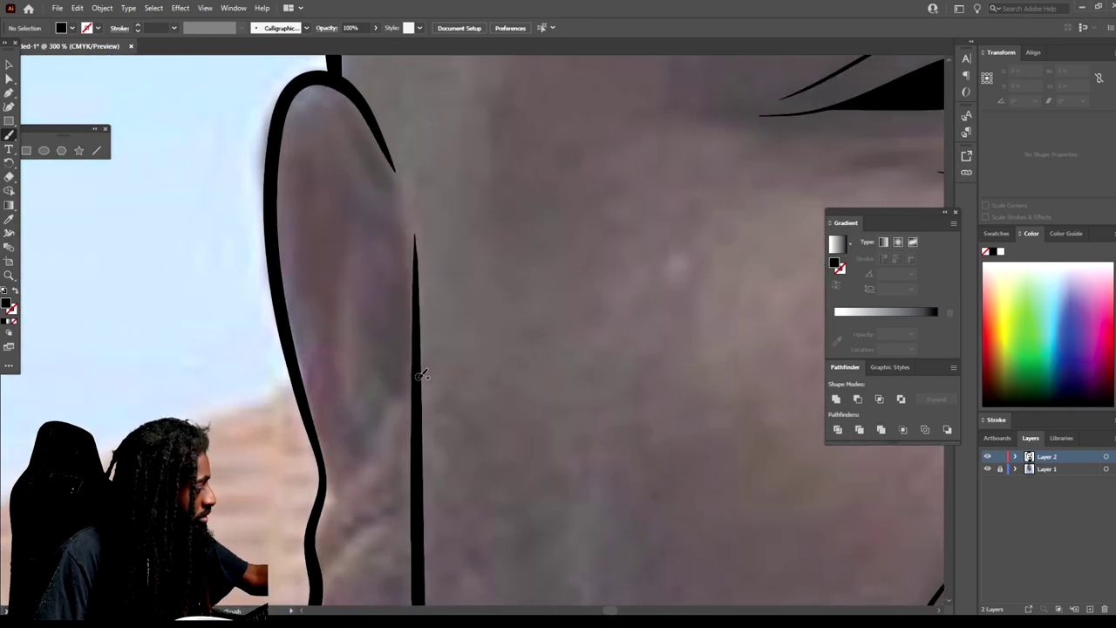
mouse_move(417, 364)
mouse_down()
mouse_move(324, 170)
mouse_move(291, 136)
mouse_up()
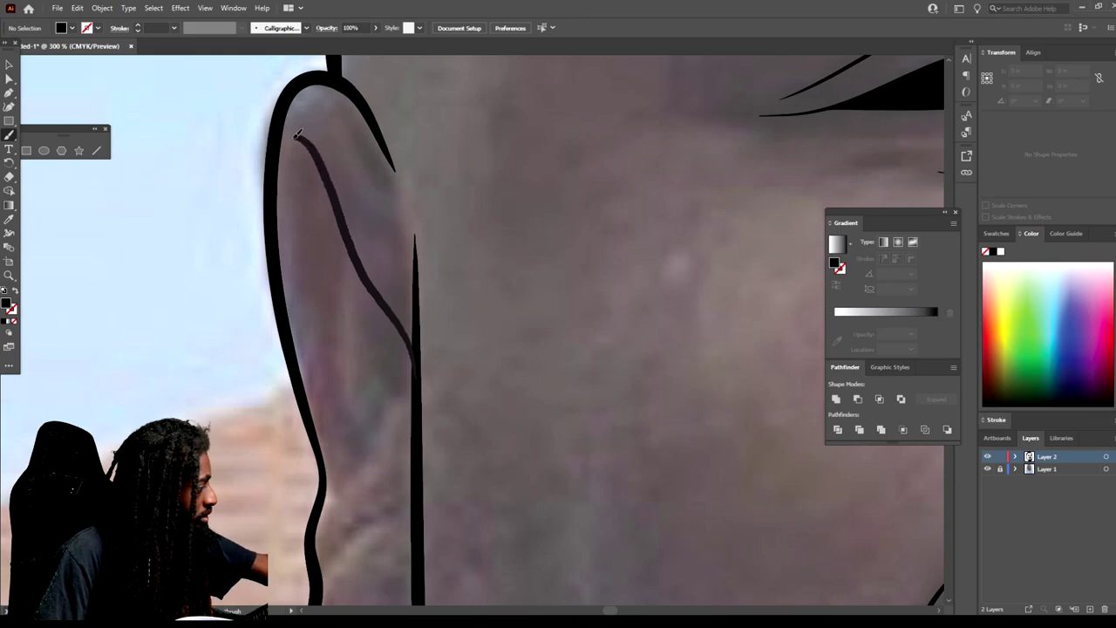
scroll(277, 325, down, 3)
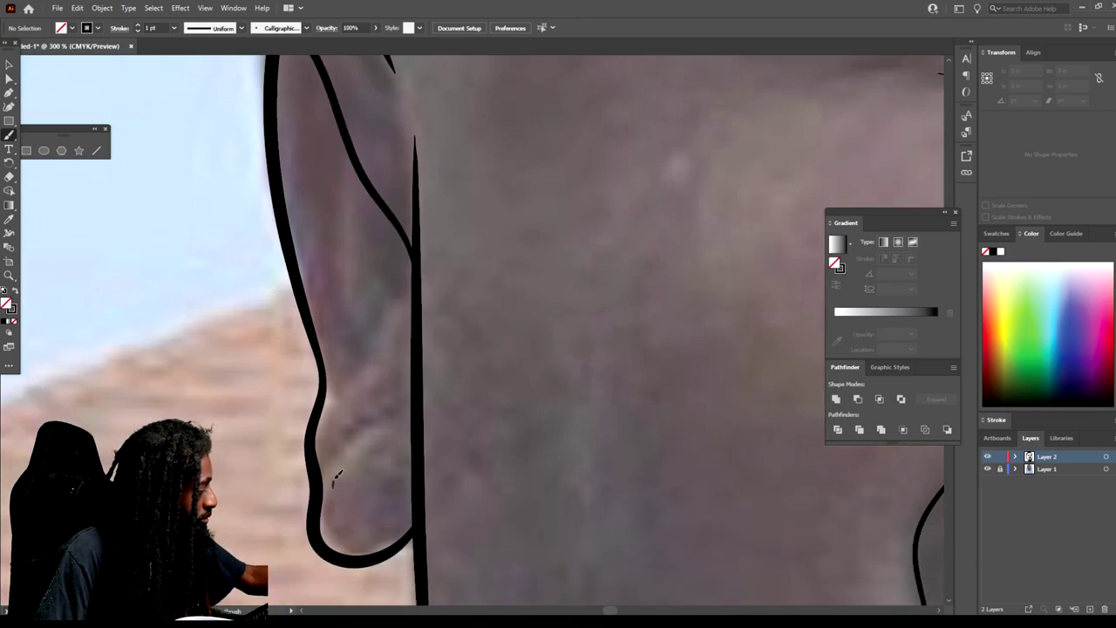
drag(417, 403, 419, 400)
drag(333, 416, 401, 291)
scroll(415, 263, up, 2)
mouse_move(375, 433)
mouse_down()
mouse_move(339, 360)
mouse_move(340, 197)
mouse_up()
drag(373, 258, 380, 354)
mouse_move(348, 419)
mouse_down()
mouse_move(313, 295)
mouse_move(310, 175)
mouse_up()
Hide the photo layer to examine the inner ear lines, and show it again.
key(ctrl+minus)
key(ctrl+minus)
key(ctrl+minus)
key(ctrl+minus)
key(ctrl+minus)
click(987, 469)
key(ctrl+minus)
key(ctrl+plus)
key(ctrl+plus)
click(987, 469)
Draw the left half of the mustache as short hair strokes from below the nose down to the mouth corner.
scroll(670, 526, down, 2)
key(ctrl+plus)
scroll(653, 511, right, 2)
key(ctrl+plus)
scroll(655, 471, up, 2)
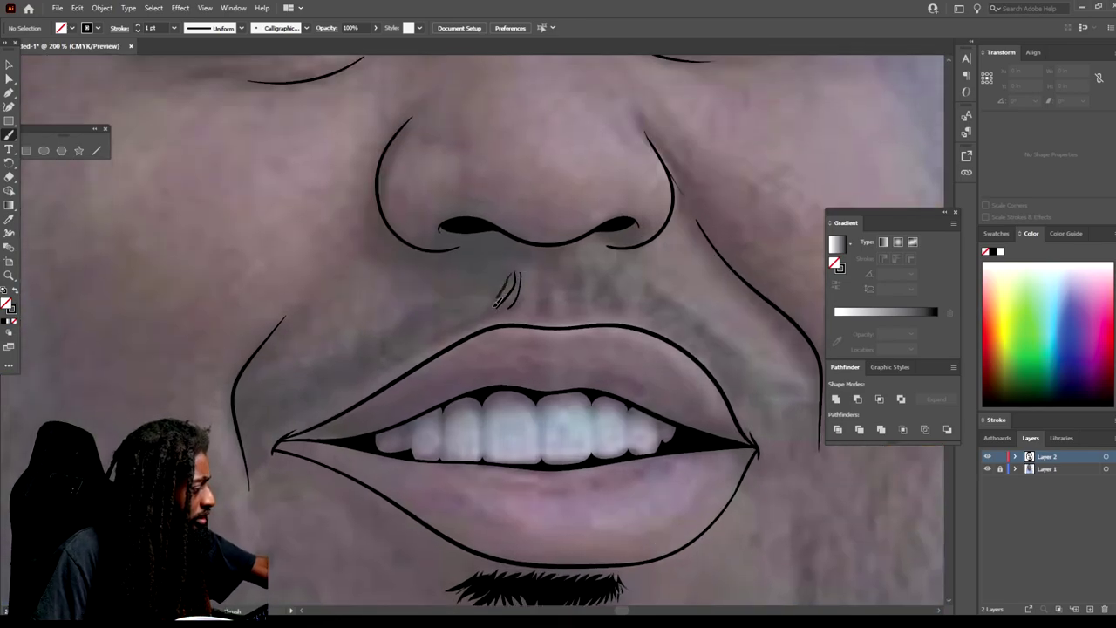
mouse_move(509, 275)
mouse_down()
mouse_move(479, 319)
mouse_move(484, 288)
mouse_move(437, 337)
mouse_move(442, 311)
mouse_move(406, 354)
mouse_up()
mouse_move(430, 324)
mouse_down()
mouse_move(394, 361)
mouse_move(395, 340)
mouse_move(377, 351)
mouse_move(366, 379)
mouse_up()
drag(378, 351, 333, 398)
drag(348, 371, 311, 406)
drag(322, 385, 293, 420)
drag(304, 398, 263, 436)
drag(262, 443, 253, 468)
drag(277, 392, 257, 440)
drag(262, 418, 252, 462)
drag(296, 407, 340, 362)
mouse_move(310, 394)
mouse_down()
mouse_move(341, 355)
mouse_move(350, 366)
mouse_move(369, 335)
mouse_move(362, 373)
mouse_up()
drag(398, 331, 375, 366)
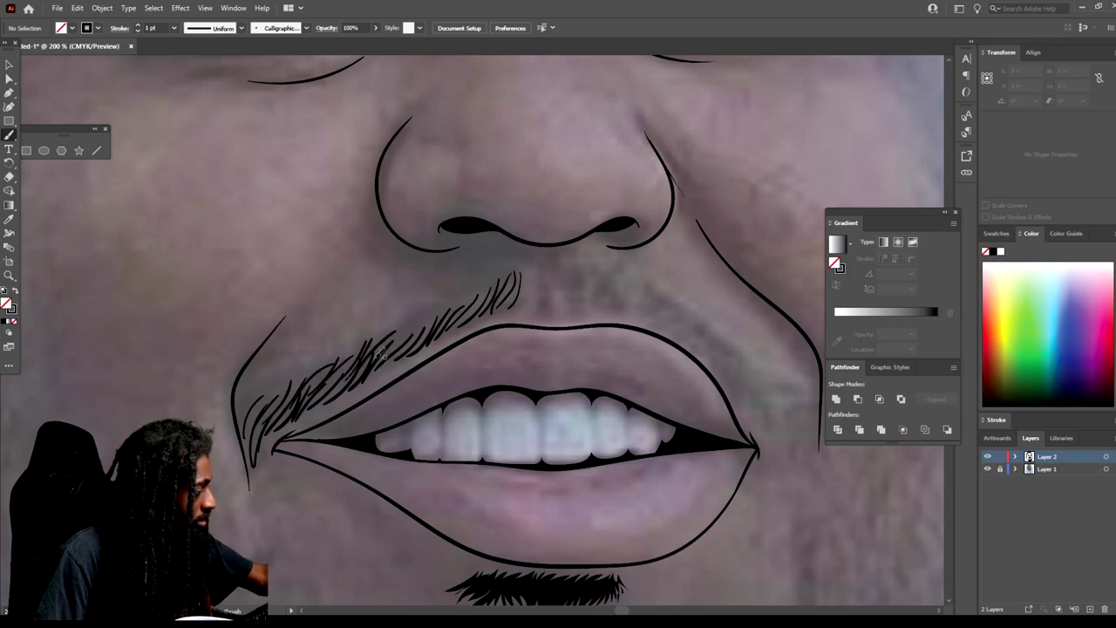
Thicken the left half of the mustache with more overlapping hair strokes along its whole length.
drag(427, 314, 402, 349)
drag(462, 295, 436, 331)
drag(488, 280, 462, 317)
mouse_move(523, 268)
mouse_down()
mouse_move(502, 305)
mouse_move(519, 296)
mouse_up()
drag(532, 277, 495, 308)
drag(487, 279, 452, 317)
drag(462, 286, 412, 337)
drag(434, 296, 396, 340)
drag(370, 338, 309, 398)
mouse_move(402, 332)
mouse_down()
mouse_move(384, 357)
mouse_move(408, 353)
mouse_up()
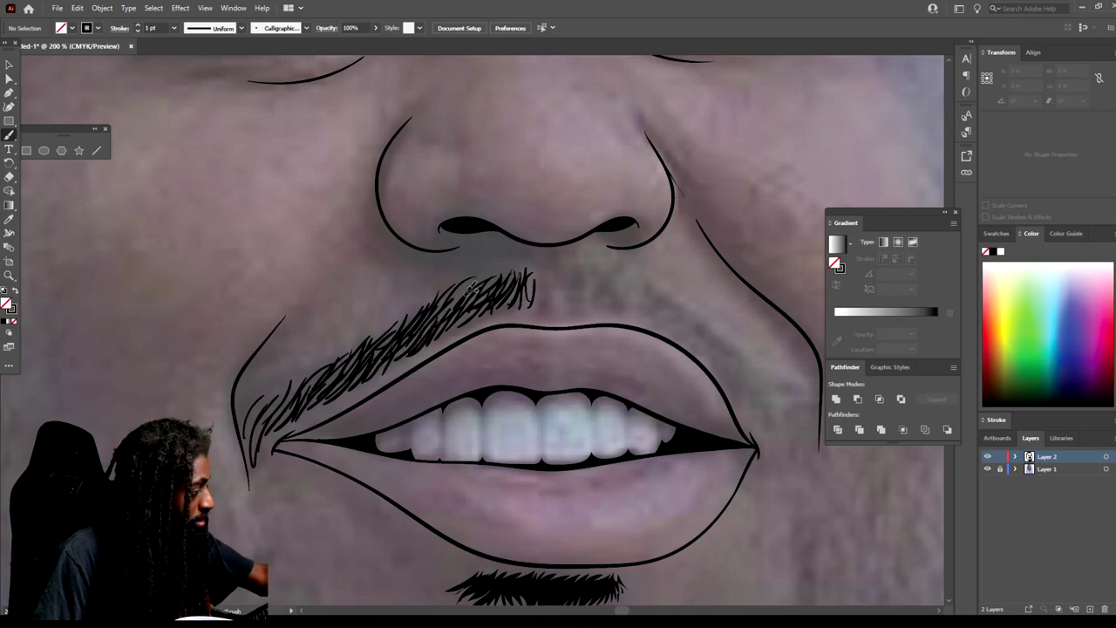
drag(471, 284, 446, 321)
drag(467, 306, 426, 344)
drag(358, 340, 315, 382)
drag(331, 360, 291, 389)
drag(286, 380, 265, 405)
drag(286, 413, 262, 427)
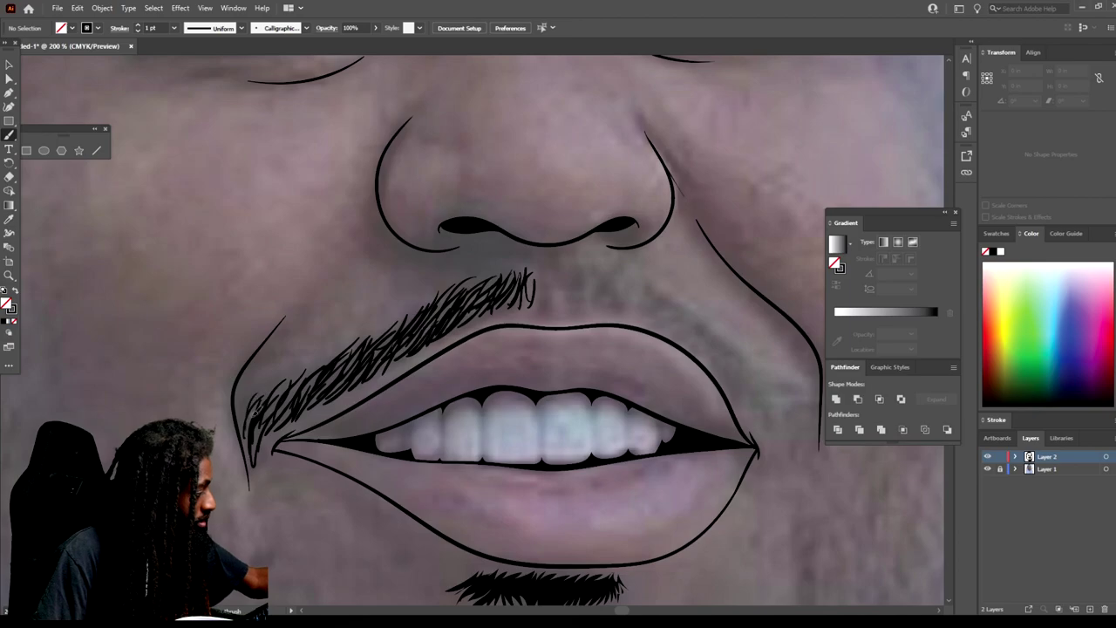
drag(329, 354, 275, 410)
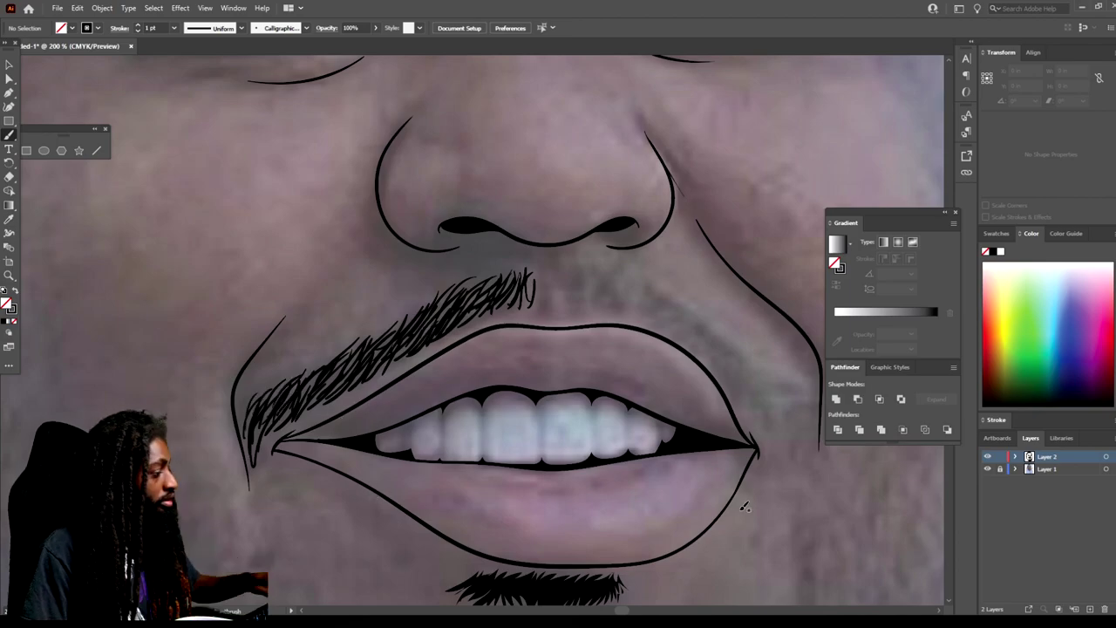
Draw the right half of the mustache as short hair strokes from the mouth corner up to the centre below the nose.
key(ctrl+minus)
key(ctrl+minus)
key(ctrl+minus)
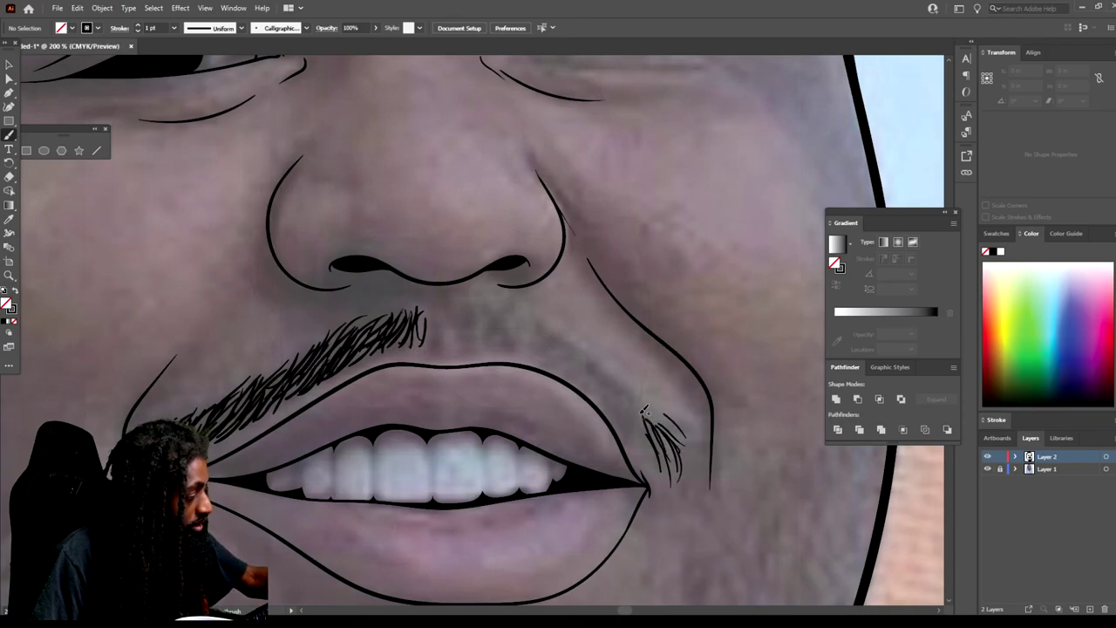
drag(637, 406, 660, 449)
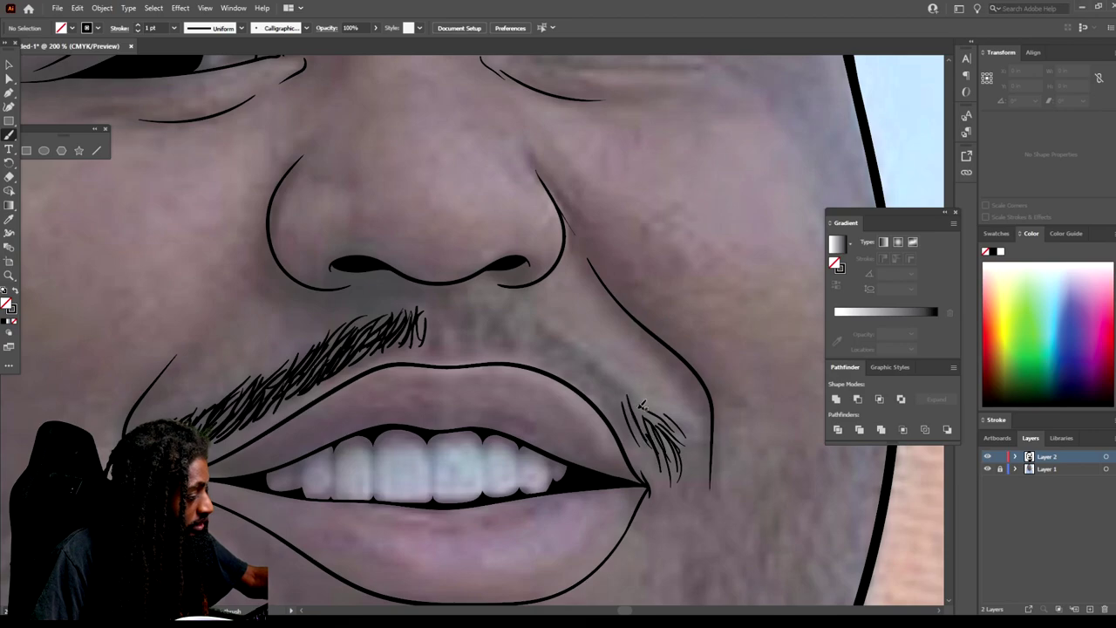
drag(624, 391, 648, 411)
mouse_move(601, 375)
mouse_down()
mouse_move(629, 424)
mouse_move(648, 431)
mouse_up()
drag(638, 412, 674, 456)
drag(601, 375, 616, 419)
mouse_move(580, 353)
mouse_down()
mouse_move(610, 398)
mouse_move(583, 380)
mouse_up()
drag(559, 340, 564, 370)
mouse_move(546, 342)
mouse_down()
mouse_move(561, 366)
mouse_move(540, 361)
mouse_up()
mouse_move(511, 323)
mouse_down()
mouse_move(536, 356)
mouse_move(524, 352)
mouse_up()
mouse_move(481, 310)
mouse_down()
mouse_move(492, 343)
mouse_move(527, 350)
mouse_up()
mouse_move(471, 312)
mouse_down()
mouse_move(478, 345)
mouse_move(464, 349)
mouse_up()
drag(453, 302, 458, 347)
drag(442, 303, 451, 345)
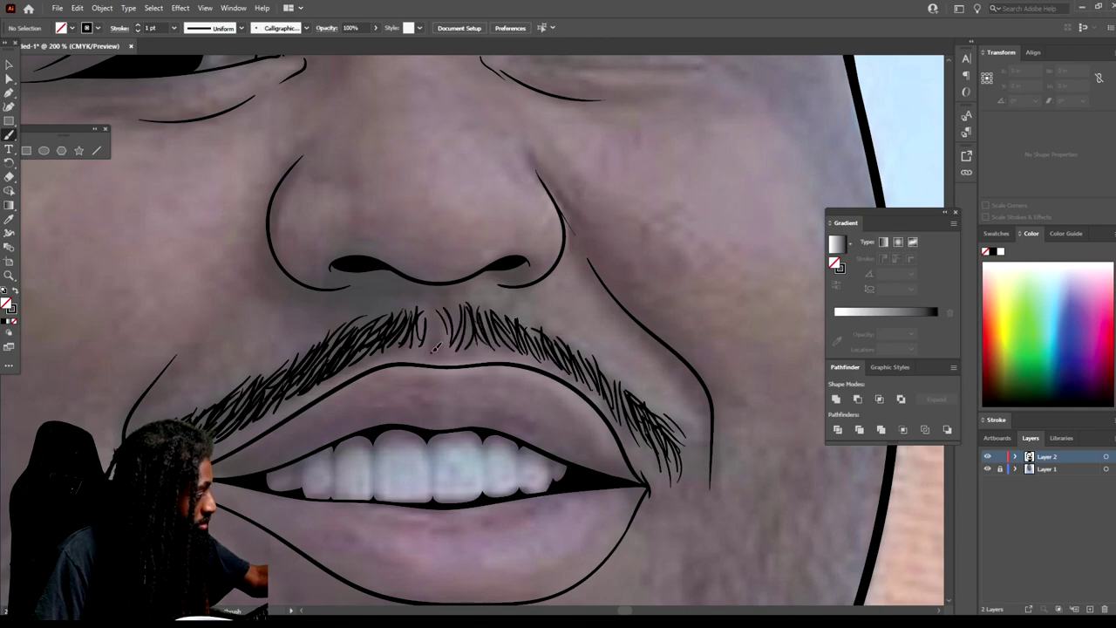
Add hair strokes at the mustache's centre and right end, checking the line art with the photo layer hidden in between.
drag(422, 305, 433, 346)
key(ctrl+minus)
key(ctrl+minus)
key(ctrl+minus)
click(987, 468)
key(ctrl+minus)
key(ctrl+minus)
key(ctrl+equal)
key(ctrl+equal)
key(ctrl+equal)
key(ctrl+equal)
click(987, 468)
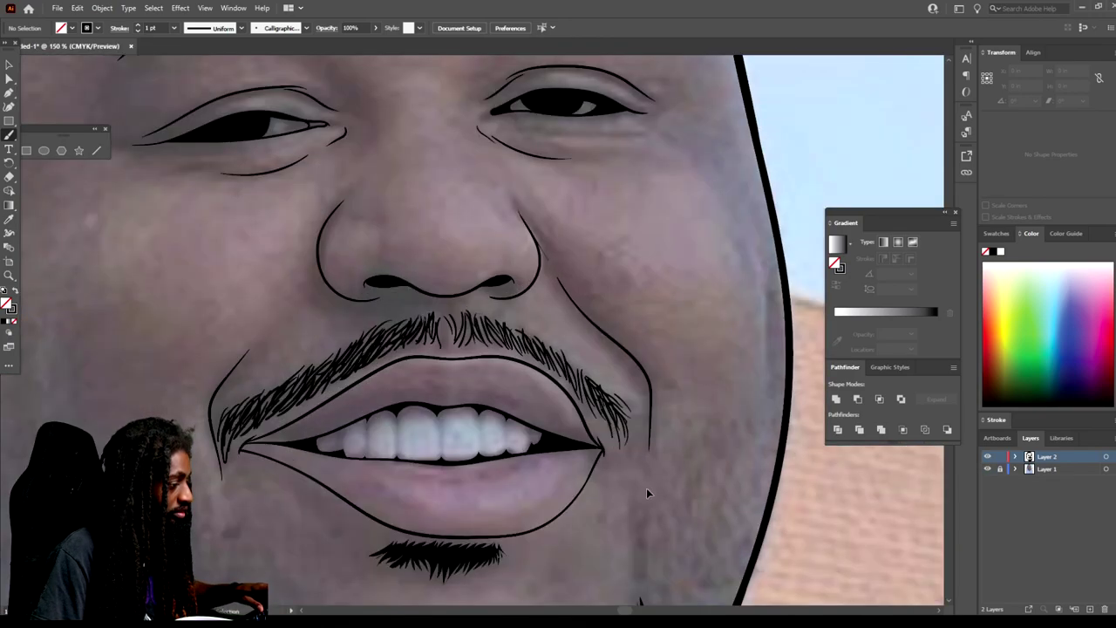
scroll(647, 494, down, 2)
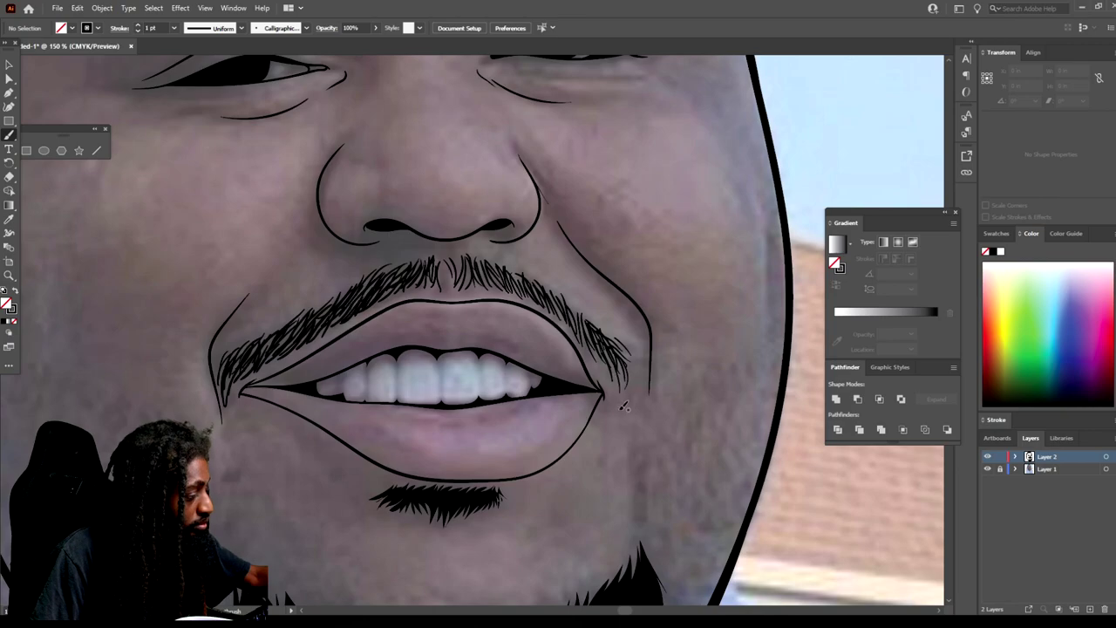
drag(621, 328, 633, 384)
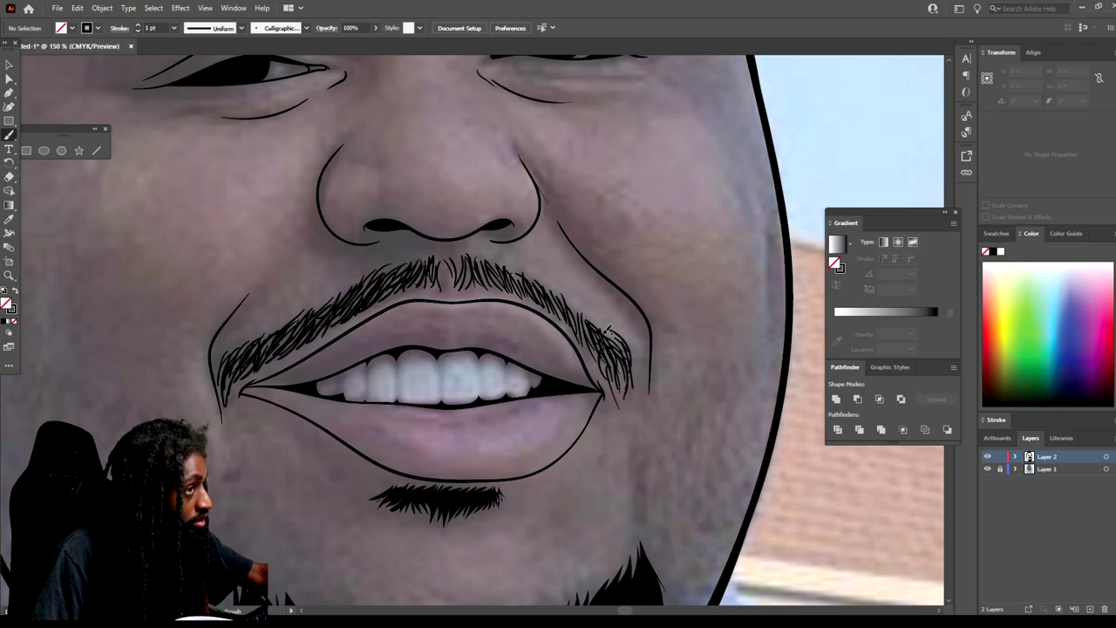
Brush short hair strokes around the top, bottom and both ends of the right eyebrow.
scroll(625, 347, up, 10)
mouse_move(644, 194)
mouse_down()
mouse_move(677, 241)
mouse_move(671, 228)
mouse_up()
drag(610, 178, 675, 227)
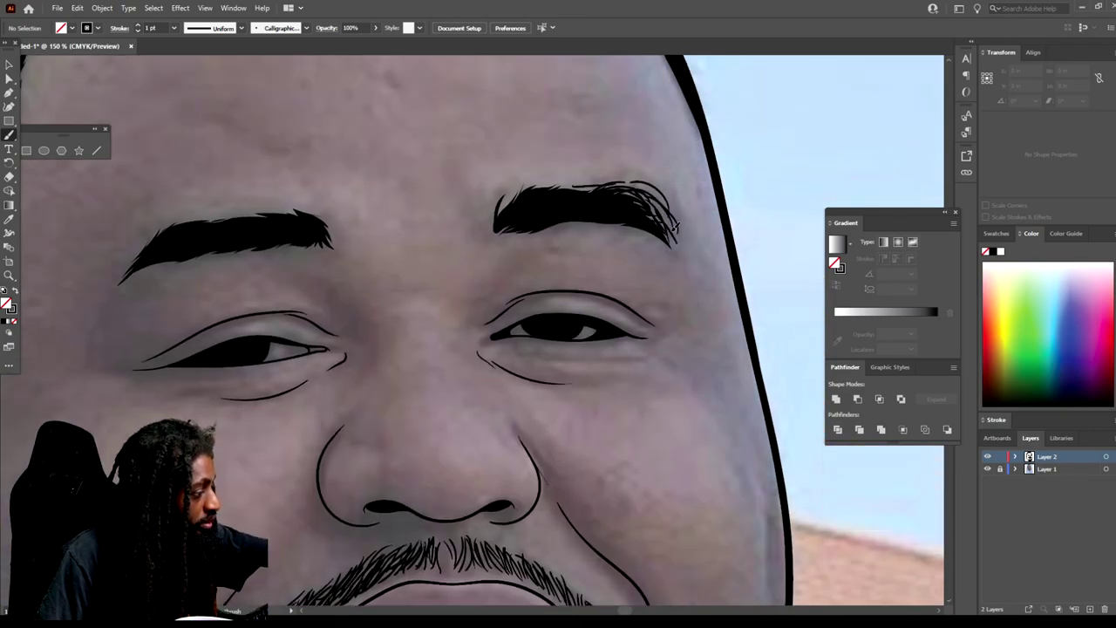
drag(560, 225, 608, 218)
mouse_move(537, 200)
mouse_down()
mouse_move(589, 183)
mouse_move(553, 181)
mouse_up()
drag(502, 210, 514, 183)
drag(492, 229, 483, 194)
drag(661, 233, 681, 255)
drag(596, 223, 637, 229)
Hide the photo layer to examine the eyebrow and mustache hairs.
key(ctrl+minus)
key(ctrl+minus)
key(ctrl+minus)
click(988, 469)
key(ctrl+plus)
key(ctrl+plus)
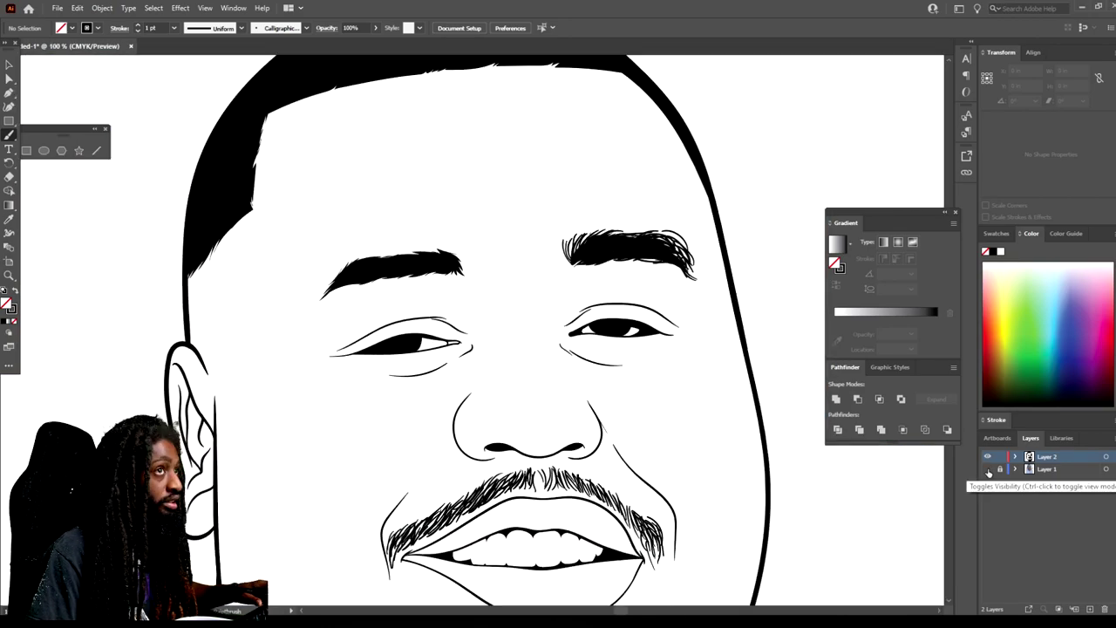
Show the photo layer again and brush hair strokes along the upper and lower edges of the left eyebrow.
click(988, 469)
drag(333, 297, 469, 273)
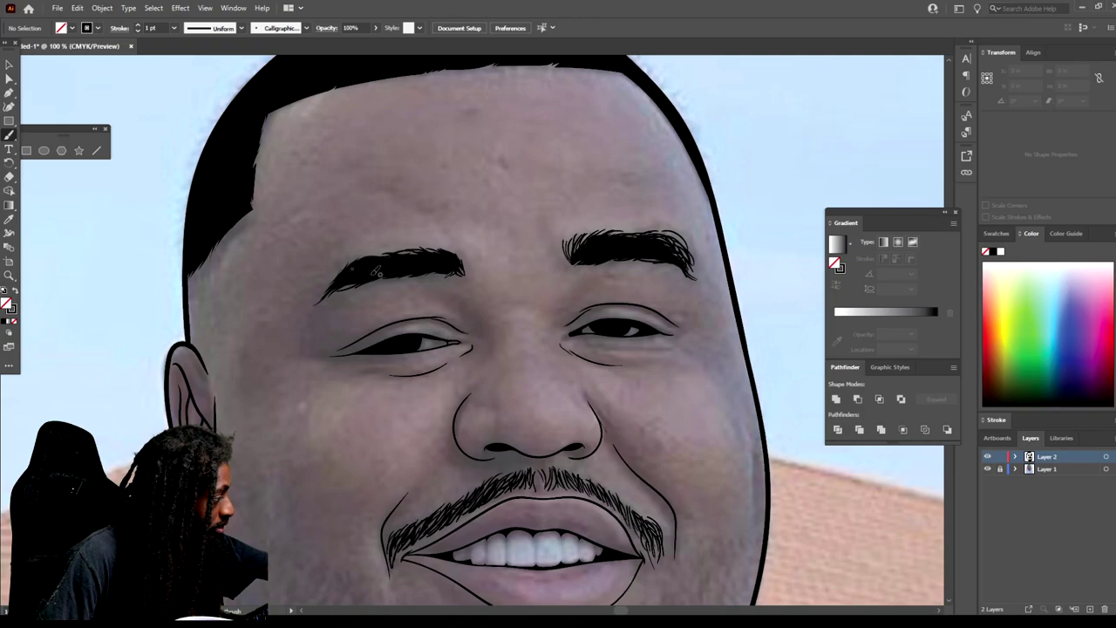
scroll(473, 229, up, 5)
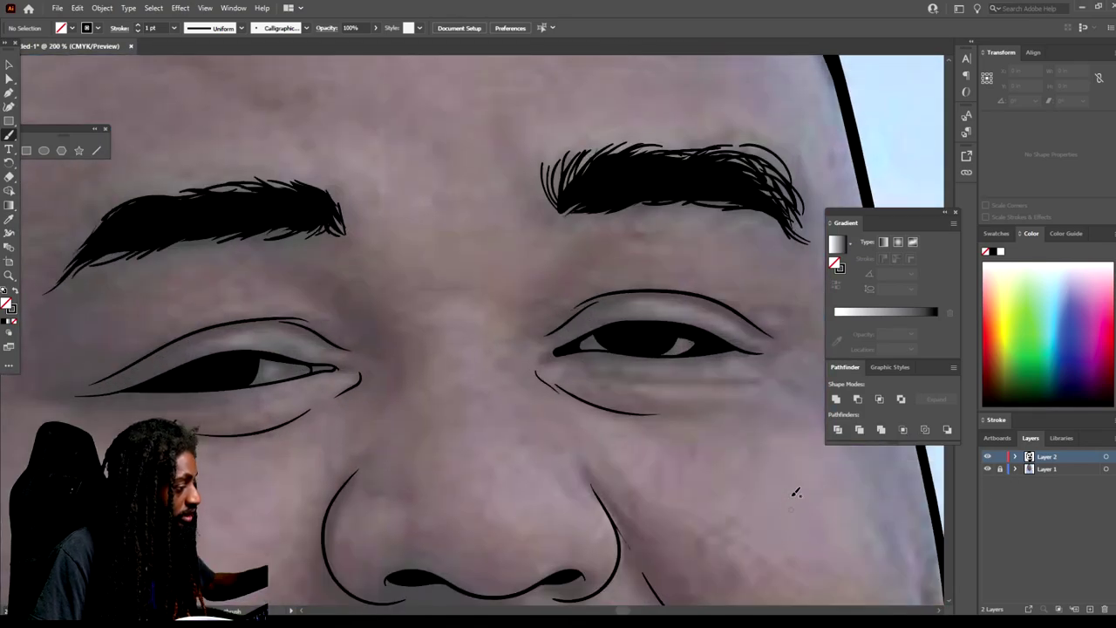
Draw a curved fold line at the right eye's inner corner and a short contour line inside the right cheek's edge.
scroll(793, 493, up, 1)
drag(525, 377, 567, 297)
scroll(430, 281, down, 3)
scroll(514, 499, up, 2)
scroll(704, 357, down, 3)
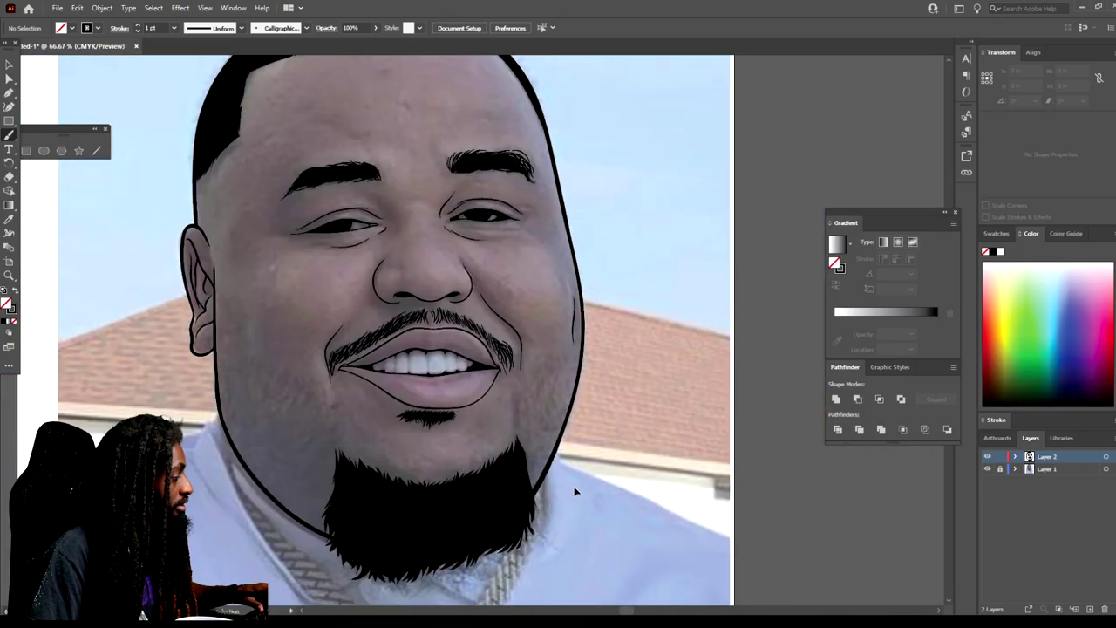
Hide the photo layer to examine the whole face line art, and show it again.
scroll(578, 432, up, 2)
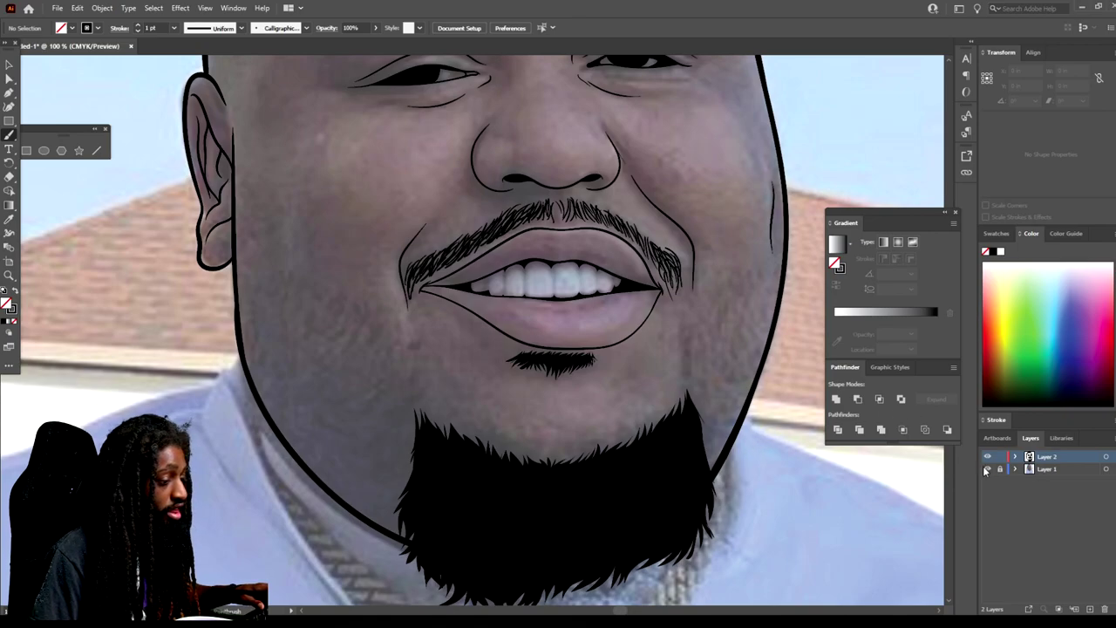
key(ctrl+minus)
scroll(820, 455, up, 3)
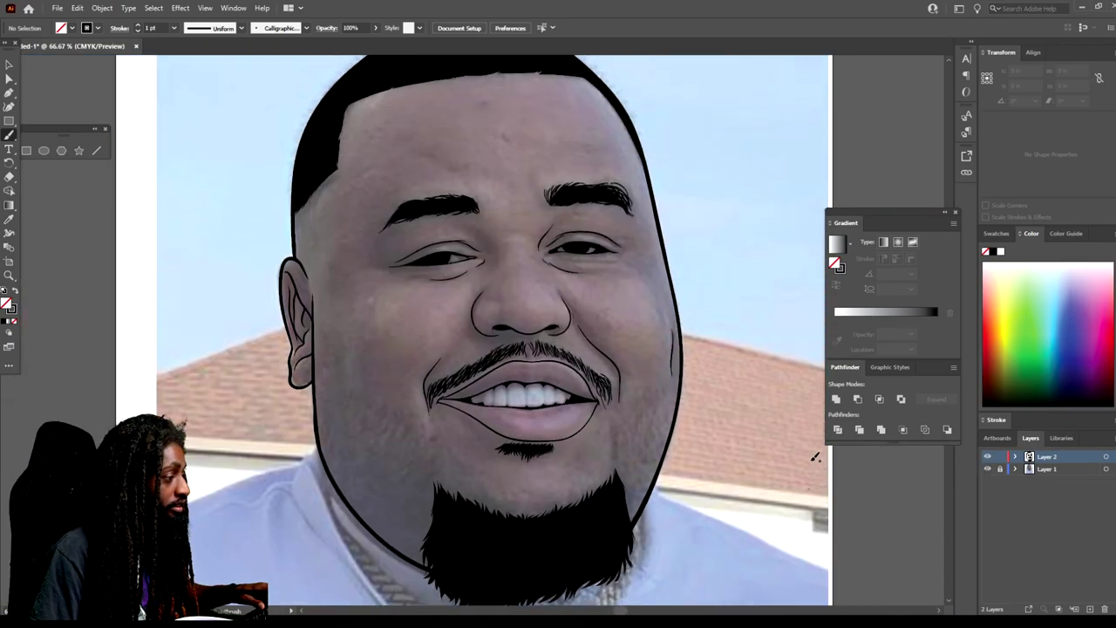
click(987, 470)
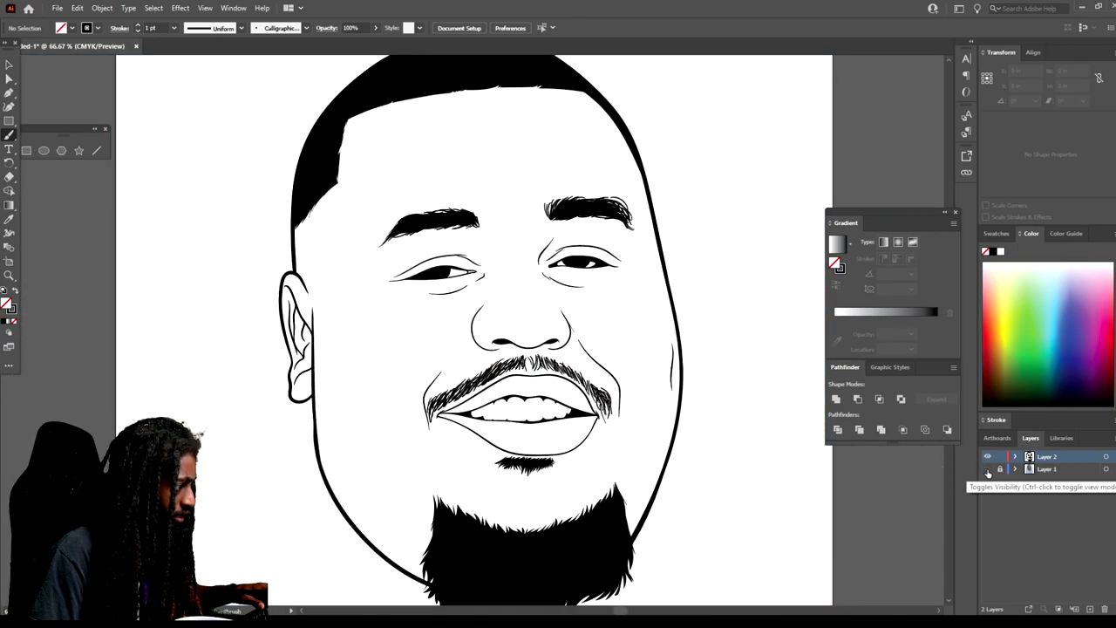
key(ctrl+minus)
key(ctrl+plus)
click(988, 470)
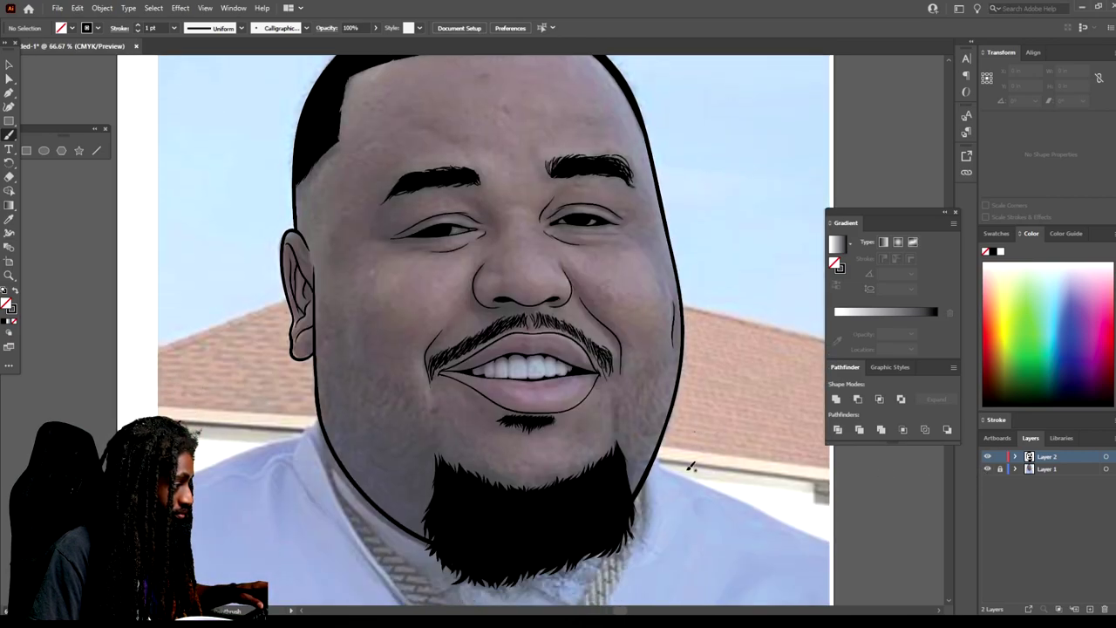
Brush hair strokes along the beard's upper edge and extend them up both sides toward the mouth corners.
key(ctrl+plus)
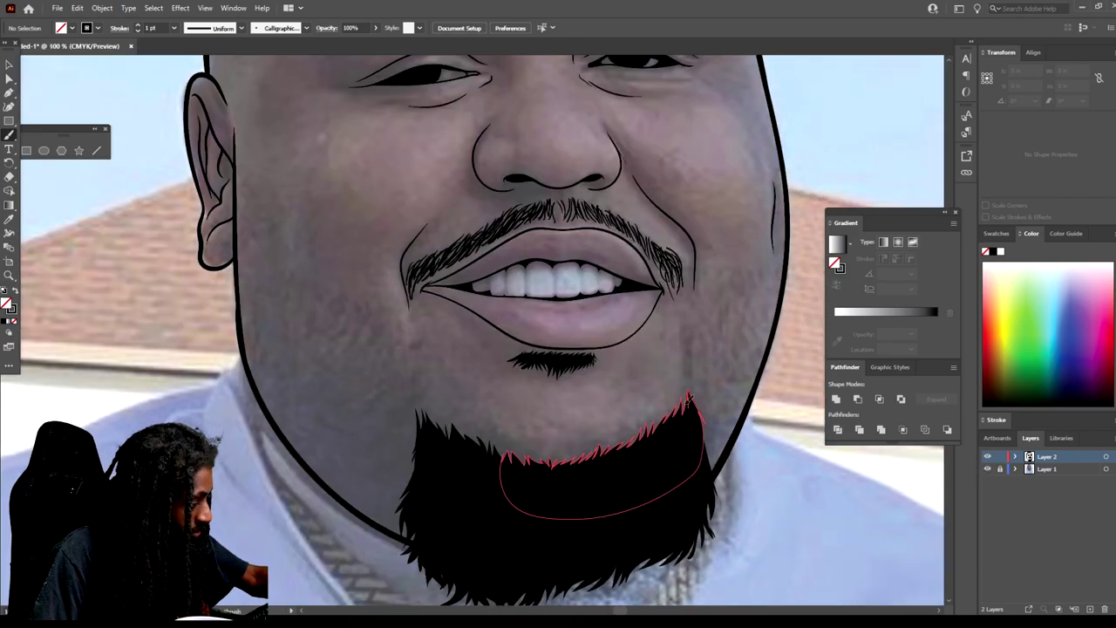
mouse_move(680, 384)
mouse_down()
mouse_move(658, 430)
mouse_move(649, 413)
mouse_move(641, 442)
mouse_up()
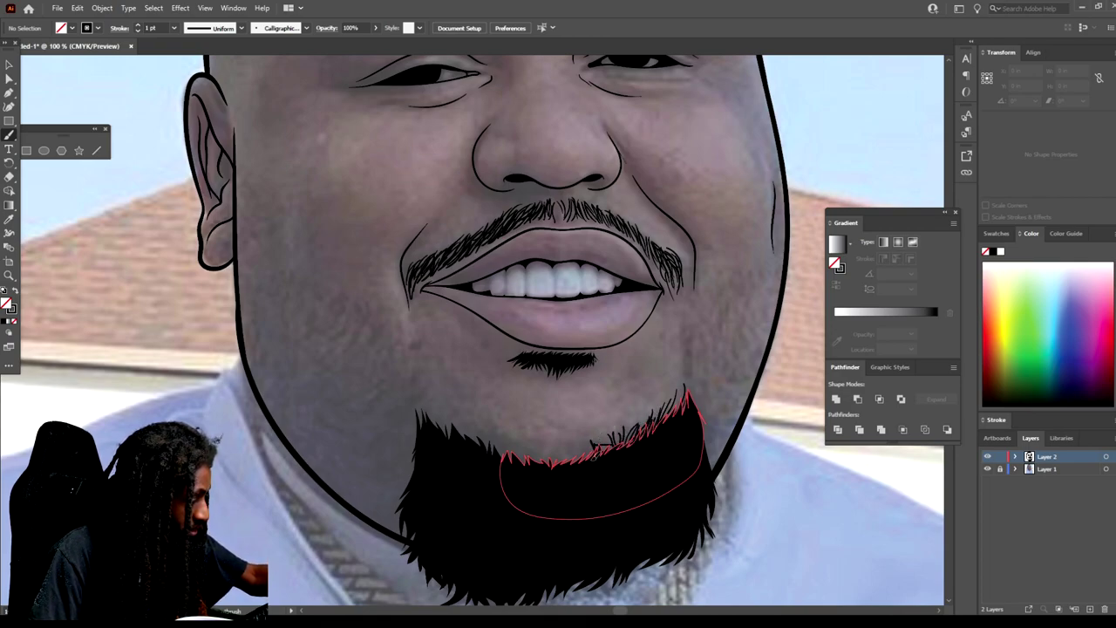
mouse_move(611, 445)
mouse_down()
mouse_move(566, 440)
mouse_move(571, 461)
mouse_move(556, 440)
mouse_move(538, 441)
mouse_move(541, 461)
mouse_move(527, 440)
mouse_move(515, 455)
mouse_move(515, 442)
mouse_move(541, 461)
mouse_move(488, 438)
mouse_move(494, 452)
mouse_move(453, 415)
mouse_up()
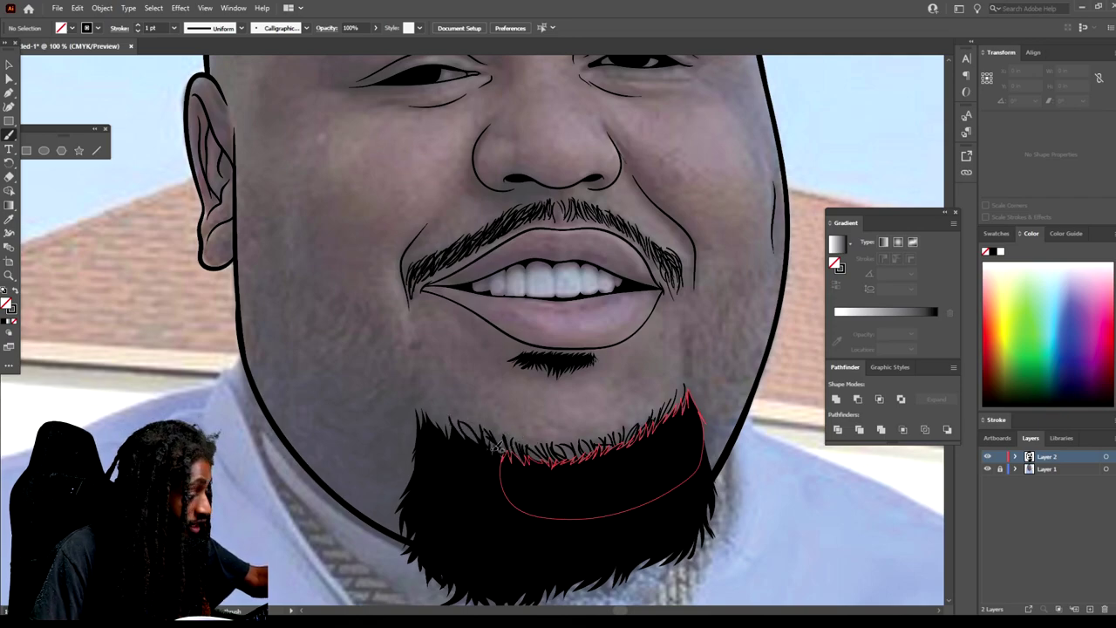
drag(459, 435, 443, 412)
drag(441, 431, 423, 397)
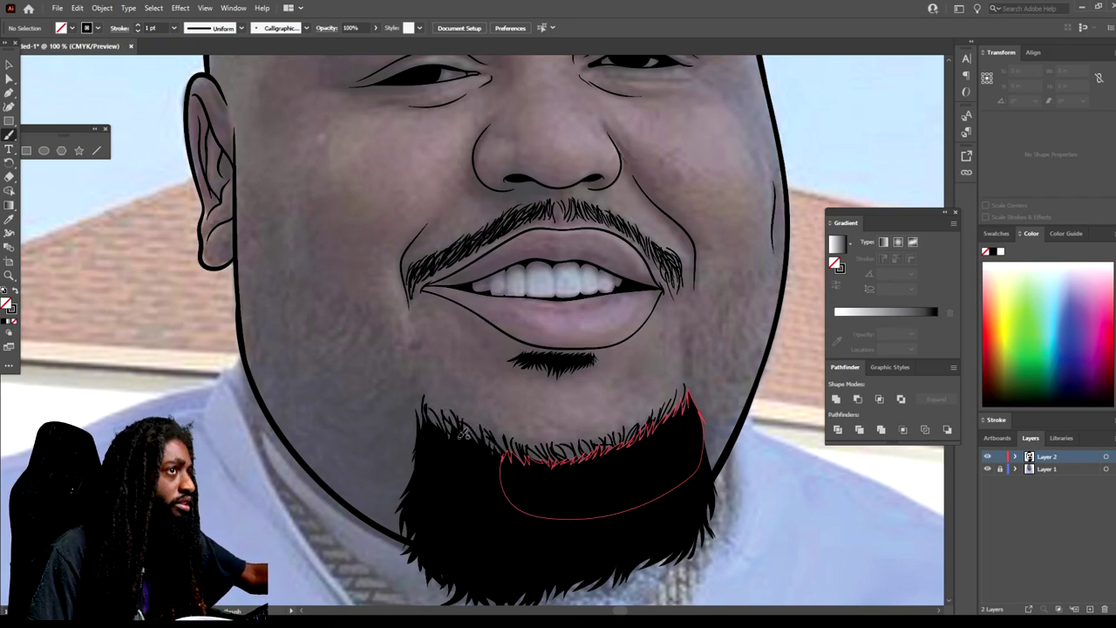
mouse_move(424, 391)
mouse_down()
mouse_move(418, 369)
mouse_move(432, 352)
mouse_up()
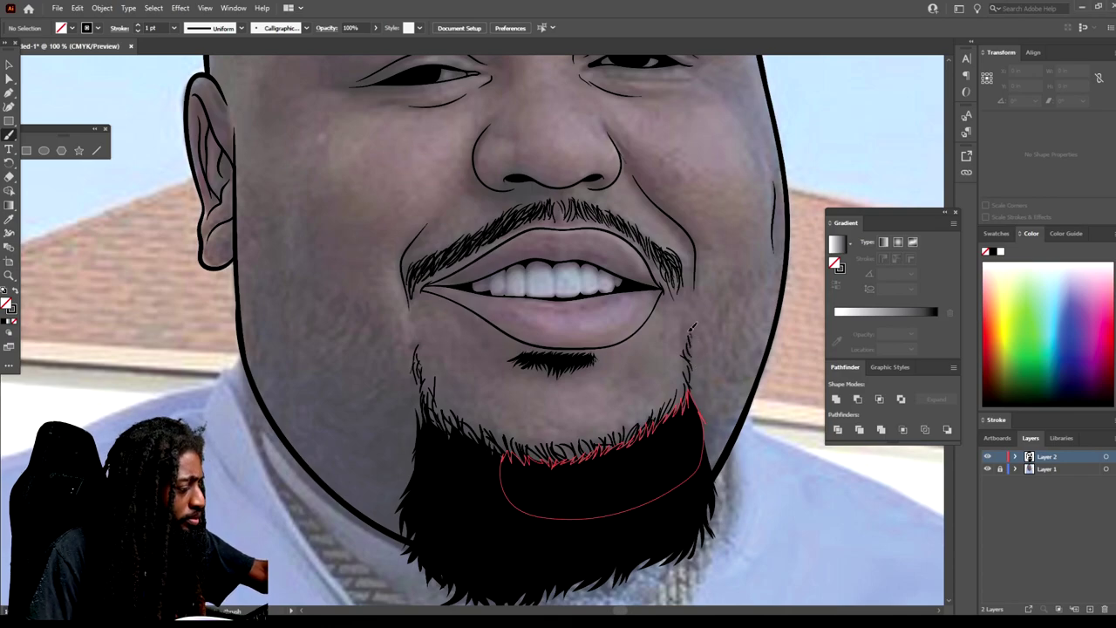
Hide the photo layer to examine the beard's upper edge, and show it again.
key(ctrl+minus)
key(ctrl+minus)
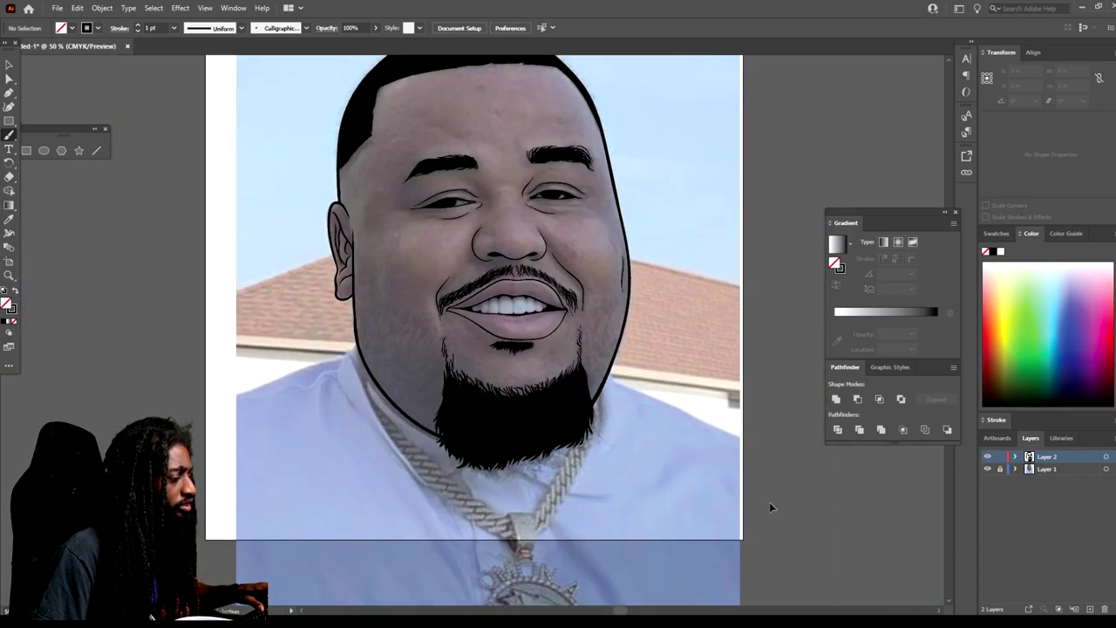
click(987, 469)
key(ctrl+minus)
key(ctrl+plus)
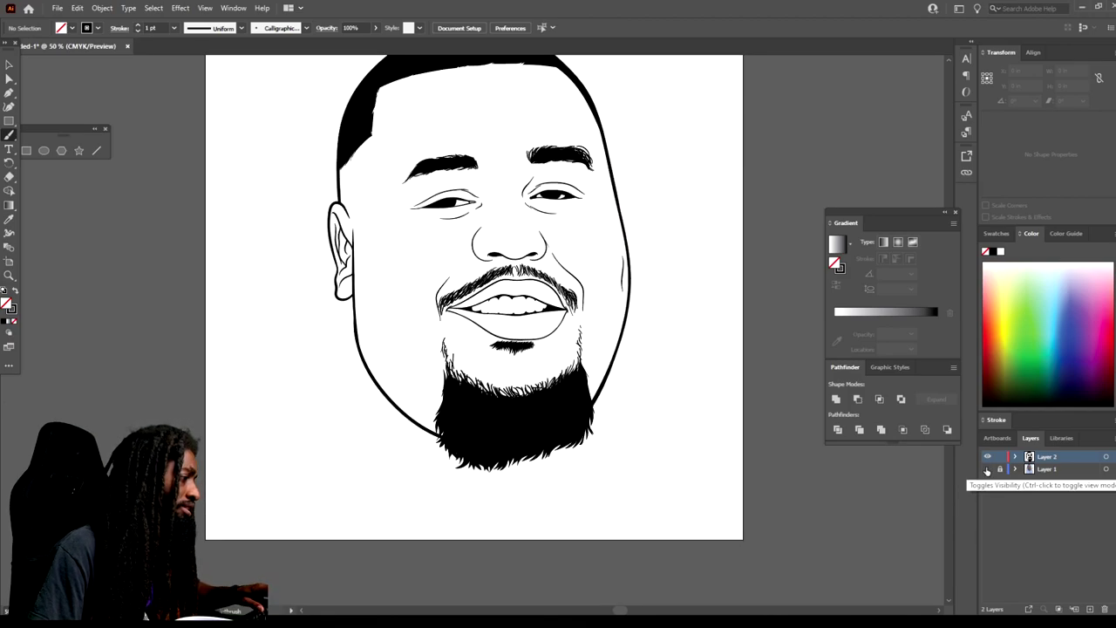
key(ctrl+plus)
click(986, 469)
Thicken the thin hair strokes rising from both upper corners of the beard.
key(ctrl+plus)
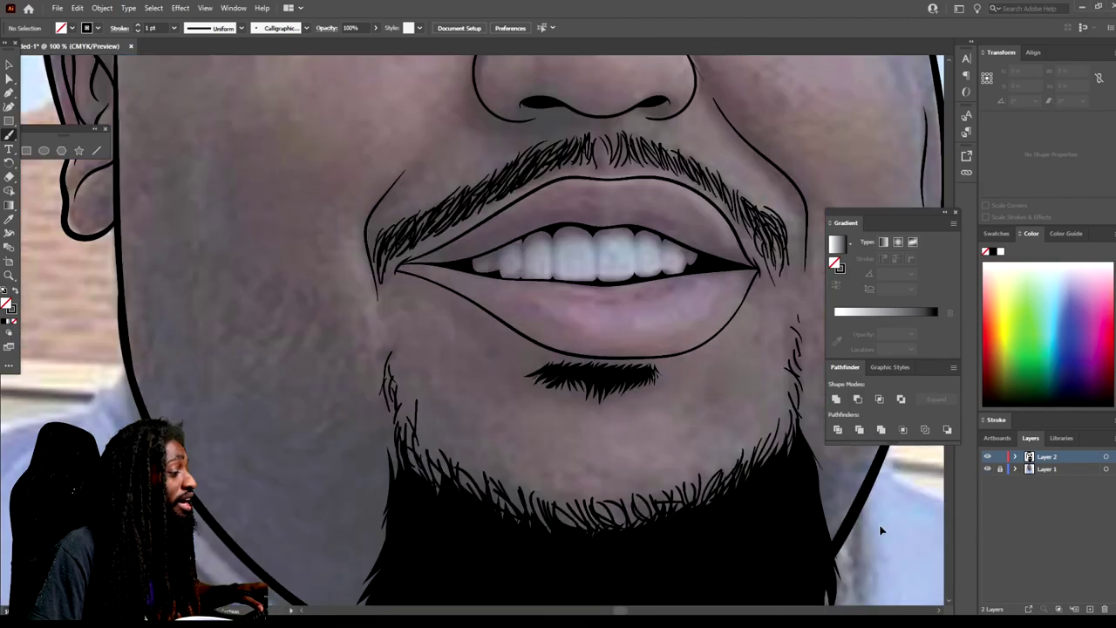
scroll(817, 524, left, 1)
scroll(809, 509, up, 1)
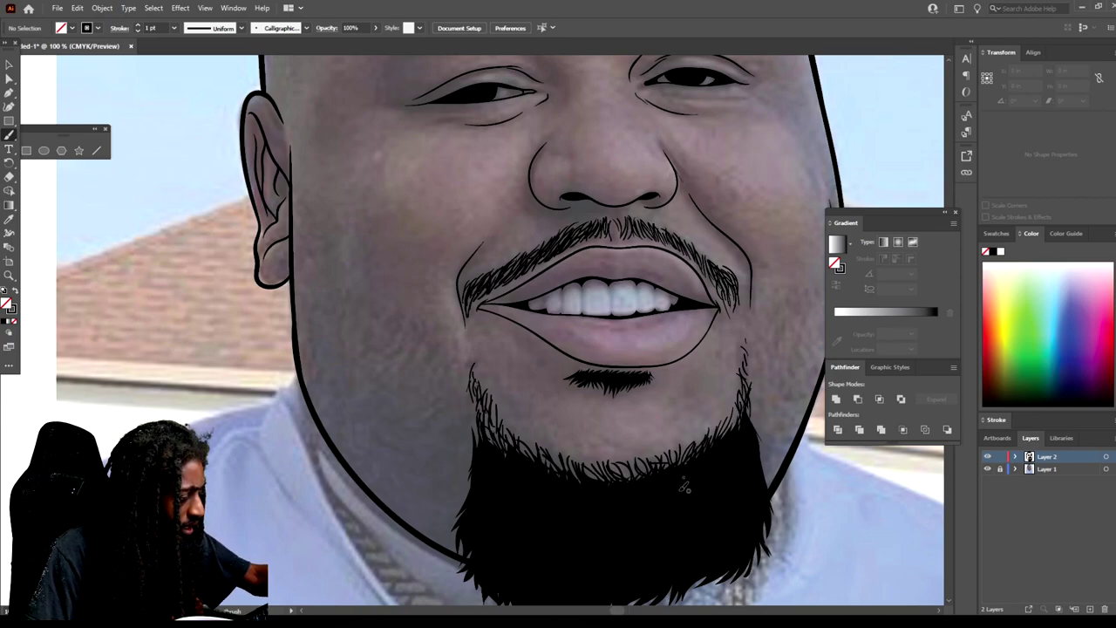
Brush overlapping hair strokes along the beard's lower edge, from its right side around to its left side.
scroll(702, 559, down, 5)
scroll(701, 559, up, 1)
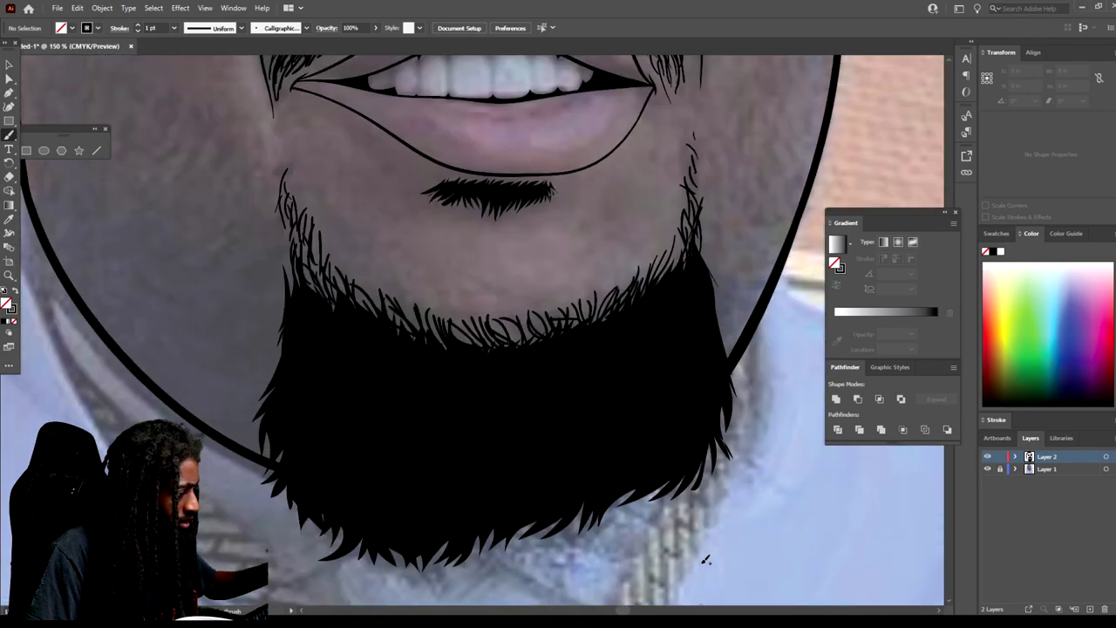
drag(721, 378, 739, 411)
mouse_move(720, 386)
mouse_down()
mouse_move(731, 440)
mouse_move(708, 477)
mouse_up()
mouse_move(707, 427)
mouse_down()
mouse_move(688, 493)
mouse_move(658, 504)
mouse_up()
drag(679, 448, 636, 507)
mouse_move(648, 483)
mouse_down()
mouse_move(626, 509)
mouse_move(636, 481)
mouse_move(623, 475)
mouse_move(589, 531)
mouse_up()
mouse_move(649, 504)
mouse_down()
mouse_move(649, 472)
mouse_move(585, 502)
mouse_move(583, 487)
mouse_move(554, 494)
mouse_move(526, 538)
mouse_move(351, 512)
mouse_move(323, 490)
mouse_move(312, 518)
mouse_move(269, 509)
mouse_up()
mouse_move(305, 480)
mouse_down()
mouse_move(286, 424)
mouse_move(256, 464)
mouse_up()
drag(290, 422, 250, 443)
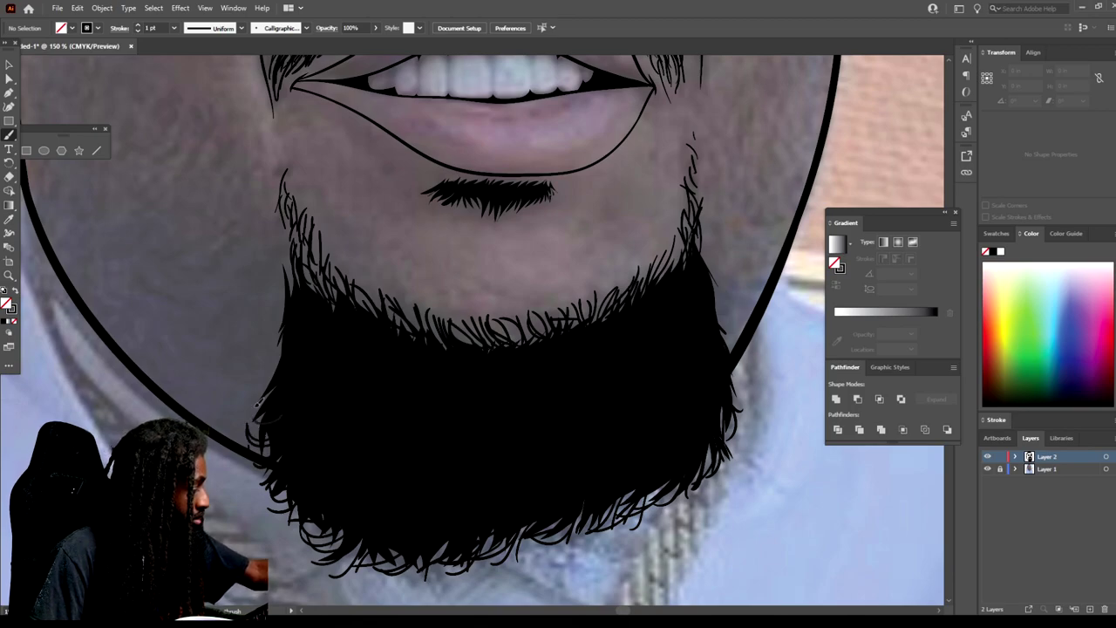
Brush hair strokes up the left and right sides of the beard to its upper corners.
mouse_move(272, 401)
mouse_down()
mouse_move(282, 321)
mouse_move(283, 272)
mouse_up()
mouse_move(650, 470)
mouse_down()
mouse_move(620, 514)
mouse_move(590, 527)
mouse_move(712, 448)
mouse_move(741, 386)
mouse_up()
drag(718, 337, 738, 312)
mouse_move(723, 324)
mouse_down()
mouse_move(731, 299)
mouse_move(706, 225)
mouse_move(689, 229)
mouse_up()
drag(686, 269, 682, 235)
mouse_move(684, 263)
mouse_down()
mouse_move(677, 231)
mouse_move(669, 239)
mouse_up()
drag(666, 270, 656, 250)
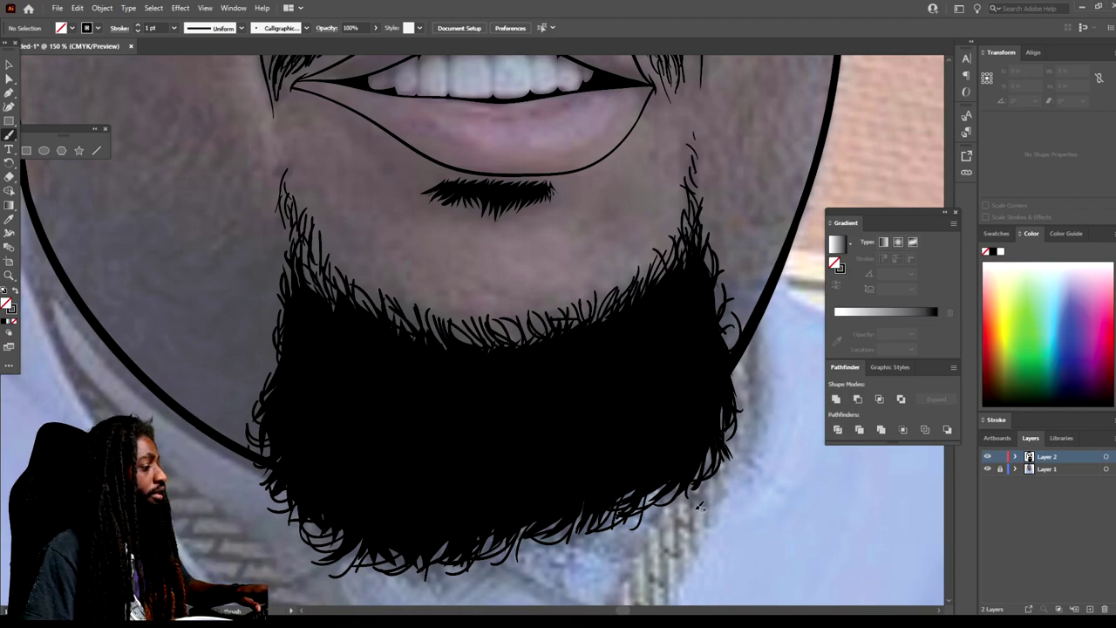
Hide the photo layer to examine the finished beard edges, and show it again.
key(ctrl+minus)
key(ctrl+minus)
key(ctrl+minus)
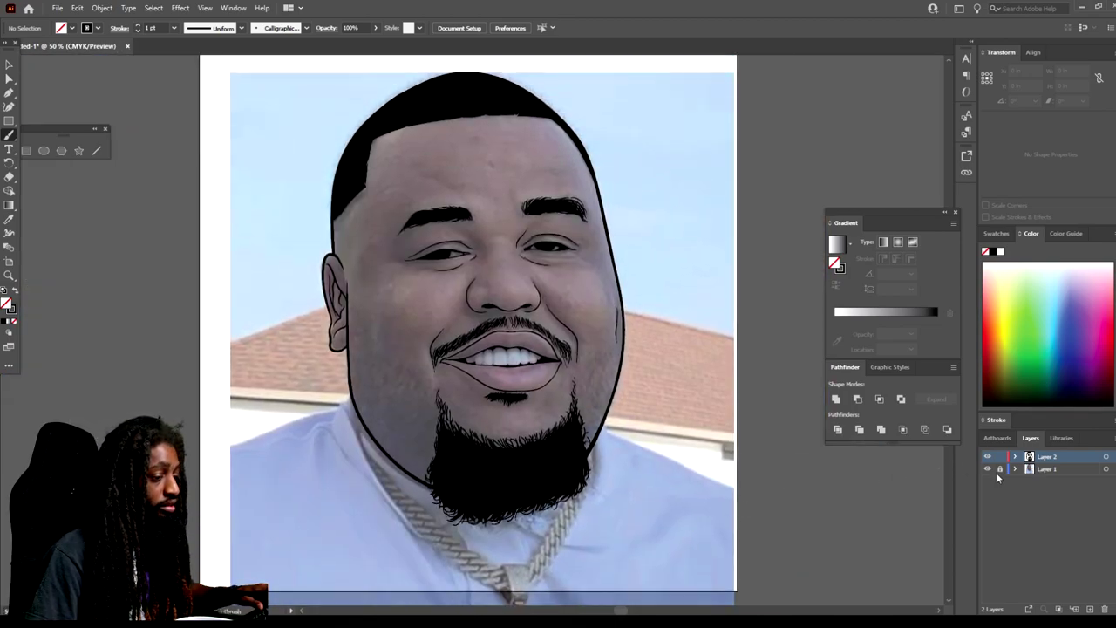
click(987, 469)
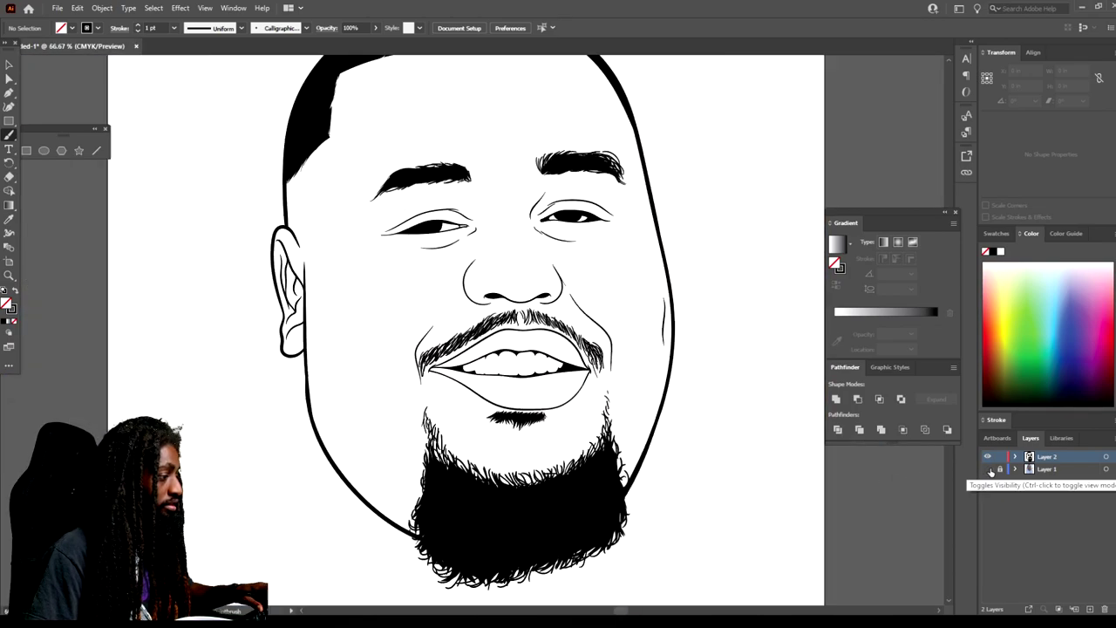
click(987, 469)
Draw a row of short stubble strokes from the beard's upper left corner across the cheek up to the ear.
key(ctrl+plus)
key(ctrl+plus)
drag(464, 386, 446, 344)
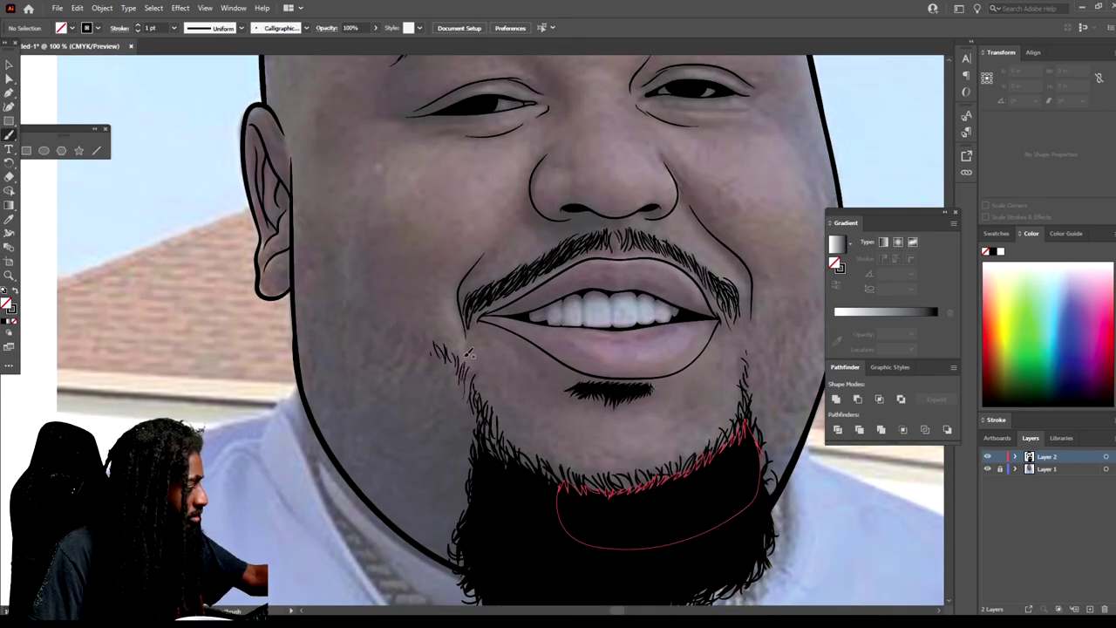
mouse_move(424, 375)
mouse_down()
mouse_move(423, 330)
mouse_move(404, 338)
mouse_move(390, 320)
mouse_move(413, 343)
mouse_move(410, 328)
mouse_move(382, 333)
mouse_move(378, 321)
mouse_move(376, 334)
mouse_move(370, 309)
mouse_move(372, 332)
mouse_move(374, 316)
mouse_move(357, 331)
mouse_move(329, 302)
mouse_up()
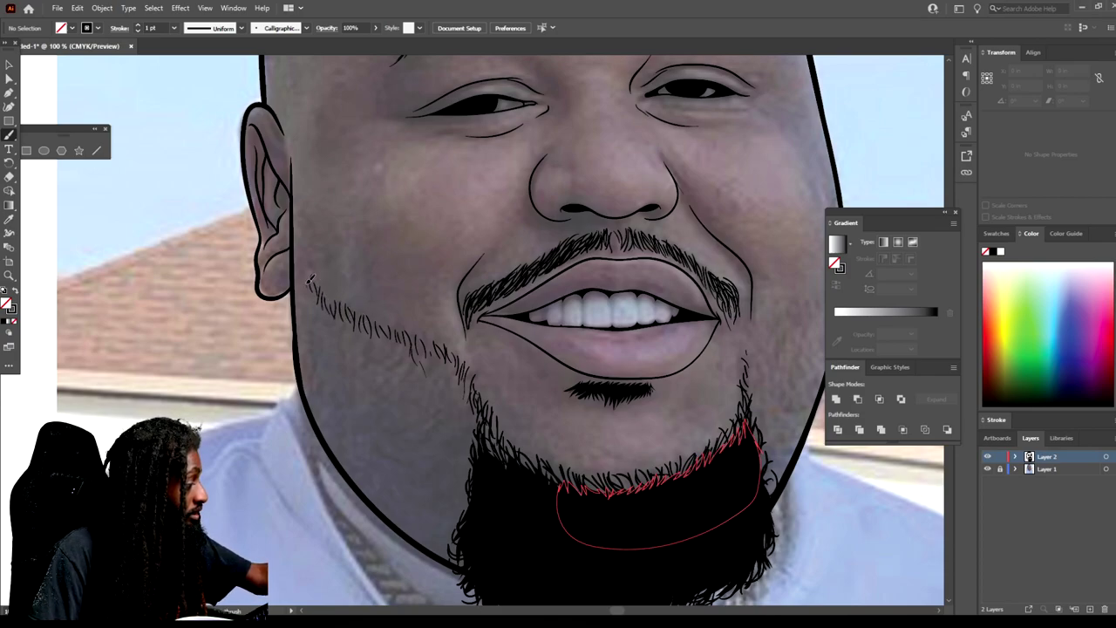
Draw a second row of stubble strokes below the cheek line and fill the area beside the beard with more.
drag(462, 437, 458, 408)
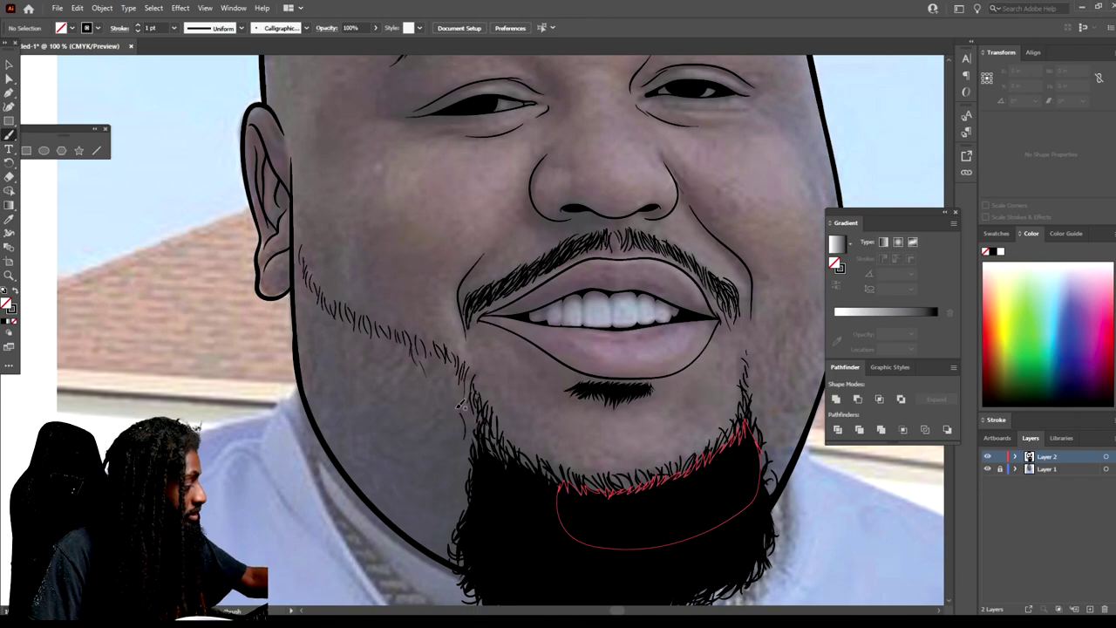
drag(410, 378, 401, 362)
drag(382, 367, 347, 342)
drag(321, 341, 316, 326)
drag(445, 438, 440, 418)
mouse_move(427, 410)
mouse_down()
mouse_move(420, 395)
mouse_move(448, 393)
mouse_up()
drag(448, 382, 437, 354)
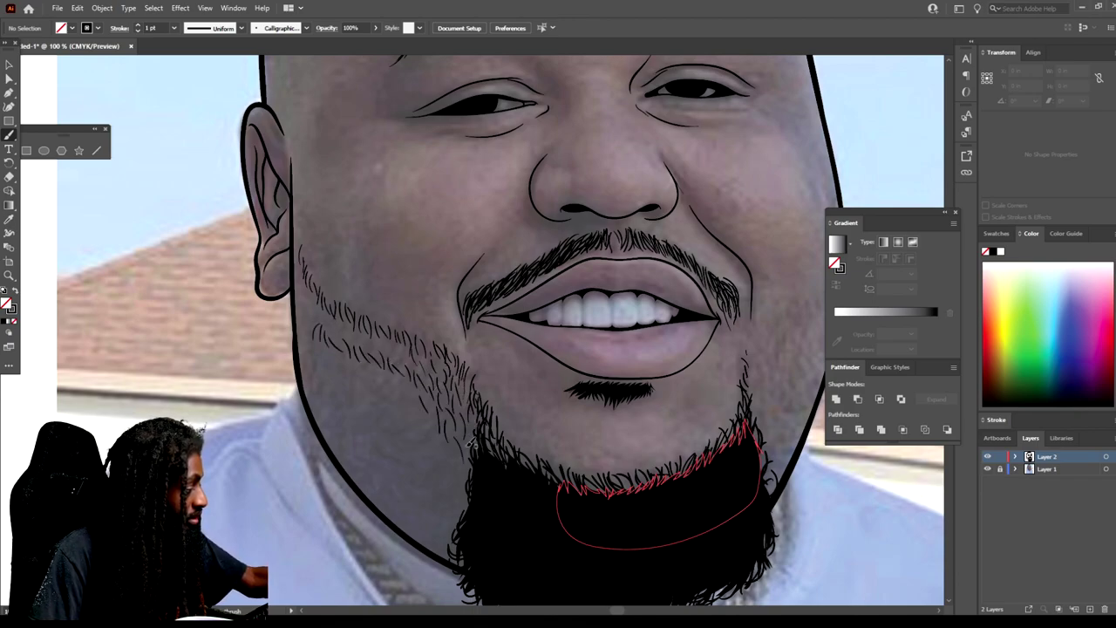
drag(467, 429, 472, 407)
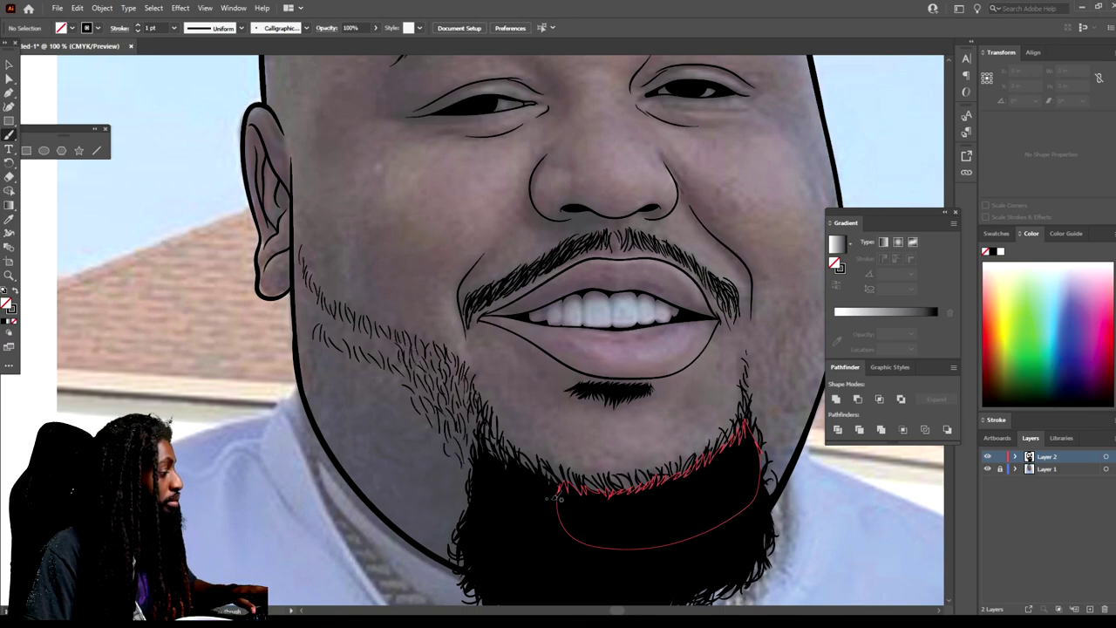
Select the patch of stubble strokes beside the beard and duplicate it across the left cheek and down to the jawline.
key(ctrl+minus)
key(ctrl+plus)
key(ctrl+plus)
key(ctrl+plus)
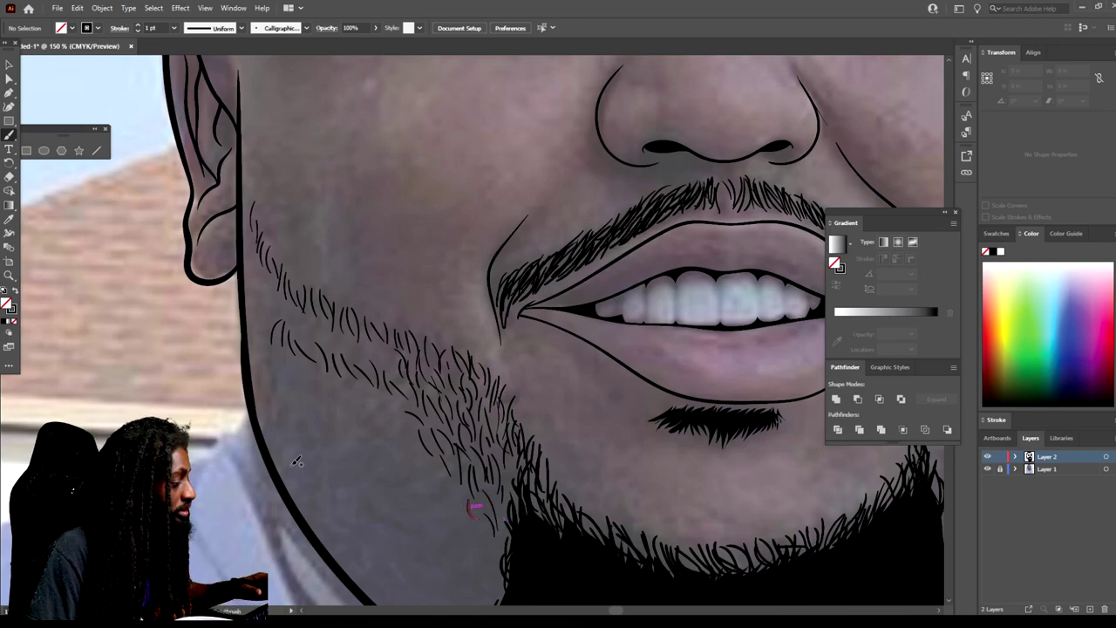
scroll(473, 505, down, 1)
key(v)
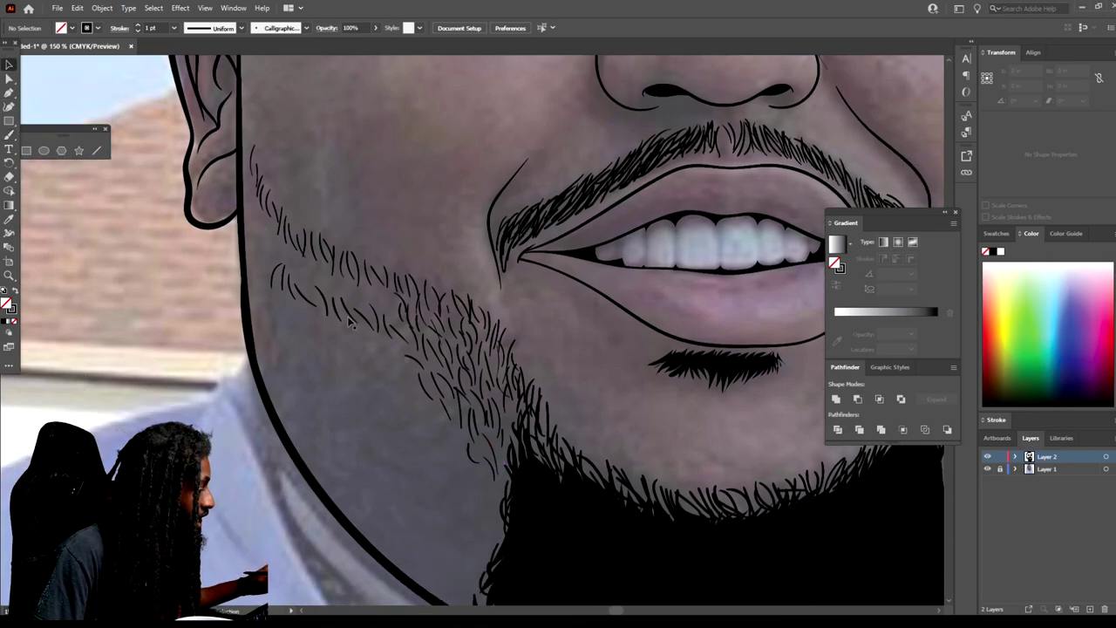
click(497, 307)
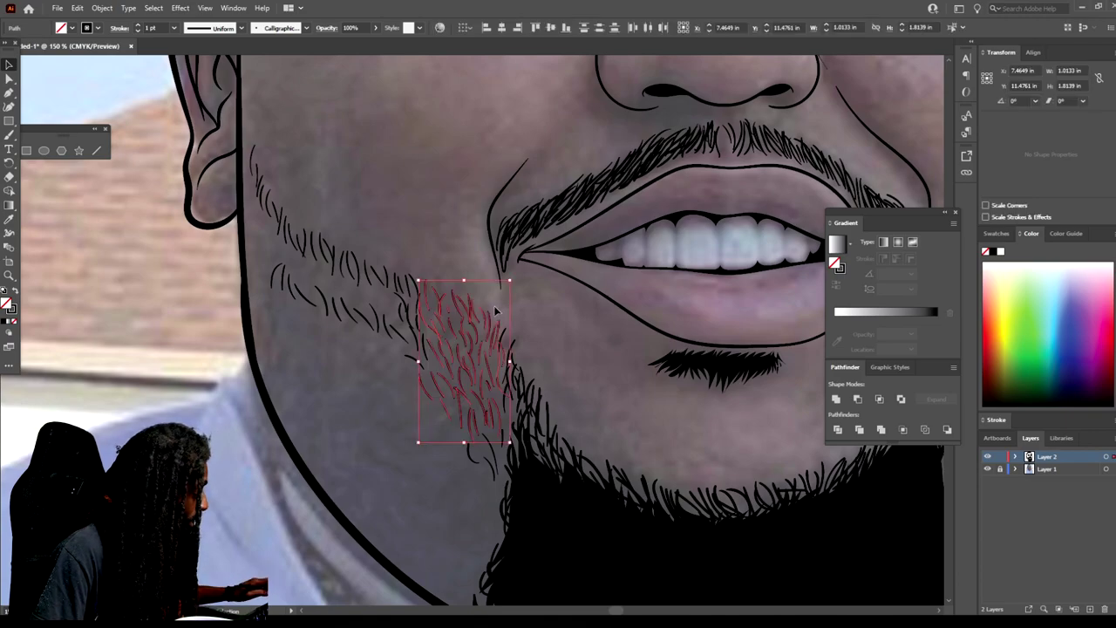
mouse_move(479, 346)
mouse_down()
mouse_move(488, 351)
mouse_move(384, 493)
mouse_move(462, 475)
mouse_move(485, 482)
mouse_move(416, 497)
mouse_move(393, 433)
mouse_move(346, 373)
mouse_move(319, 380)
mouse_move(299, 327)
mouse_move(299, 337)
mouse_move(311, 324)
mouse_move(291, 513)
mouse_move(357, 441)
mouse_move(393, 373)
mouse_move(311, 453)
mouse_move(386, 333)
mouse_move(430, 525)
mouse_move(453, 526)
mouse_move(344, 463)
mouse_move(339, 428)
mouse_move(346, 468)
mouse_move(327, 452)
mouse_up()
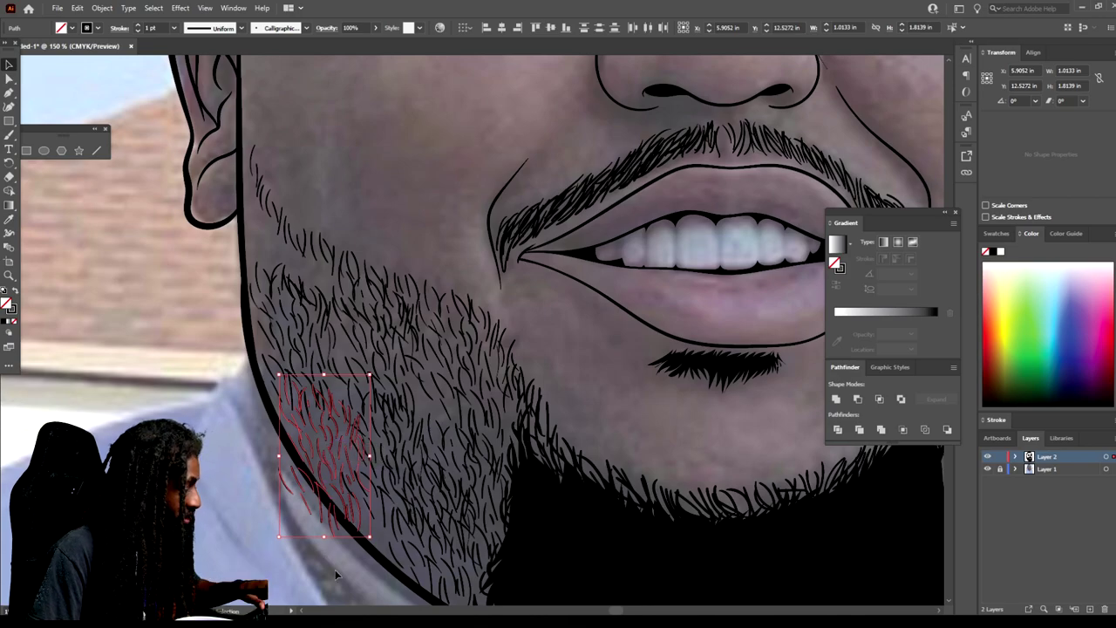
Place mirrored copies of the selected stubble patch on the opposite cheek, filling the area between the beard and the face outline.
key(ctrl+minus)
scroll(336, 573, right, 5)
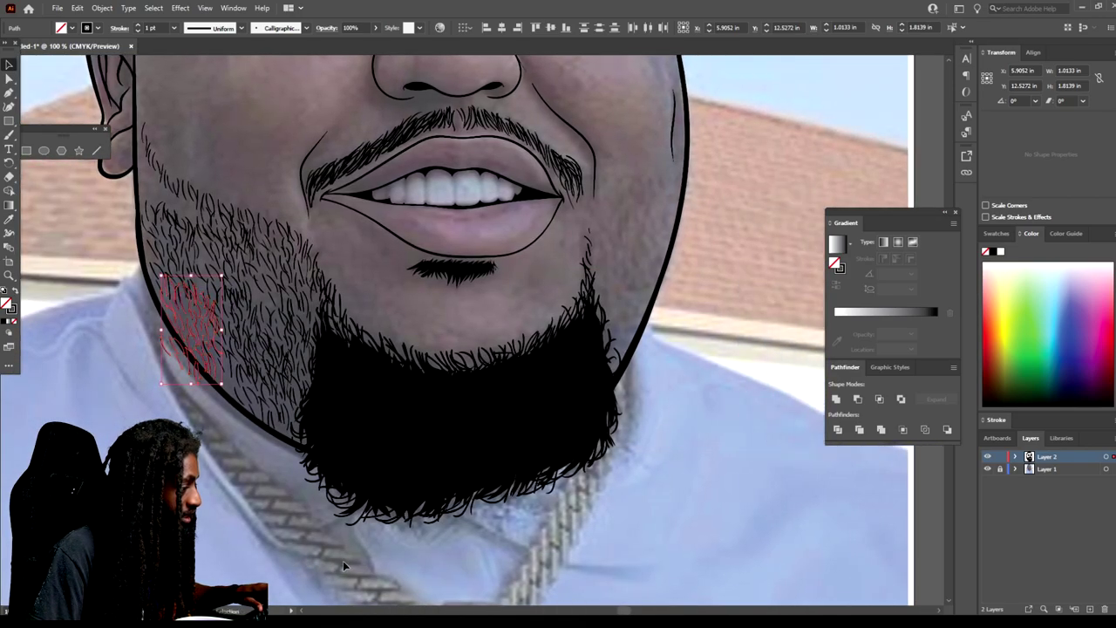
scroll(342, 561, up, 2)
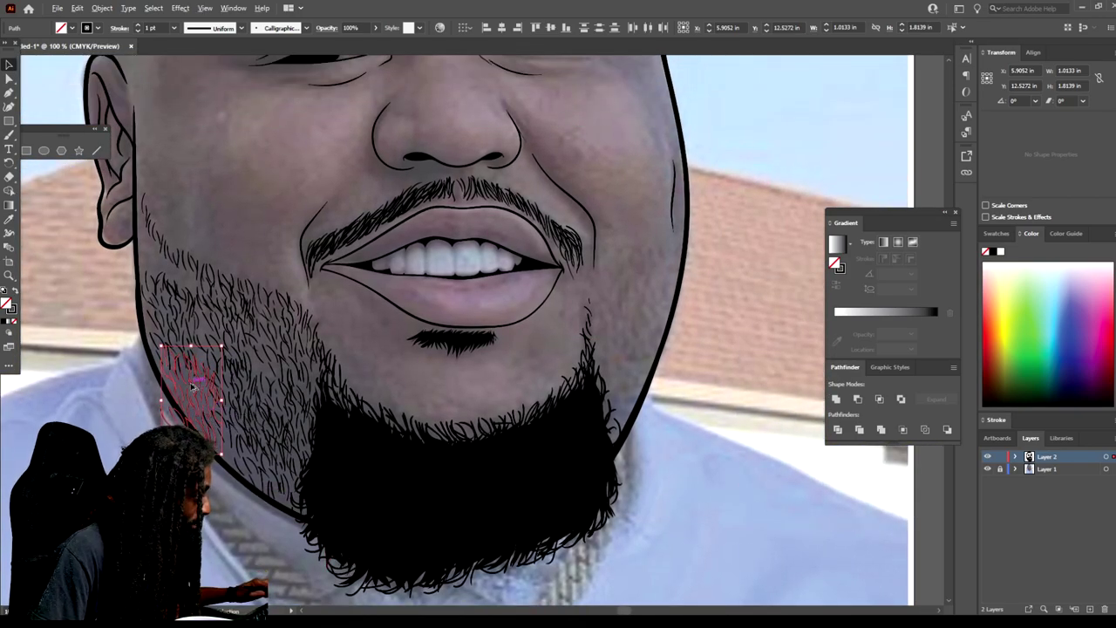
mouse_move(193, 387)
mouse_down()
mouse_move(521, 389)
mouse_move(660, 369)
mouse_move(636, 333)
mouse_move(527, 356)
mouse_move(543, 360)
mouse_move(586, 333)
mouse_move(625, 340)
mouse_move(621, 393)
mouse_move(607, 307)
mouse_move(656, 301)
mouse_up()
click(707, 397)
scroll(710, 496, up, 3)
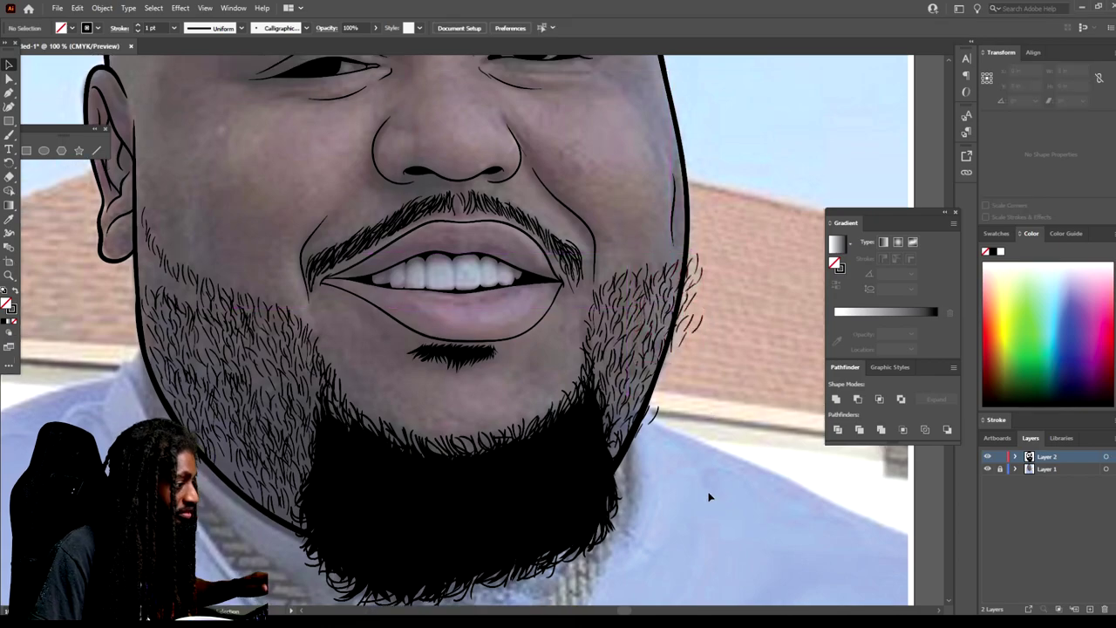
Delete the stubble strokes that stick out past the face outline beside the newly filled cheek.
key(ctrl+minus)
key(ctrl+minus)
scroll(705, 494, right, 1)
key(ctrl+plus)
key(ctrl+plus)
key(ctrl+plus)
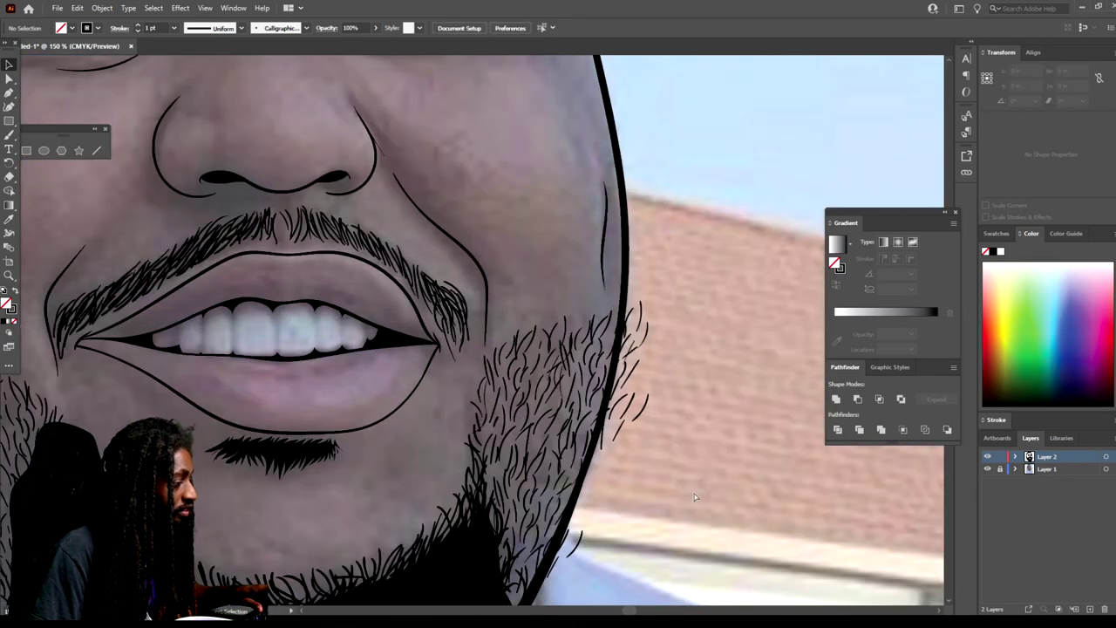
click(567, 544)
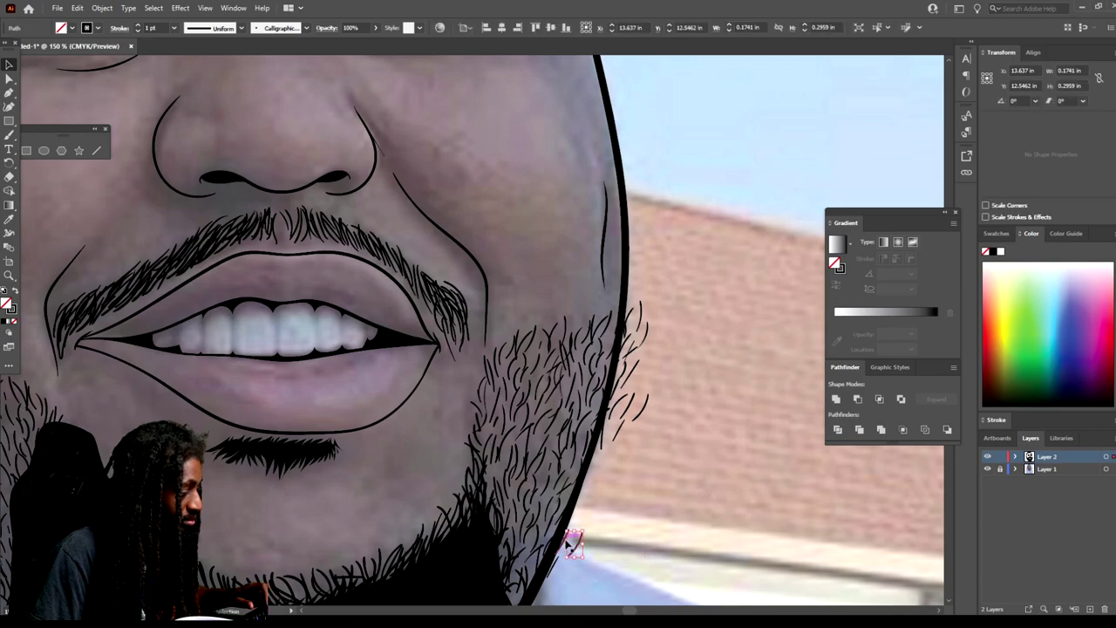
key(Delete)
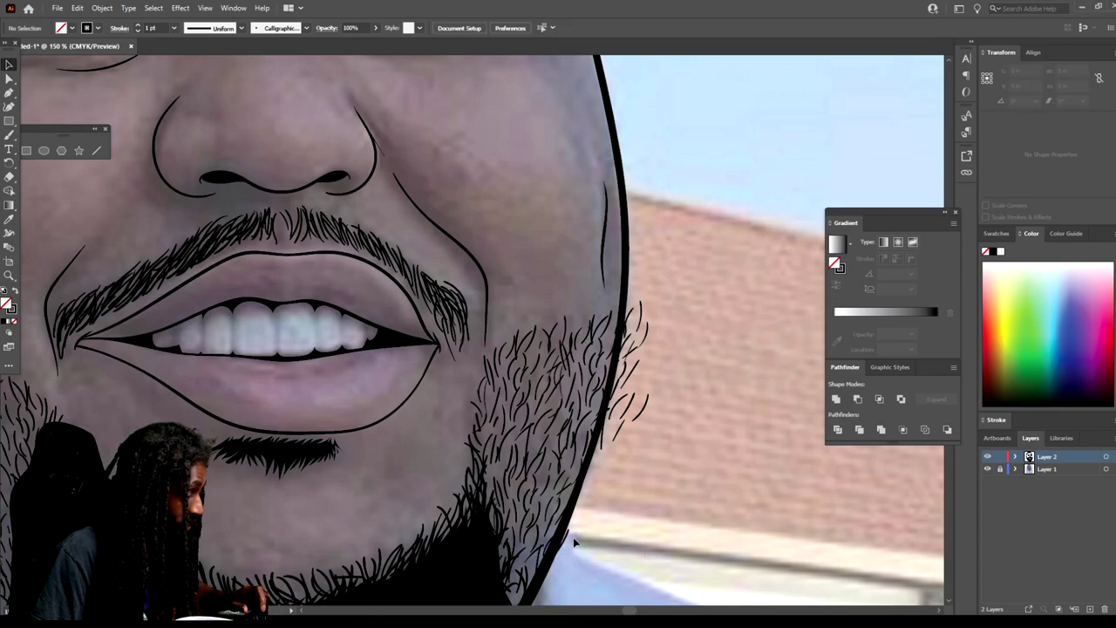
click(567, 541)
key(Delete)
key(ctrl+z)
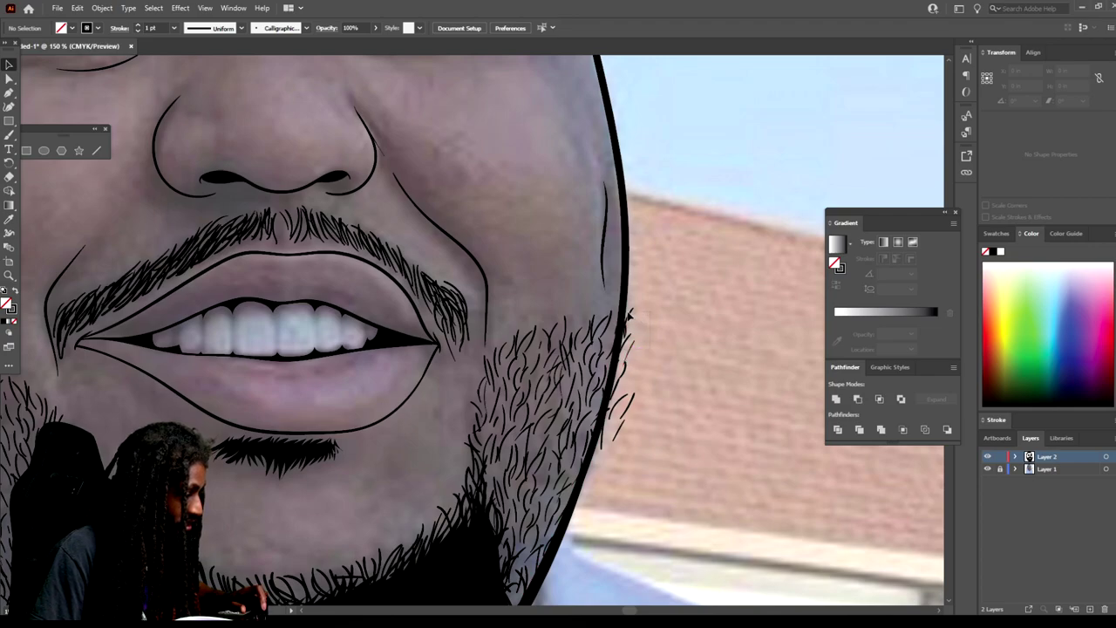
key(ctrl+z)
drag(621, 406, 608, 416)
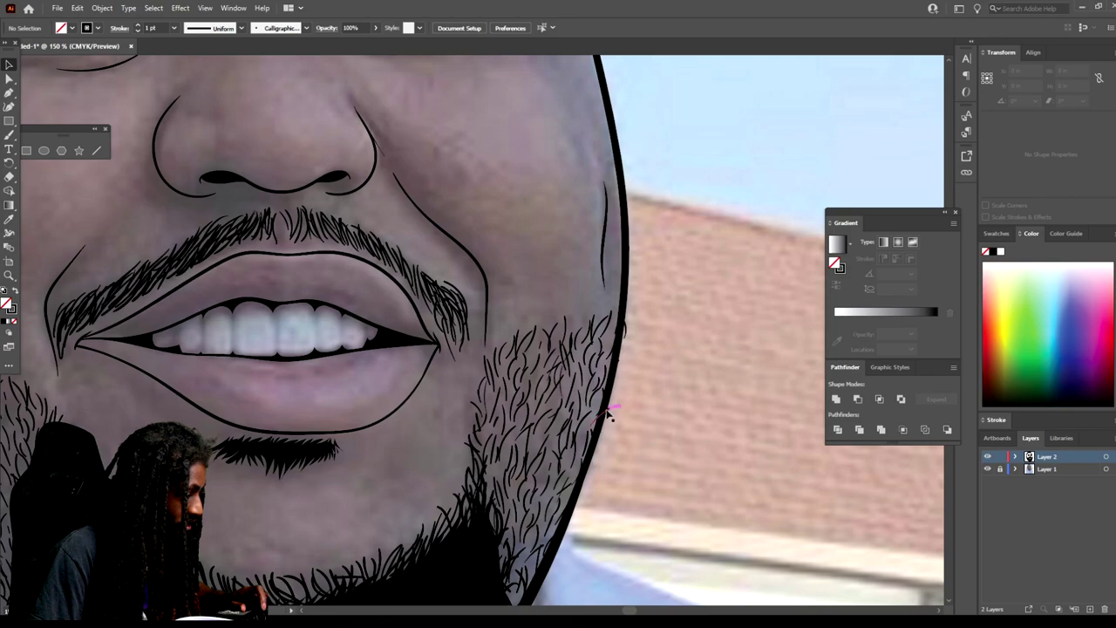
click(610, 410)
key(Delete)
click(626, 335)
key(Delete)
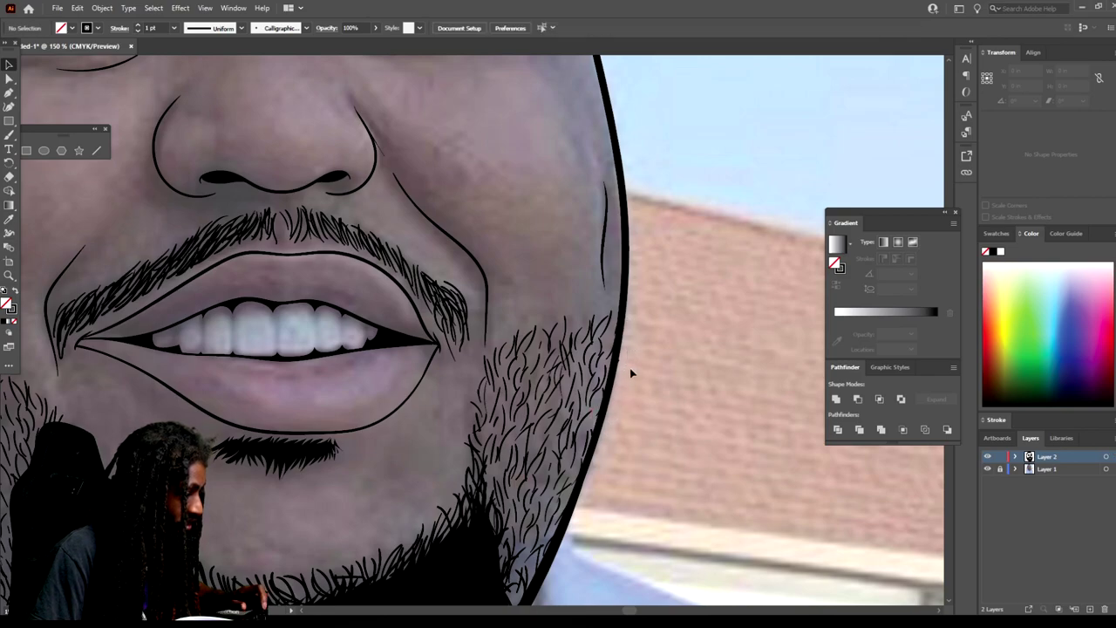
click(621, 362)
key(Delete)
key(ctrl+minus)
key(ctrl+minus)
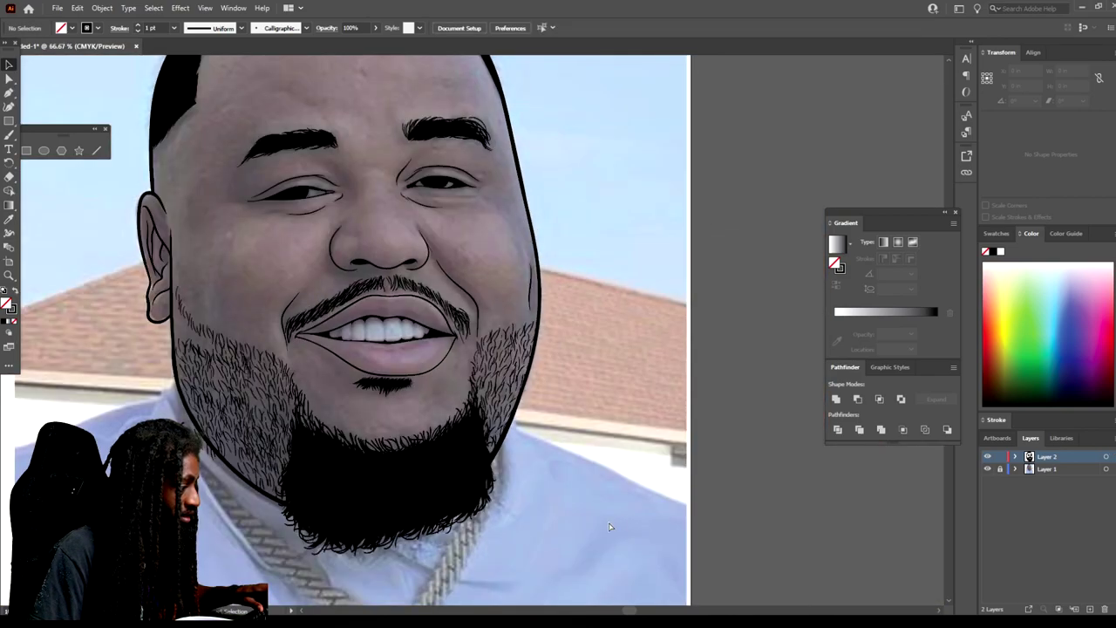
Delete the stray stubble strokes outside the jawline below the ear.
scroll(558, 545, left, 3)
scroll(489, 544, down, 3)
key(ctrl+plus)
key(ctrl+plus)
key(ctrl+plus)
scroll(401, 540, left, 4)
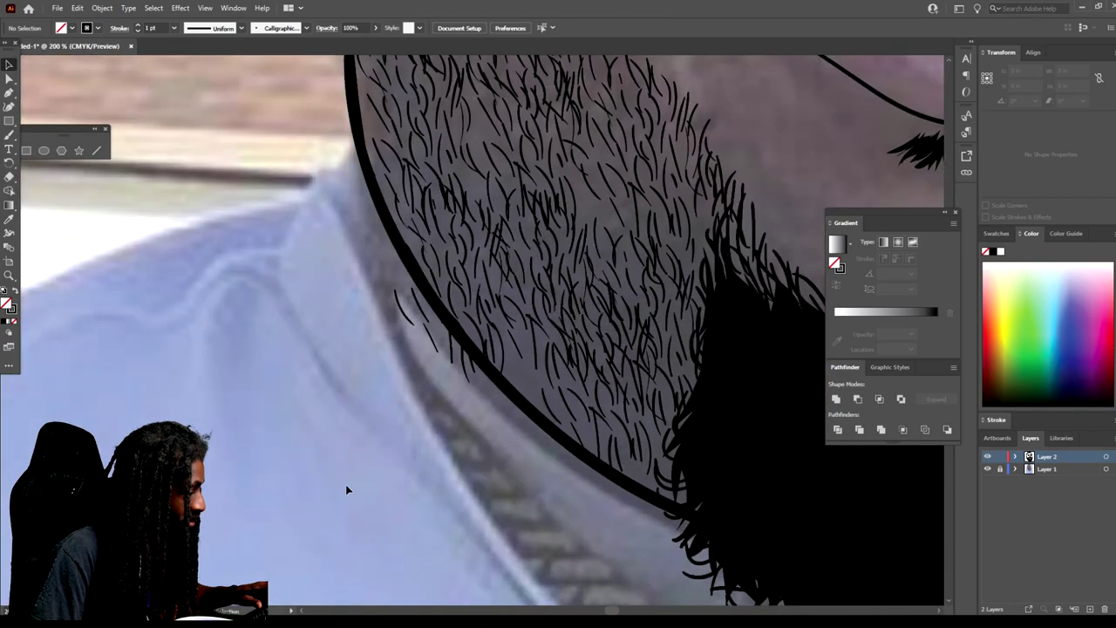
drag(467, 361, 468, 362)
key(Delete)
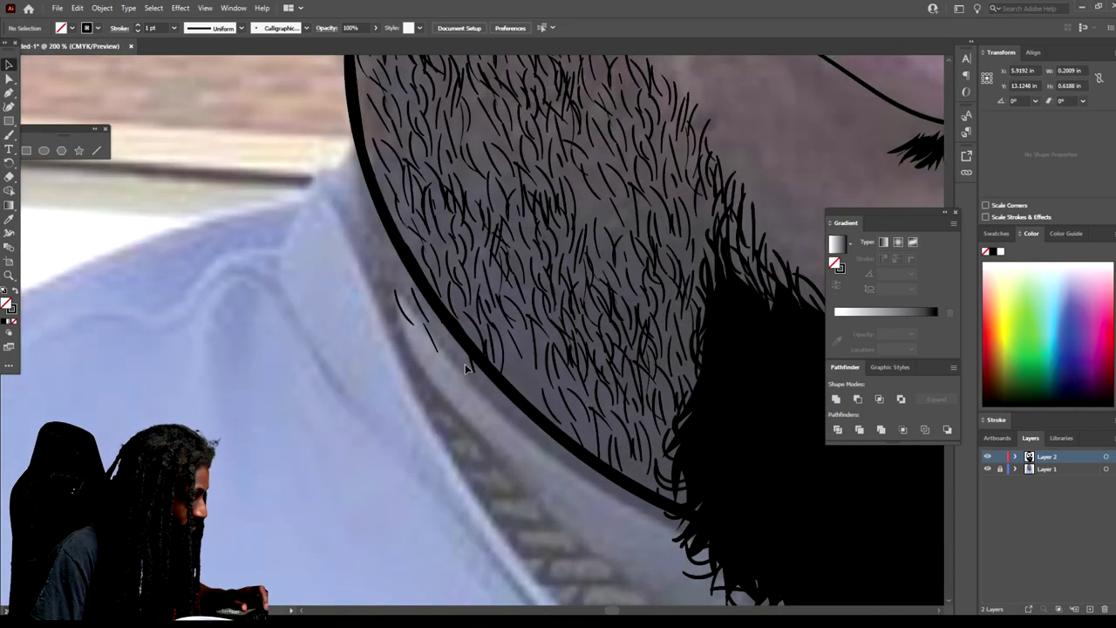
double_click(467, 368)
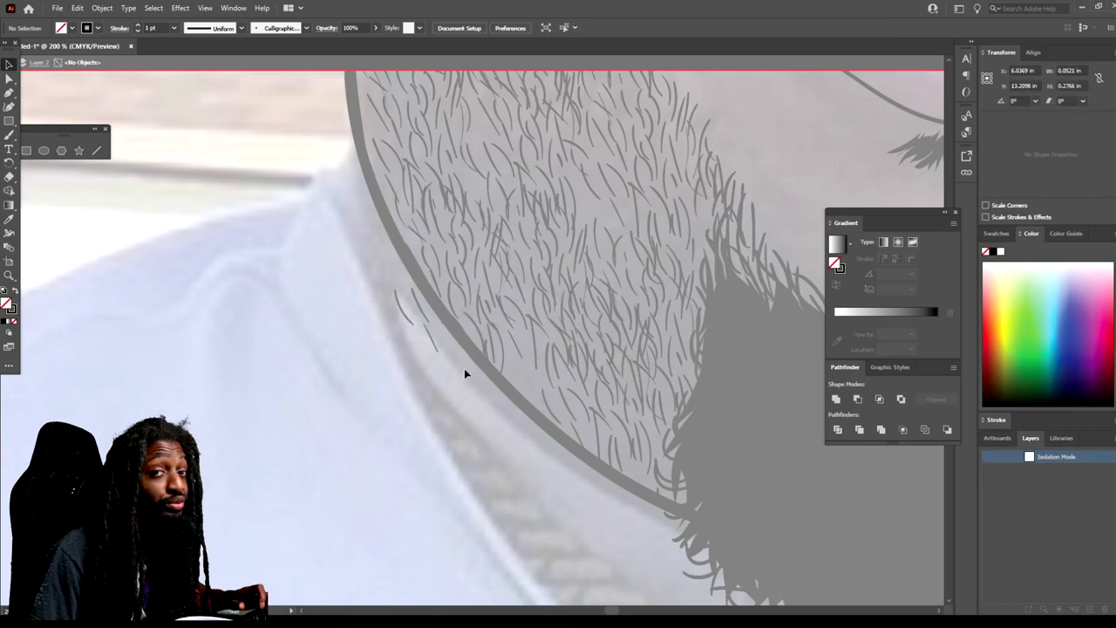
double_click(407, 364)
scroll(290, 516, down, 4)
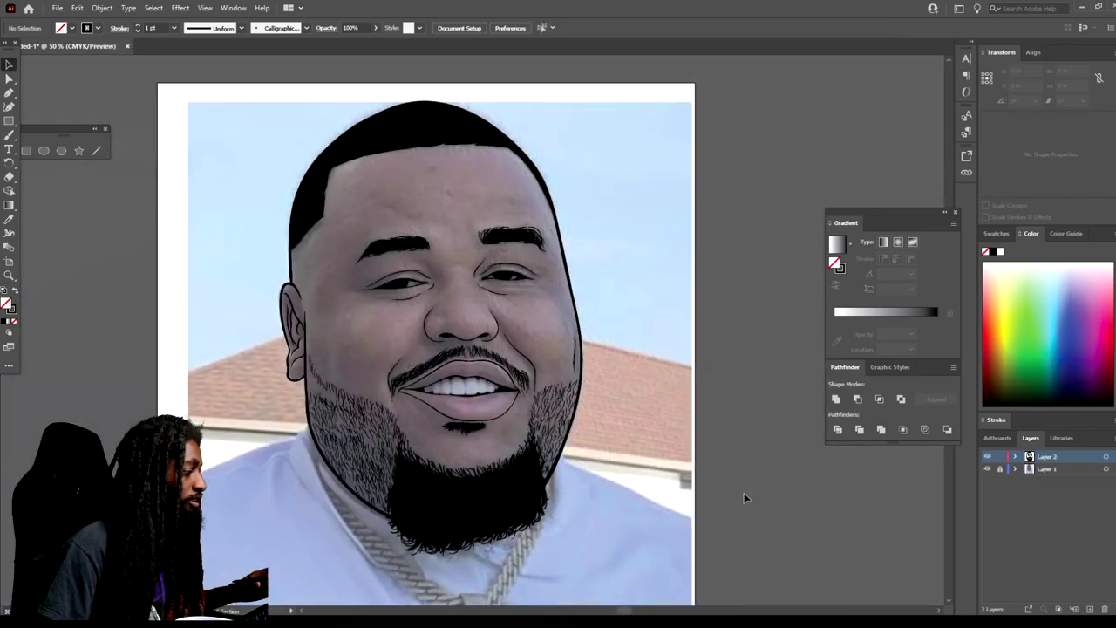
Hide the photo layer to check the stubble on both cheeks, and show it again.
click(987, 469)
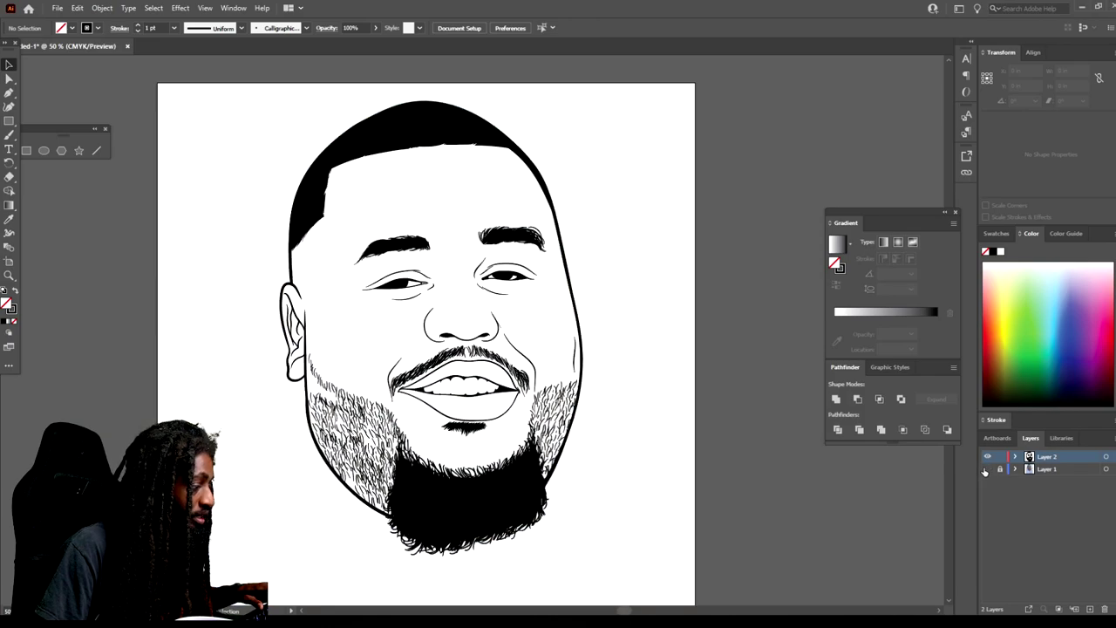
key(ctrl+plus)
click(986, 469)
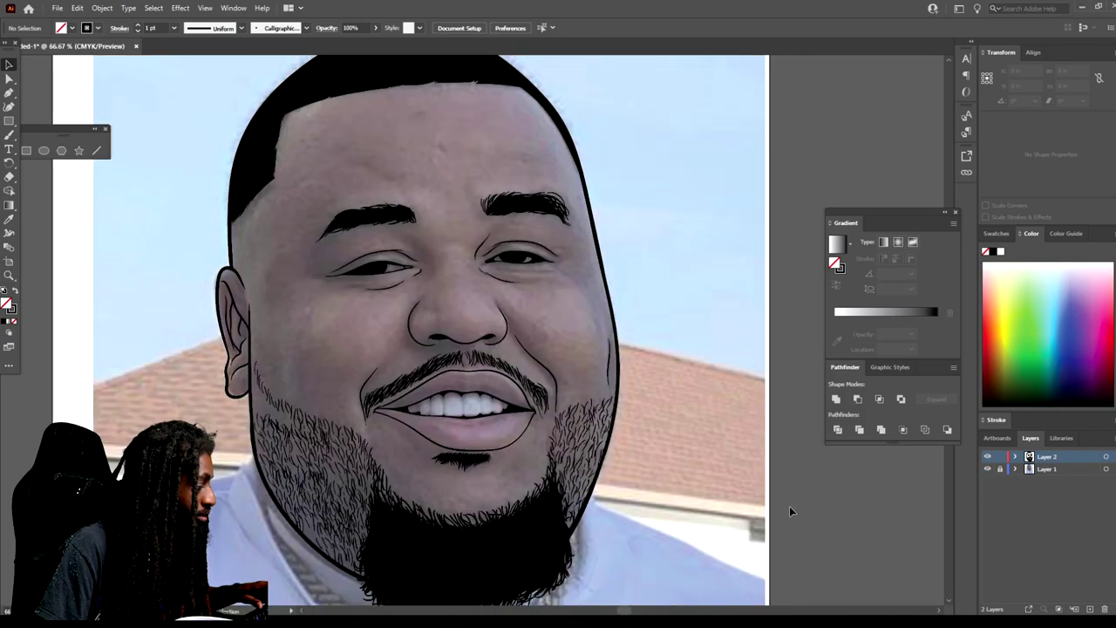
Brush extra stubble strokes along the face outline on both sides to close the gaps at the cheek edges.
scroll(785, 510, down, 2)
key(ctrl+plus)
scroll(763, 519, down, 2)
key(b)
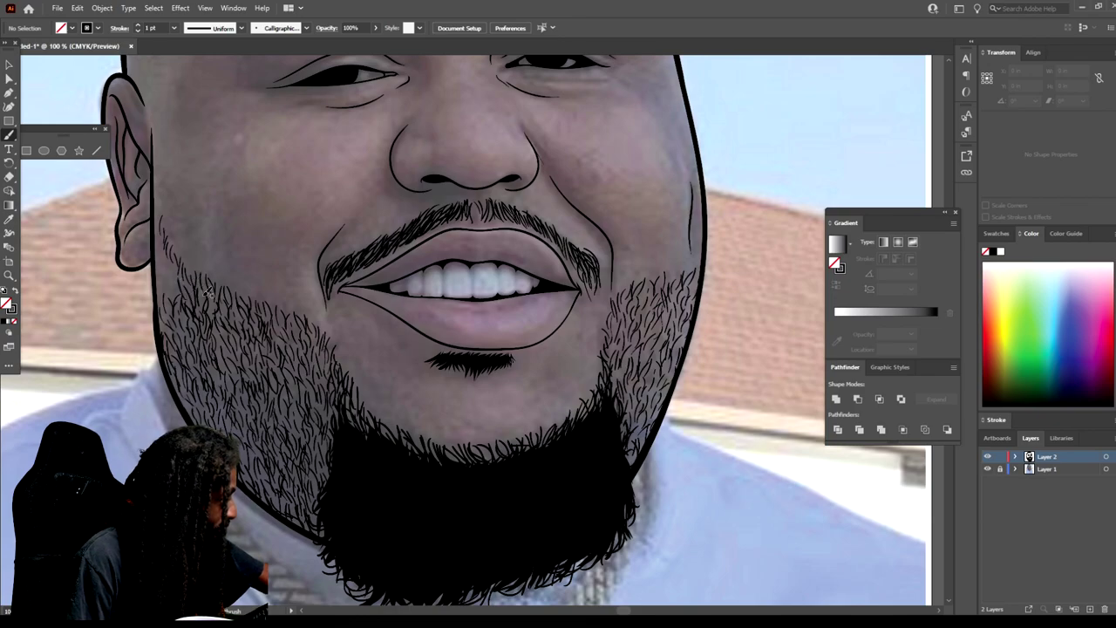
drag(167, 297, 162, 281)
drag(168, 278, 160, 244)
drag(162, 244, 158, 227)
drag(644, 436, 650, 415)
drag(659, 397, 666, 375)
drag(670, 375, 690, 312)
drag(692, 302, 700, 267)
drag(697, 291, 701, 261)
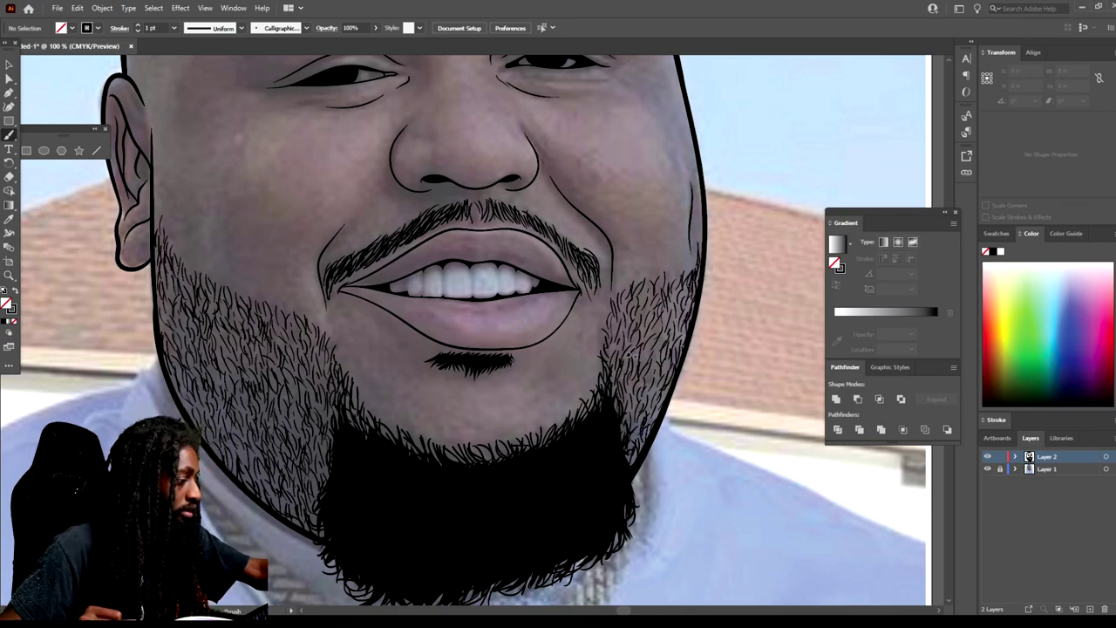
Hide the photo layer, examine the line art with the filled cheek edges at several zoom levels, and show the photo again.
key(ctrl+minus)
key(ctrl+minus)
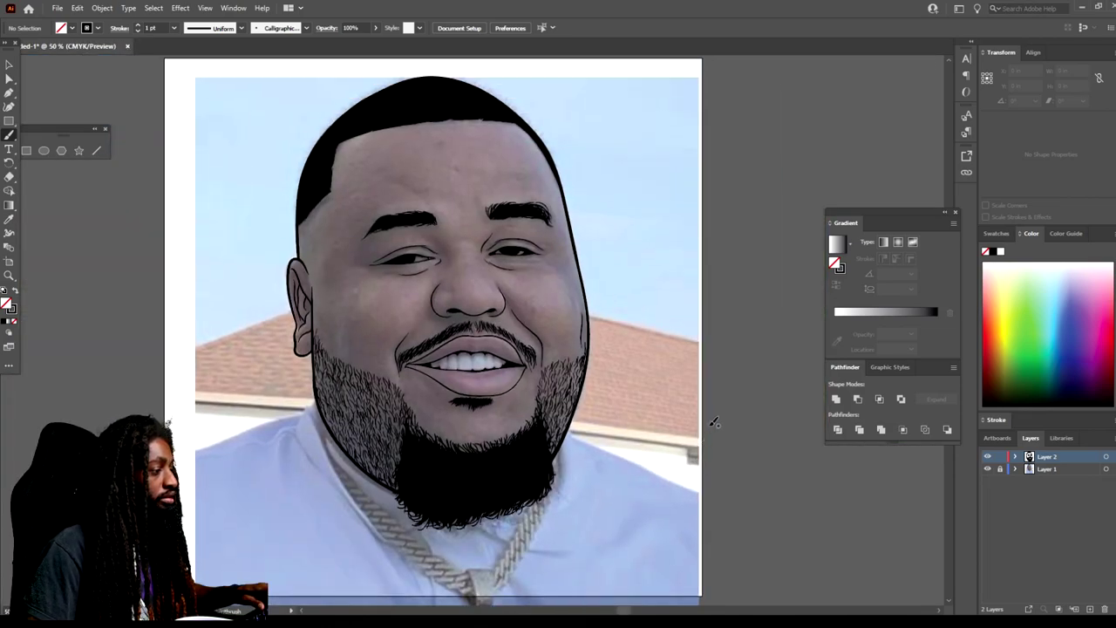
click(988, 469)
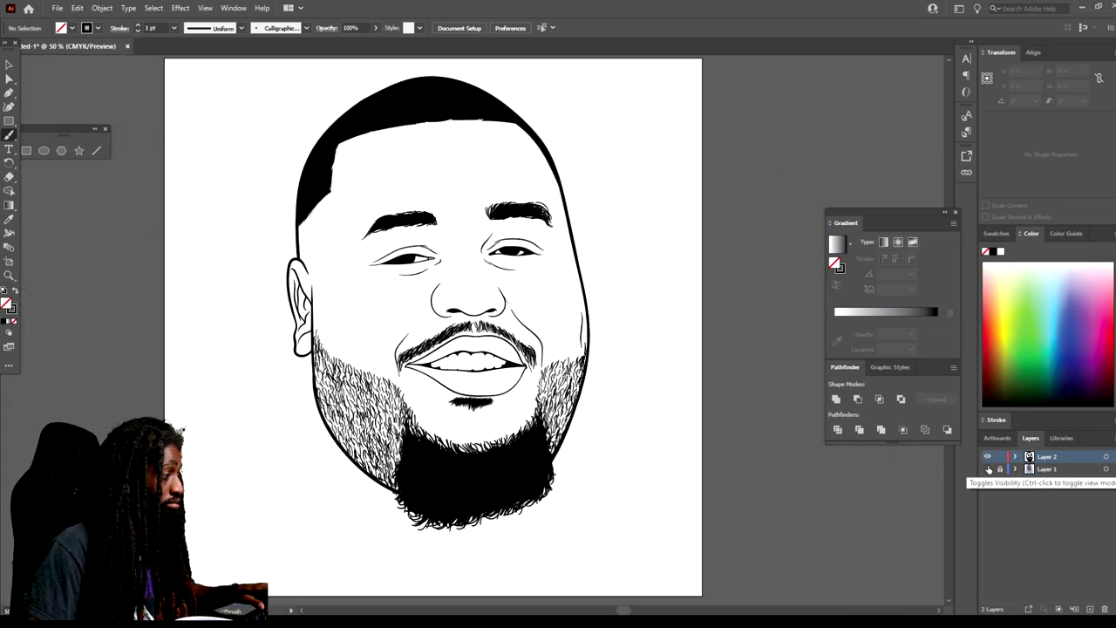
key(ctrl+minus)
key(ctrl+minus)
key(ctrl+plus)
key(ctrl+plus)
key(ctrl+plus)
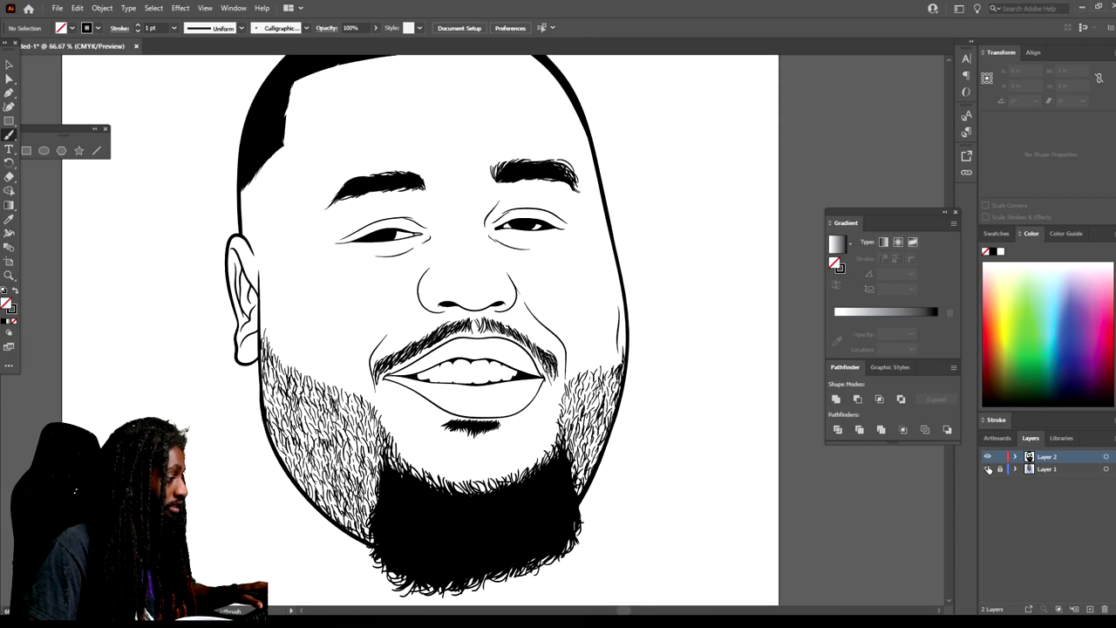
click(988, 469)
Brush short hairs below the sideburn above the ear and up along the temple edge of the hairline.
key(ctrl+plus)
scroll(529, 484, up, 2)
scroll(300, 318, up, 1)
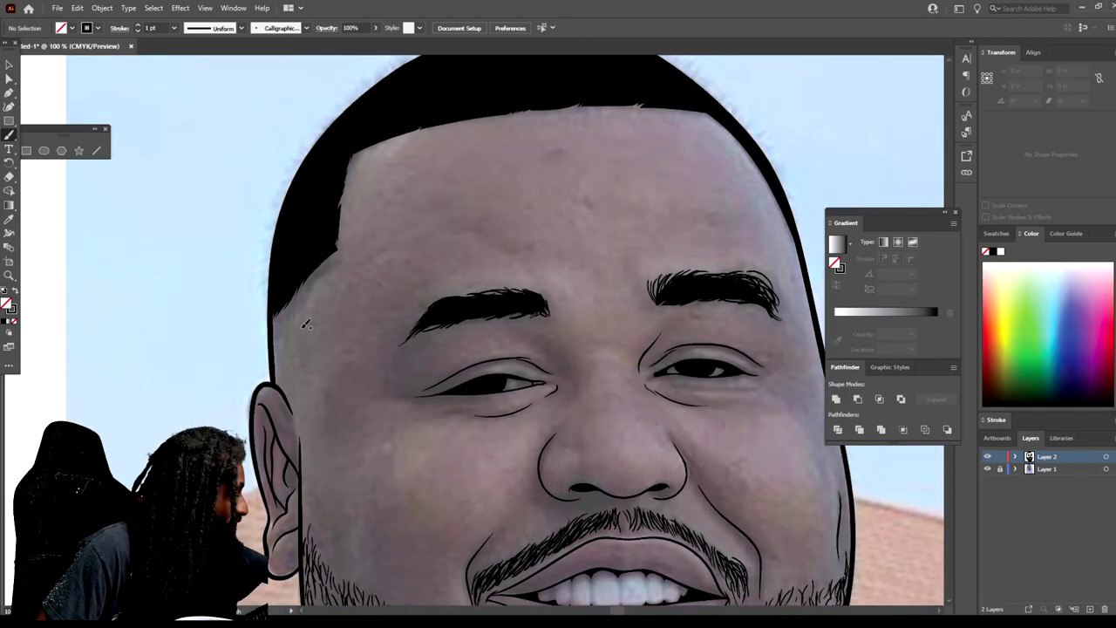
key(ctrl+plus)
scroll(307, 349, up, 1)
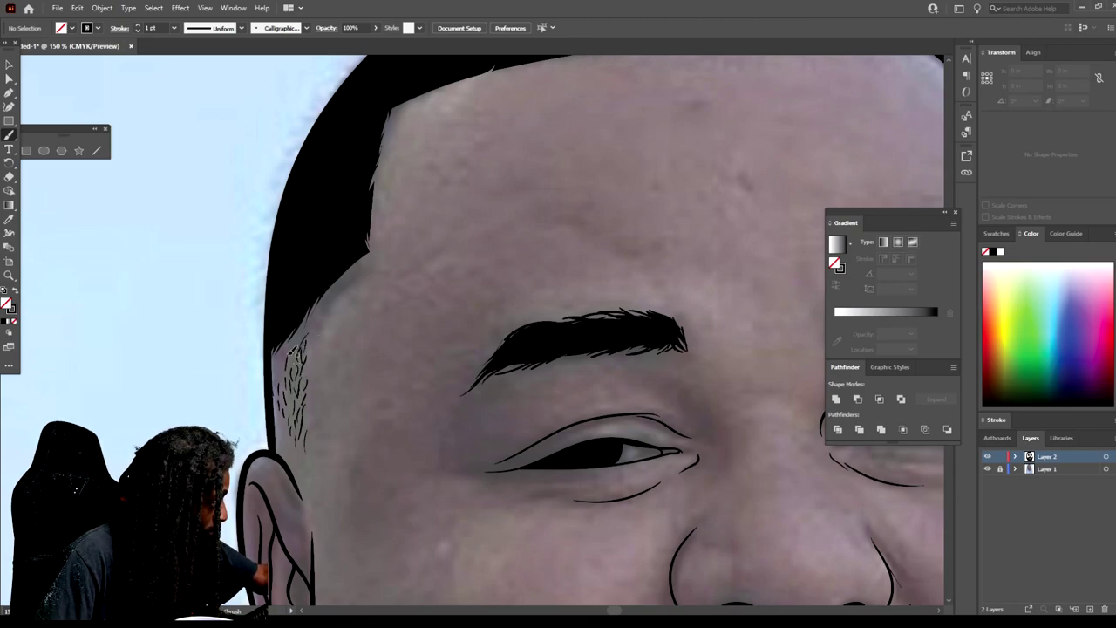
mouse_move(293, 368)
mouse_down()
mouse_move(299, 347)
mouse_move(280, 386)
mouse_up()
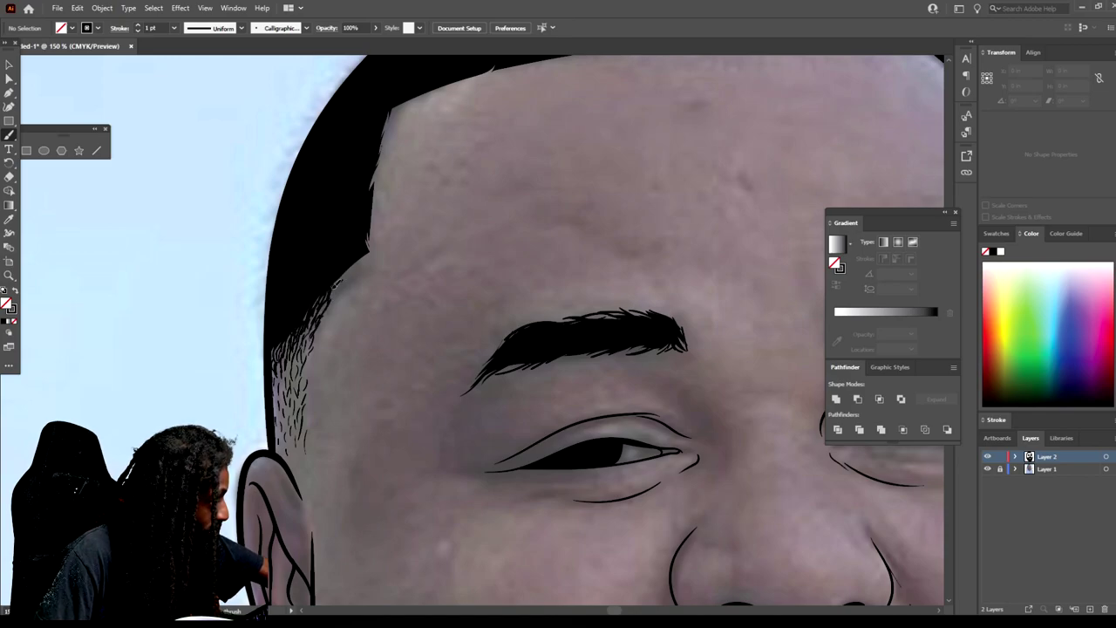
drag(338, 286, 363, 257)
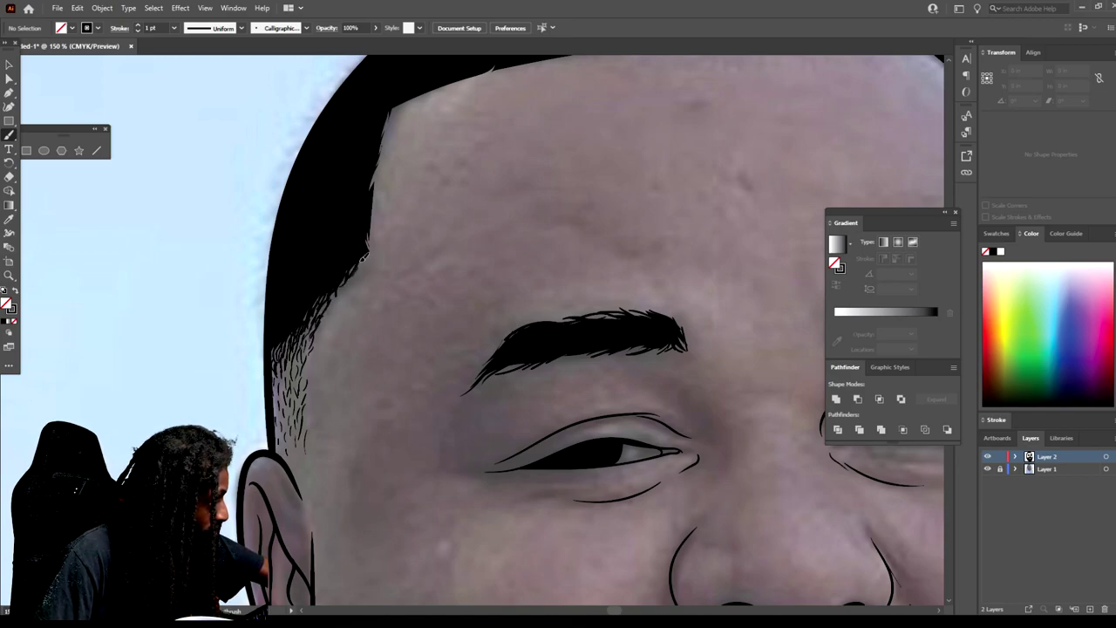
drag(373, 193, 391, 113)
Hide the photo layer to check the sideburn and hairline strokes, and show it again.
key(ctrl+minus)
key(ctrl+minus)
key(ctrl+minus)
click(988, 469)
click(988, 469)
Set the brush stroke weight to 2 pt and add thicker strokes to the stubble near the beard on both cheeks.
key(ctrl+plus)
key(ctrl+plus)
key(ctrl+plus)
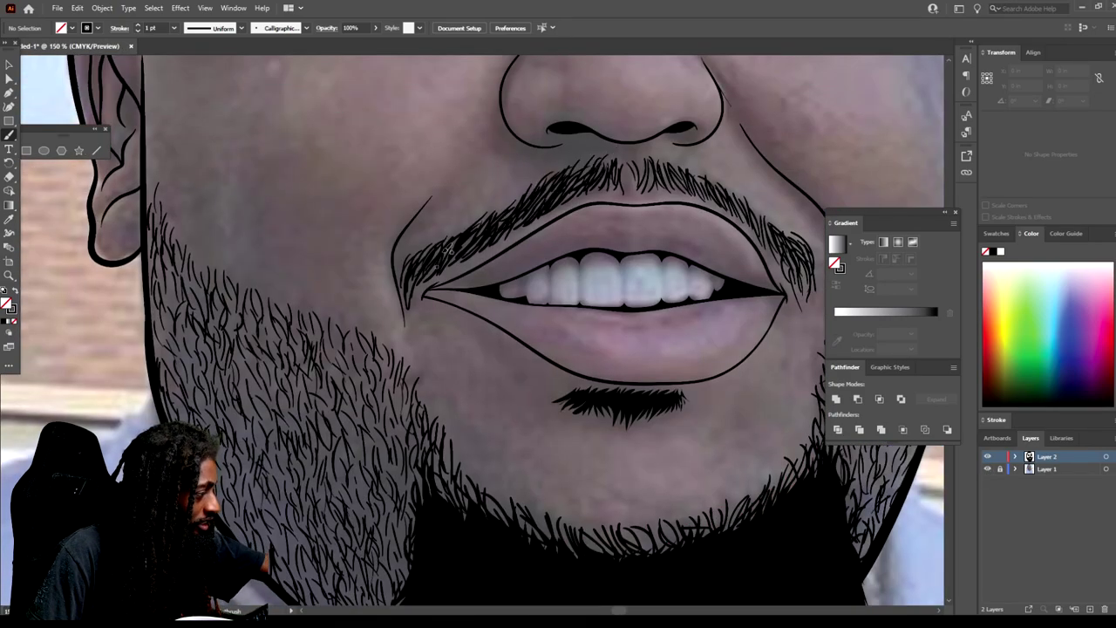
key(ctrl+minus)
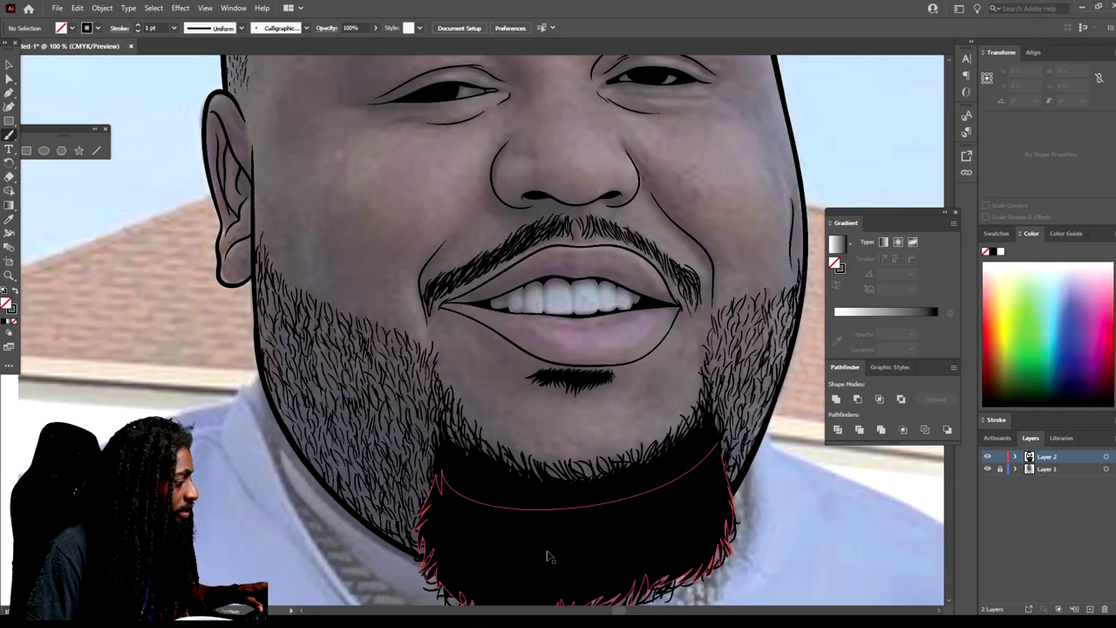
click(174, 28)
click(187, 92)
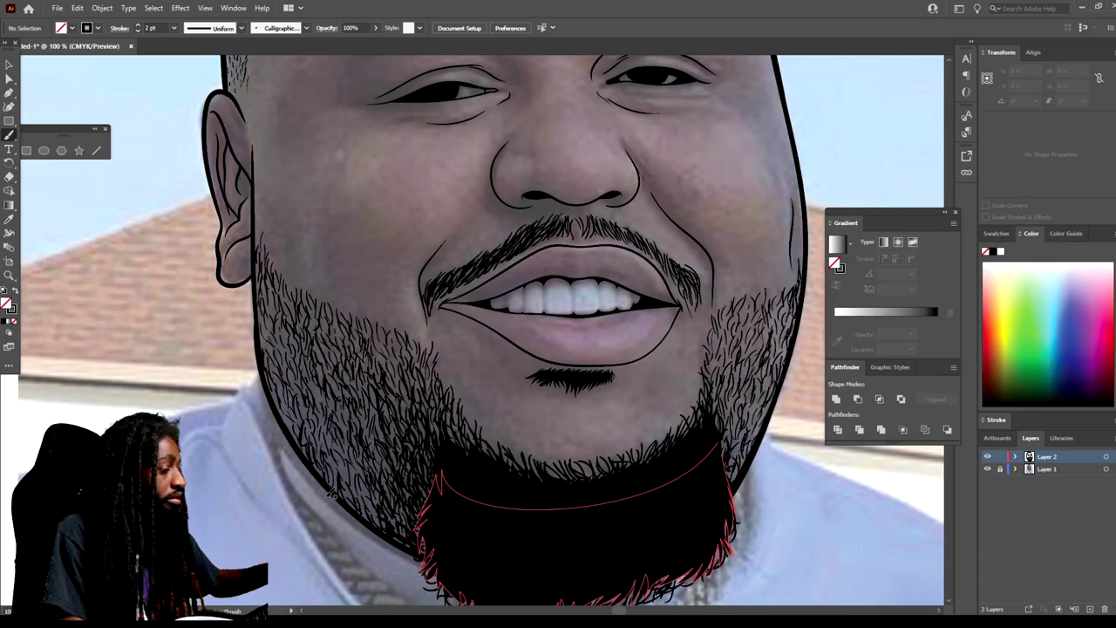
Hide the photo layer to check the thickened stubble, and show it again.
key(ctrl+minus)
key(ctrl+minus)
click(987, 469)
key(ctrl+equal)
click(987, 469)
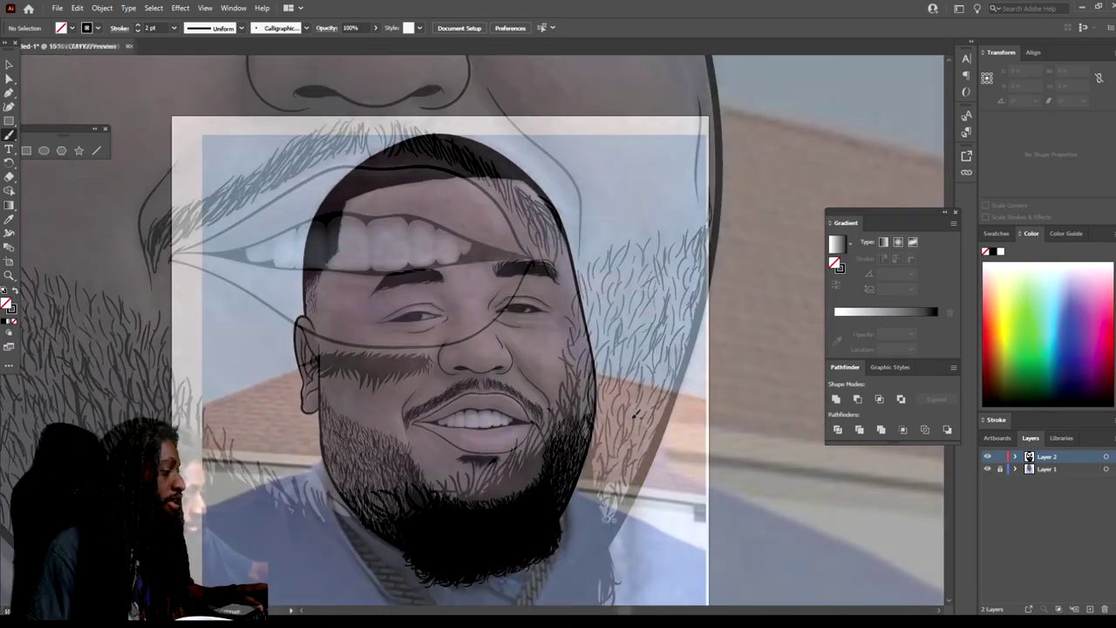
Draw a short contour line along the side of the nose bridge, just above the nostril curve.
key(ctrl+plus)
key(ctrl+plus)
key(ctrl+plus)
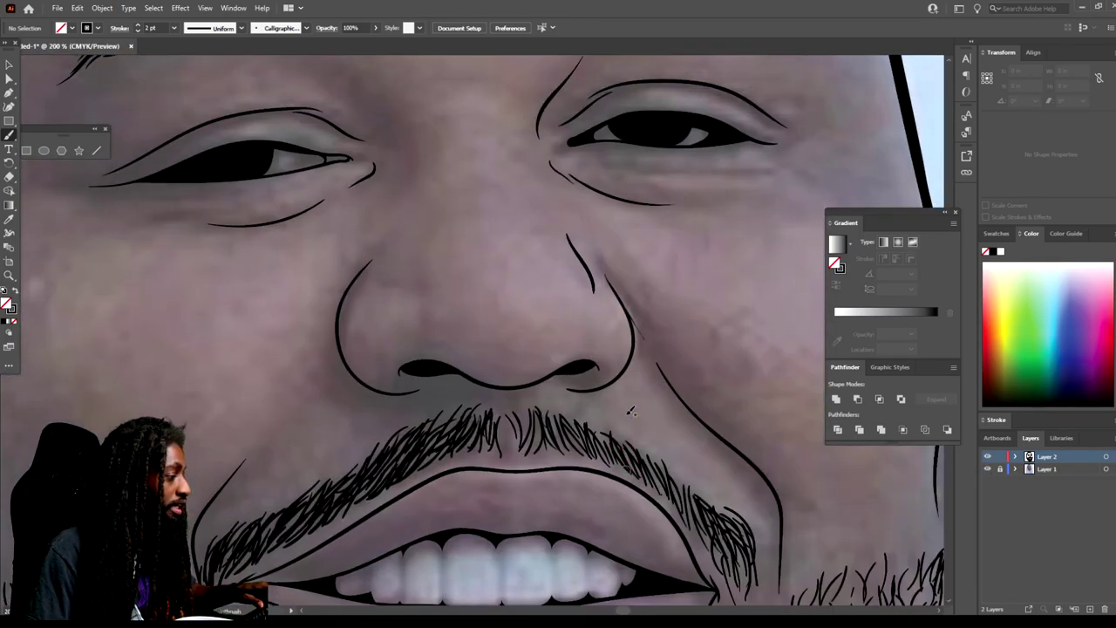
key(ctrl+minus)
key(ctrl+minus)
key(ctrl+minus)
key(ctrl+minus)
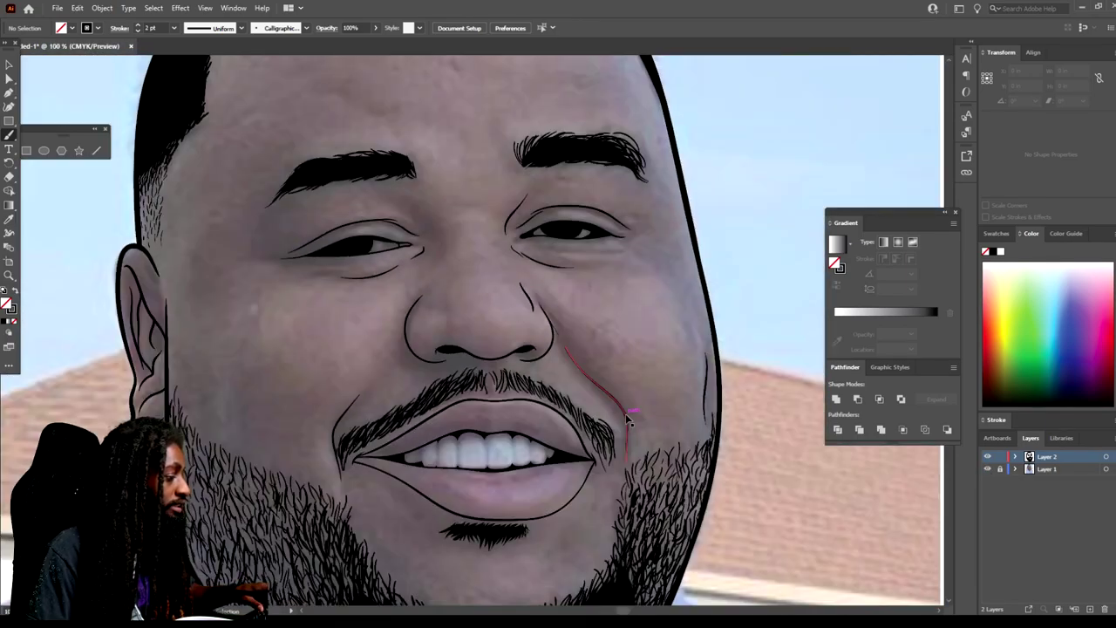
Hide the photo layer and select all of the line art.
click(986, 469)
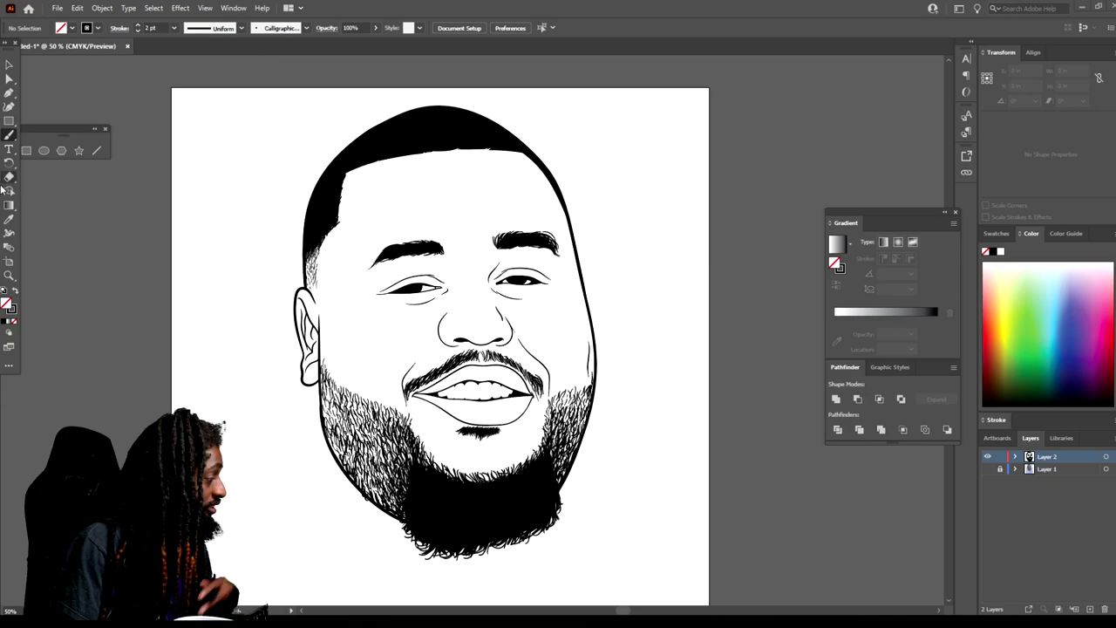
click(10, 65)
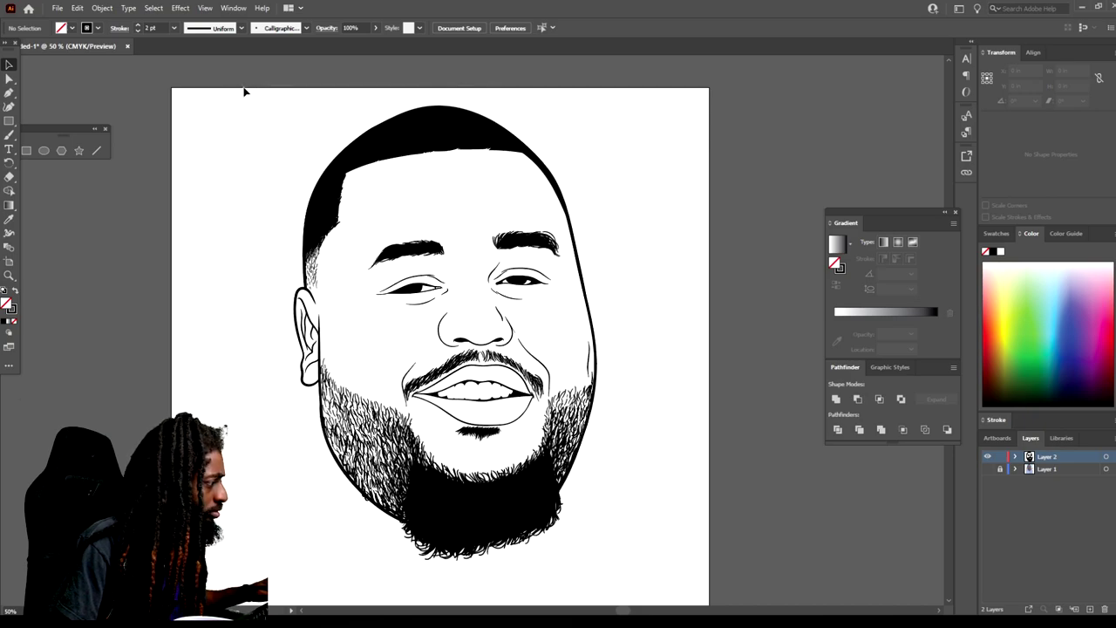
scroll(698, 451, down, 2)
key(ctrl+a)
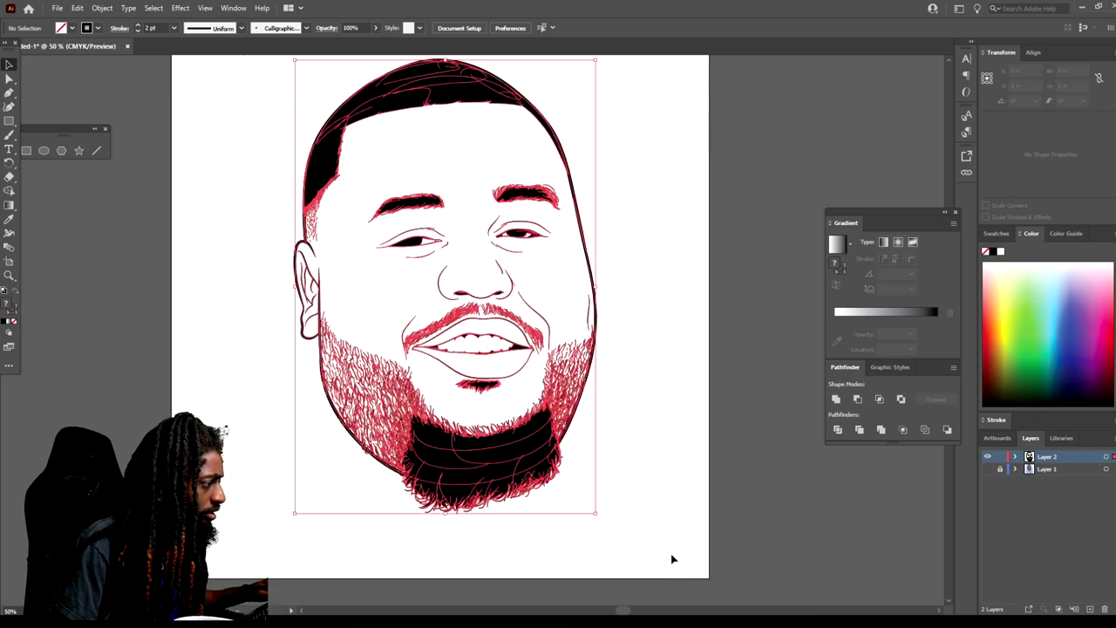
scroll(662, 545, up, 2)
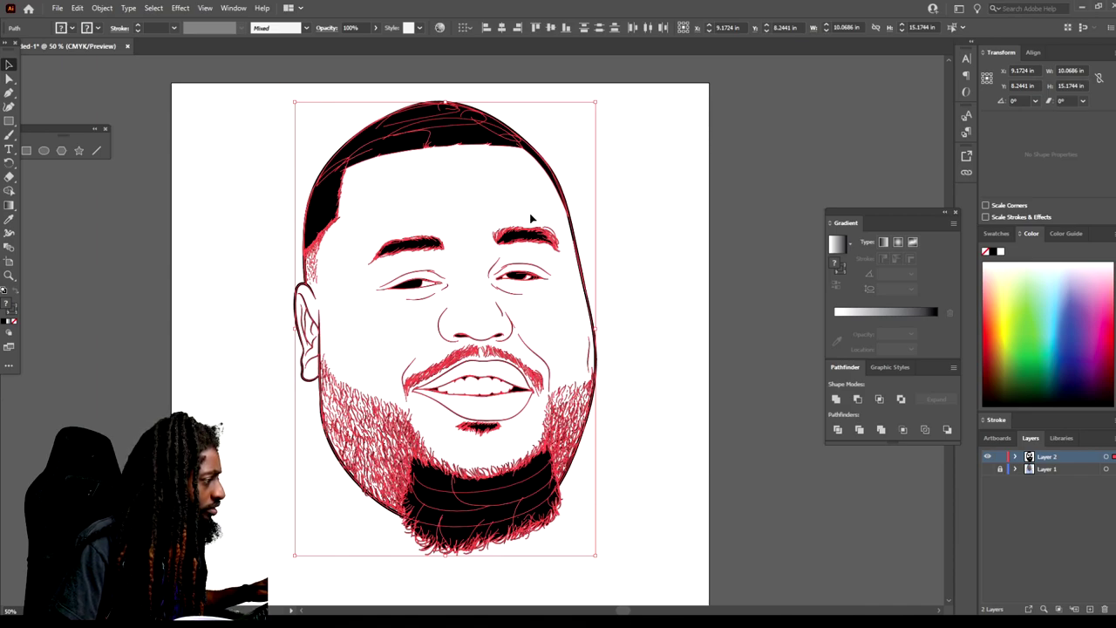
Expand the appearance of the selected line art and combine it with Pathfinder Merge.
click(101, 9)
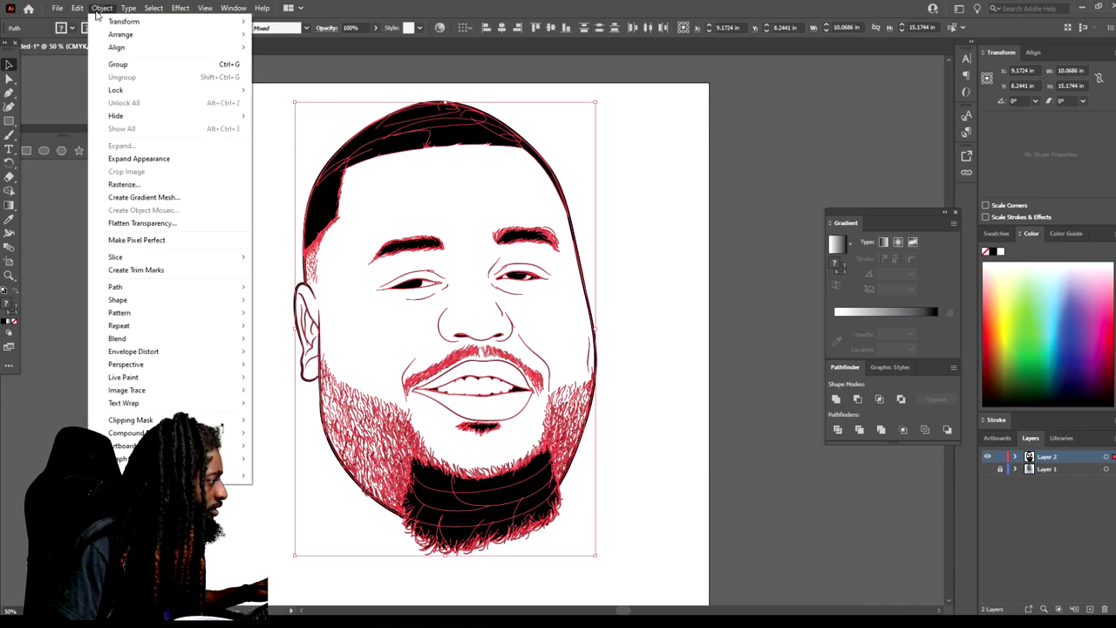
click(198, 160)
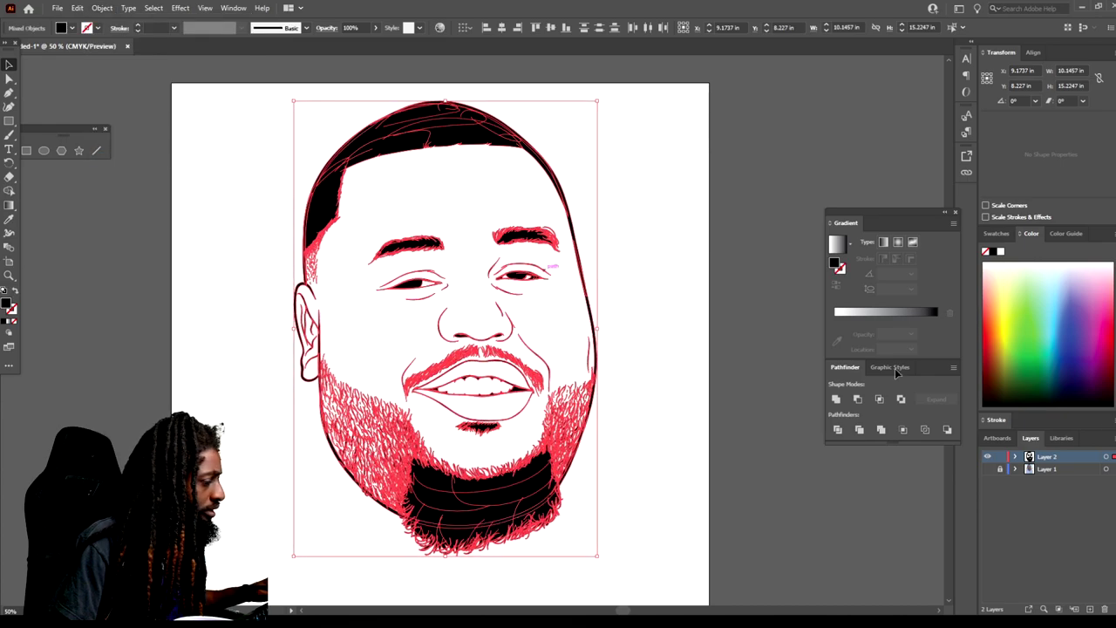
click(882, 430)
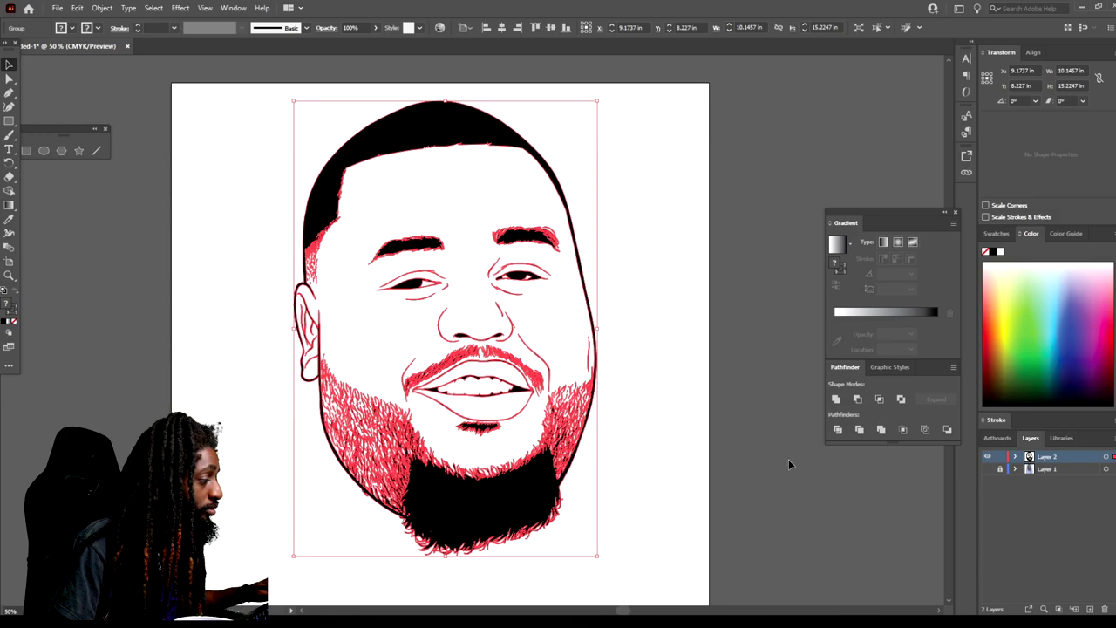
click(764, 456)
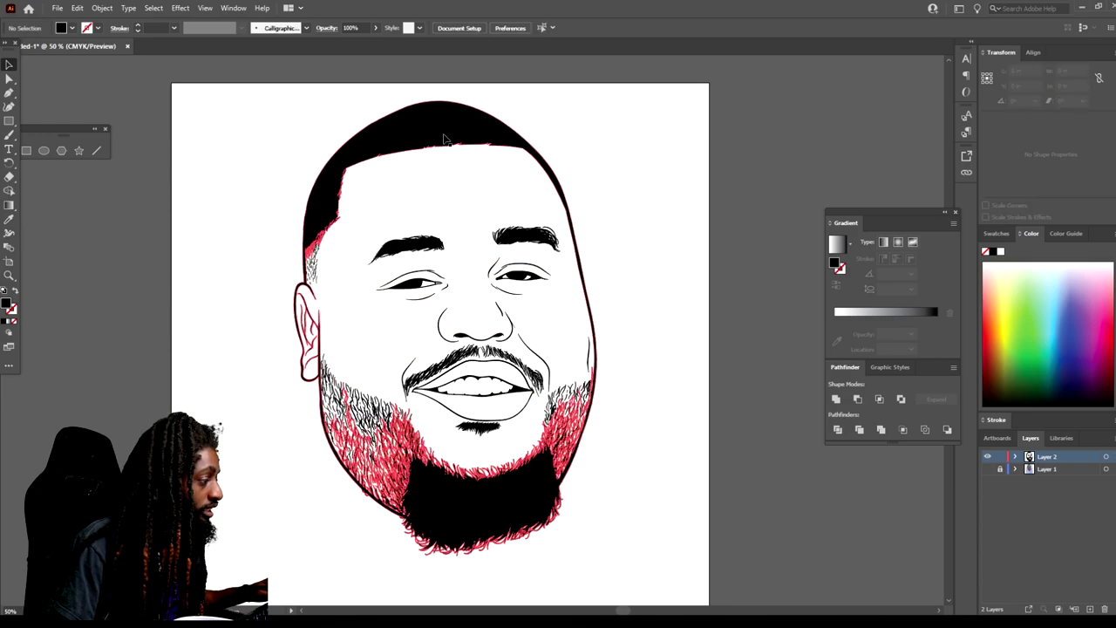
drag(240, 529, 743, 157)
scroll(603, 357, down, 2)
click(605, 361)
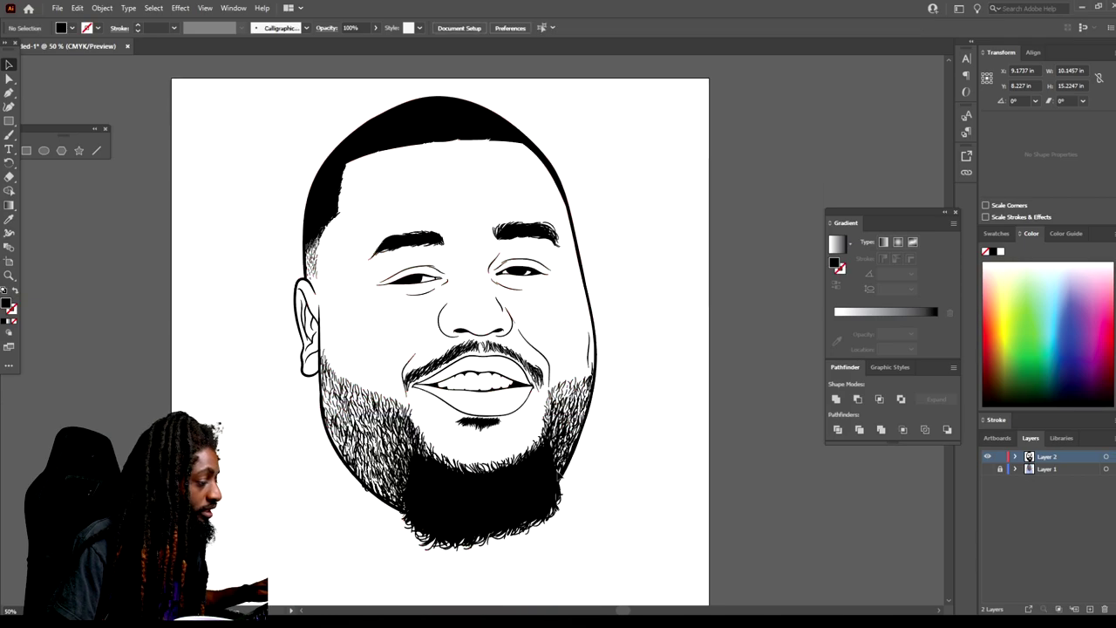
Duplicate Layer 2, lock the copy, and make the original Layer 2 active.
drag(1044, 456, 1091, 608)
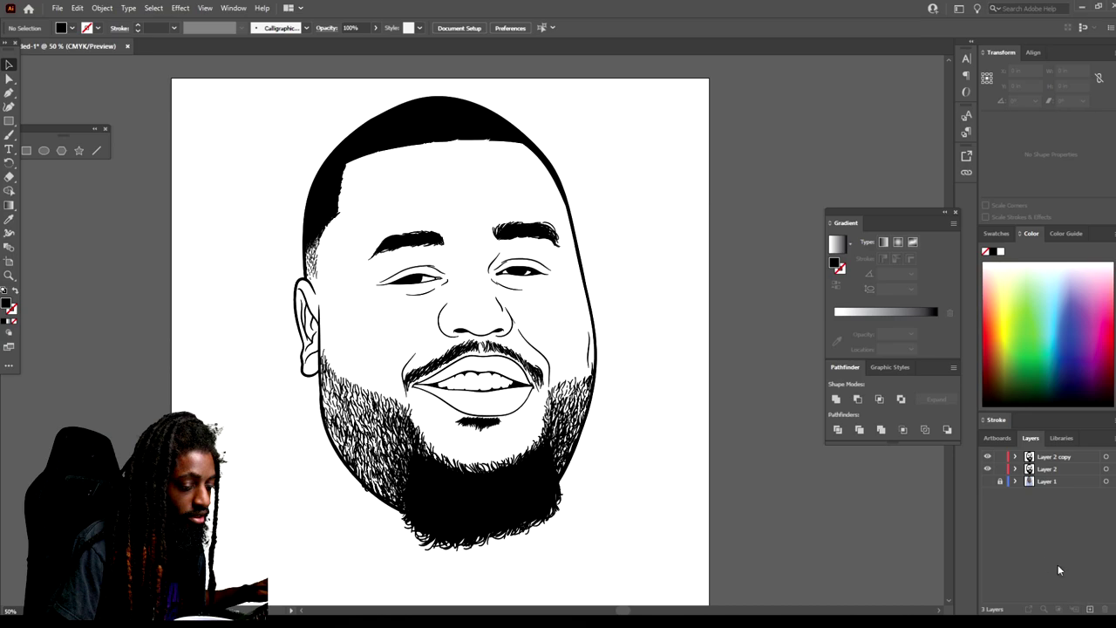
click(1000, 456)
click(1052, 470)
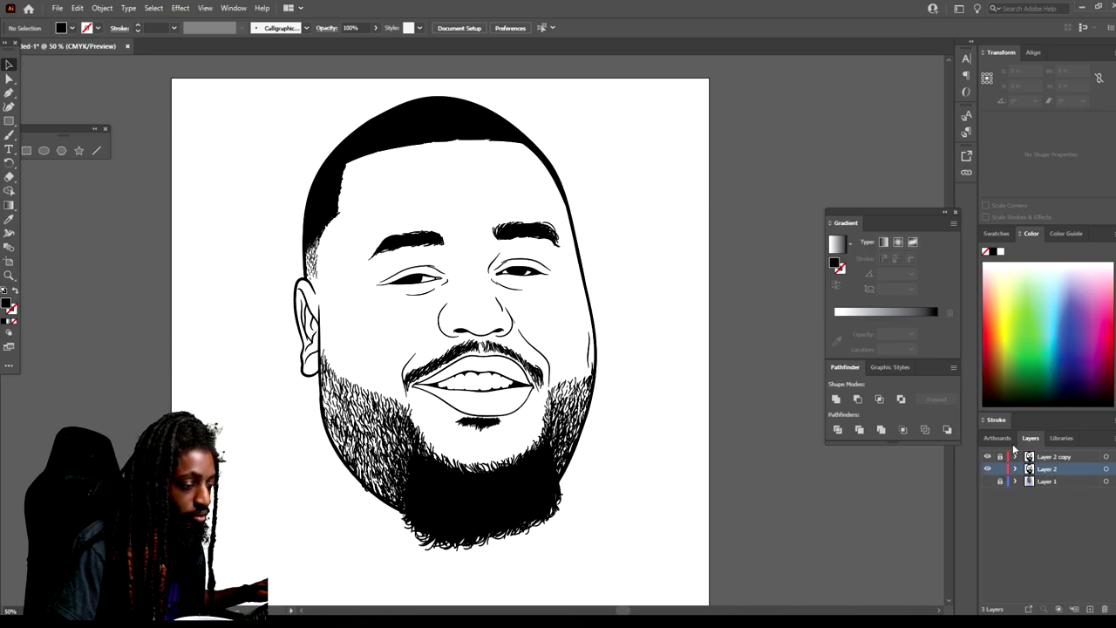
Load the CHIWORLD SKIN TONES #1 swatch library from the pc files > New folder directory and dock it with the color swatches.
click(992, 232)
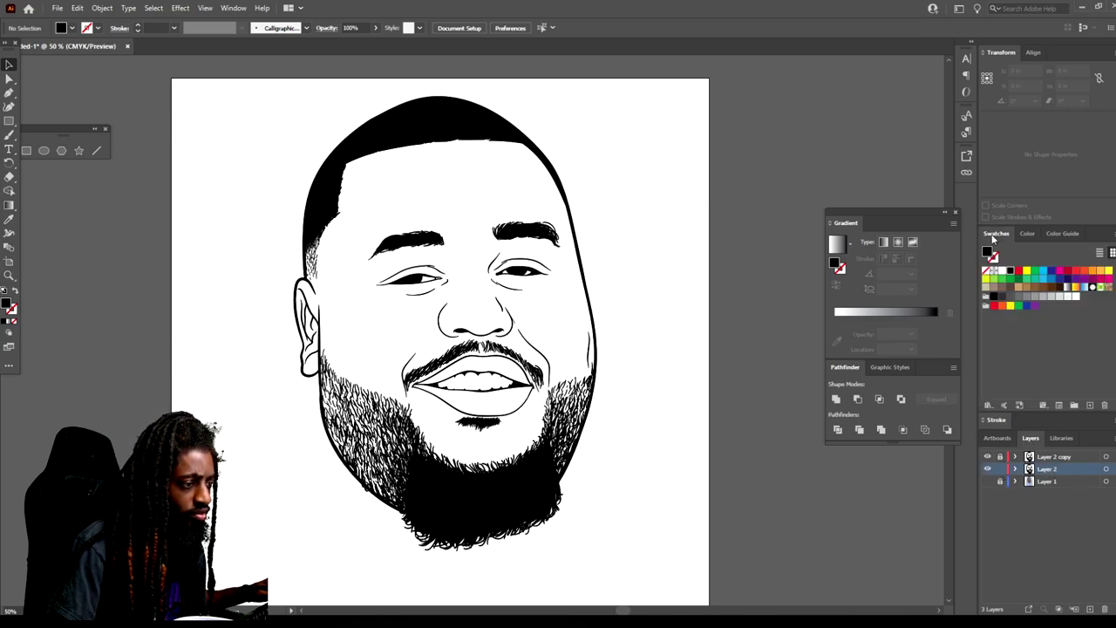
click(988, 405)
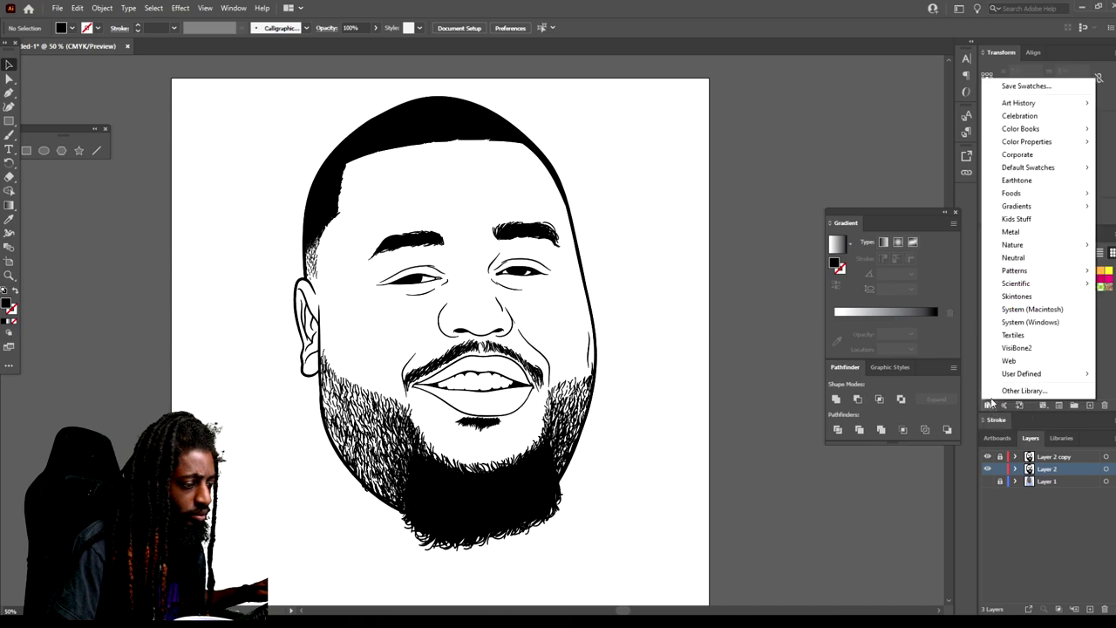
click(1010, 391)
scroll(102, 175, down, 6)
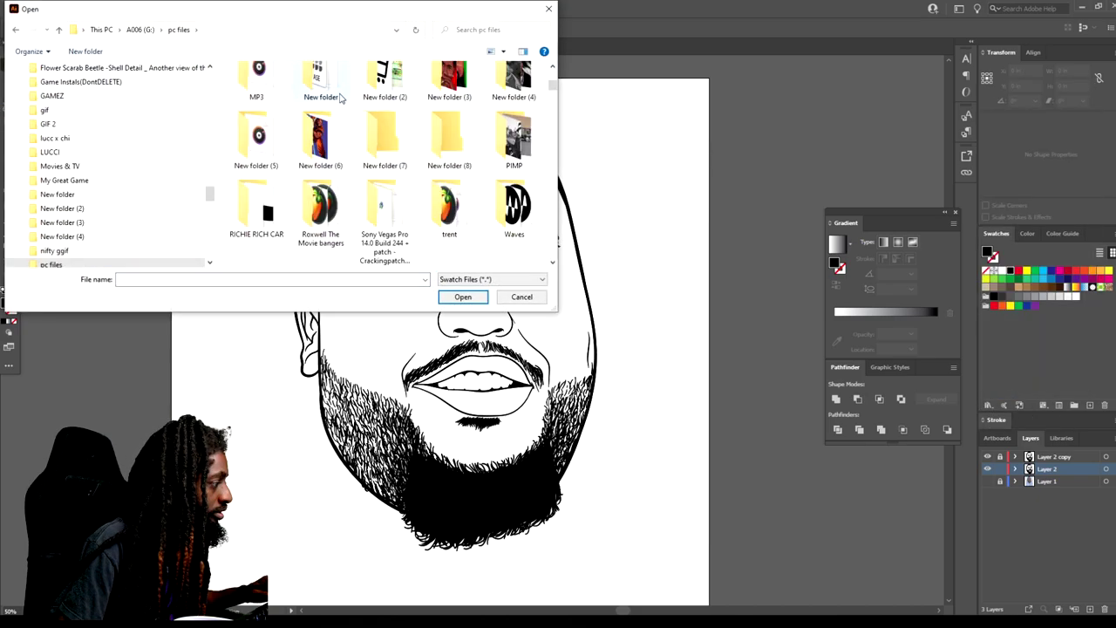
double_click(341, 98)
double_click(340, 99)
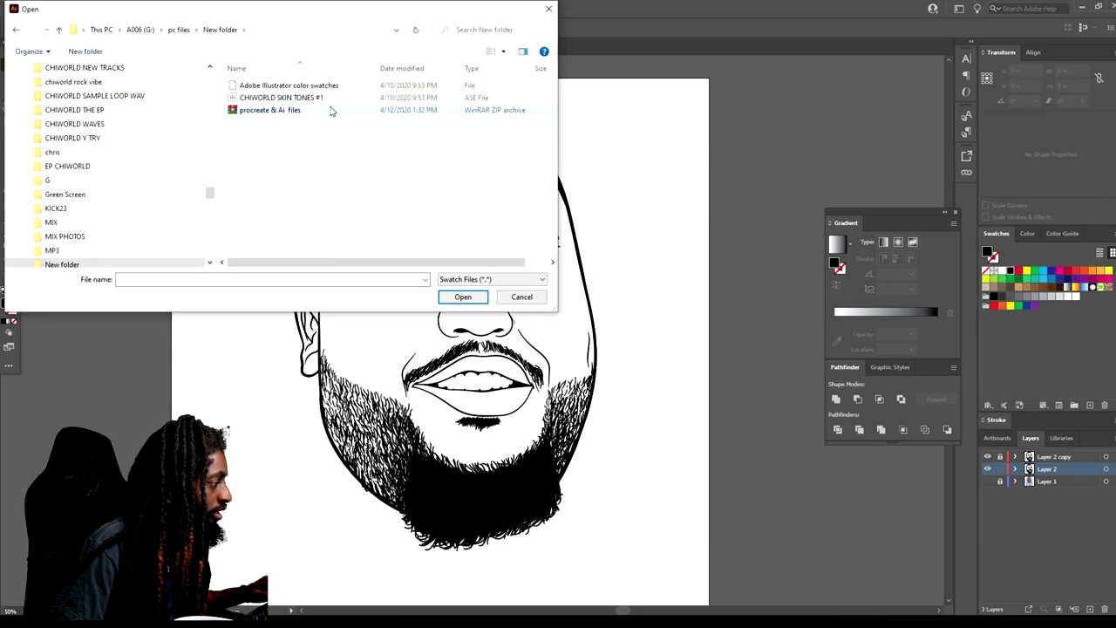
double_click(281, 99)
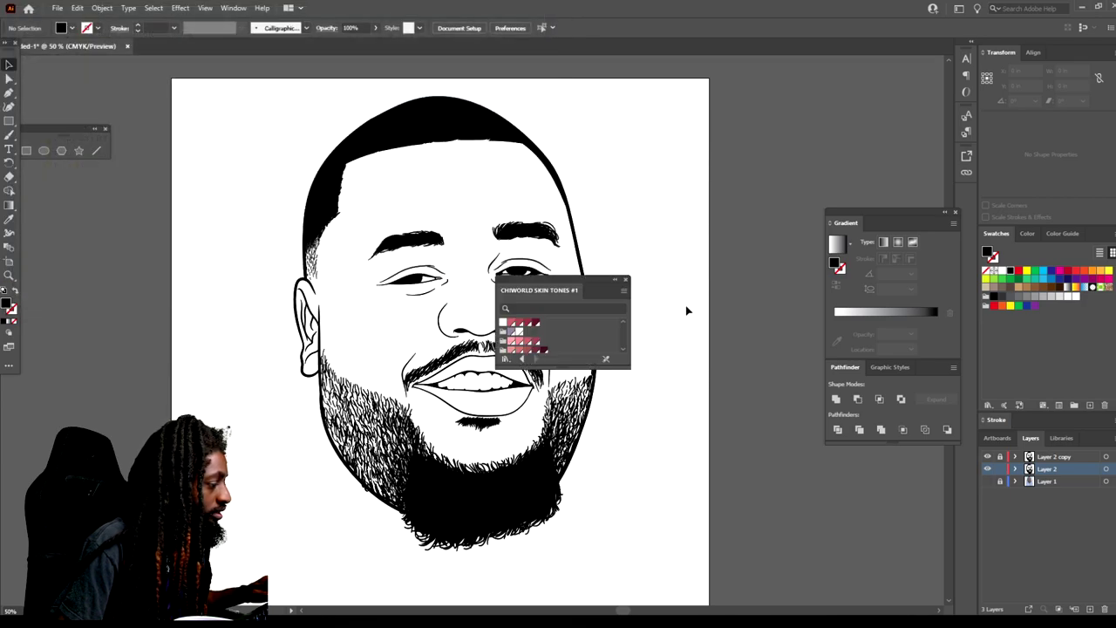
drag(574, 281, 1057, 236)
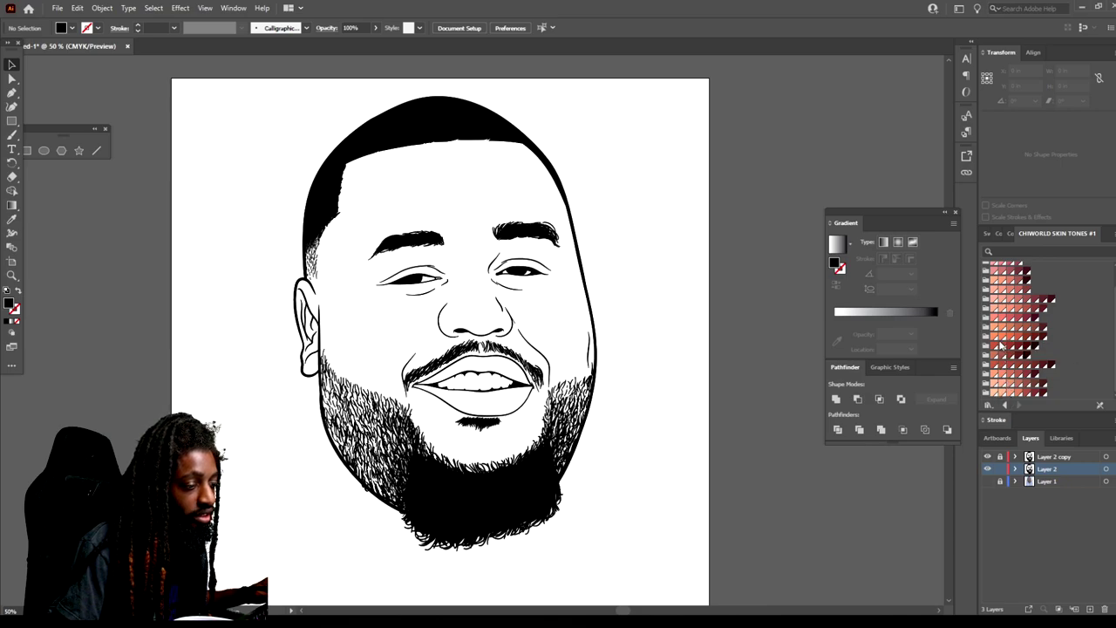
Draw an orange skin-tone rectangle about 15.67 in by 16.51 in covering the whole head on Layer 2.
click(1002, 338)
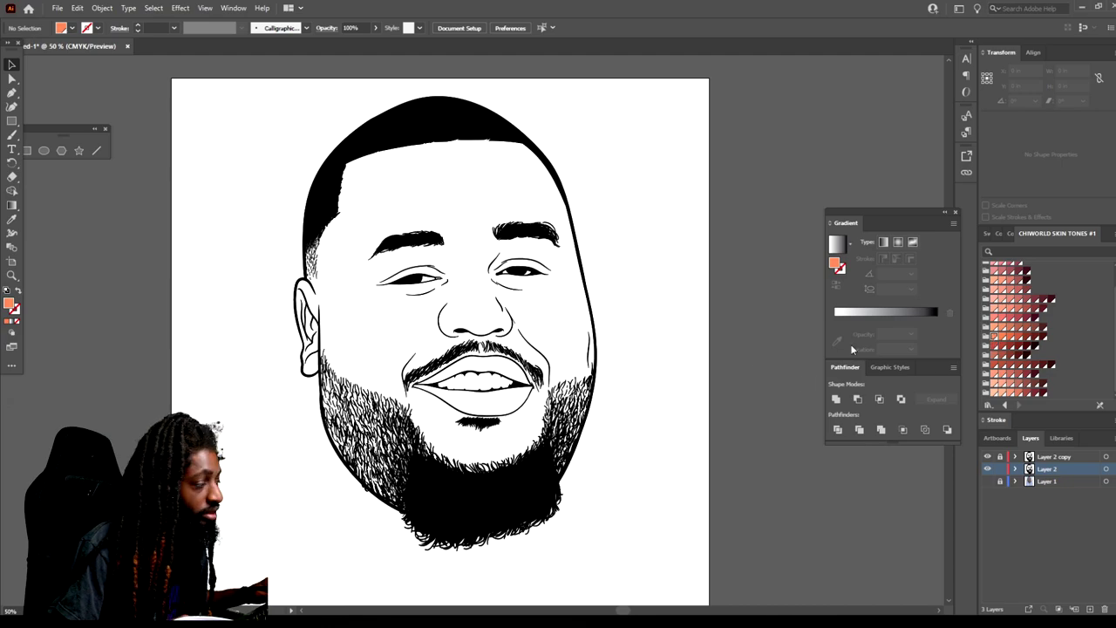
click(11, 120)
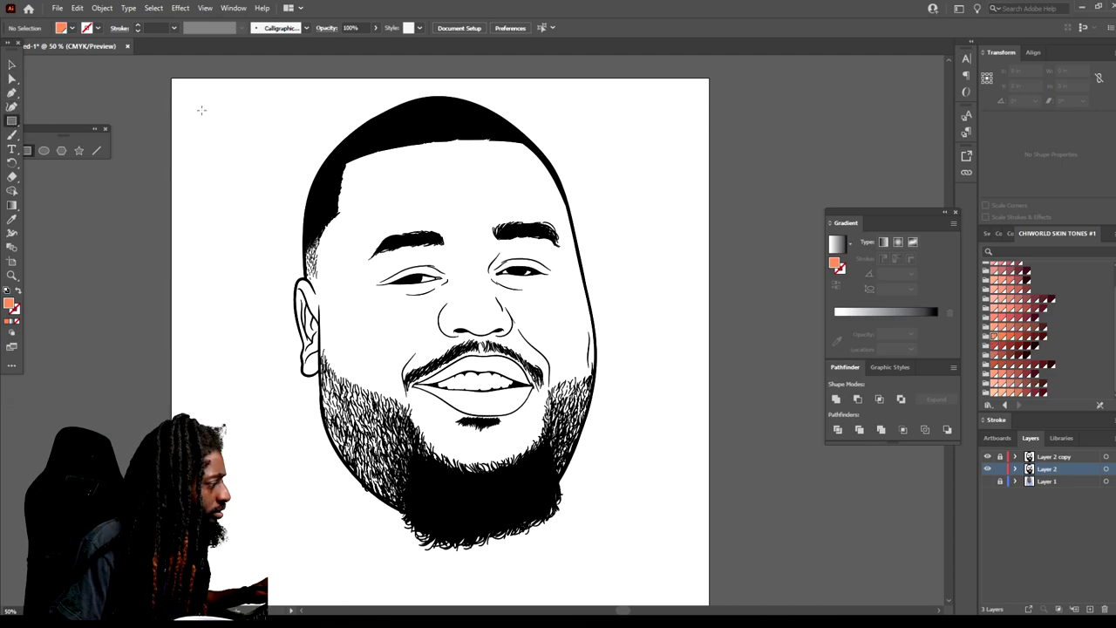
mouse_move(231, 83)
mouse_down()
mouse_move(700, 547)
mouse_move(699, 575)
mouse_up()
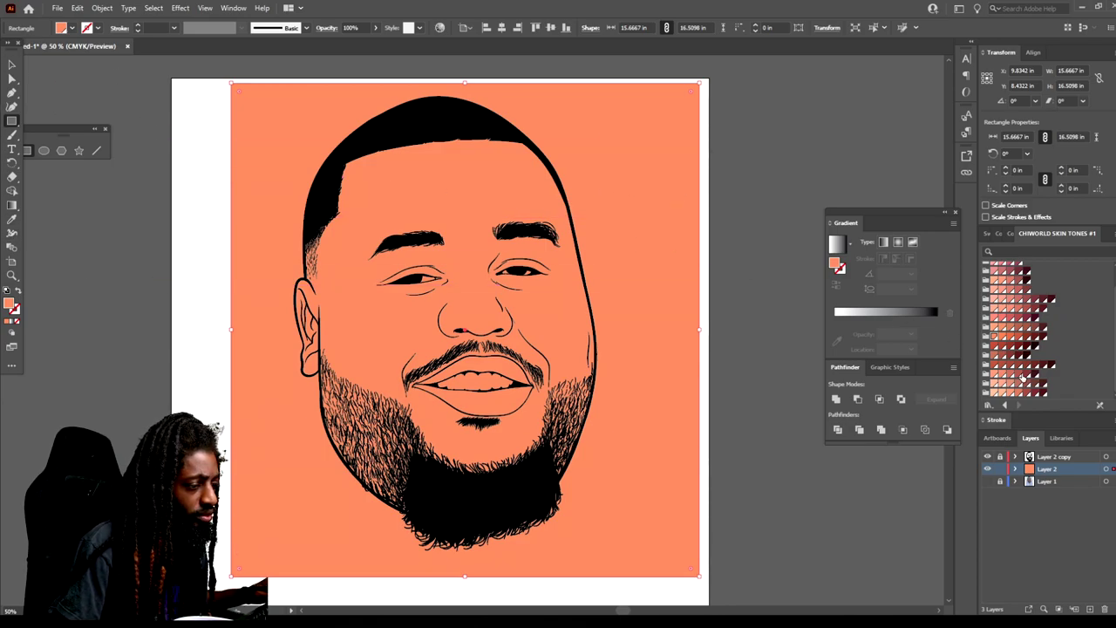
Try several skin-tone swatches on the rectangle and settle on a light peach-orange fill.
click(1003, 391)
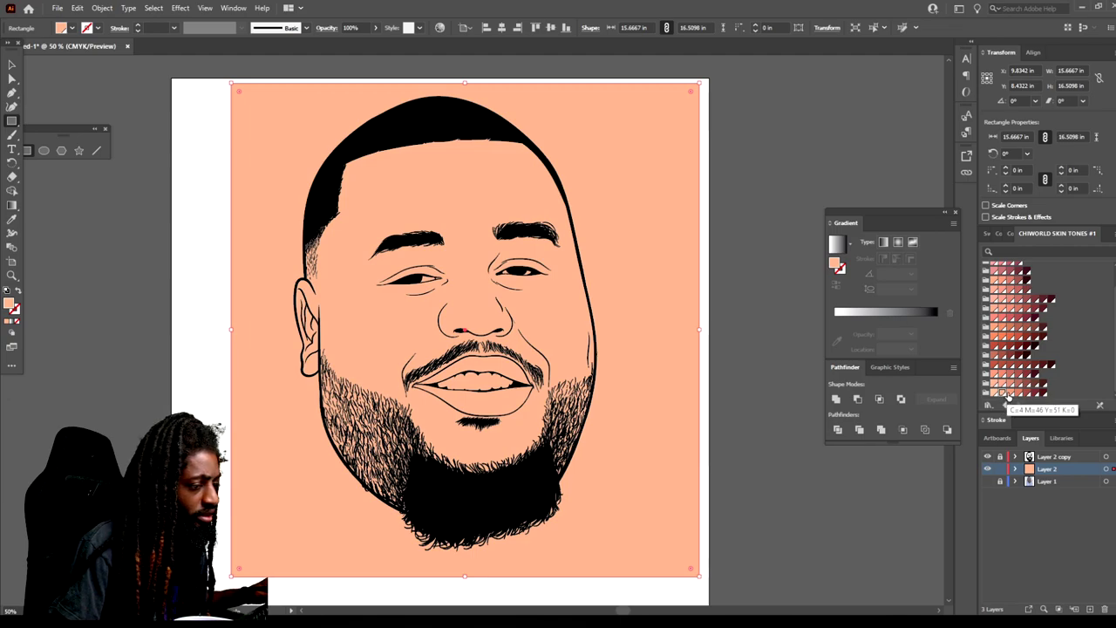
click(1008, 394)
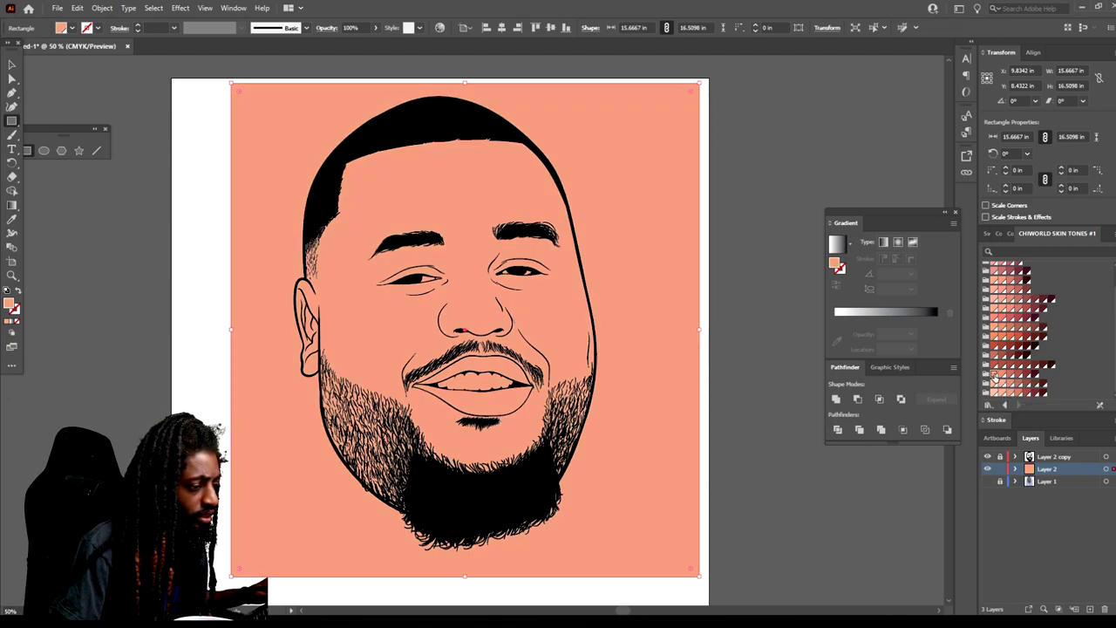
click(995, 340)
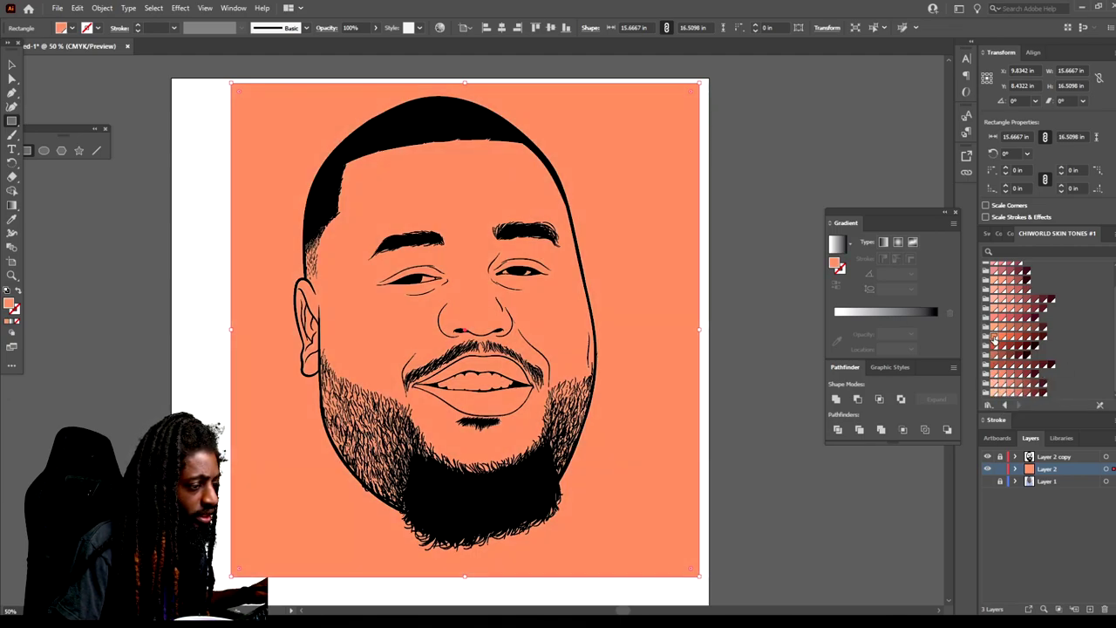
click(994, 333)
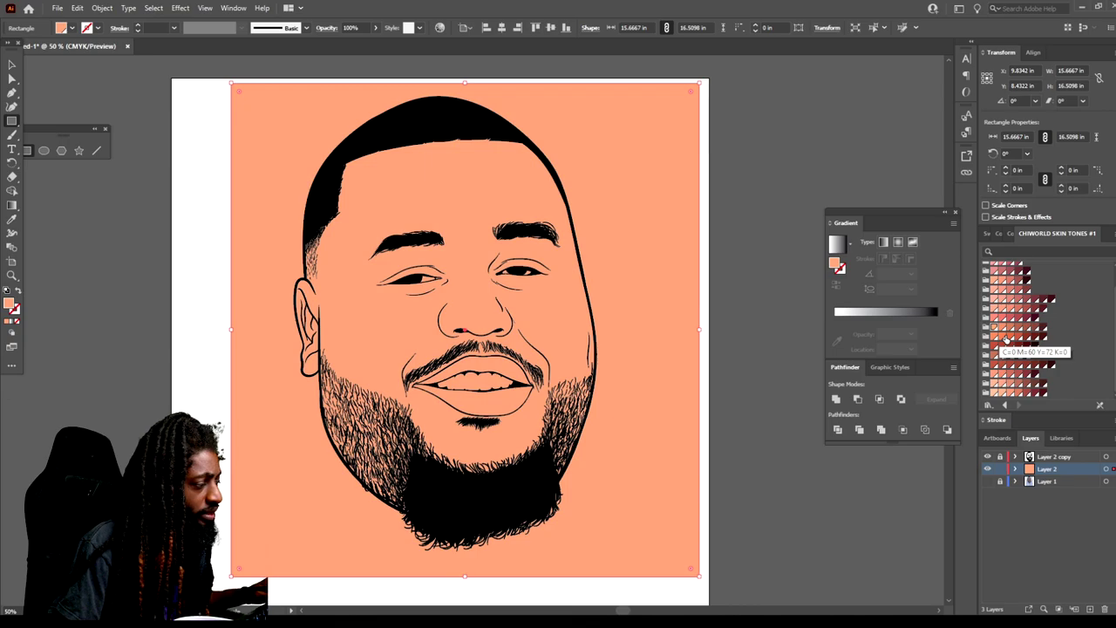
Send the skin-tone rectangle to the back of Layer 2 and combine it with the line art using Pathfinder Merge.
click(11, 64)
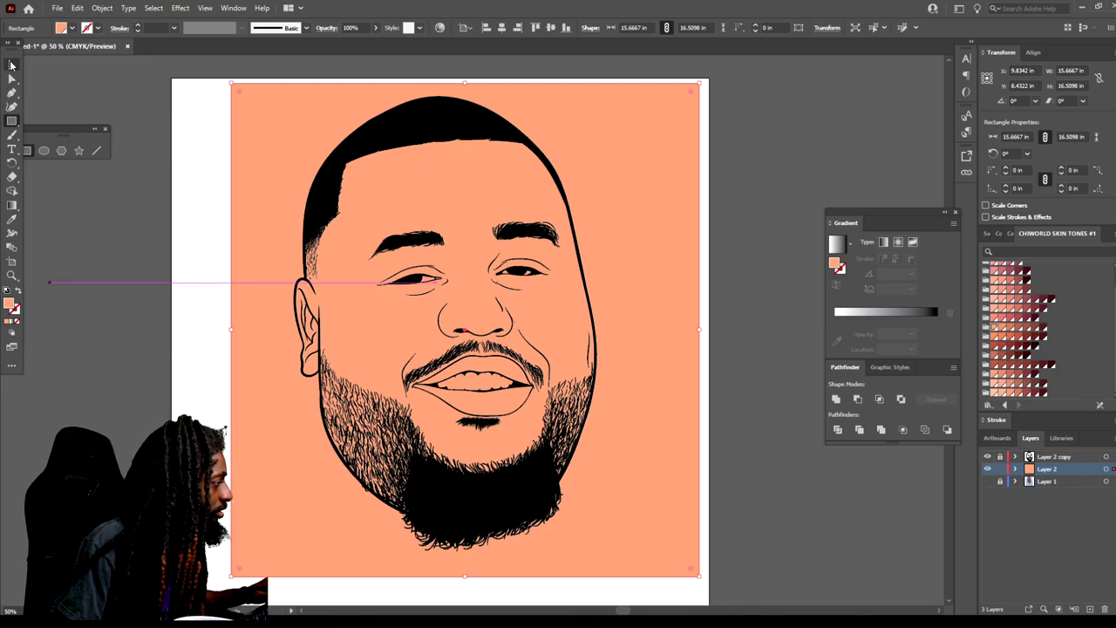
right_click(260, 149)
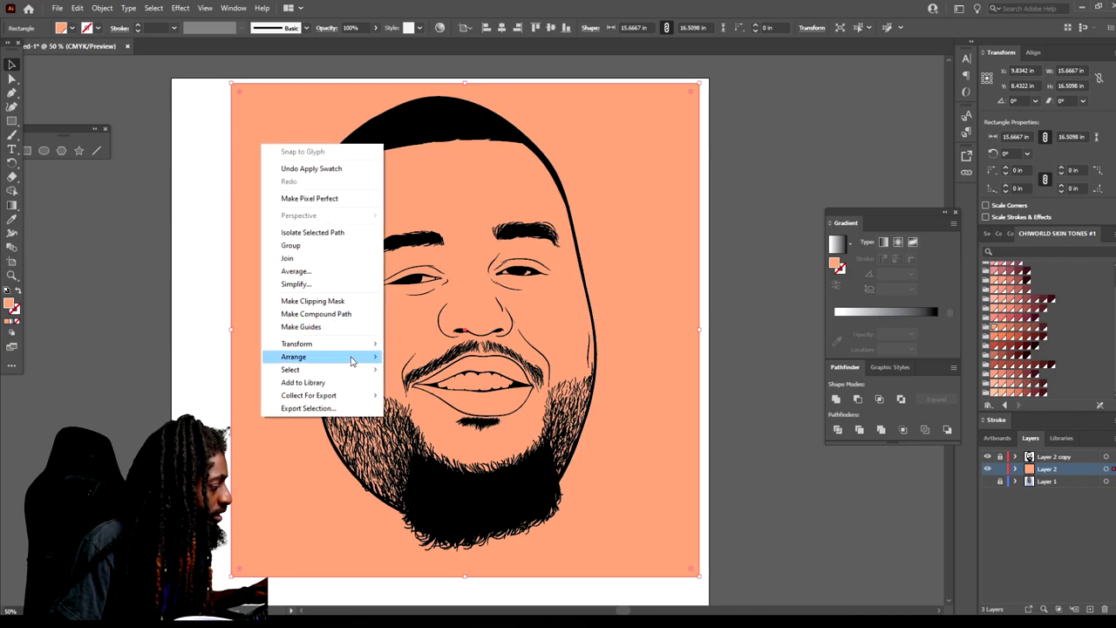
mouse_move(352, 357)
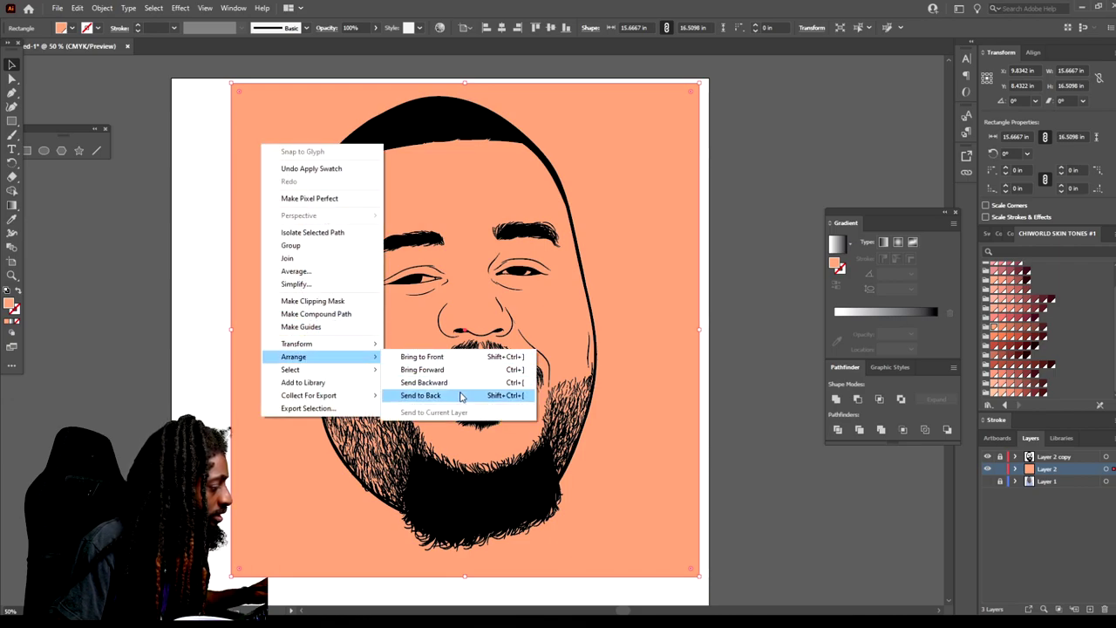
click(462, 397)
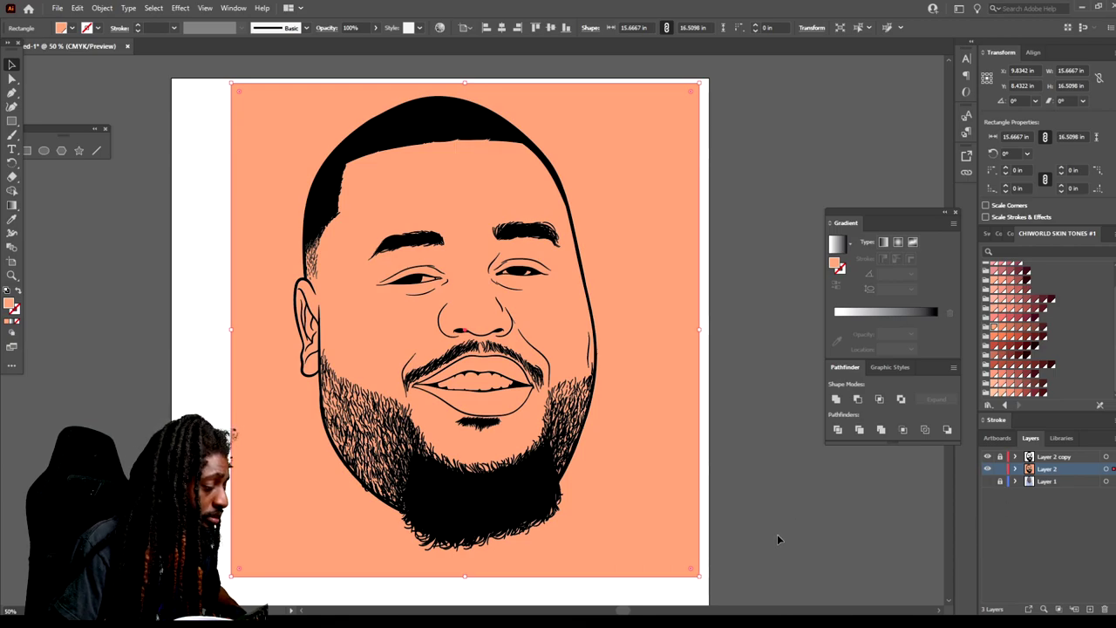
scroll(604, 516, left, 2)
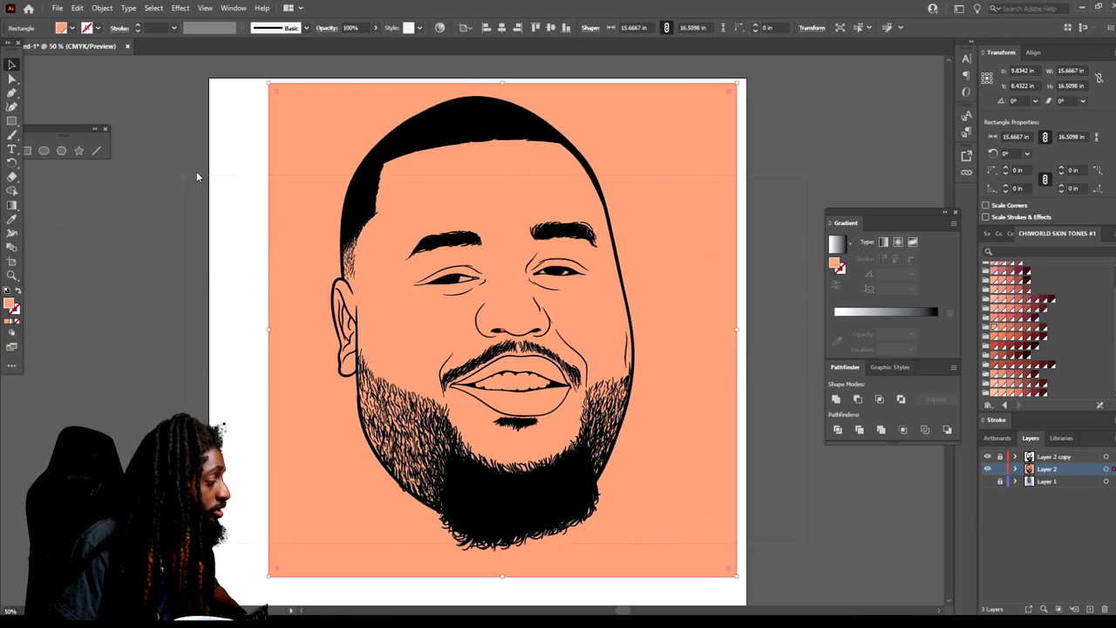
key(ctrl+a)
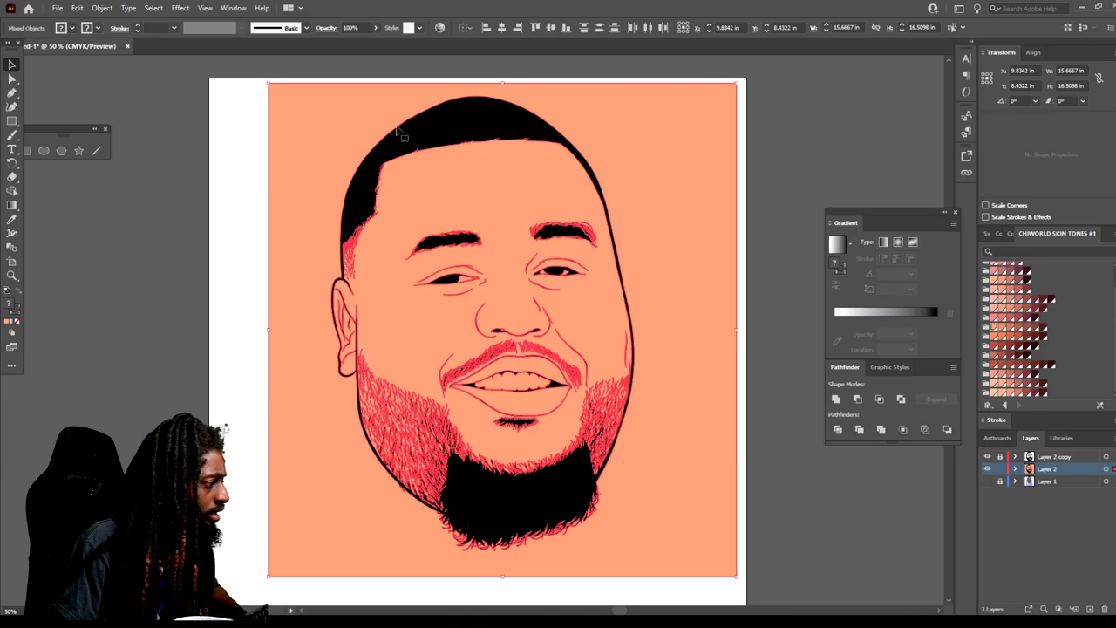
click(881, 430)
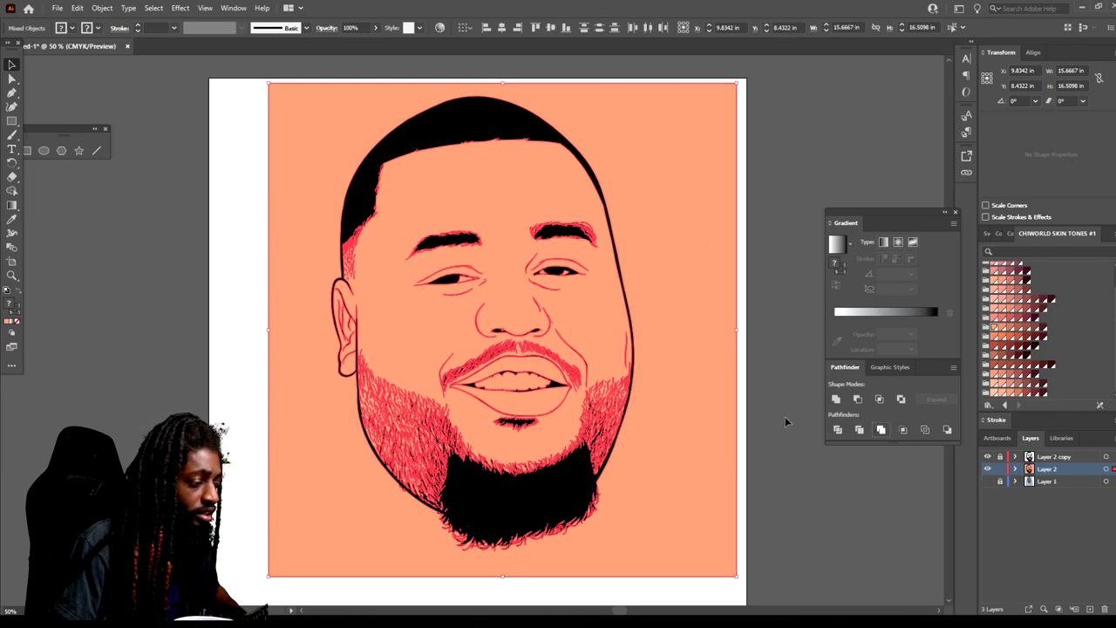
Isolate the merged group, delete the skin-tone area outside the head, and exit isolation mode.
right_click(666, 252)
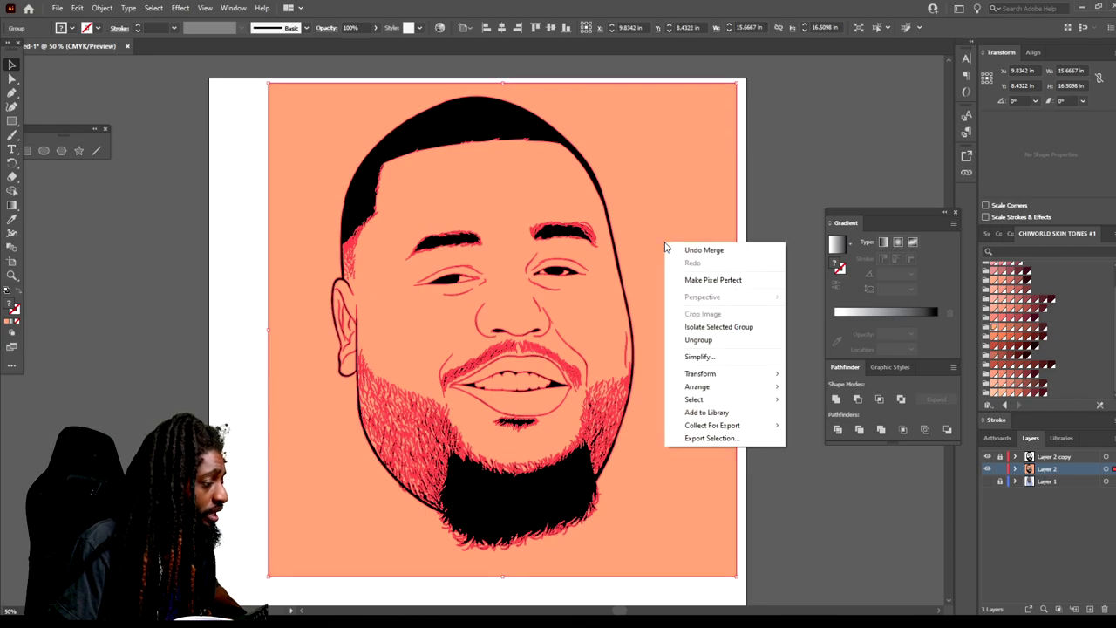
click(694, 328)
click(685, 271)
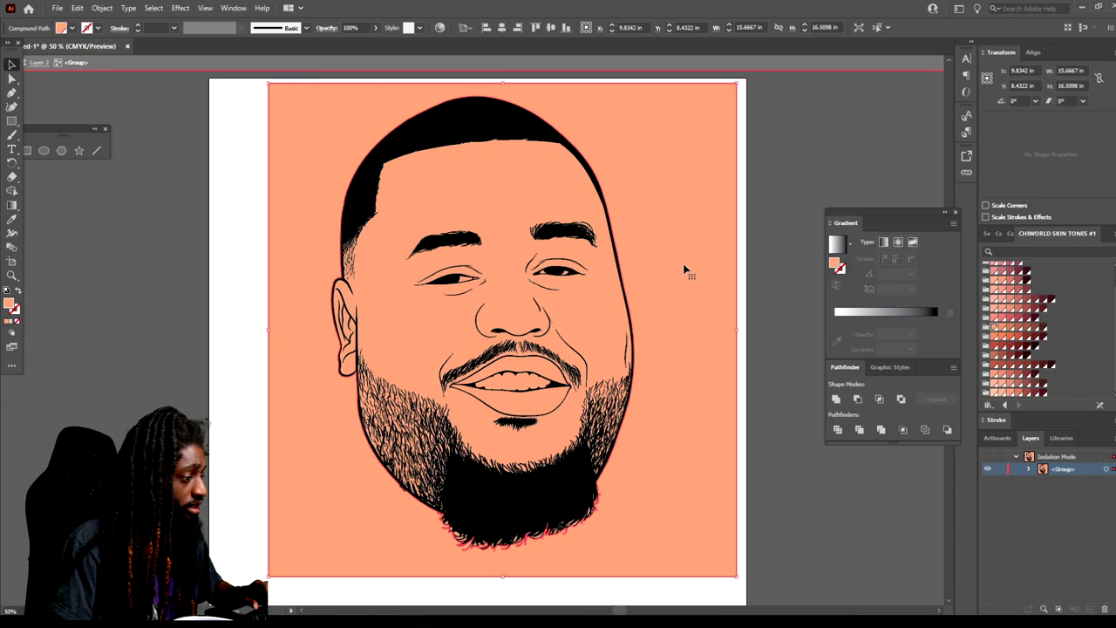
key(Delete)
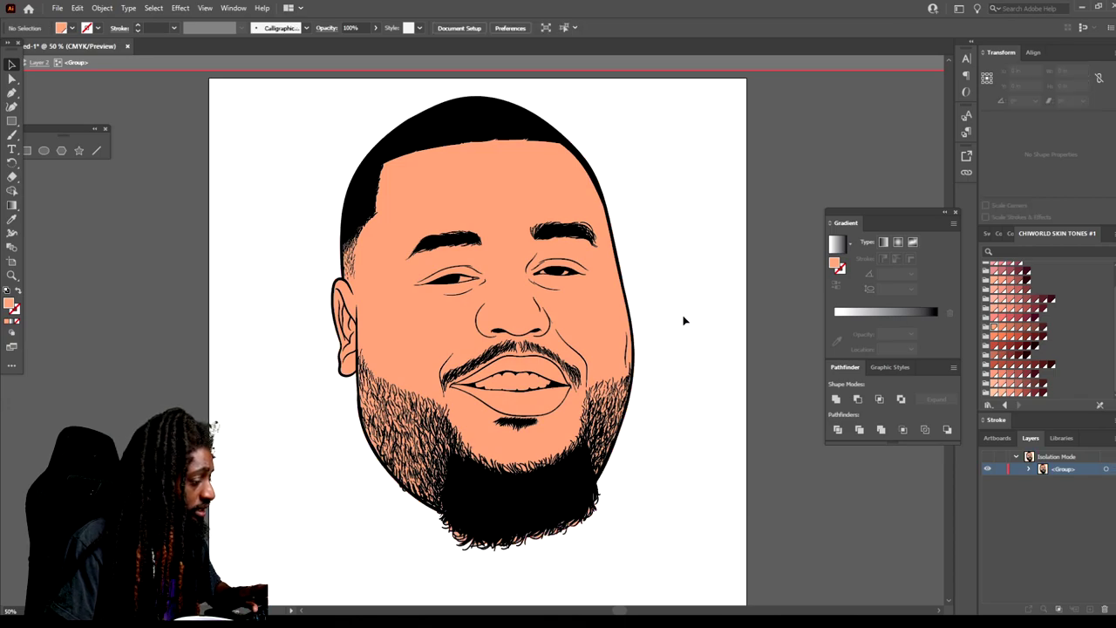
double_click(669, 459)
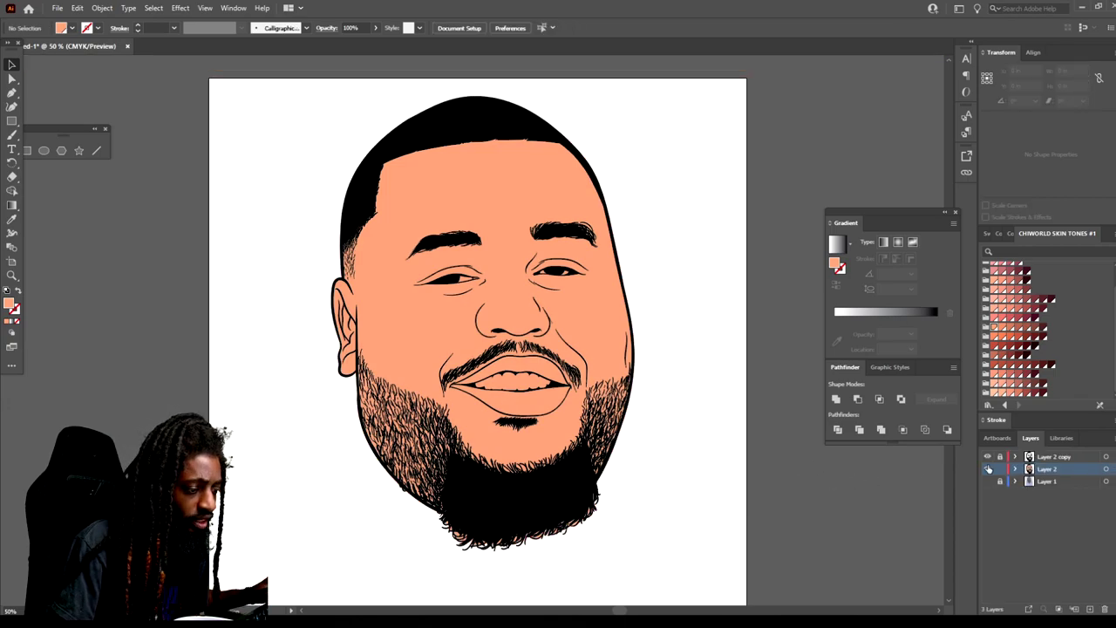
Expand the group inside Layer 2, lock its line art paths, and collapse the layer again.
click(1015, 469)
click(1031, 482)
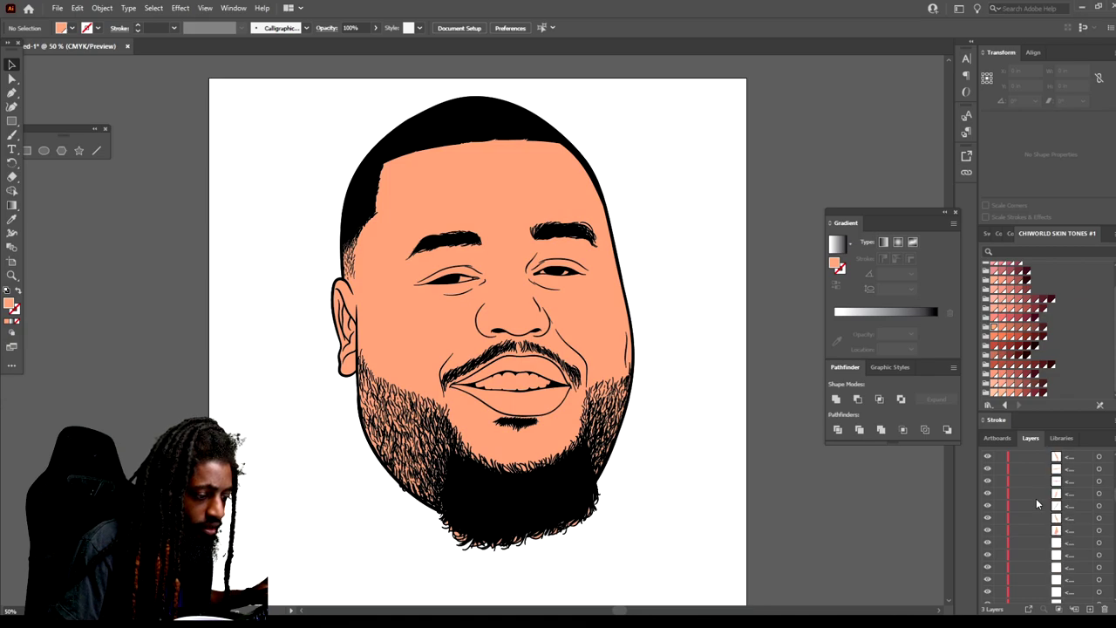
drag(1000, 517, 1000, 443)
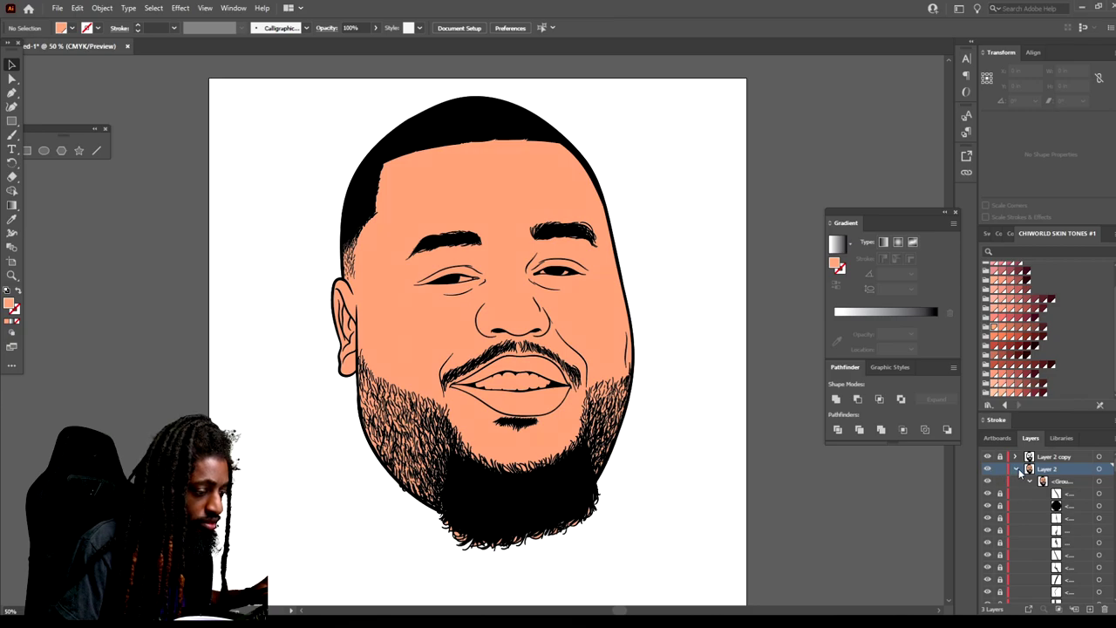
click(1017, 470)
Isolate the Layer 2 group and delete the skin-tone fragments caught between the hairs along the beard's lower edge.
scroll(483, 518, down, 3)
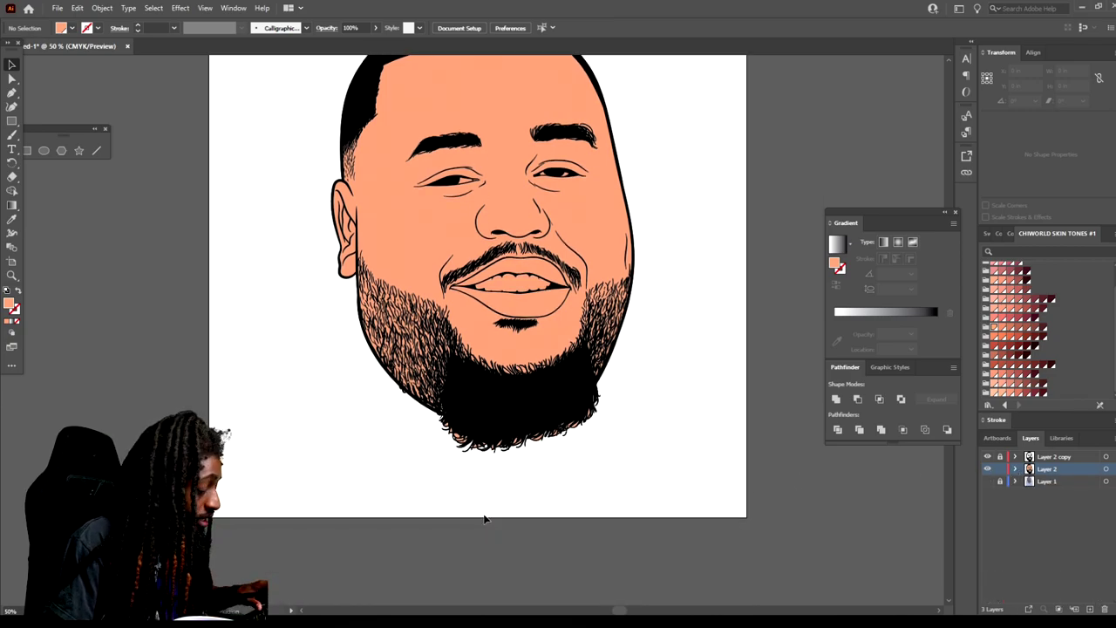
scroll(483, 518, up, 2)
scroll(486, 517, up, 1)
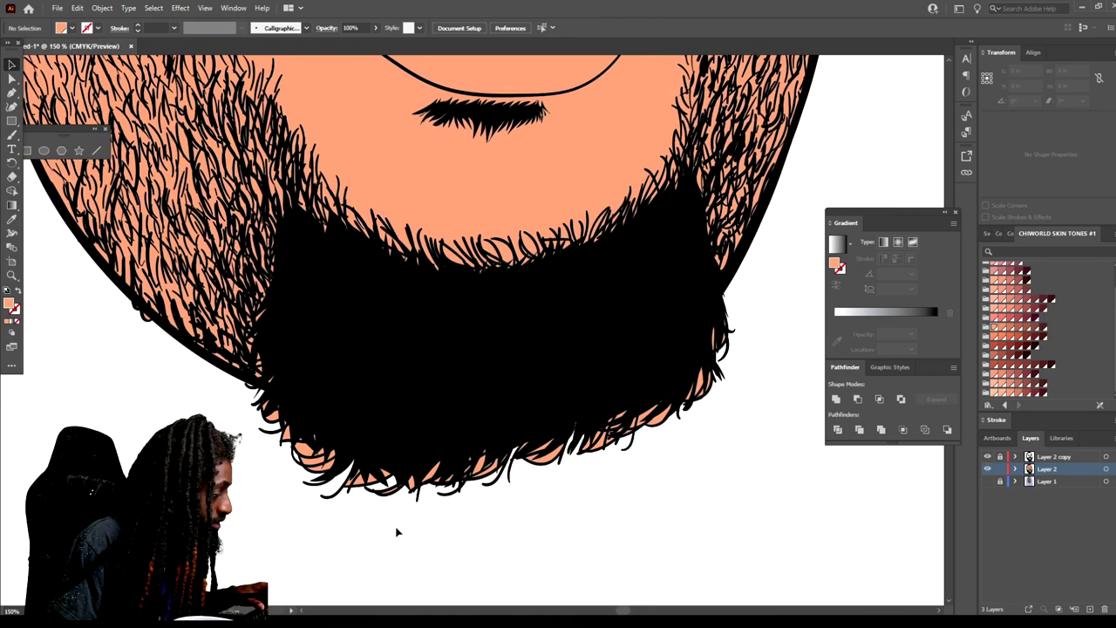
drag(674, 381, 671, 381)
right_click(525, 389)
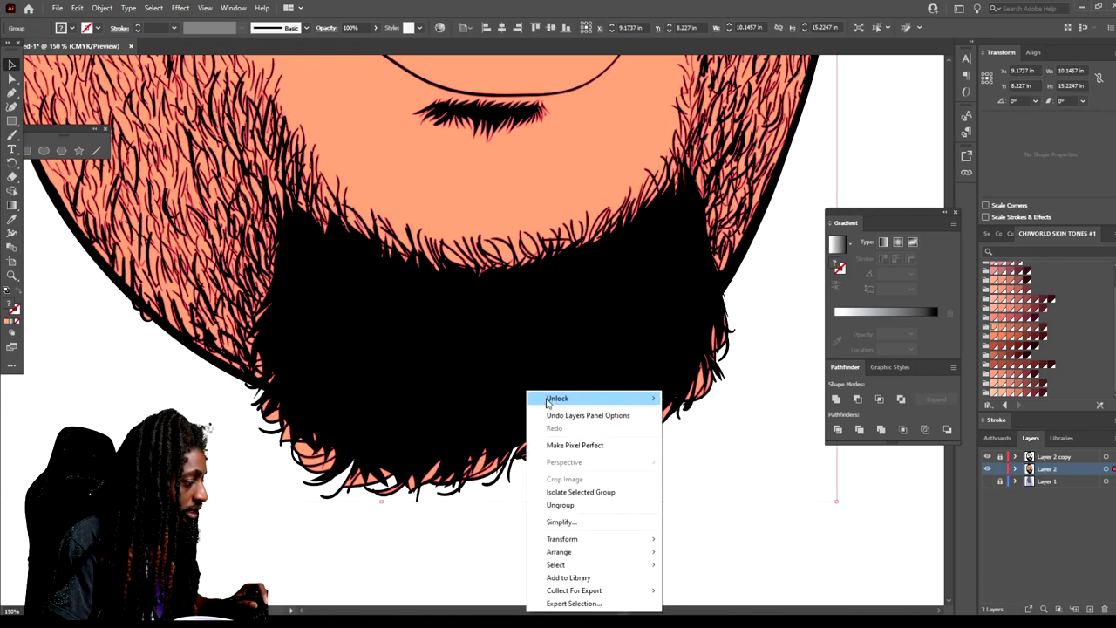
click(574, 493)
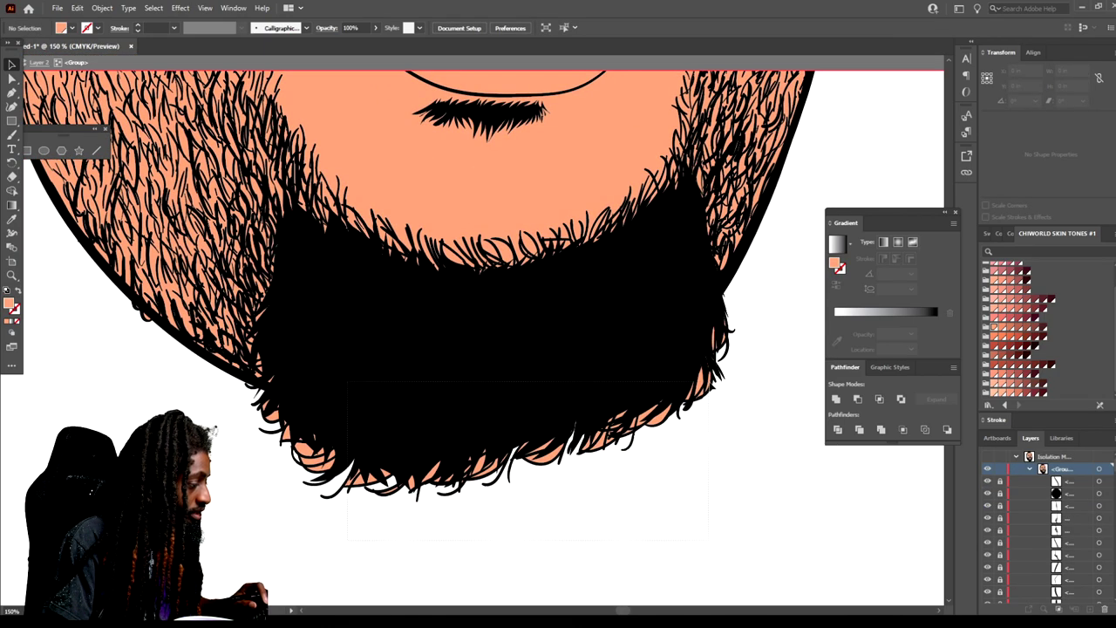
click(715, 390)
click(227, 530)
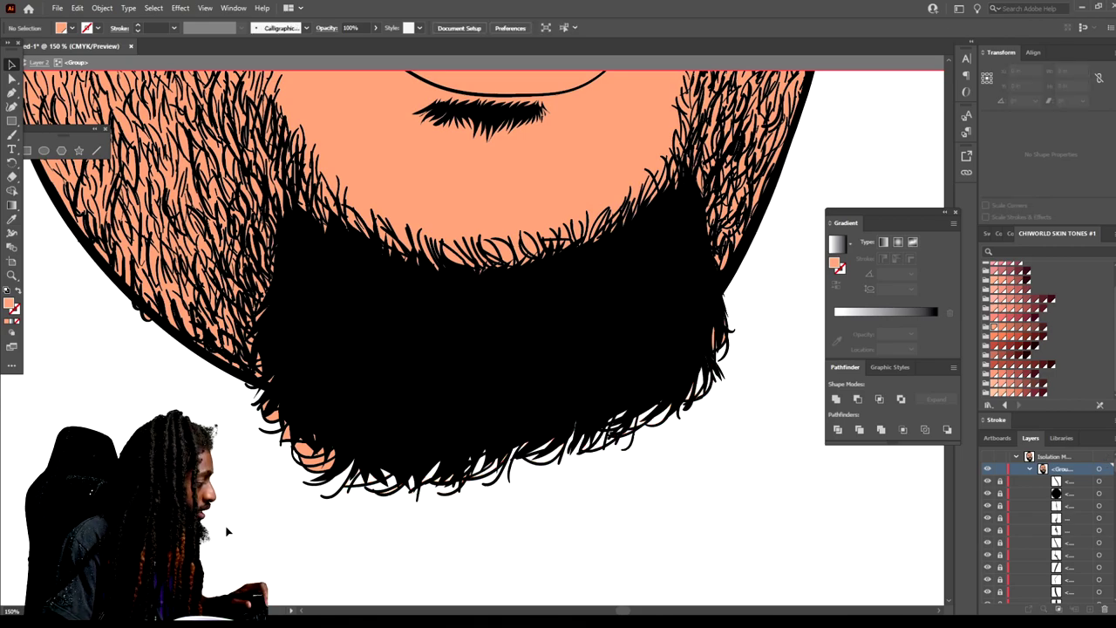
drag(372, 399, 391, 402)
key(Delete)
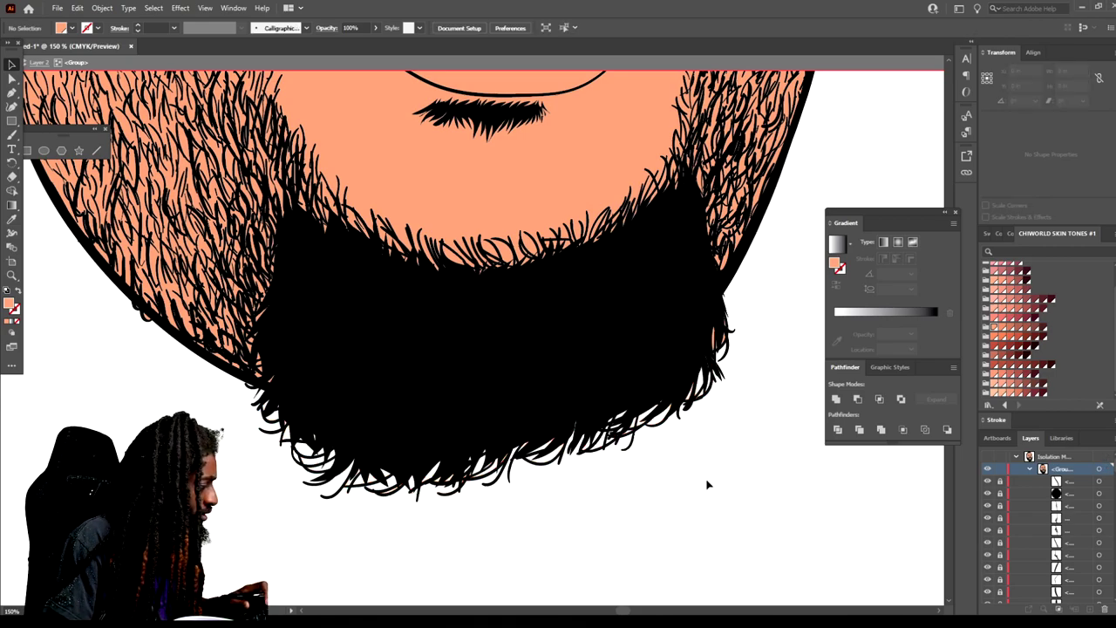
drag(845, 300, 842, 304)
key(Delete)
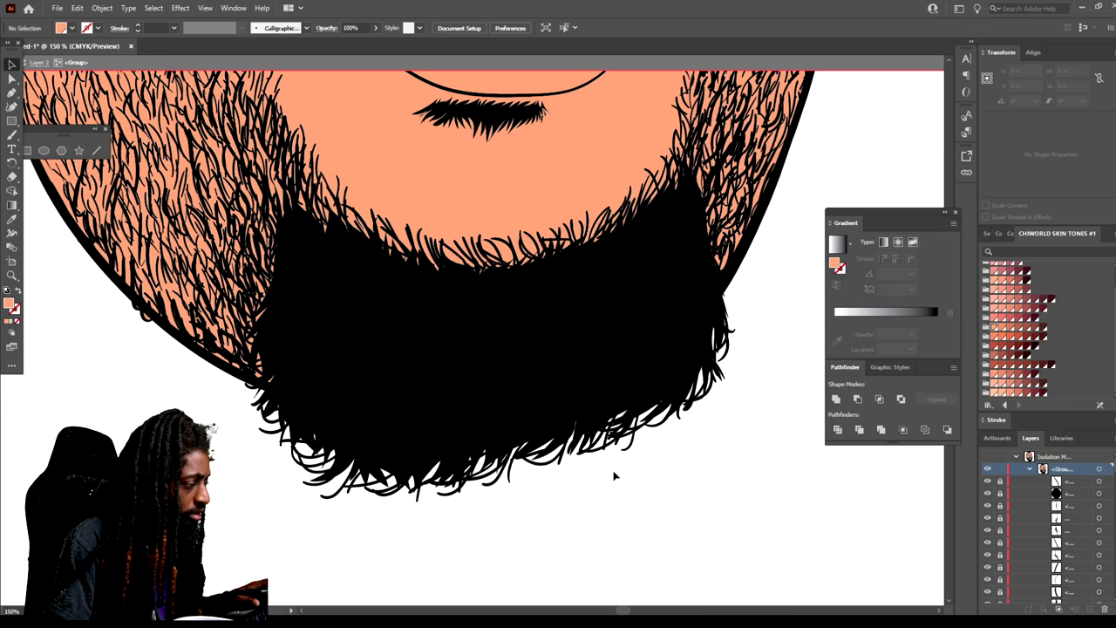
Remove the stray skin-coloured fill caught in the small hair loop just outside the jaw outline.
key(ctrl+minus)
scroll(428, 515, left, 2)
key(ctrl+equal)
scroll(298, 469, up, 1)
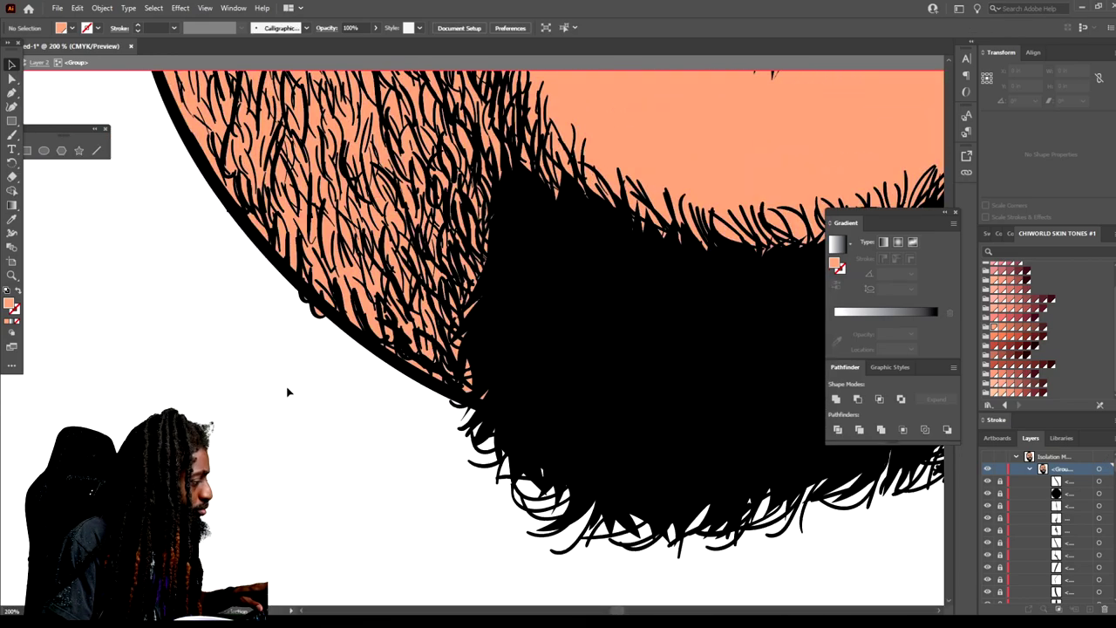
click(314, 303)
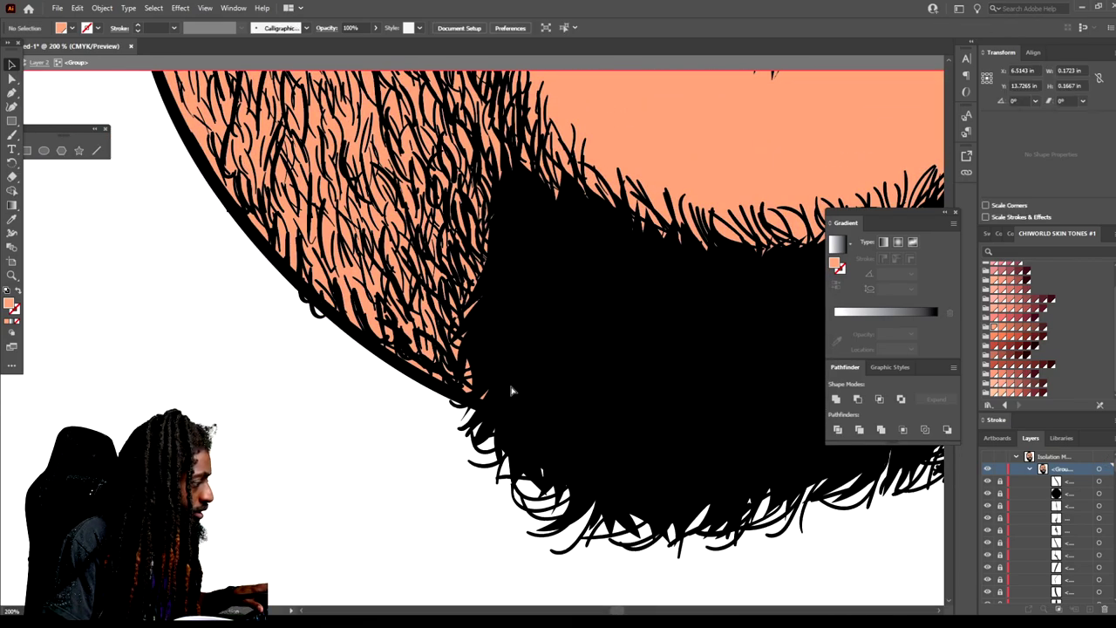
Fill the teeth and the whites of both eyes with white.
scroll(523, 397, down, 4)
scroll(554, 408, up, 3)
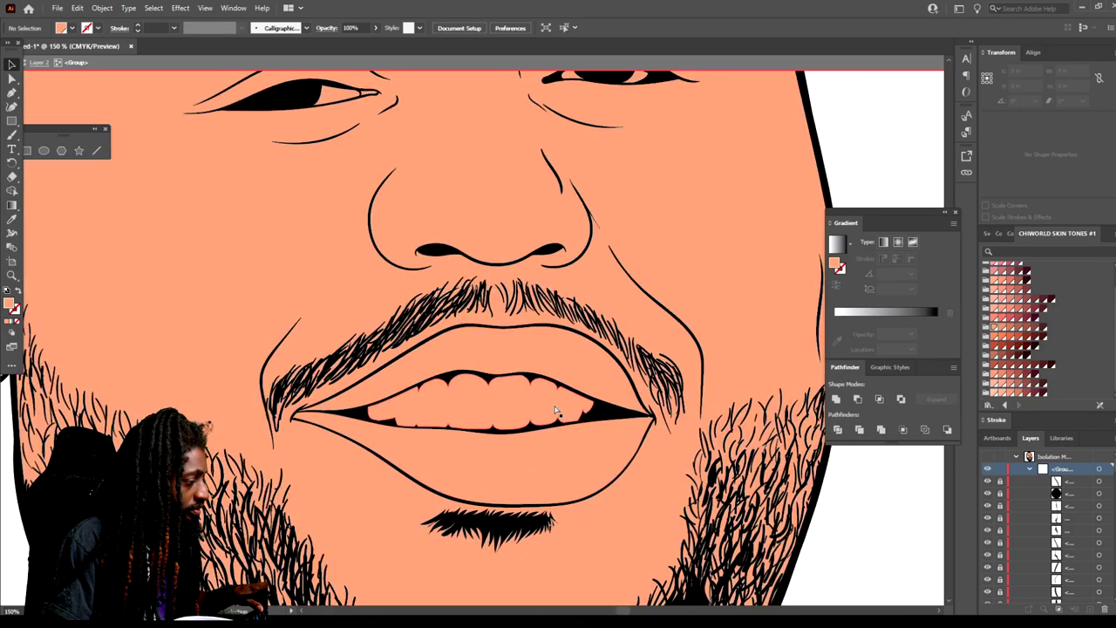
scroll(555, 410, up, 1)
click(519, 410)
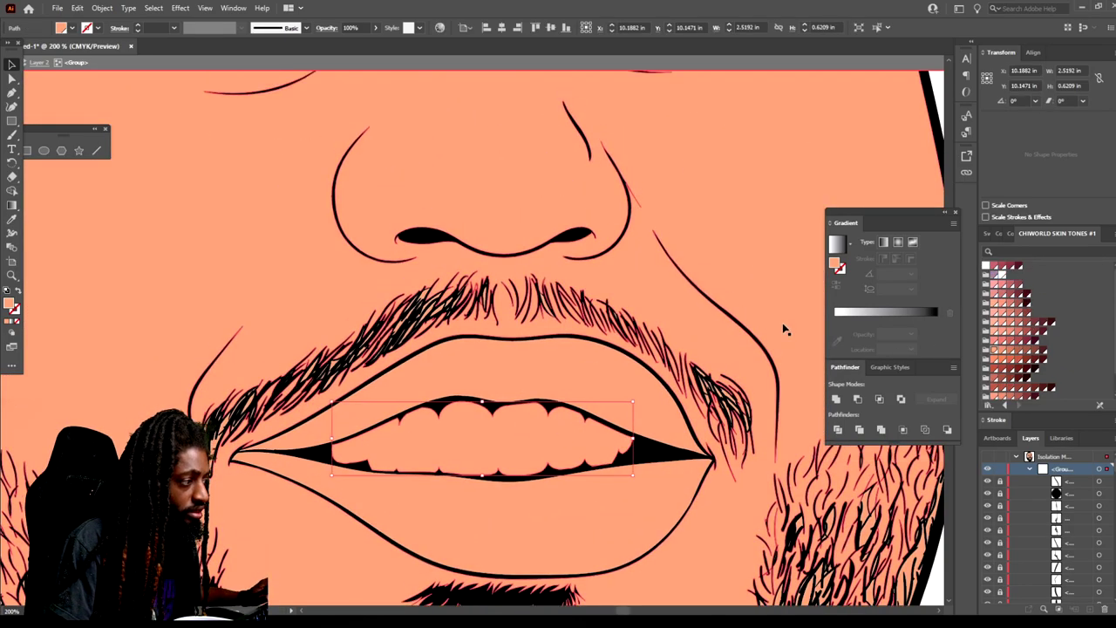
scroll(793, 333, up, 3)
click(541, 128)
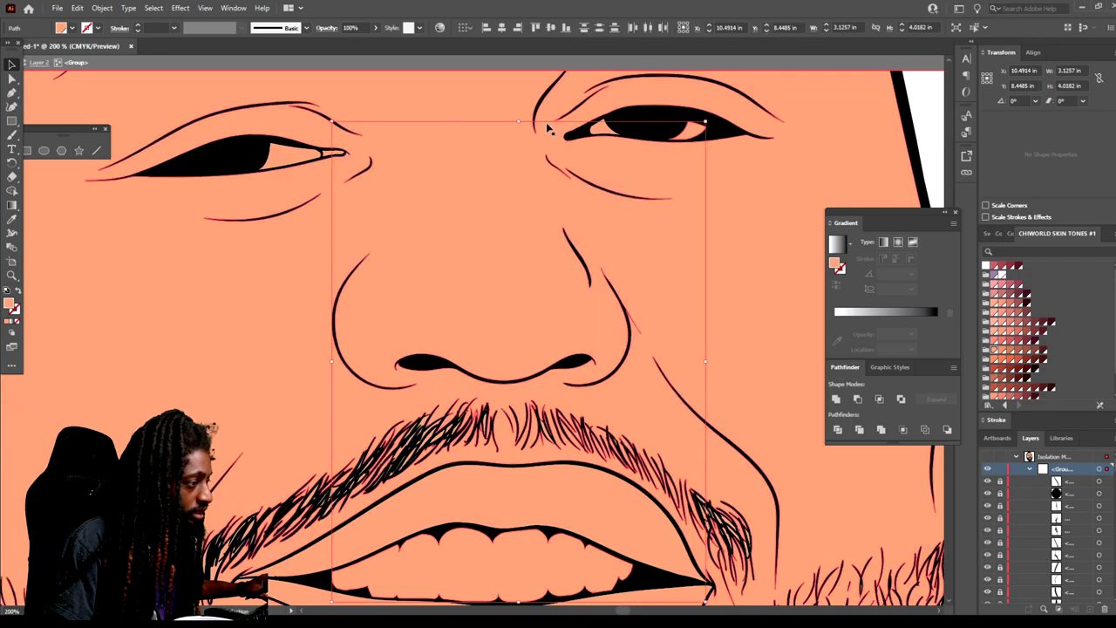
shift+click(598, 134)
shift+click(300, 160)
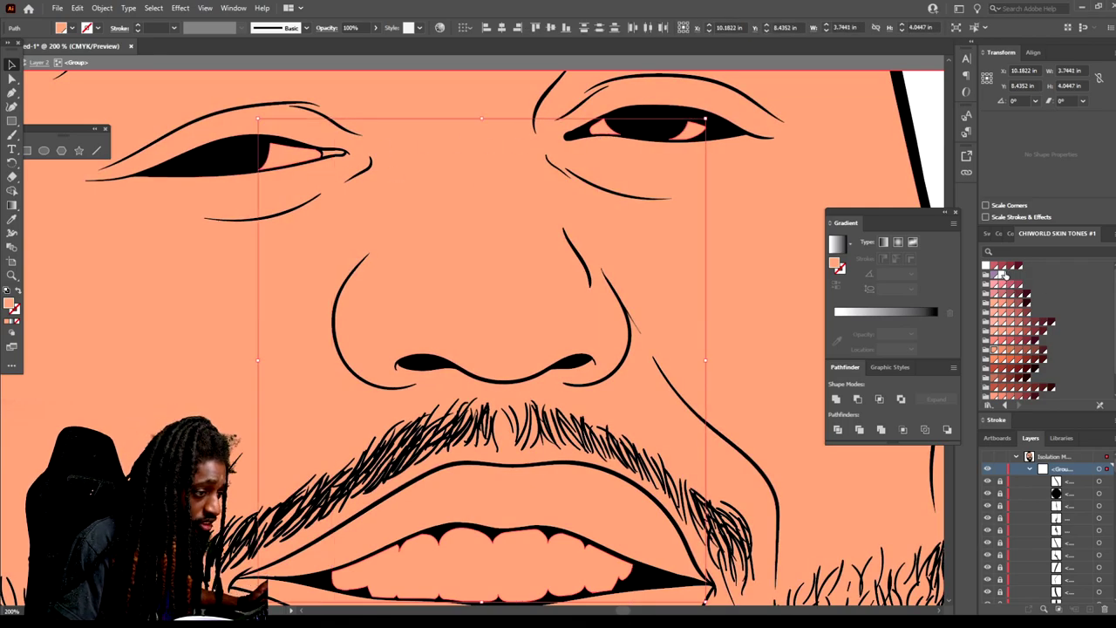
click(1001, 274)
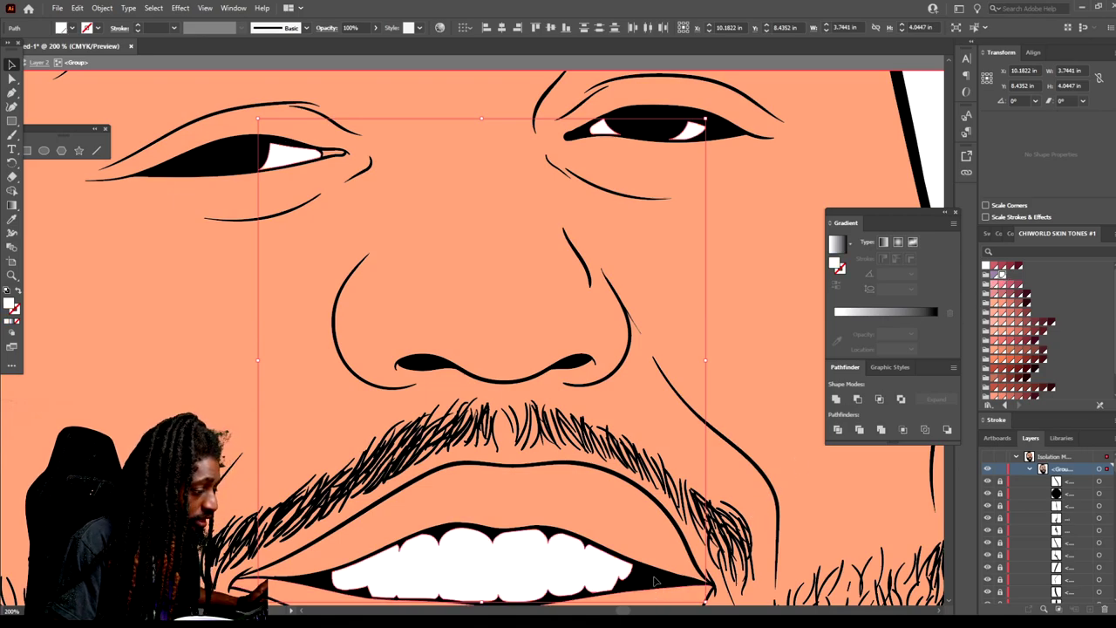
key(ctrl+shift+a)
Colour the upper lip dark rose and the lower lip light pink, then leave the group's isolation mode.
scroll(586, 372, down, 3)
click(586, 375)
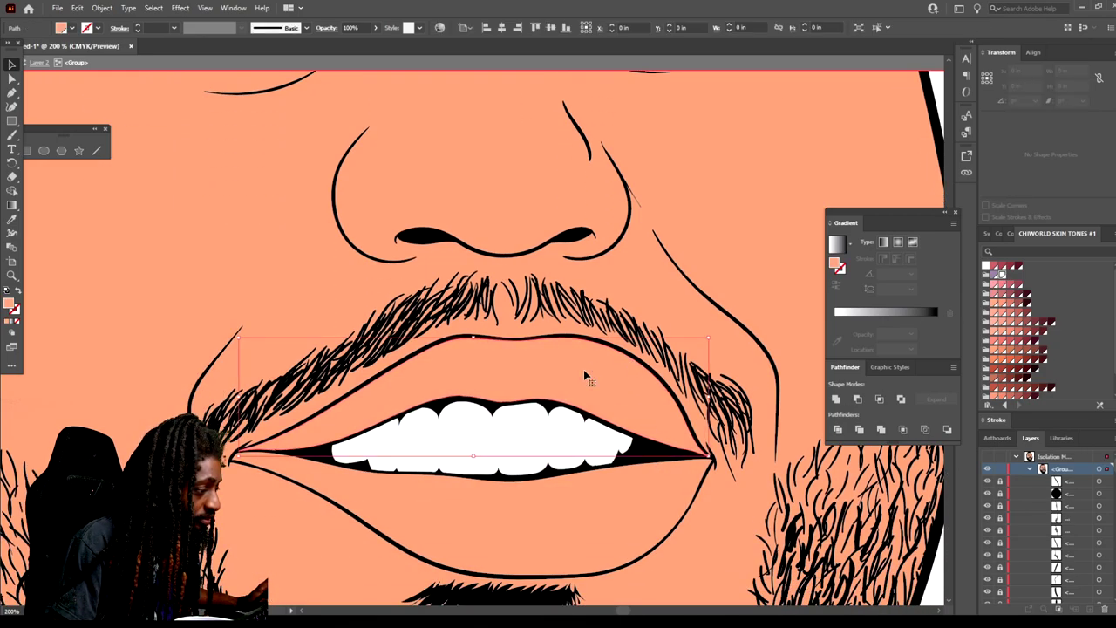
click(1010, 284)
click(654, 507)
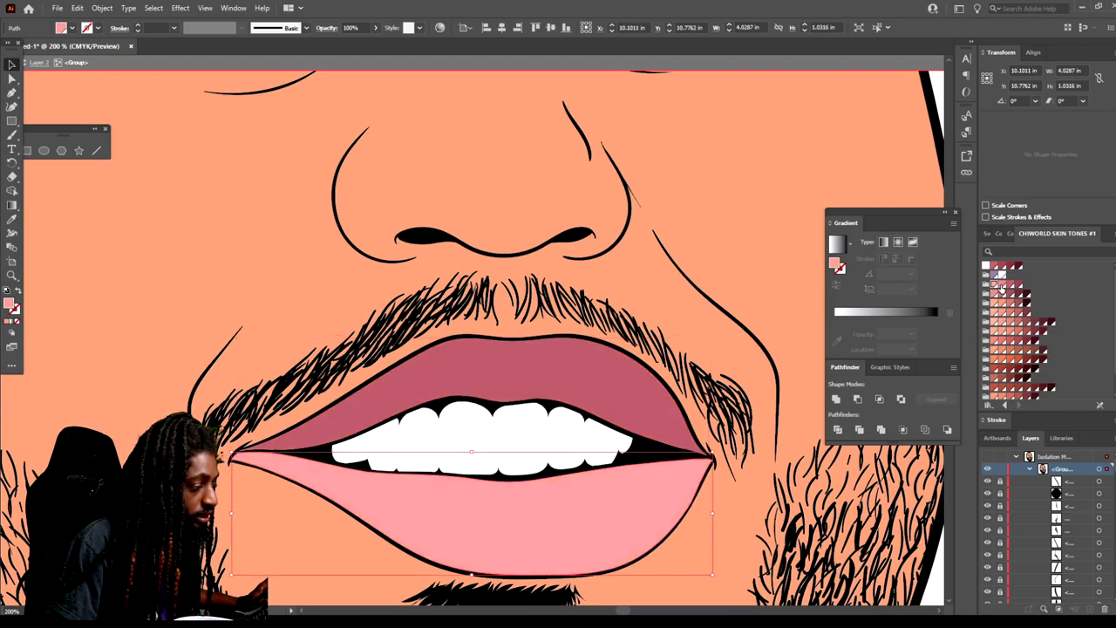
key(ctrl+shift+a)
key(ctrl+0)
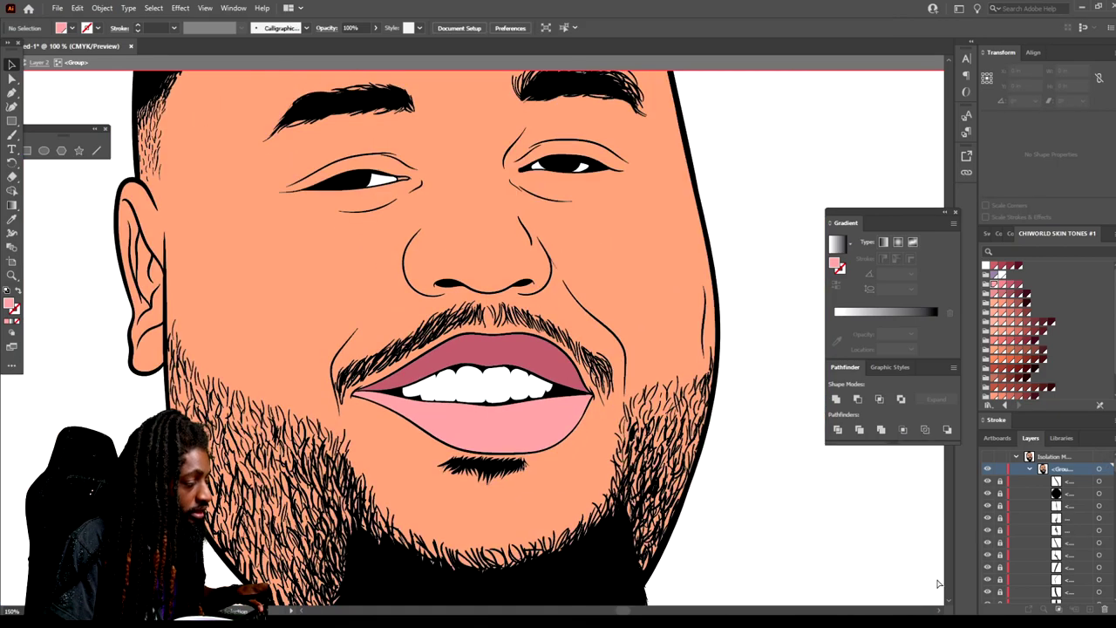
key(ctrl+minus)
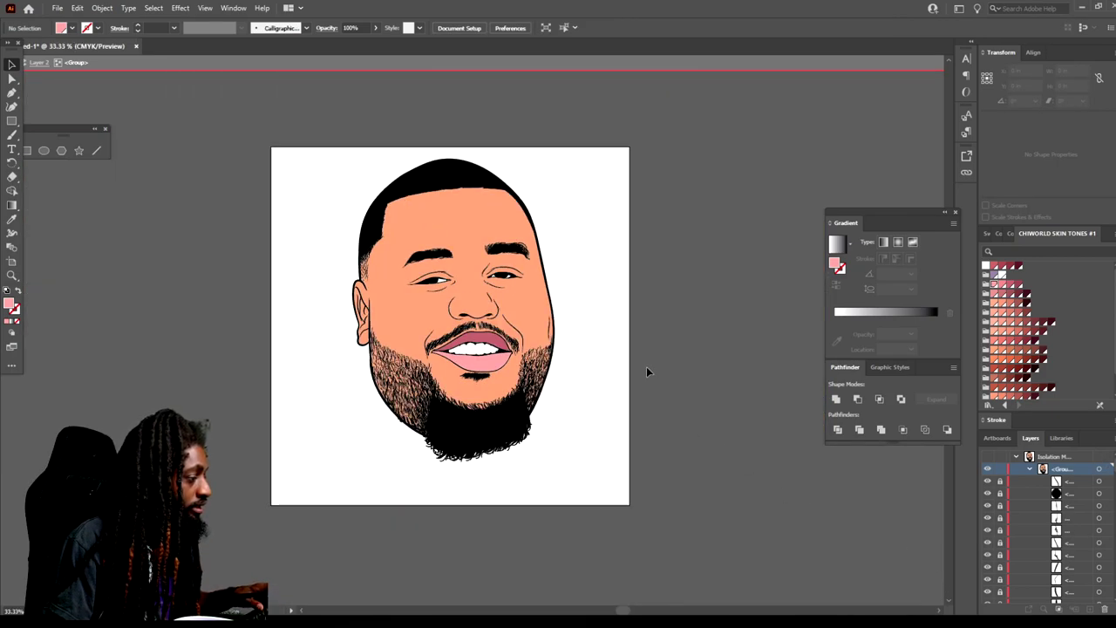
key(Escape)
key(ctrl+plus)
key(ctrl+plus)
scroll(649, 365, up, 1)
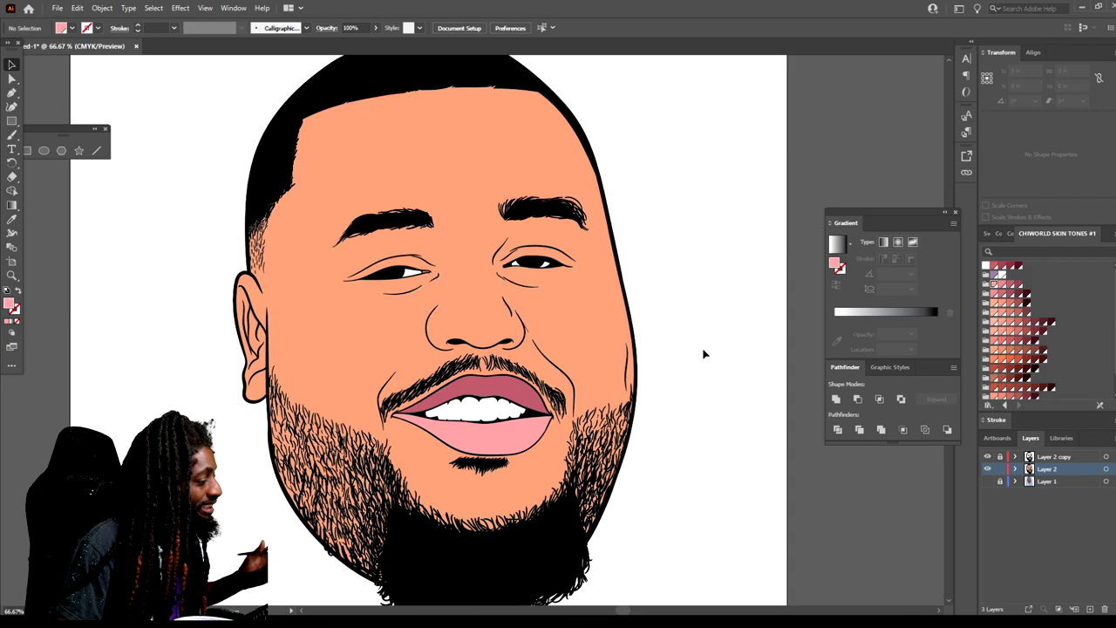
Duplicate Layer 2, with the original locked and hidden, and make the duplicate the active layer.
drag(1058, 470, 1089, 608)
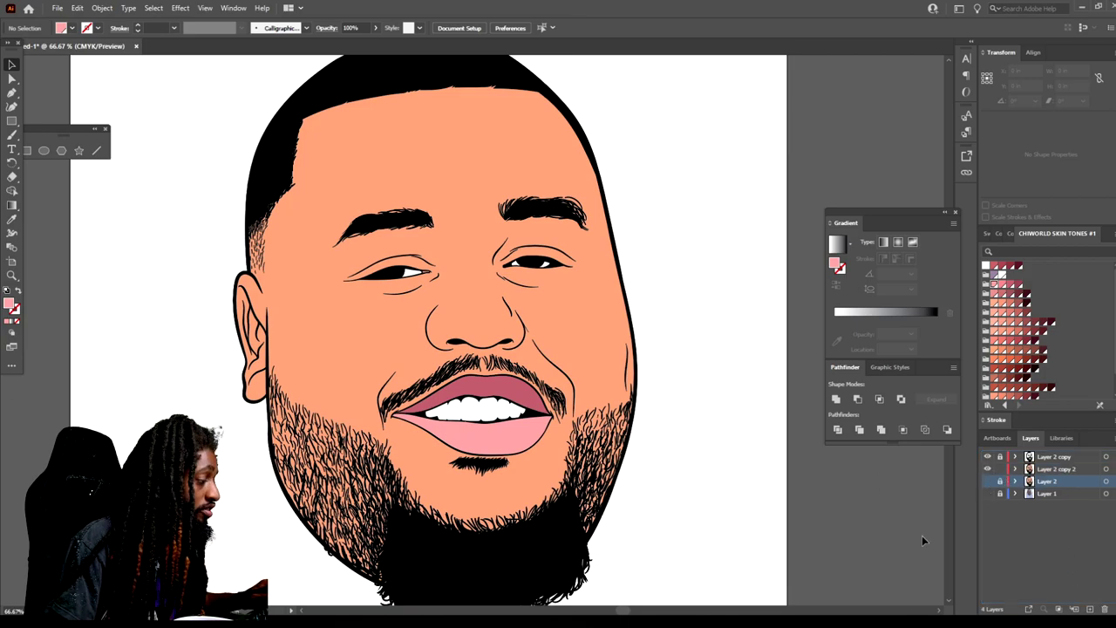
click(1046, 470)
Isolate the face group on Layer 2 copy 2 and delete its main skin-coloured fill.
click(573, 244)
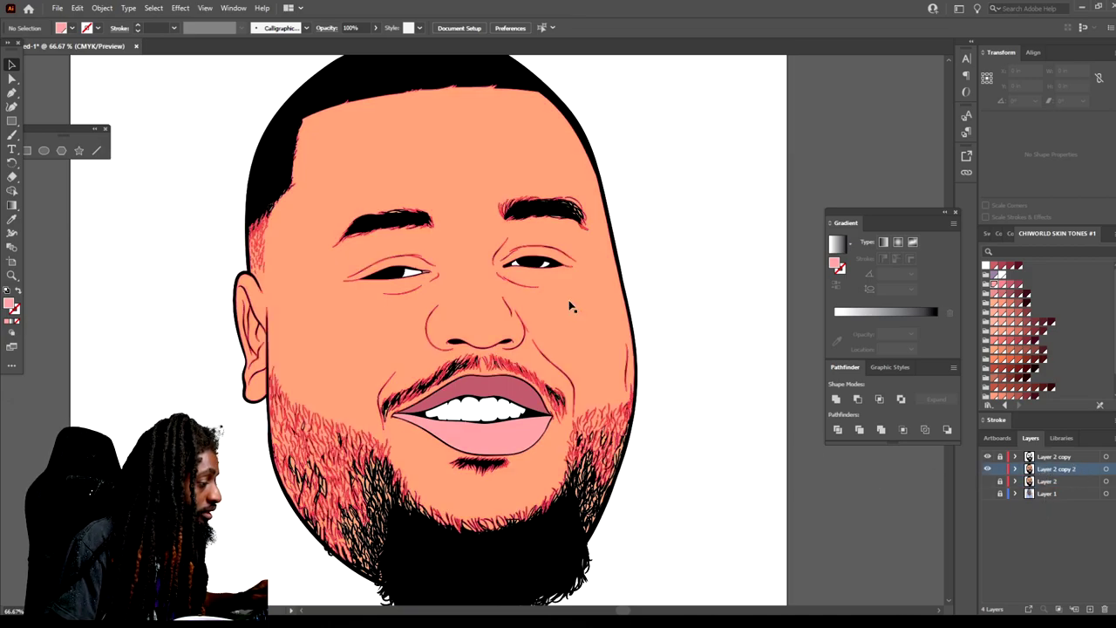
right_click(571, 305)
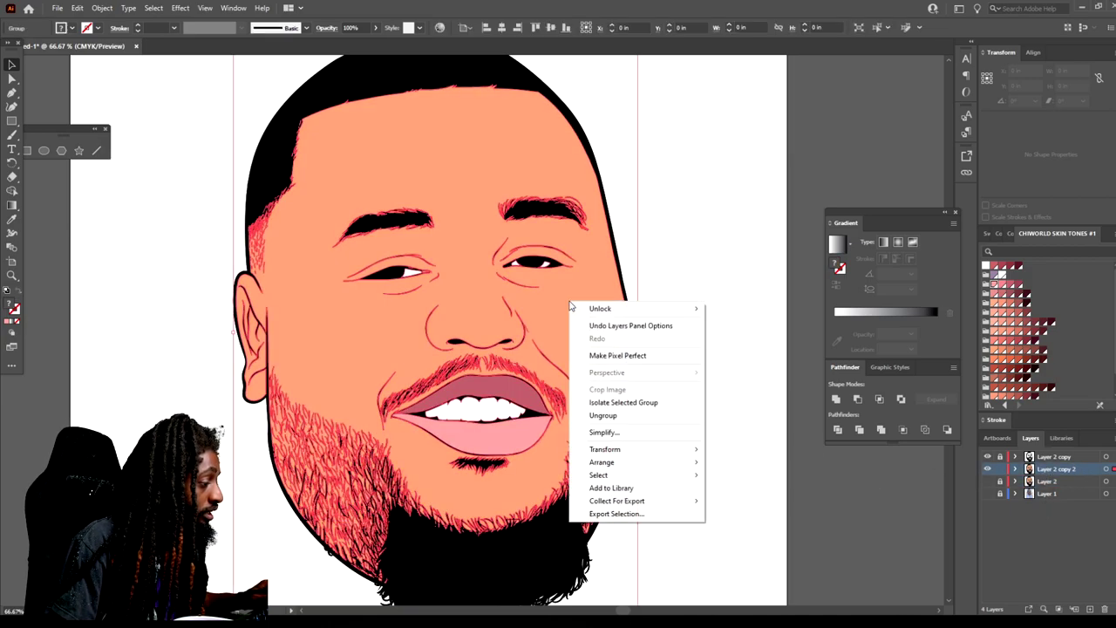
click(606, 403)
click(573, 325)
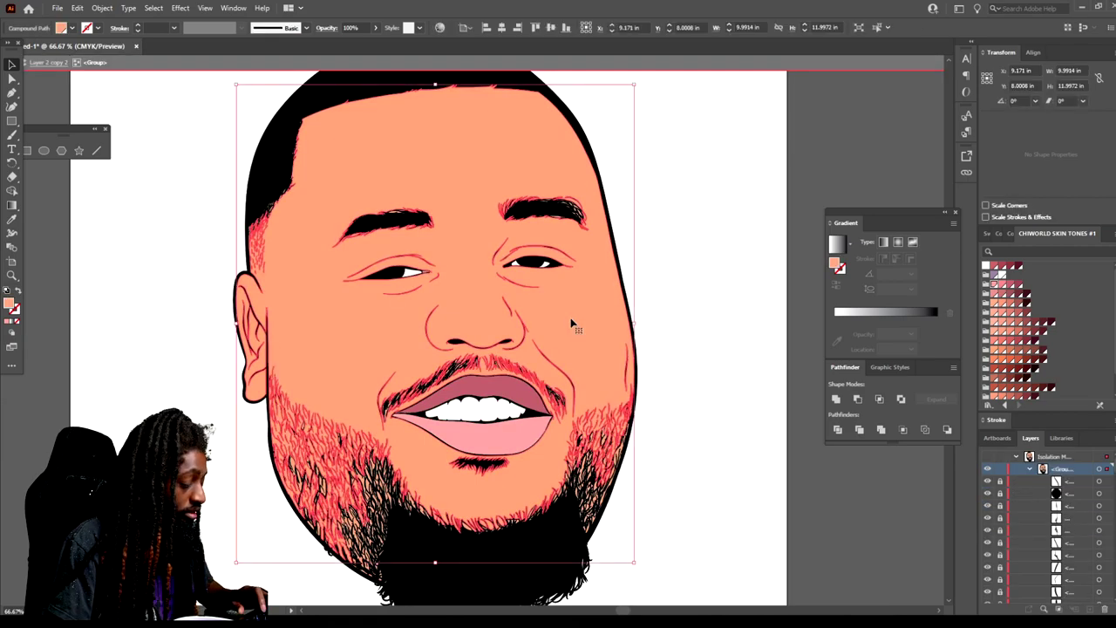
key(Delete)
Delete the leftover skin-coloured pieces between the beard hairs on the duplicated layer.
scroll(571, 326, down, 3)
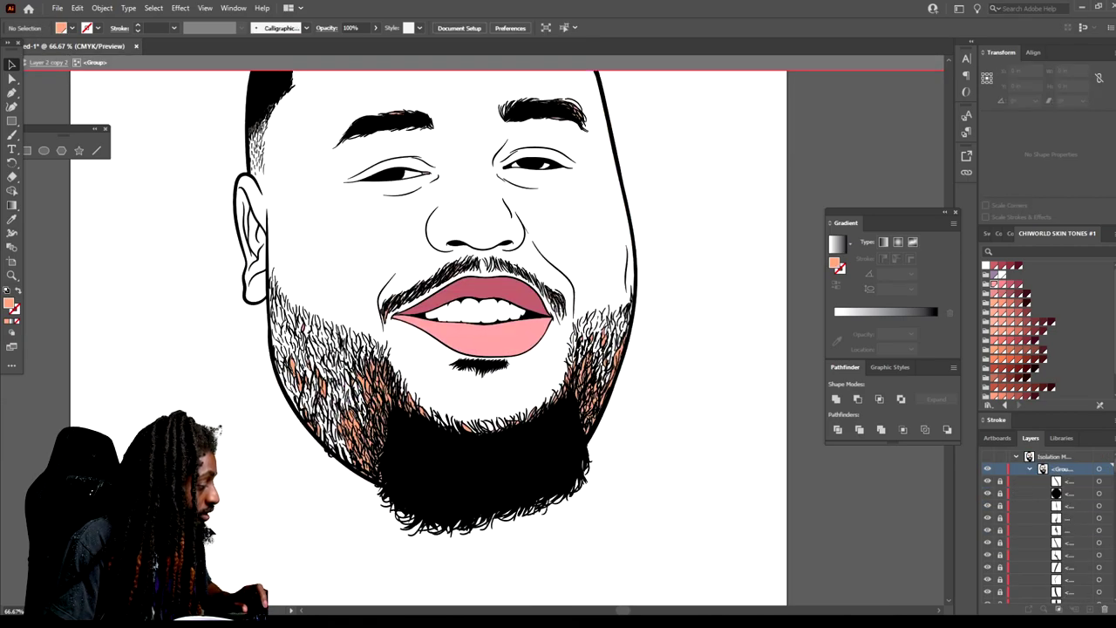
drag(843, 361, 844, 361)
key(Delete)
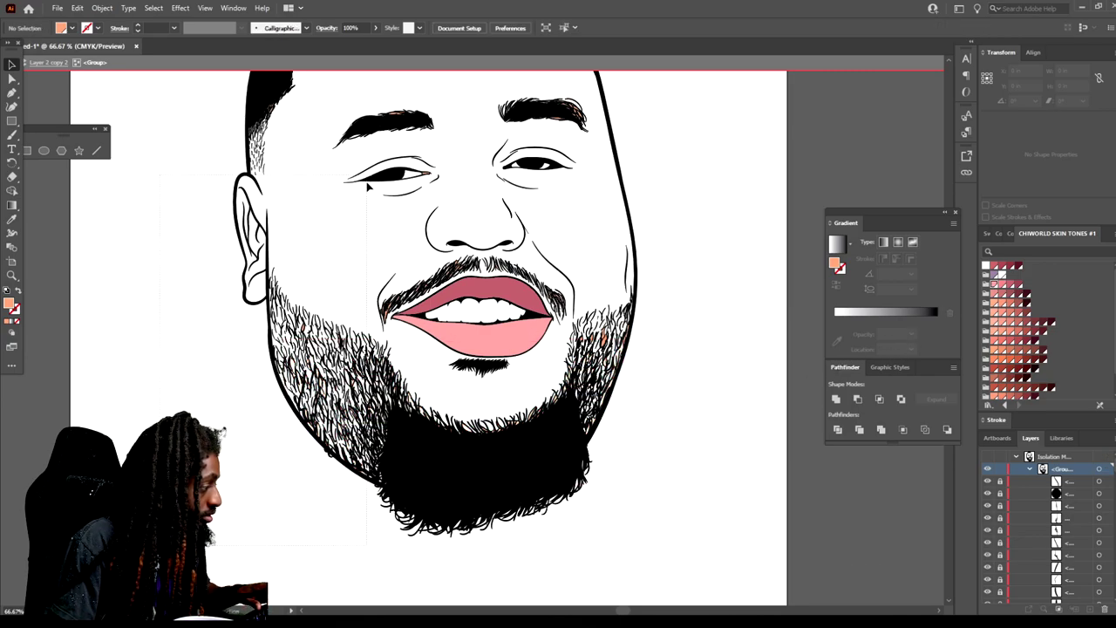
drag(391, 229, 389, 230)
key(Delete)
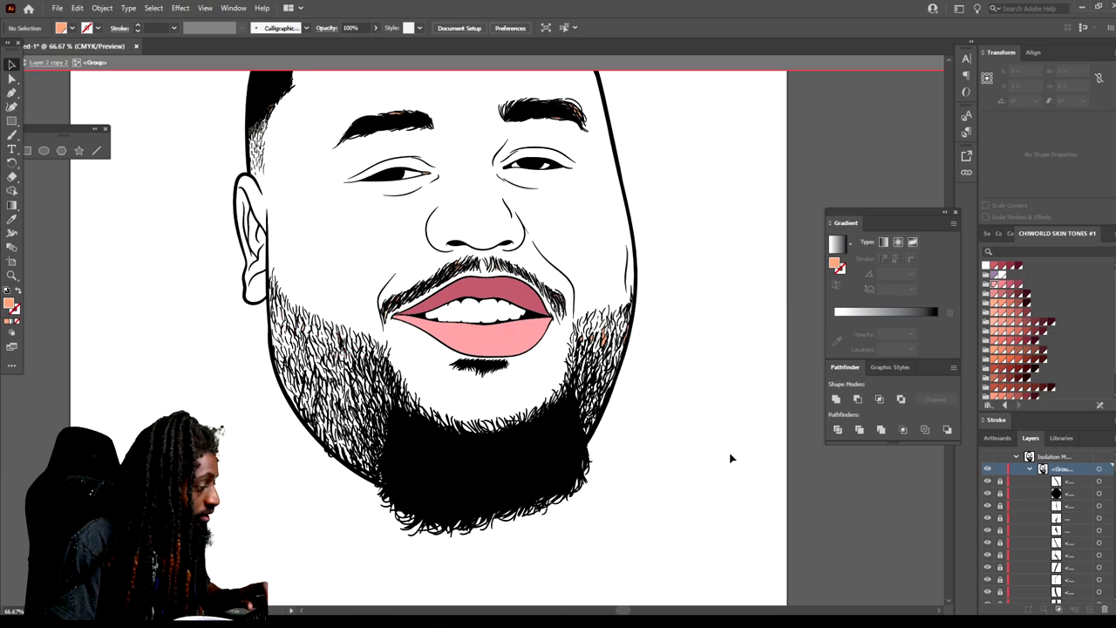
Delete the remaining skin-coloured pieces between the moustache hairs, working along its full width.
scroll(556, 243, up, 6)
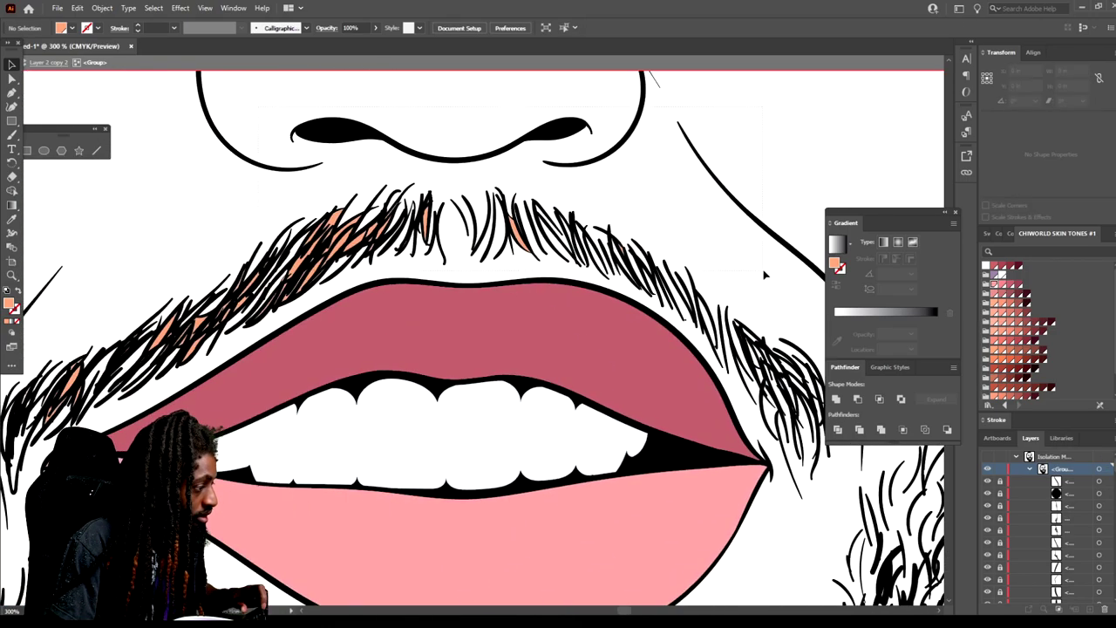
drag(764, 271, 763, 272)
key(Delete)
drag(141, 260, 296, 315)
key(Delete)
drag(116, 317, 241, 361)
key(Delete)
drag(24, 327, 115, 404)
scroll(73, 309, left, 2)
key(Delete)
key(ctrl+1)
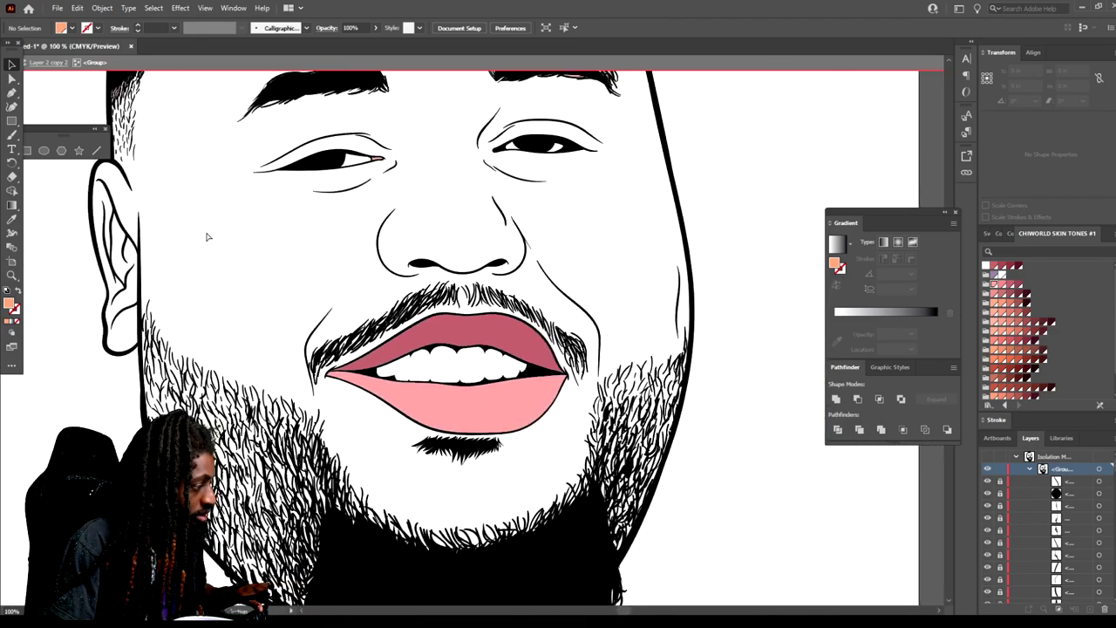
Fill the small inner corner of the eye with pink and exit isolation mode.
drag(676, 101, 680, 485)
scroll(486, 411, down, 3)
scroll(485, 411, up, 2)
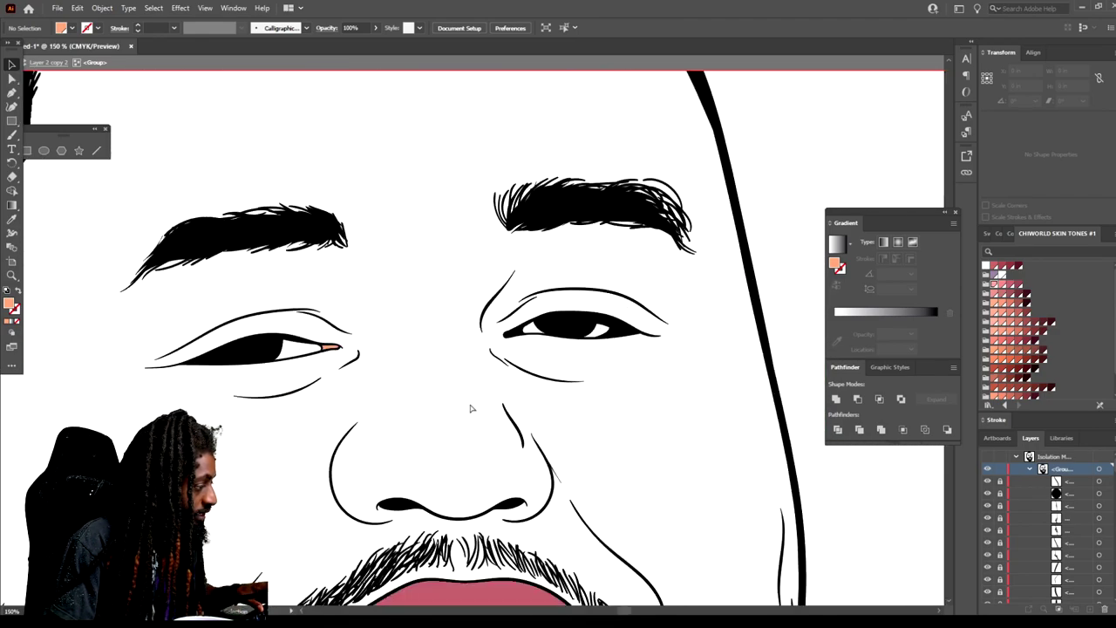
double_click(311, 356)
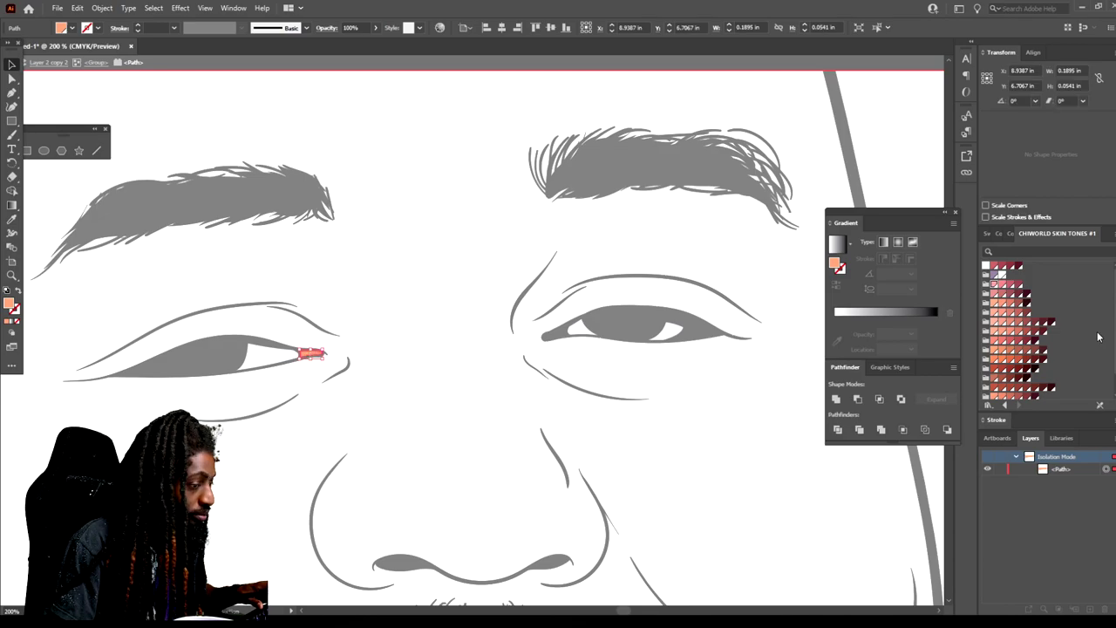
click(1004, 287)
double_click(700, 515)
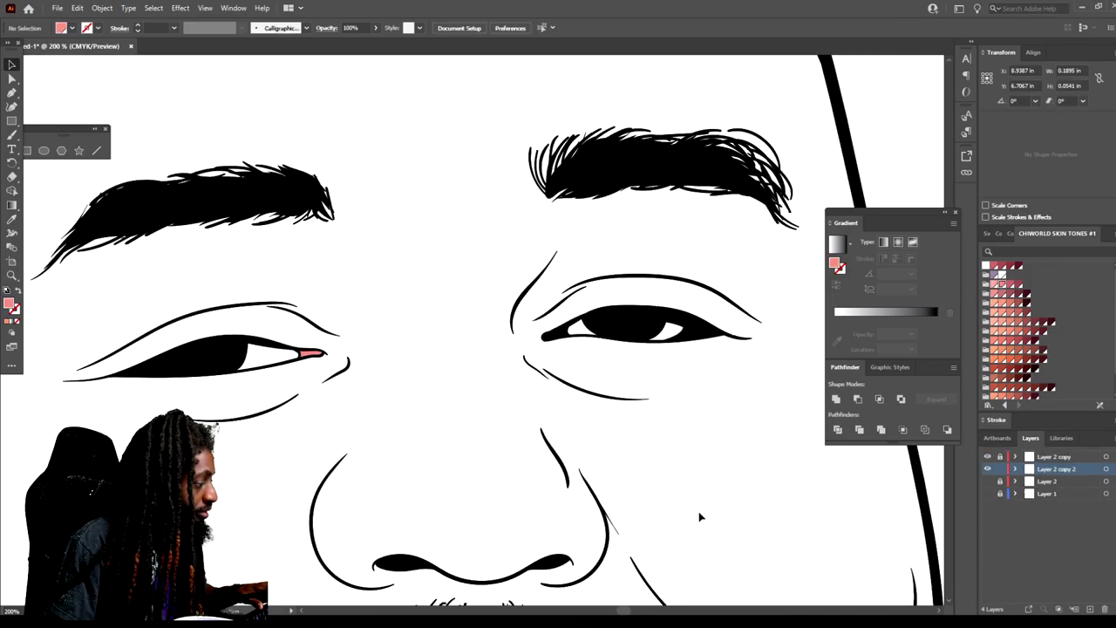
key(ctrl+0)
scroll(700, 516, down, 3)
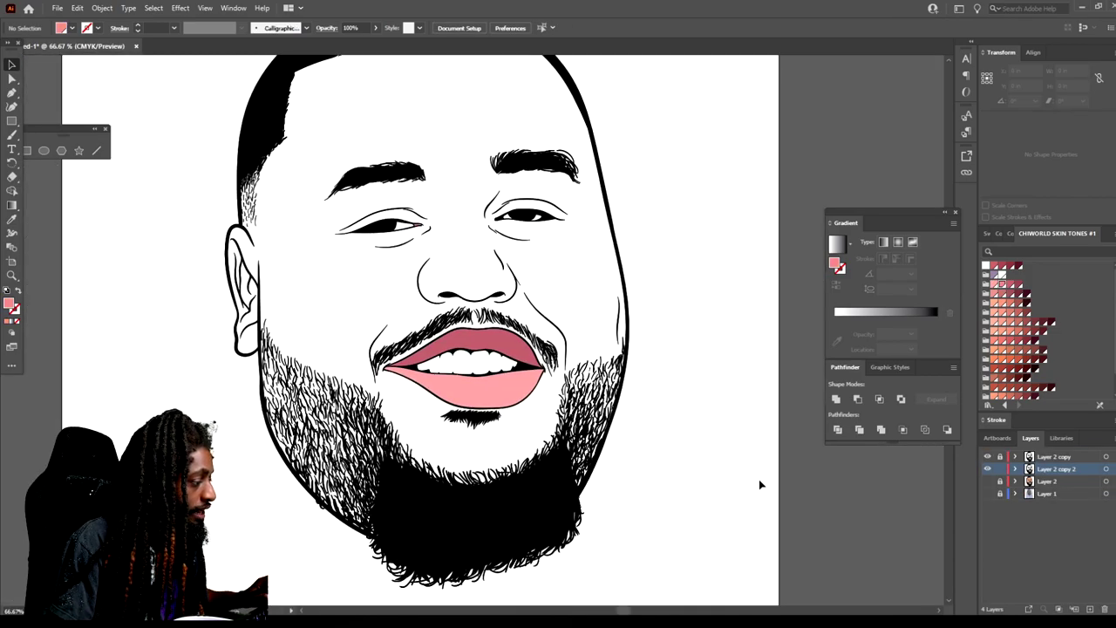
Make Layer 2 visible again and add a new layer directly above it.
click(987, 482)
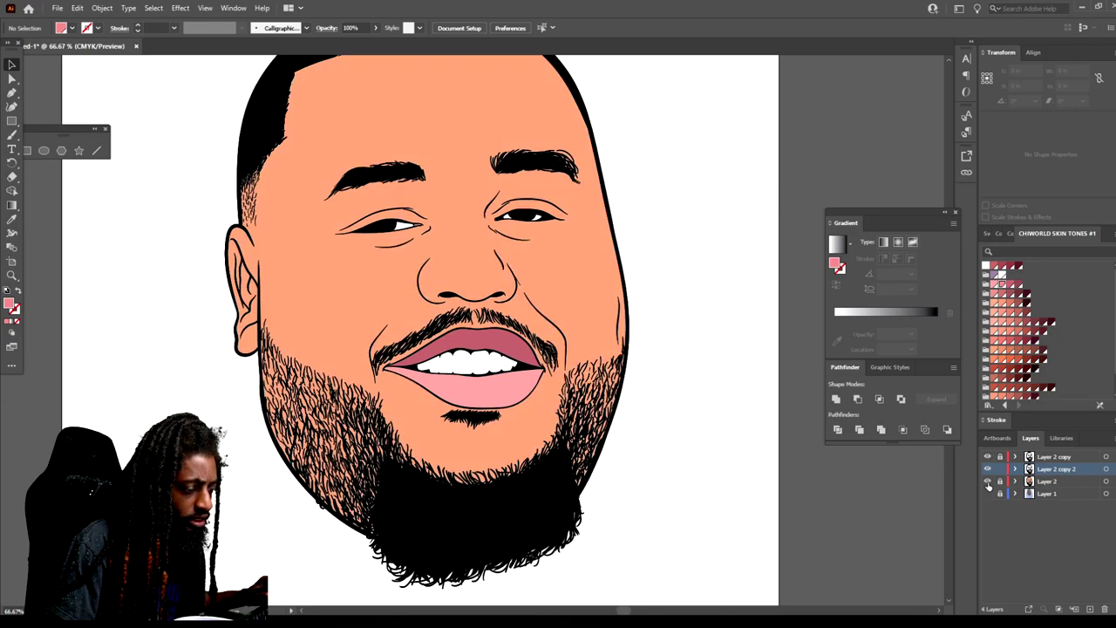
click(1045, 481)
click(1091, 609)
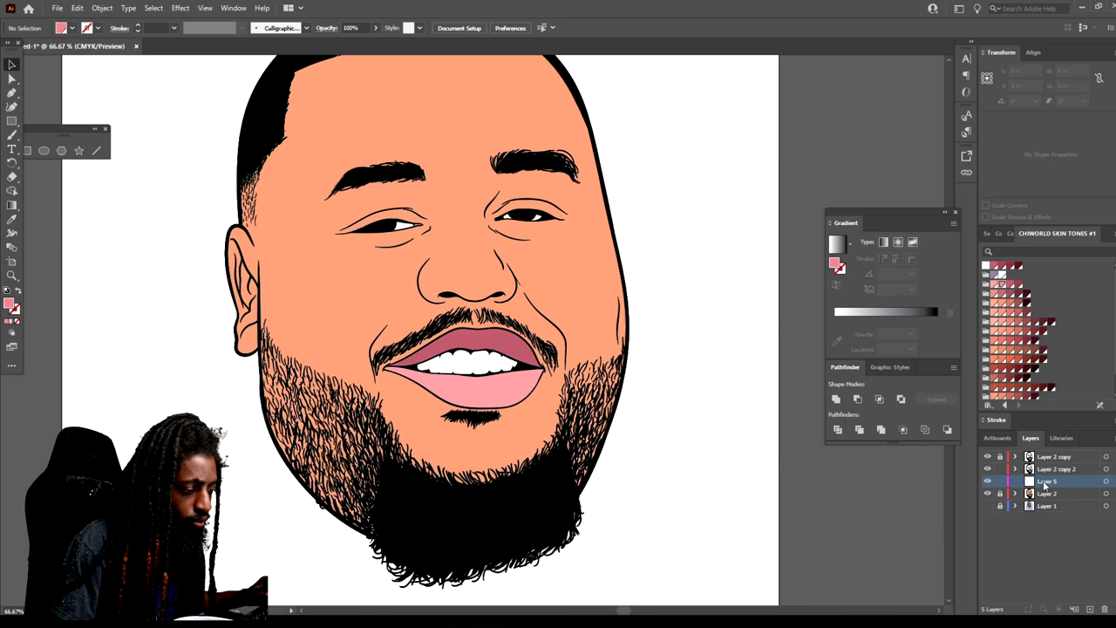
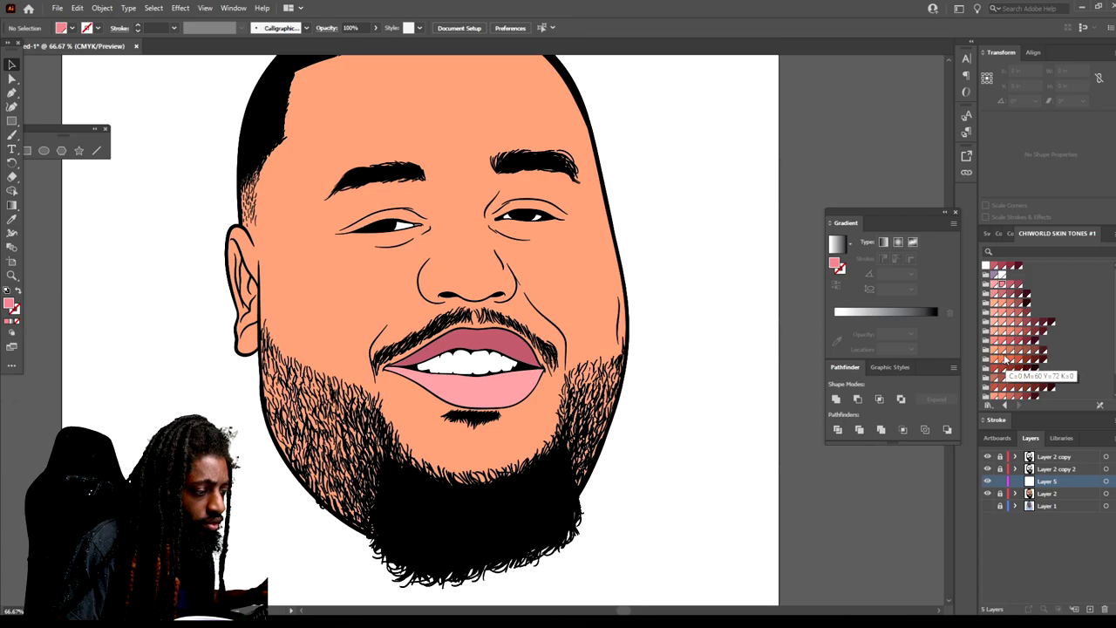
Choose a darker orange skin-tone fill and set up the Pencil tool to fill new strokes and close paths within 15 pixels.
click(1005, 353)
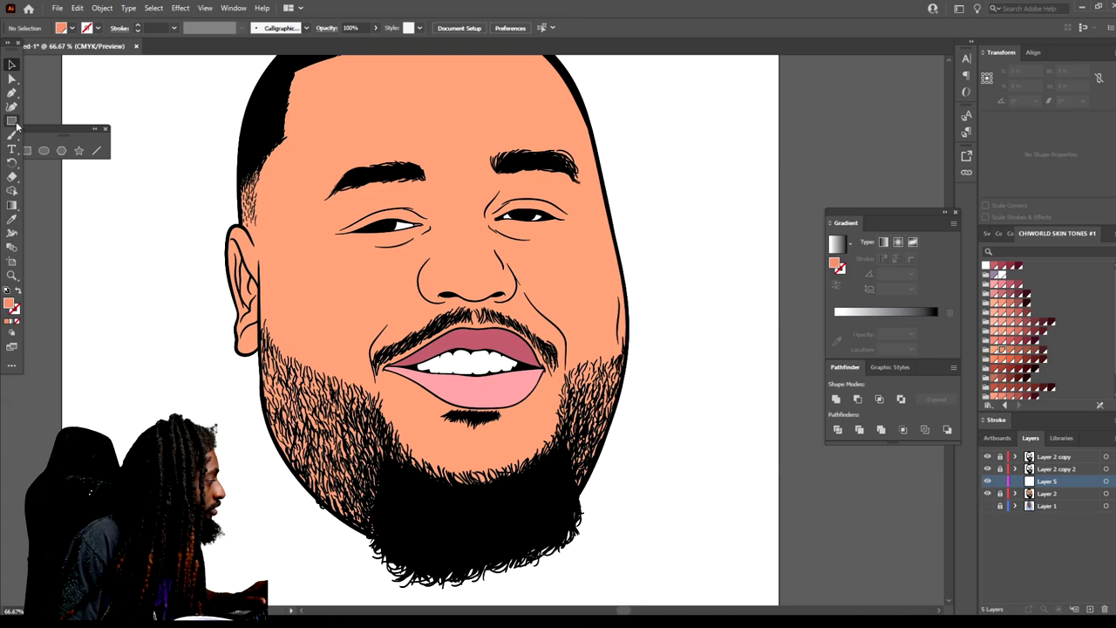
drag(12, 135, 63, 150)
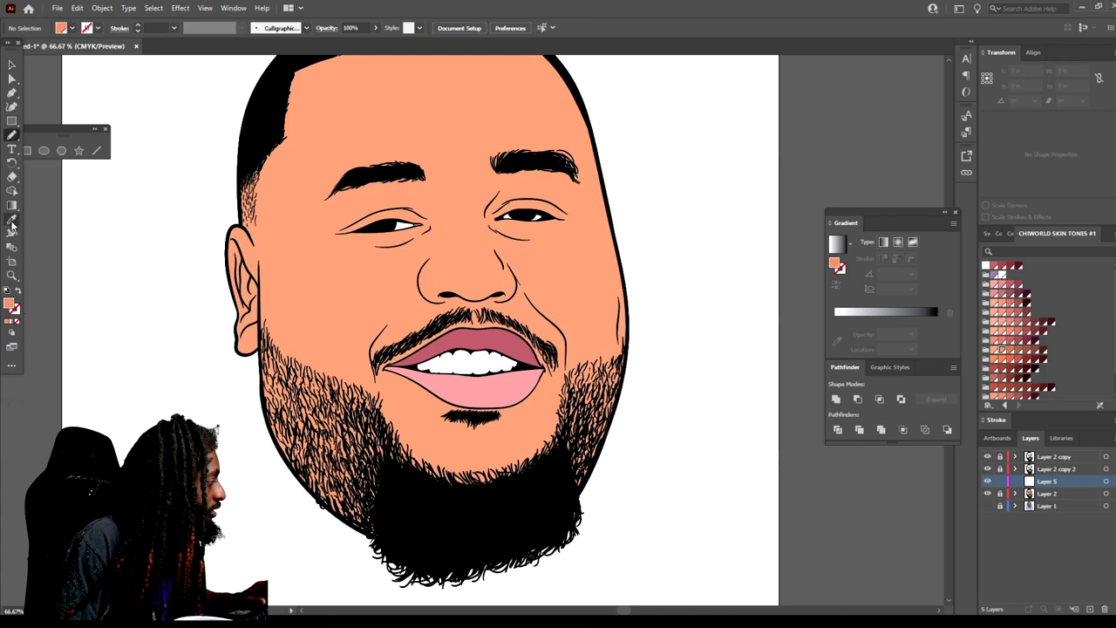
double_click(11, 136)
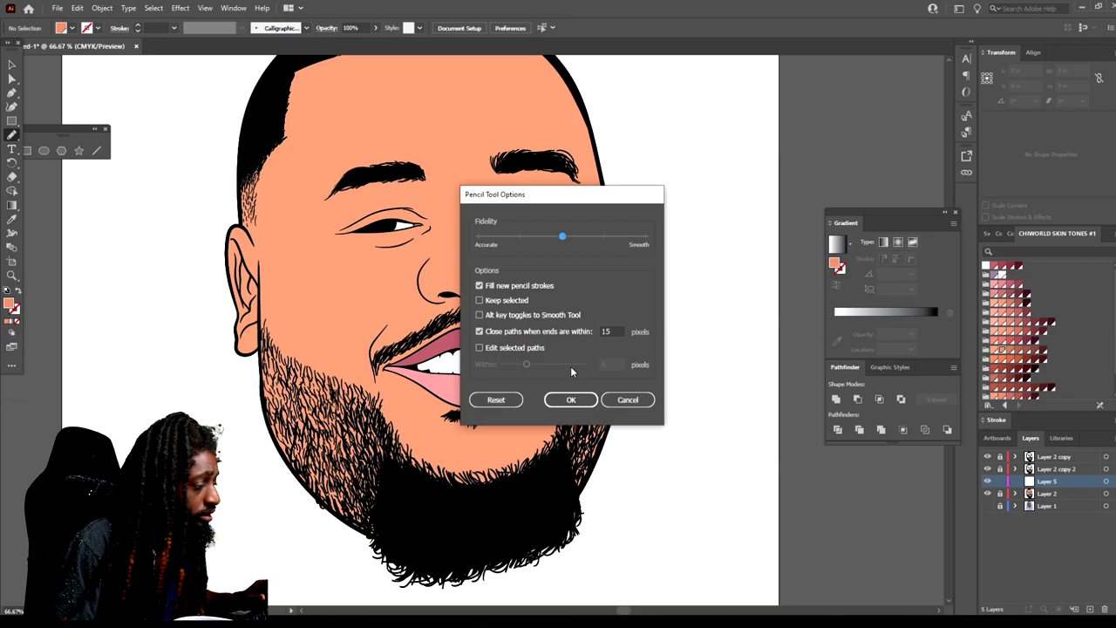
click(568, 398)
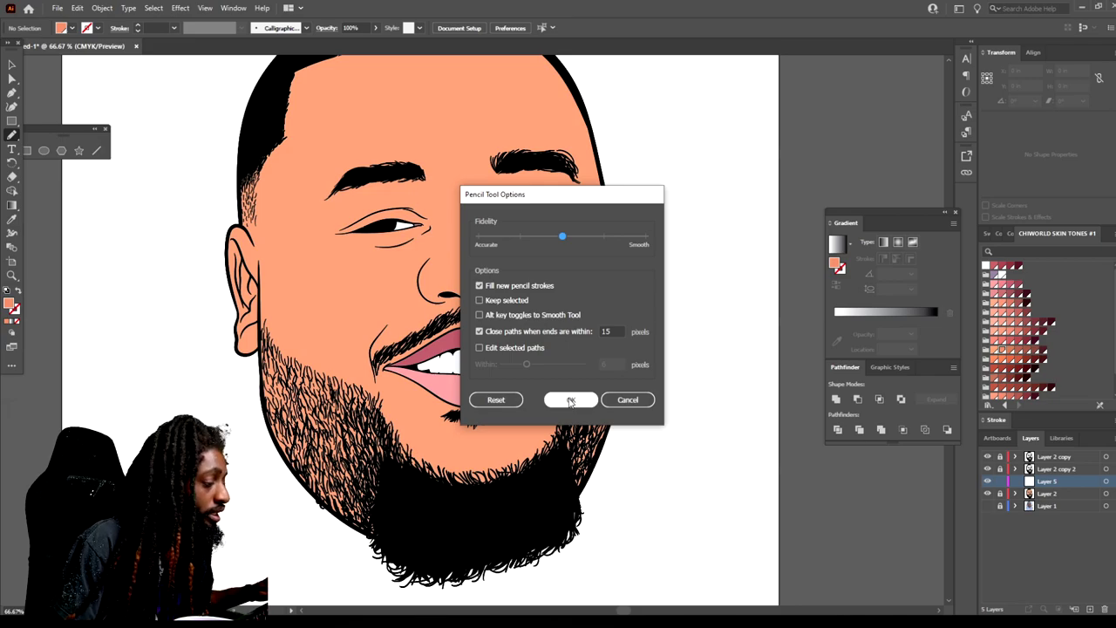
click(571, 400)
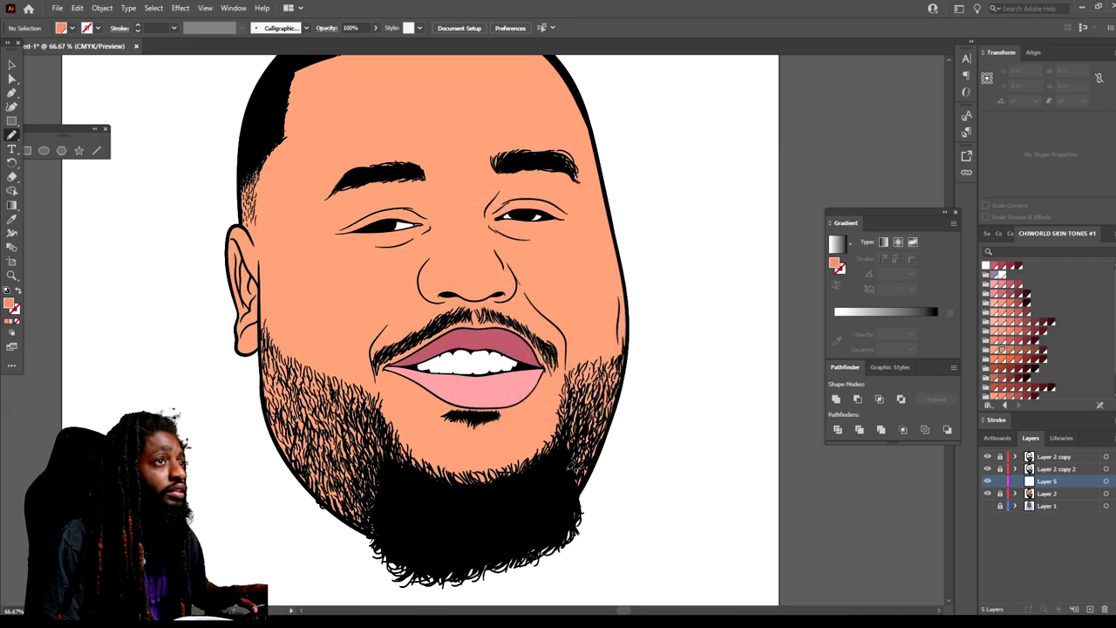
Draw filled freehand shadow shapes around the nostrils, beneath the nose and along its outer curve on the new layer.
scroll(571, 463, up, 1)
scroll(570, 471, up, 4)
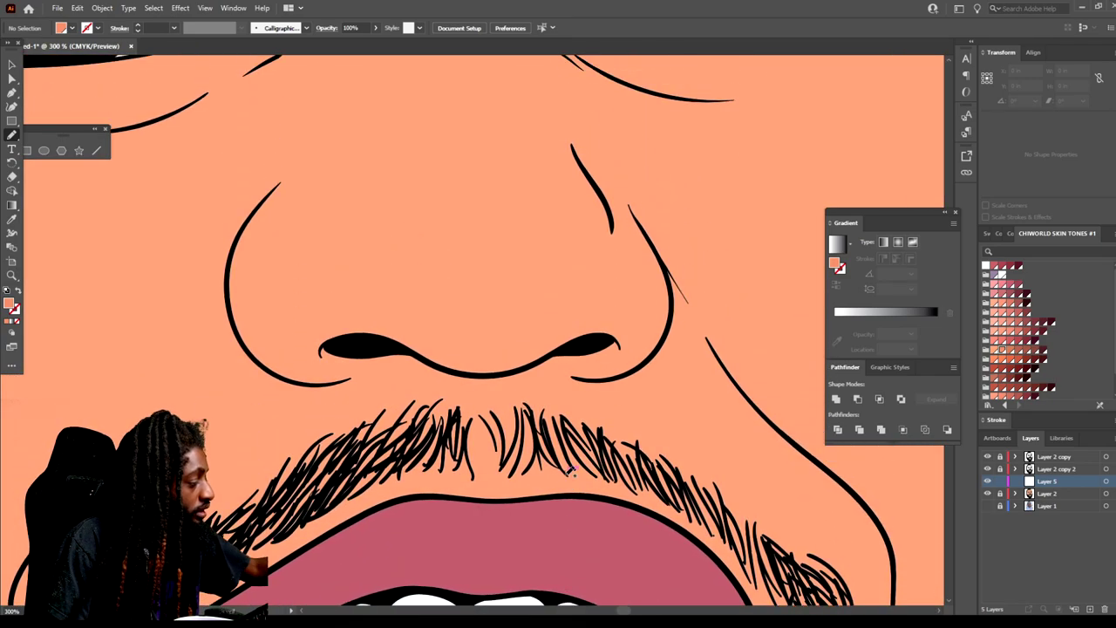
mouse_move(293, 381)
mouse_down()
mouse_move(482, 402)
mouse_move(630, 377)
mouse_move(663, 354)
mouse_move(672, 295)
mouse_move(654, 329)
mouse_move(637, 337)
mouse_move(590, 323)
mouse_move(528, 350)
mouse_move(478, 355)
mouse_move(411, 332)
mouse_move(366, 284)
mouse_move(332, 325)
mouse_move(287, 341)
mouse_move(252, 337)
mouse_move(241, 317)
mouse_move(250, 236)
mouse_up()
mouse_move(305, 176)
mouse_down()
mouse_move(276, 177)
mouse_move(231, 258)
mouse_move(241, 323)
mouse_move(294, 381)
mouse_up()
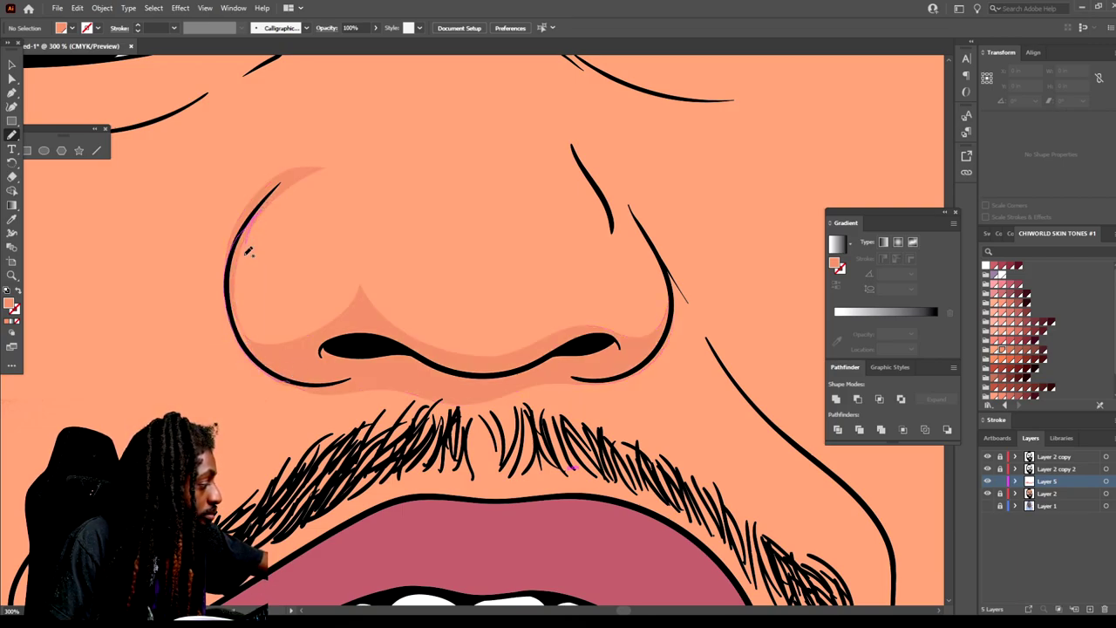
Draw a filled freehand shadow shape from the left nostril wing up along the side of the nose toward the bridge.
scroll(253, 357, up, 3)
scroll(252, 383, up, 1)
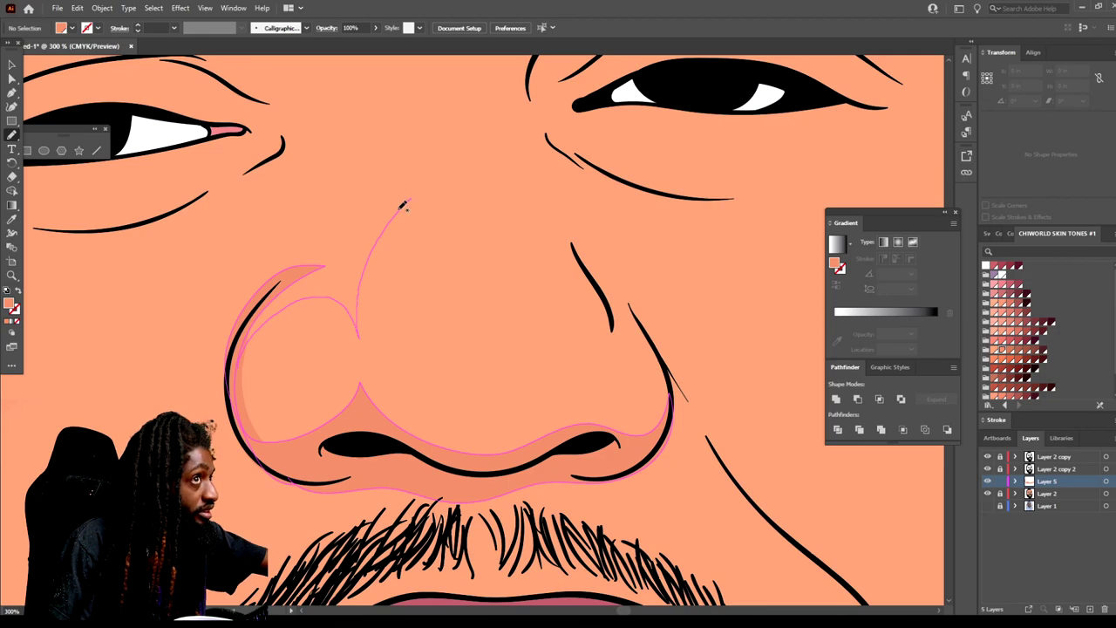
drag(257, 305, 247, 338)
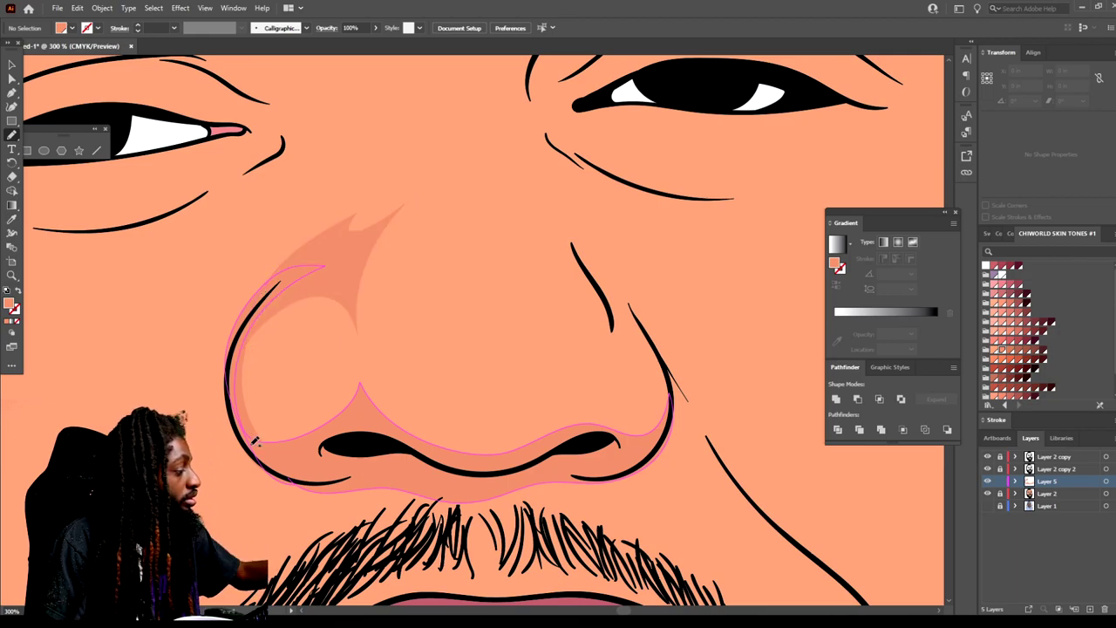
Draw a filled shadow along the right side of the nose, from beside the inner eye down to the smile line.
key(ctrl+minus)
key(ctrl+minus)
key(ctrl+minus)
key(ctrl+minus)
key(ctrl+equal)
key(ctrl+equal)
key(ctrl+equal)
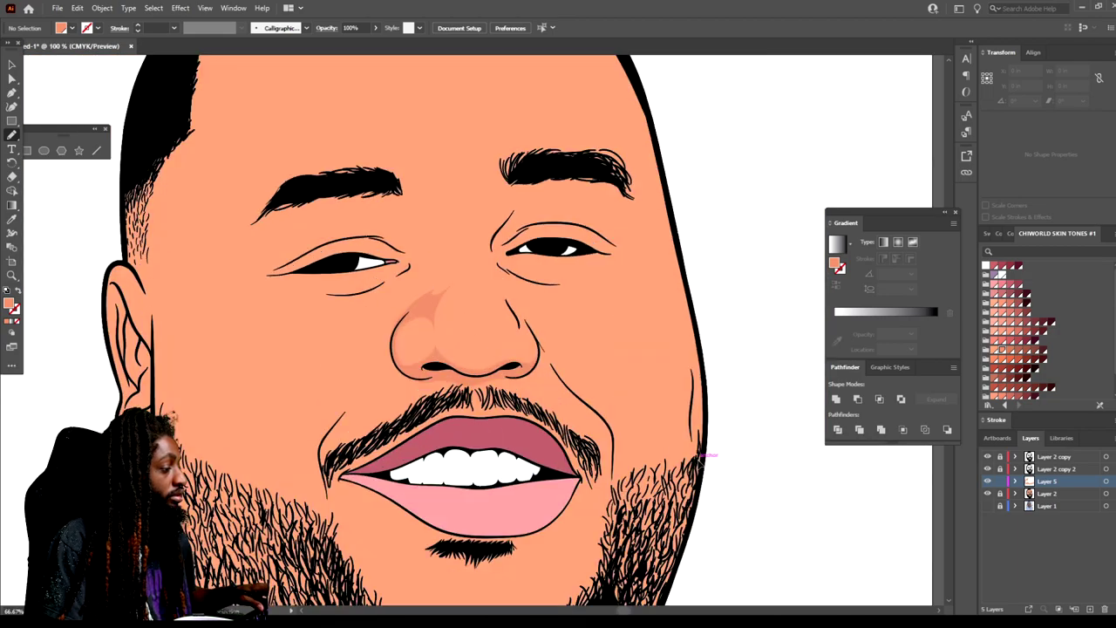
key(ctrl+equal)
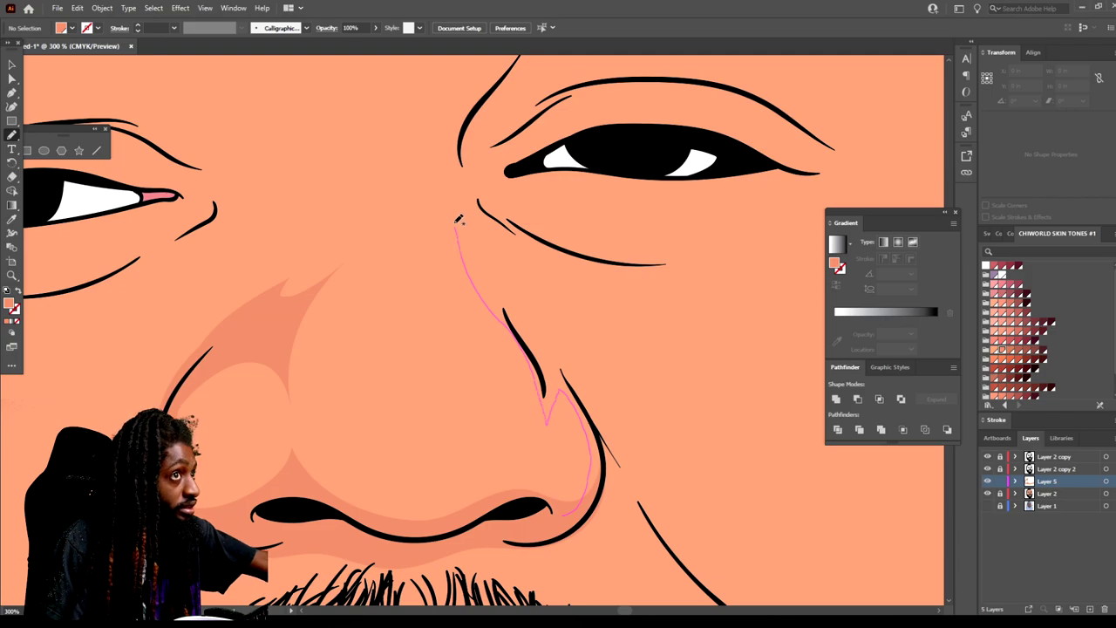
drag(559, 307, 636, 427)
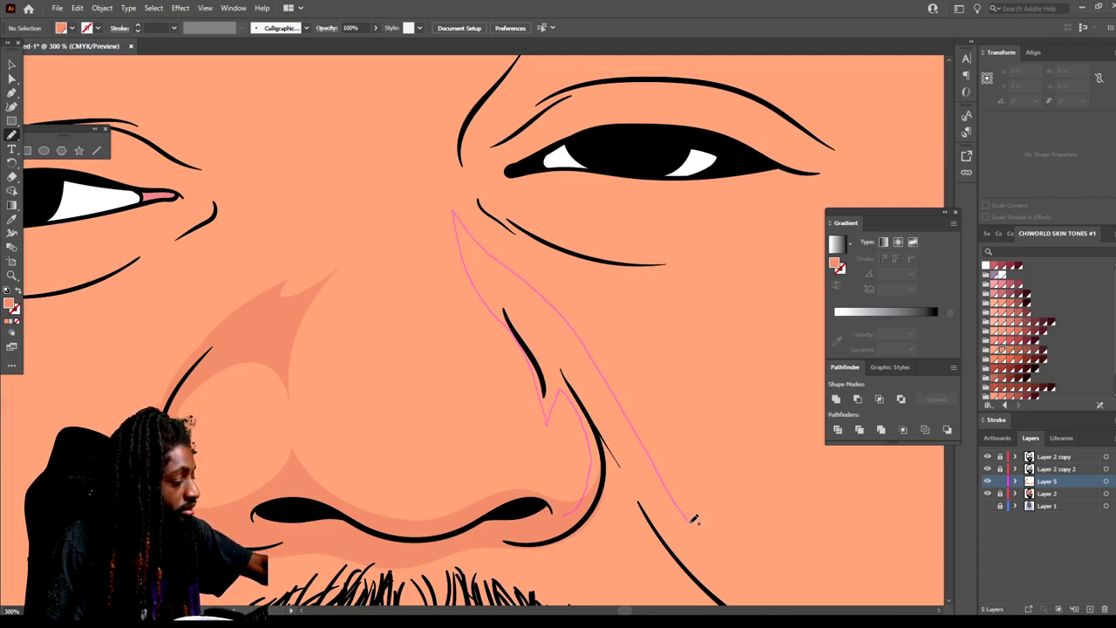
drag(619, 502, 533, 515)
Draw a filled shadow from beneath the left eye's inner corner up the nose bridge to the underside of the left eyebrow.
key(ctrl+minus)
key(ctrl+minus)
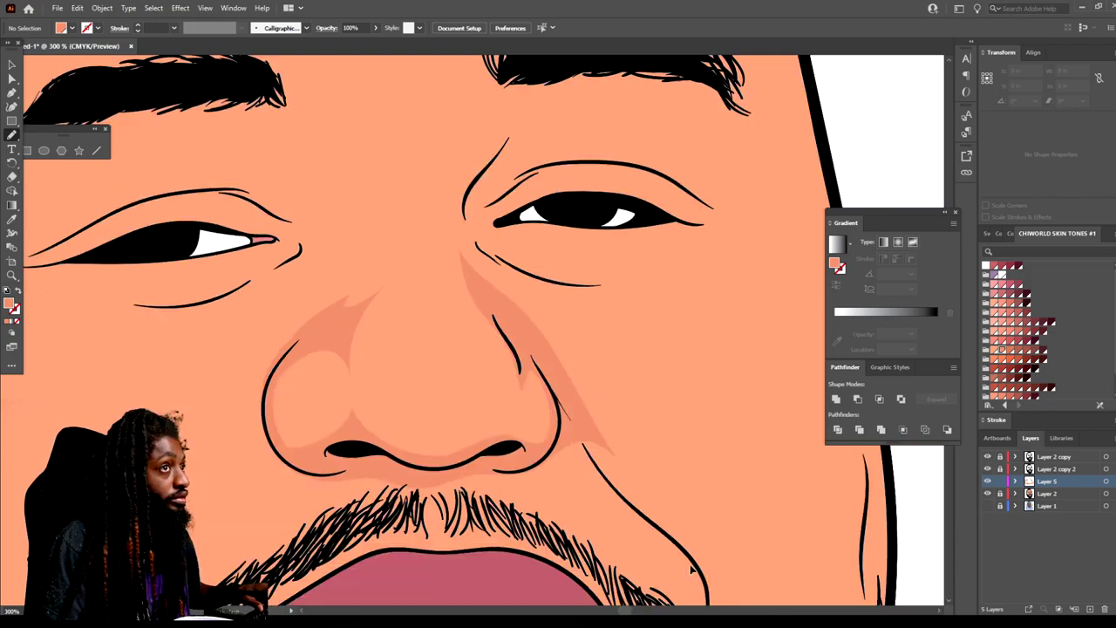
scroll(655, 535, left, 1)
key(ctrl+plus)
scroll(652, 536, up, 1)
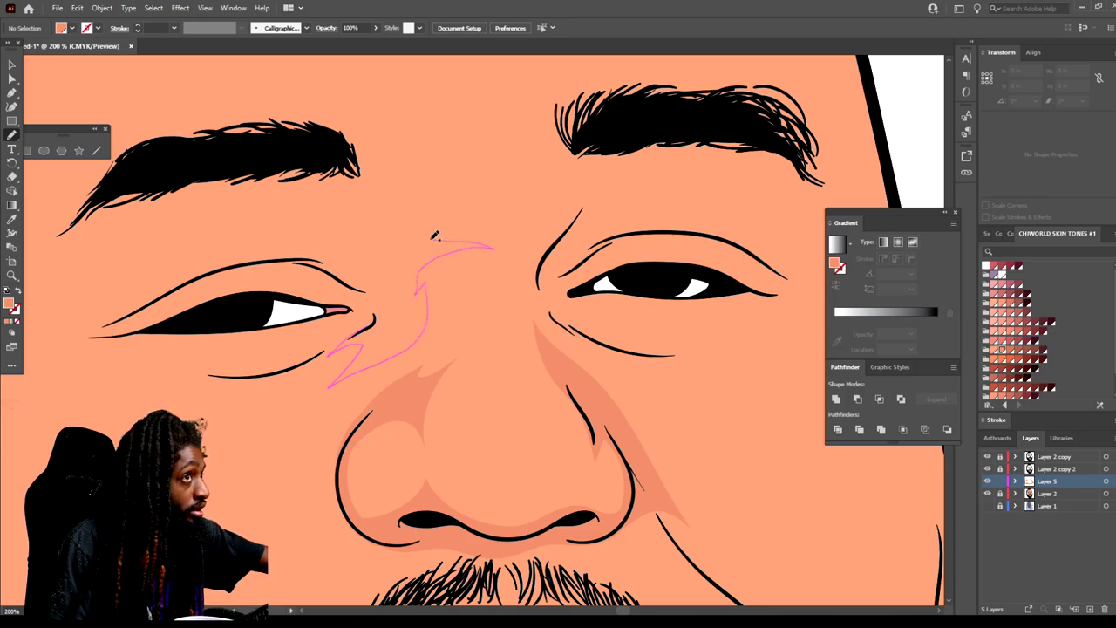
drag(332, 139, 200, 168)
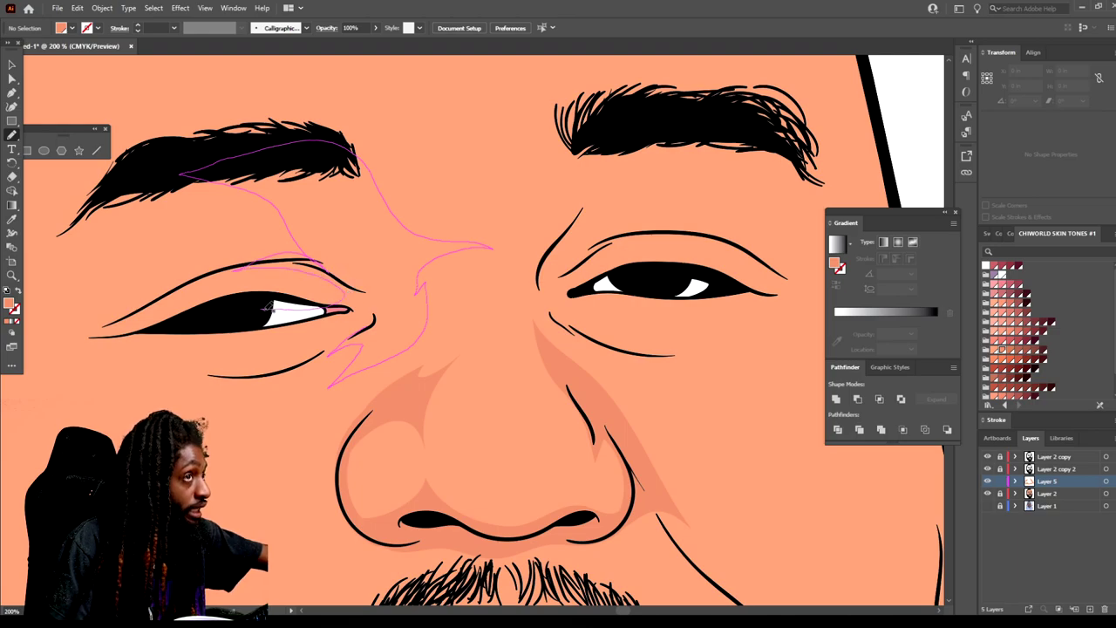
drag(374, 314, 375, 317)
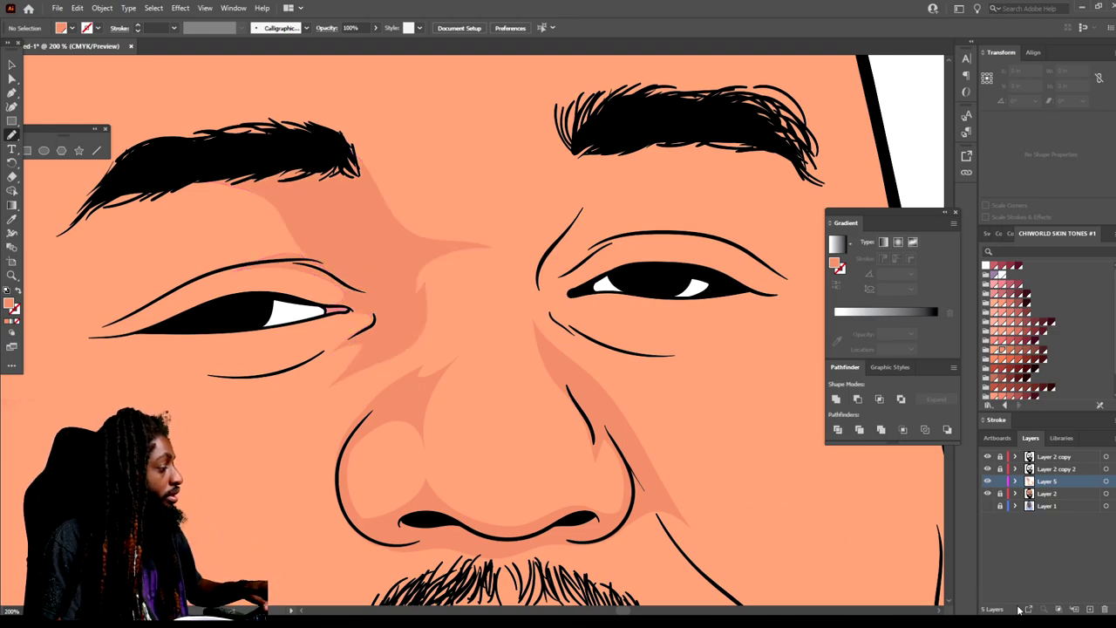
Draw a filled shadow across the nose bridge between the eyebrows, extending over the right eye's inner lid and under its brow.
key(ctrl+minus)
key(ctrl+minus)
key(ctrl+minus)
key(ctrl+minus)
key(ctrl+plus)
key(ctrl+plus)
key(ctrl+plus)
key(ctrl+plus)
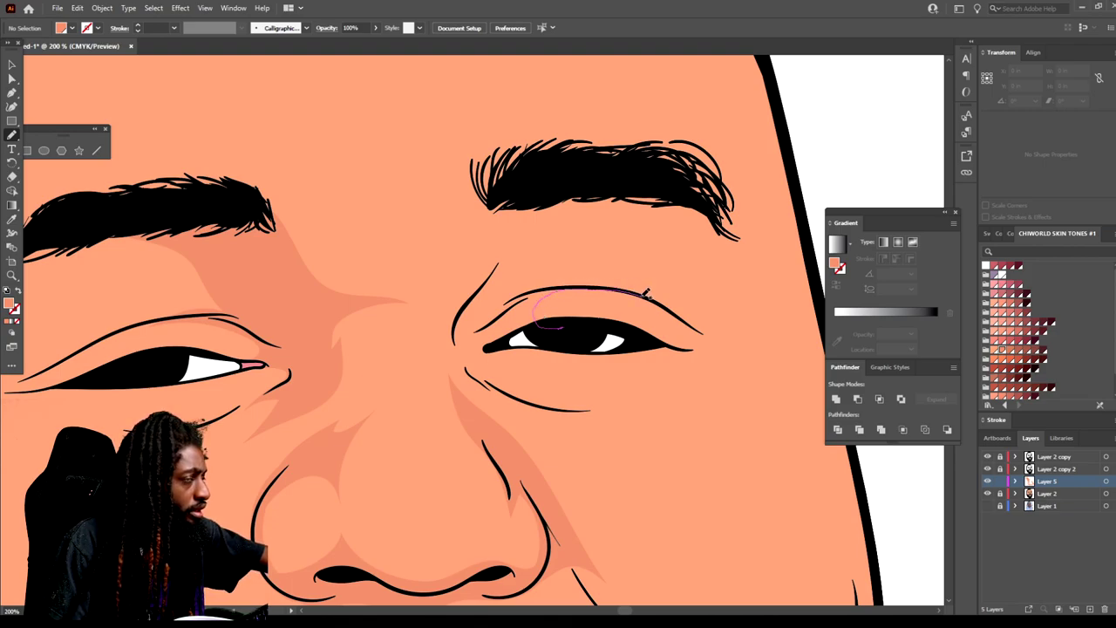
drag(628, 188, 583, 173)
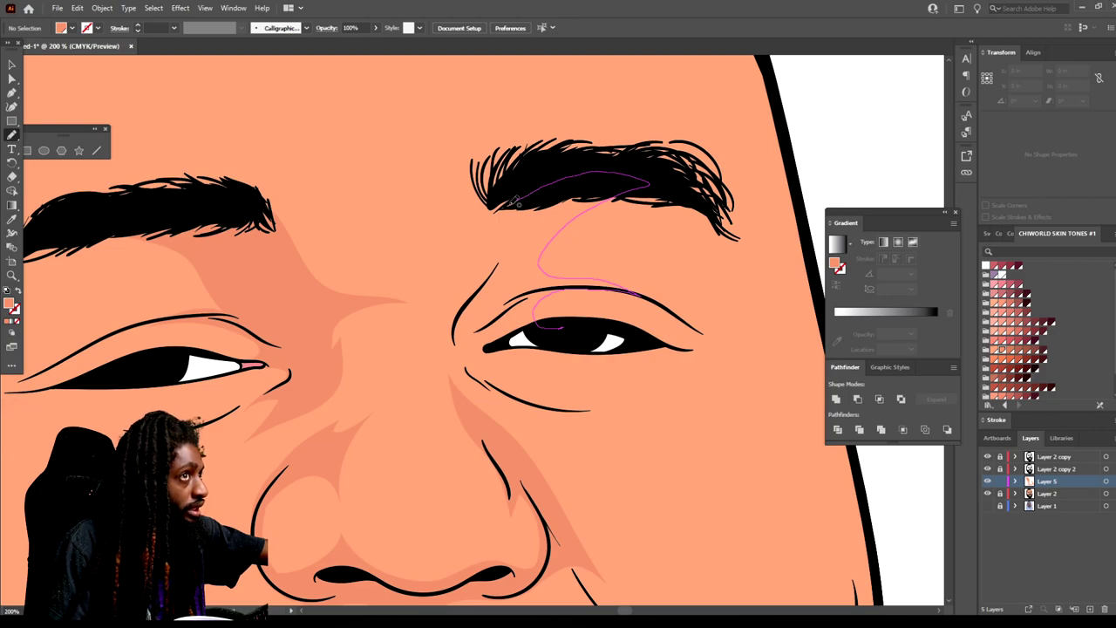
drag(272, 219, 231, 192)
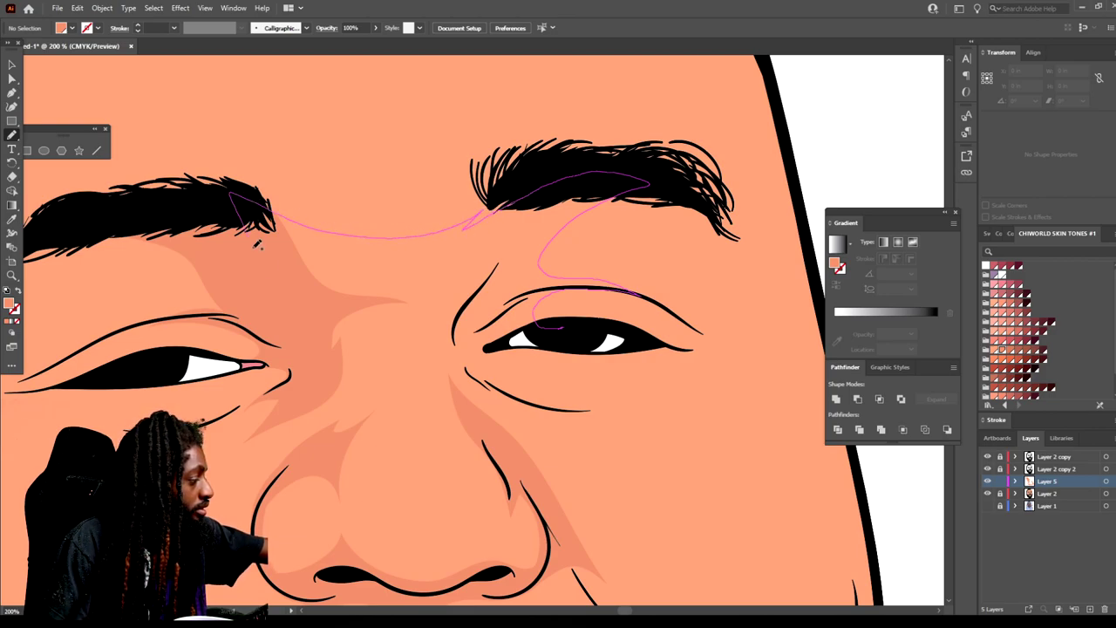
mouse_move(362, 311)
mouse_down()
mouse_move(389, 308)
mouse_move(515, 410)
mouse_move(651, 404)
mouse_move(487, 375)
mouse_move(631, 378)
mouse_move(521, 359)
mouse_move(562, 329)
mouse_up()
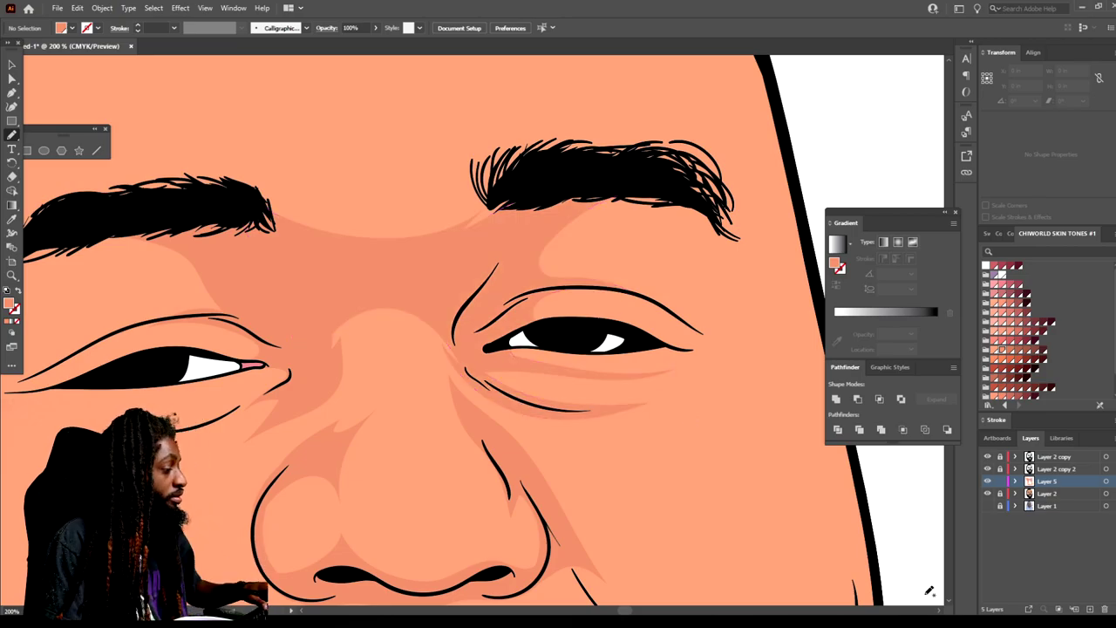
Draw filled shadows around the left eye, covering the lid, the under-eye area and the outer corner below the eyebrow.
key(ctrl+minus)
key(ctrl+minus)
key(ctrl+plus)
key(ctrl+plus)
mouse_move(463, 397)
mouse_down()
mouse_move(376, 413)
mouse_move(327, 406)
mouse_up()
mouse_move(212, 384)
mouse_down()
mouse_move(363, 354)
mouse_move(343, 379)
mouse_move(500, 371)
mouse_up()
mouse_move(278, 366)
mouse_down()
mouse_move(500, 302)
mouse_move(280, 319)
mouse_move(288, 180)
mouse_move(275, 366)
mouse_up()
Draw a filled shadow along the left smile line, running from the side of the nose to the corner of the mouth.
key(ctrl+minus)
key(ctrl+minus)
scroll(809, 537, down, 4)
scroll(445, 462, up, 2)
scroll(444, 462, down, 1)
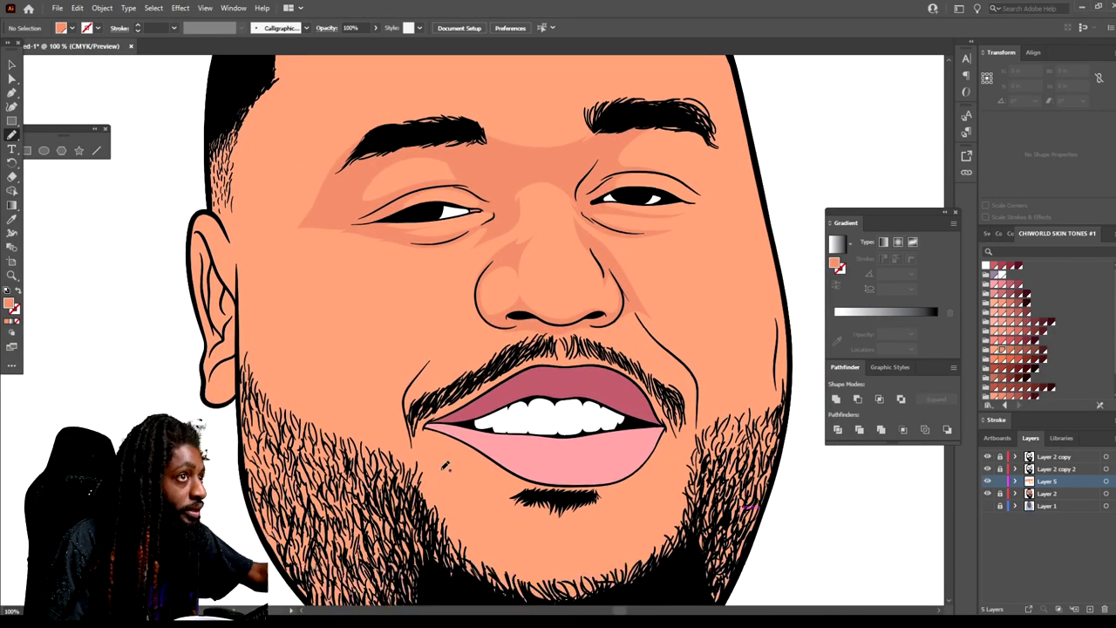
key(ctrl+equal)
key(ctrl+equal)
drag(666, 322, 479, 449)
mouse_move(514, 368)
mouse_down()
mouse_move(374, 416)
mouse_move(359, 584)
mouse_move(442, 300)
mouse_move(523, 187)
mouse_move(488, 218)
mouse_up()
scroll(600, 348, down, 3)
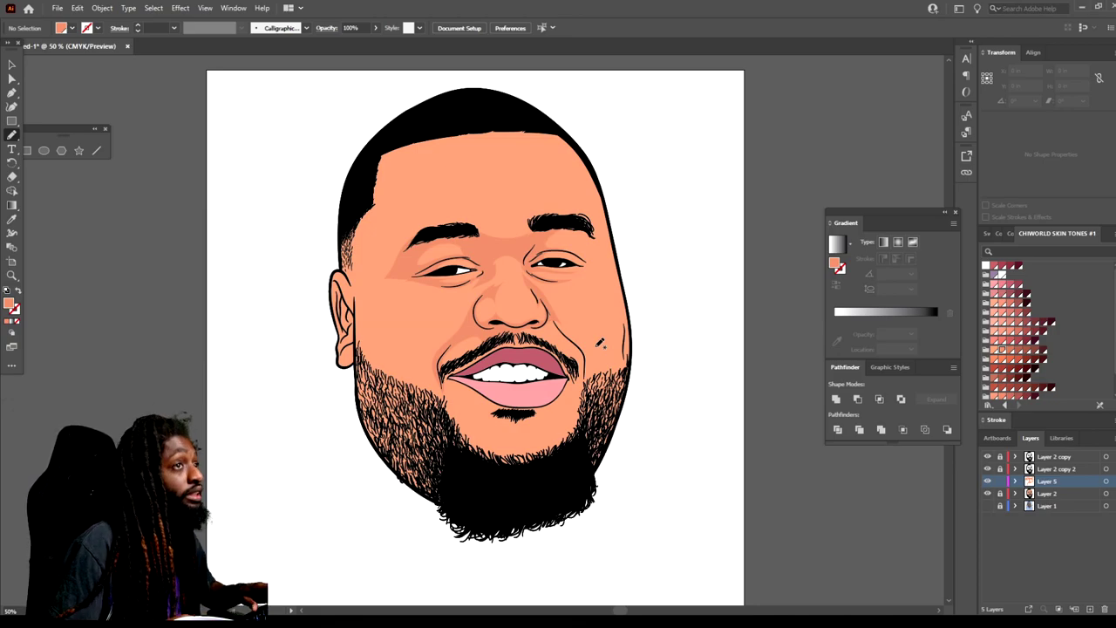
Draw a large filled shadow around the left cheek and up to the temple, leaving the centre of the cheek light.
scroll(721, 394, down, 1)
scroll(721, 394, up, 3)
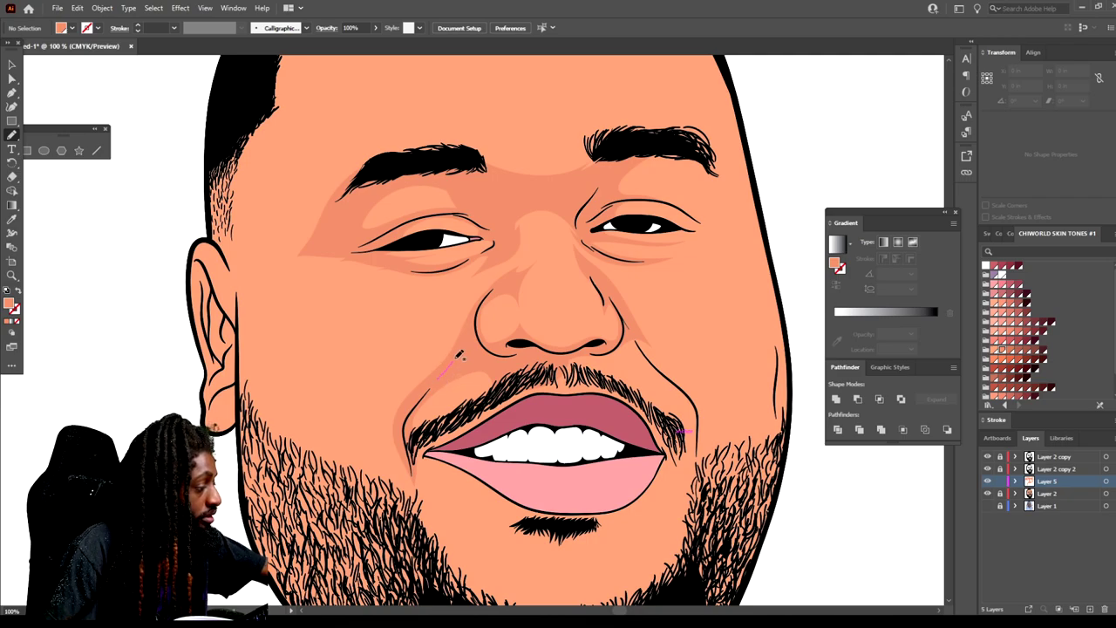
mouse_move(456, 328)
mouse_down()
mouse_move(381, 374)
mouse_move(343, 361)
mouse_move(350, 277)
mouse_up()
drag(410, 157, 393, 165)
key(ctrl+minus)
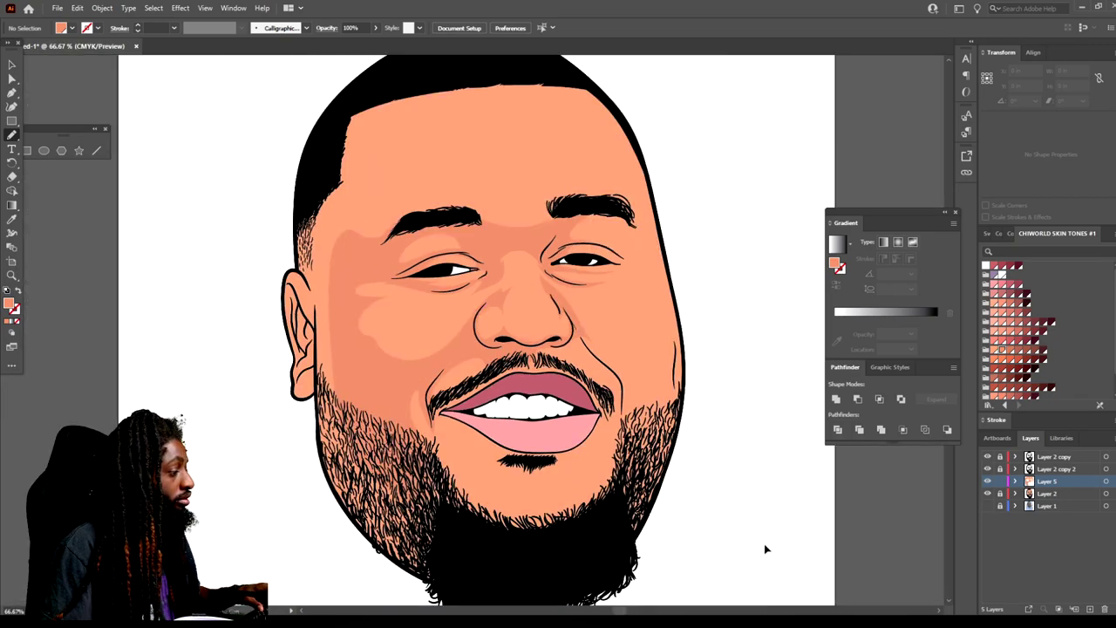
Draw filled shadows below the lips and around the chin, leaving light patches on the chin and beside the mouth.
scroll(567, 553, up, 1)
mouse_move(344, 471)
mouse_down()
mouse_move(544, 545)
mouse_move(462, 440)
mouse_move(589, 432)
mouse_up()
mouse_move(630, 398)
mouse_down()
mouse_move(384, 338)
mouse_move(368, 497)
mouse_up()
key(ctrl+minus)
key(ctrl+minus)
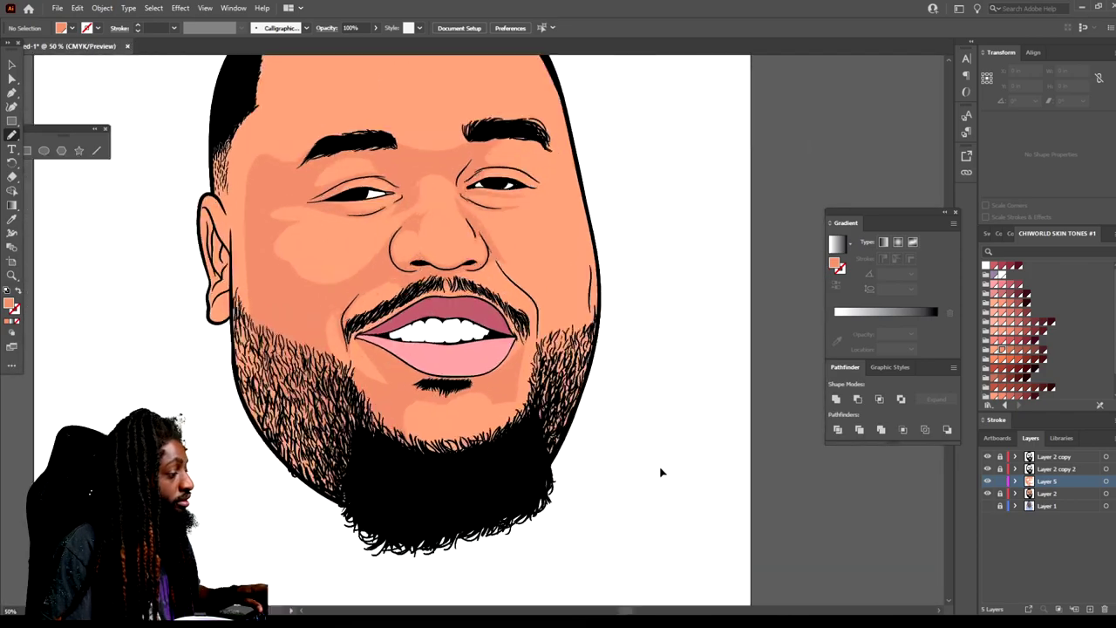
Draw filled shadows around the right cheek, smile line and outer eye, leaving the centre of the cheek light.
key(ctrl+plus)
key(ctrl+plus)
key(ctrl+plus)
mouse_move(429, 583)
mouse_down()
mouse_move(506, 470)
mouse_move(478, 419)
mouse_up()
mouse_move(515, 326)
mouse_down()
mouse_move(491, 598)
mouse_move(440, 580)
mouse_up()
scroll(528, 423, up, 1)
mouse_move(397, 266)
mouse_down()
mouse_move(478, 255)
mouse_move(492, 206)
mouse_up()
mouse_move(467, 135)
mouse_down()
mouse_move(706, 243)
mouse_move(551, 598)
mouse_move(524, 558)
mouse_up()
key(ctrl+minus)
key(ctrl+minus)
key(ctrl+minus)
key(ctrl+plus)
key(ctrl+plus)
key(ctrl+plus)
key(ctrl+plus)
mouse_move(714, 410)
mouse_down()
mouse_move(717, 461)
mouse_move(653, 369)
mouse_move(539, 349)
mouse_move(542, 277)
mouse_move(383, 241)
mouse_move(628, 191)
mouse_move(716, 418)
mouse_up()
key(ctrl+minus)
key(ctrl+minus)
key(ctrl+minus)
key(ctrl+minus)
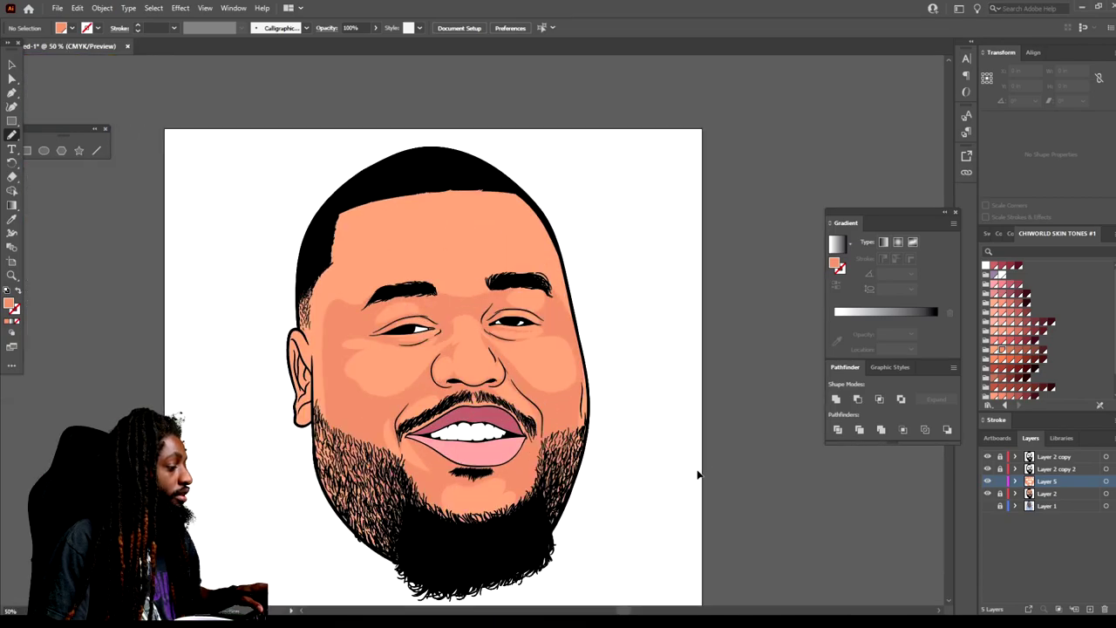
Draw a filled shadow down the right edge of the face, from beside the cheek through the beard.
key(ctrl+plus)
key(ctrl+plus)
key(ctrl+plus)
drag(660, 444, 651, 158)
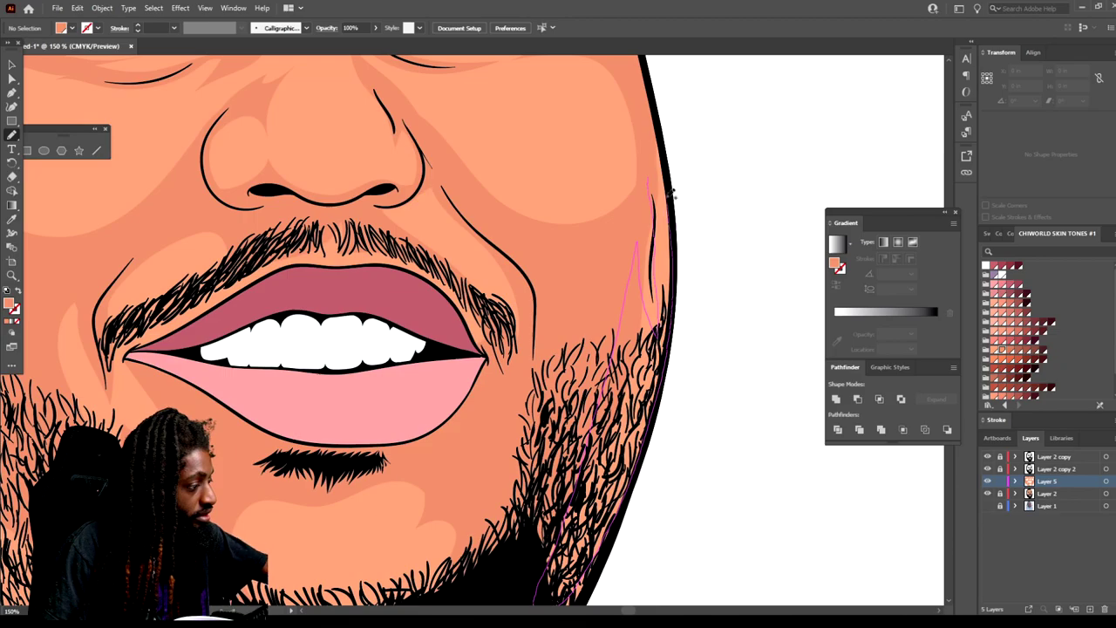
scroll(663, 262, down, 2)
scroll(671, 306, up, 1)
drag(659, 276, 650, 197)
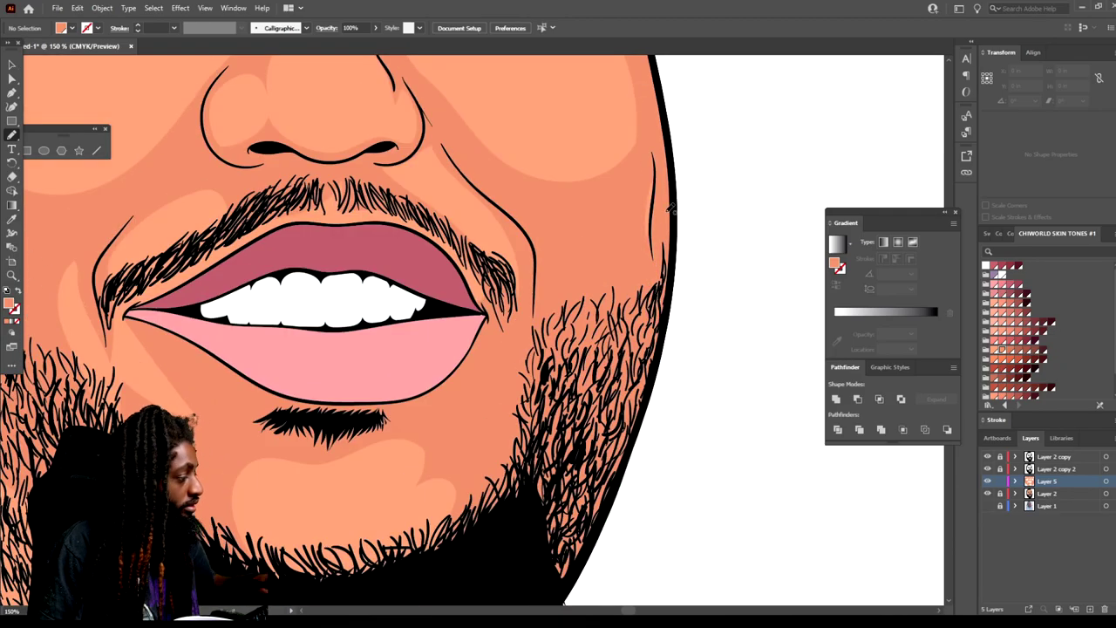
Draw filled shadows along the left jaw under the beard and over the left temple and forehead, leaving light patches above the eyebrow.
key(ctrl+minus)
scroll(623, 422, left, 3)
mouse_move(319, 379)
mouse_down()
mouse_move(258, 377)
mouse_move(354, 523)
mouse_move(462, 553)
mouse_up()
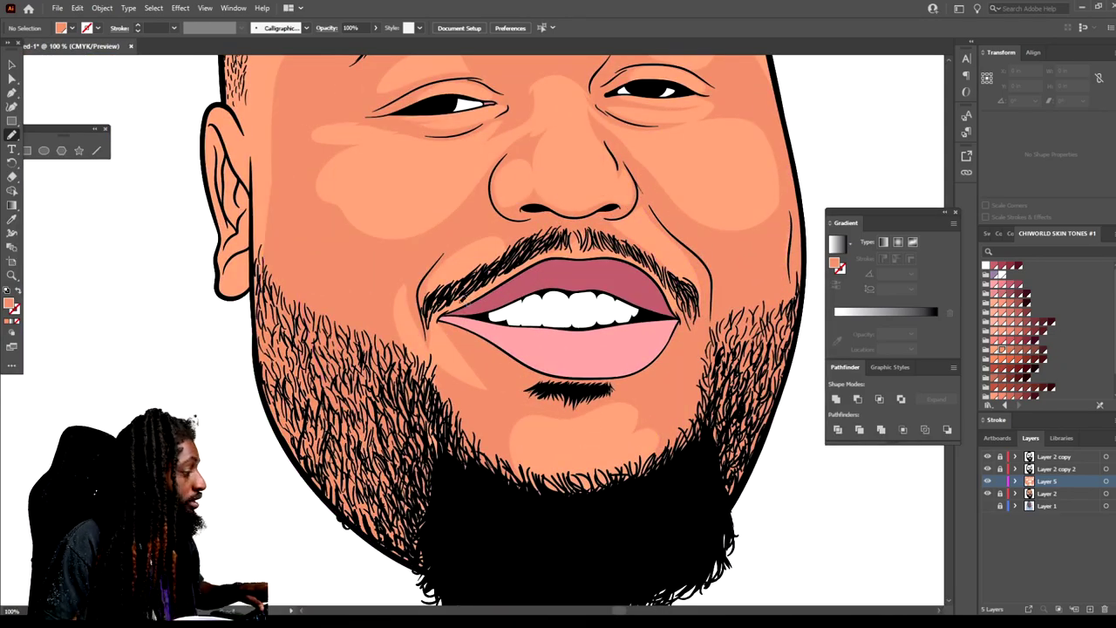
scroll(462, 553, left, 1)
scroll(462, 553, up, 4)
mouse_move(304, 345)
mouse_down()
mouse_move(361, 302)
mouse_move(348, 383)
mouse_up()
scroll(349, 419, up, 5)
mouse_move(347, 472)
mouse_down()
mouse_move(453, 397)
mouse_move(531, 388)
mouse_move(464, 299)
mouse_move(397, 247)
mouse_move(331, 397)
mouse_up()
key(ctrl+minus)
key(ctrl+minus)
key(ctrl+minus)
Draw filled shadows over the right side of the forehead and small crease shadows above both eyebrows.
key(ctrl+plus)
key(ctrl+plus)
key(ctrl+plus)
key(ctrl+plus)
scroll(493, 189, up, 2)
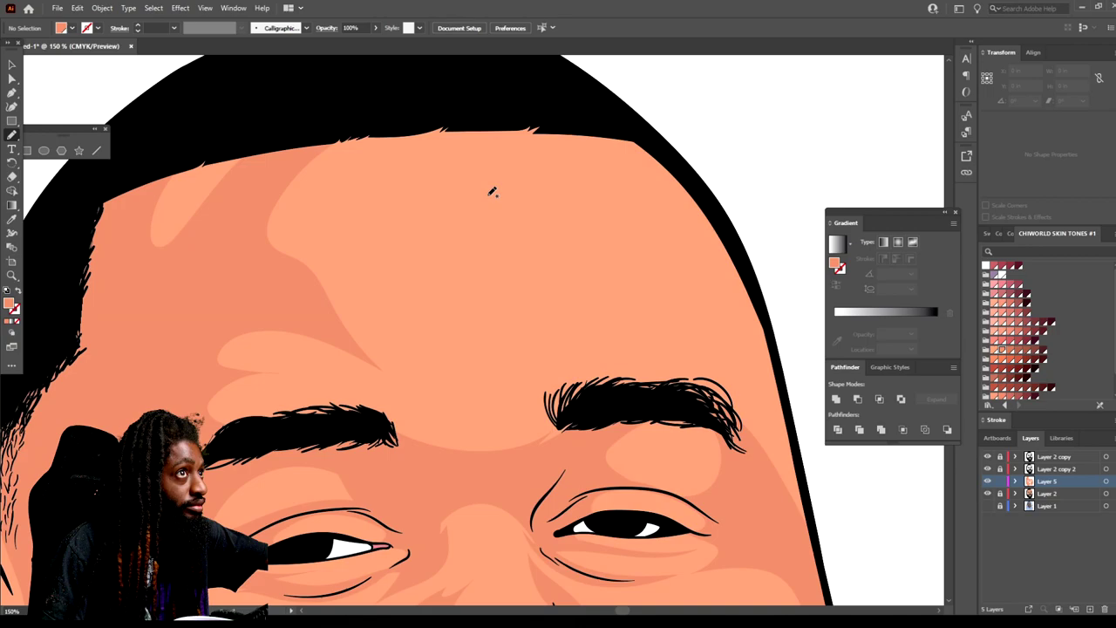
drag(520, 349, 598, 316)
mouse_move(455, 376)
mouse_down()
mouse_move(425, 328)
mouse_move(494, 244)
mouse_move(696, 131)
mouse_up()
key(ctrl+0)
scroll(423, 488, up, 5)
drag(561, 247, 600, 434)
scroll(610, 432, down, 3)
scroll(442, 347, up, 4)
mouse_move(519, 426)
mouse_down()
mouse_move(418, 464)
mouse_move(512, 332)
mouse_move(427, 357)
mouse_move(518, 352)
mouse_move(519, 423)
mouse_up()
scroll(430, 455, up, 5)
mouse_move(471, 478)
mouse_down()
mouse_move(440, 342)
mouse_move(427, 376)
mouse_move(436, 523)
mouse_move(382, 330)
mouse_move(381, 132)
mouse_move(539, 510)
mouse_move(490, 439)
mouse_move(471, 470)
mouse_up()
key(ctrl+minus)
key(ctrl+minus)
key(ctrl+minus)
key(ctrl+minus)
Draw a filled shadow shape to reduce the light area on the left upper eyelid, undoing the first attempt.
key(ctrl+0)
key(ctrl+plus)
key(ctrl+plus)
key(ctrl+plus)
mouse_move(649, 455)
mouse_down()
mouse_move(443, 88)
mouse_move(361, 109)
mouse_up()
key(ctrl+z)
mouse_move(686, 514)
mouse_down()
mouse_move(589, 235)
mouse_move(460, 159)
mouse_move(510, 415)
mouse_move(610, 511)
mouse_up()
Draw a filled shadow around the outer part of the right upper eyelid beneath the eyebrow.
key(ctrl+minus)
key(ctrl+minus)
key(ctrl+minus)
key(ctrl+minus)
key(ctrl+minus)
key(ctrl+equal)
key(ctrl+equal)
key(ctrl+equal)
scroll(471, 331, up, 1)
key(ctrl+equal)
key(ctrl+equal)
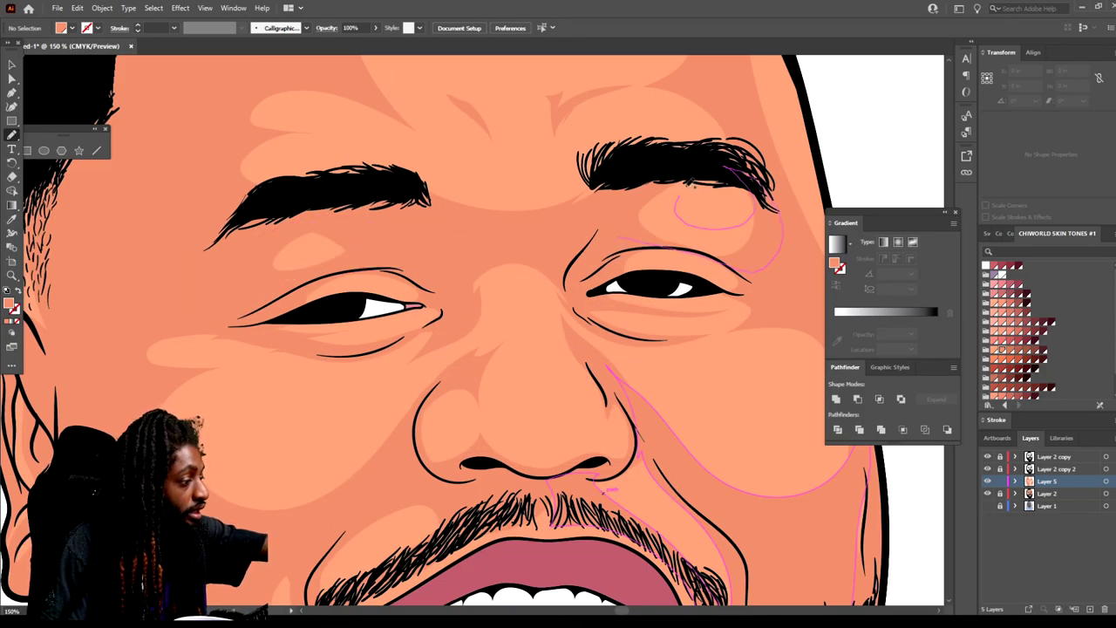
Lock Layer 5, add a new layer directly above it and choose a darker skin-tone fill.
key(ctrl+minus)
key(ctrl+minus)
key(ctrl+minus)
scroll(780, 440, down, 2)
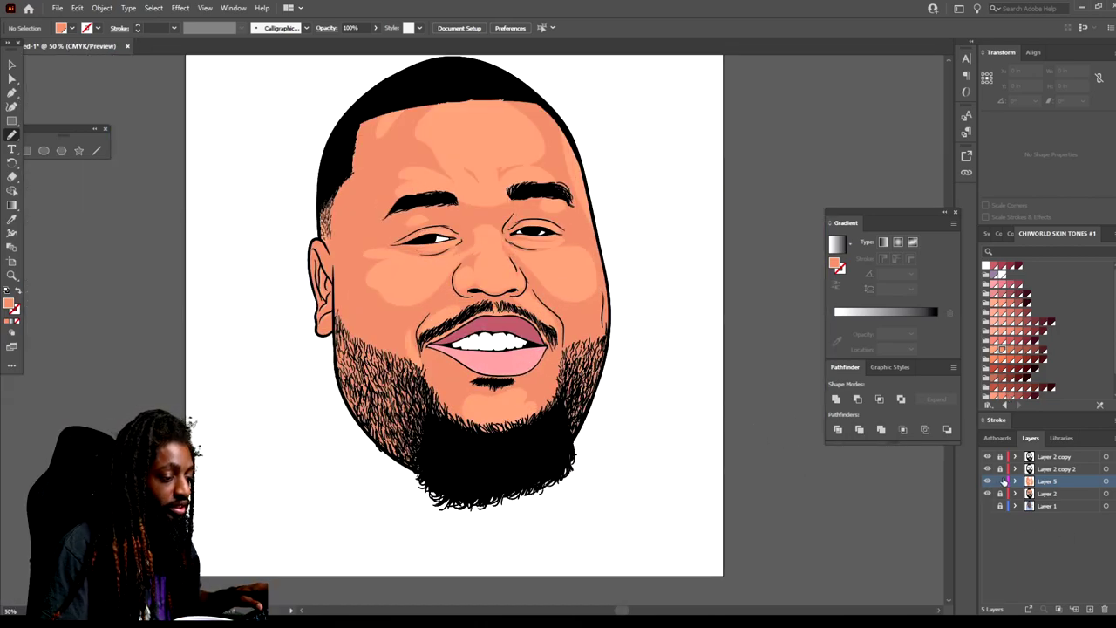
click(1090, 609)
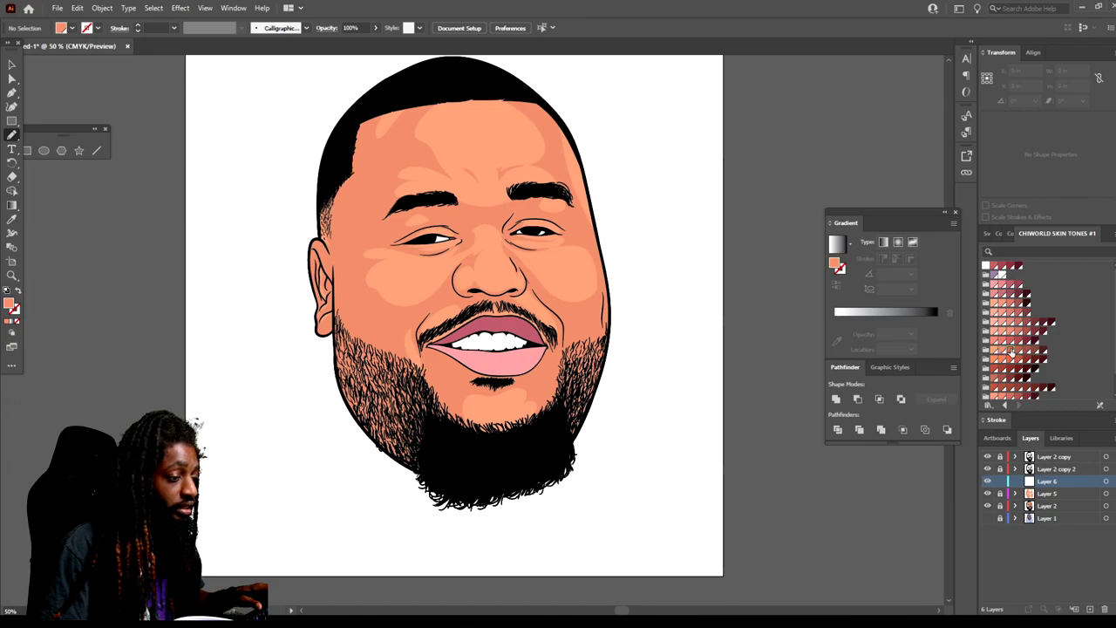
Draw darker filled shadow shapes around the nostrils, under the nose and across the left half of the moustache on the new layer.
key(ctrl+equal)
key(ctrl+equal)
key(ctrl+equal)
key(ctrl+equal)
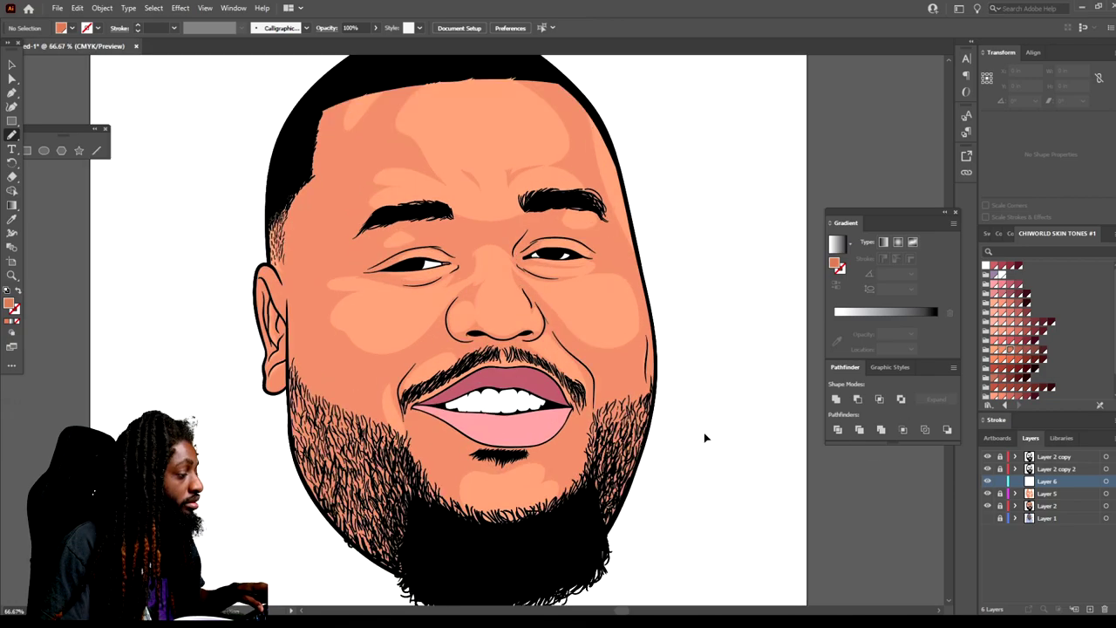
key(ctrl+equal)
key(ctrl+equal)
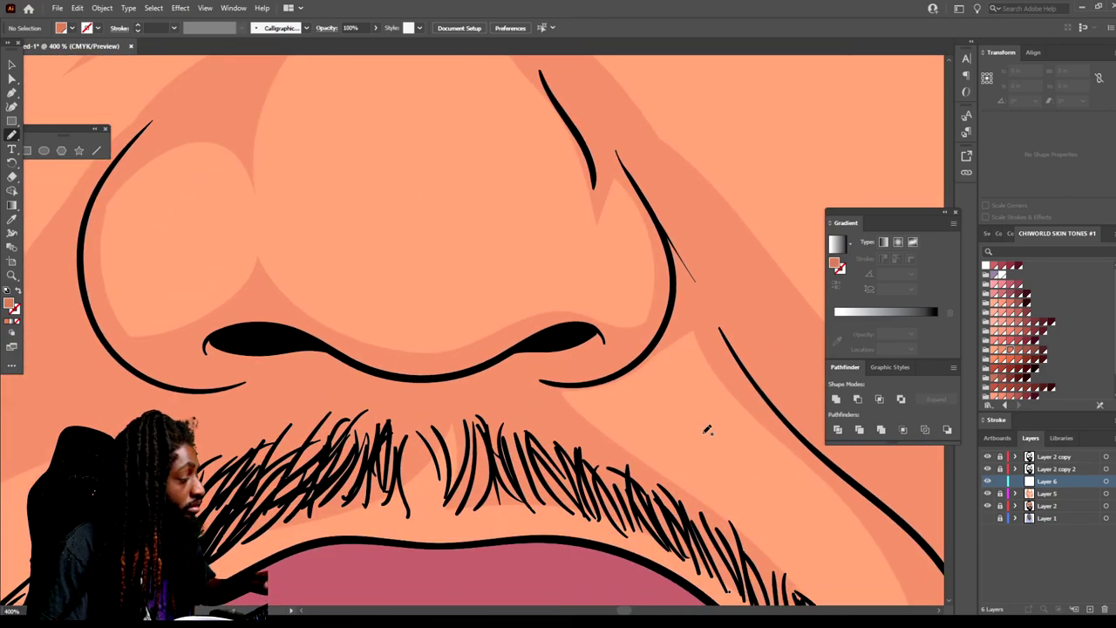
scroll(706, 433, left, 3)
key(ctrl+equal)
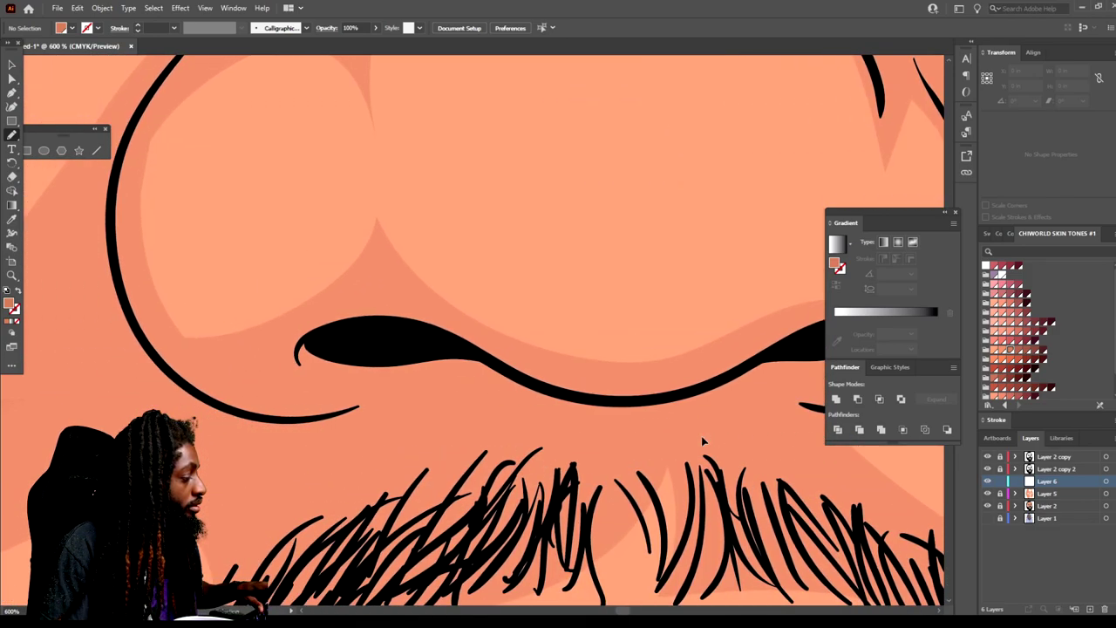
key(ctrl+minus)
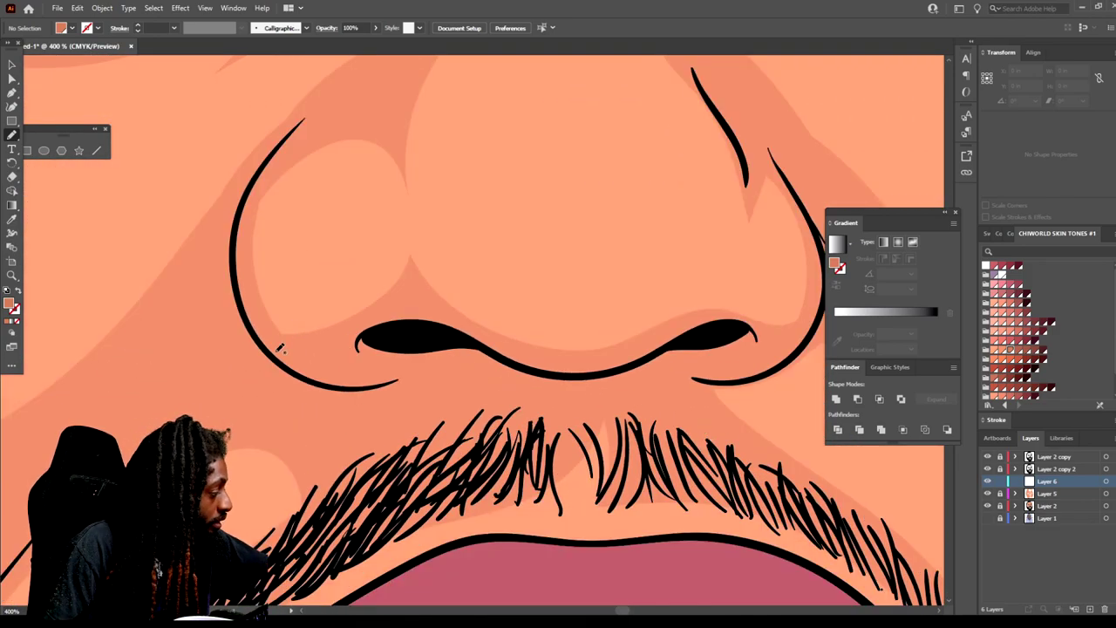
mouse_move(455, 318)
mouse_down()
mouse_move(535, 366)
mouse_move(586, 376)
mouse_move(645, 358)
mouse_up()
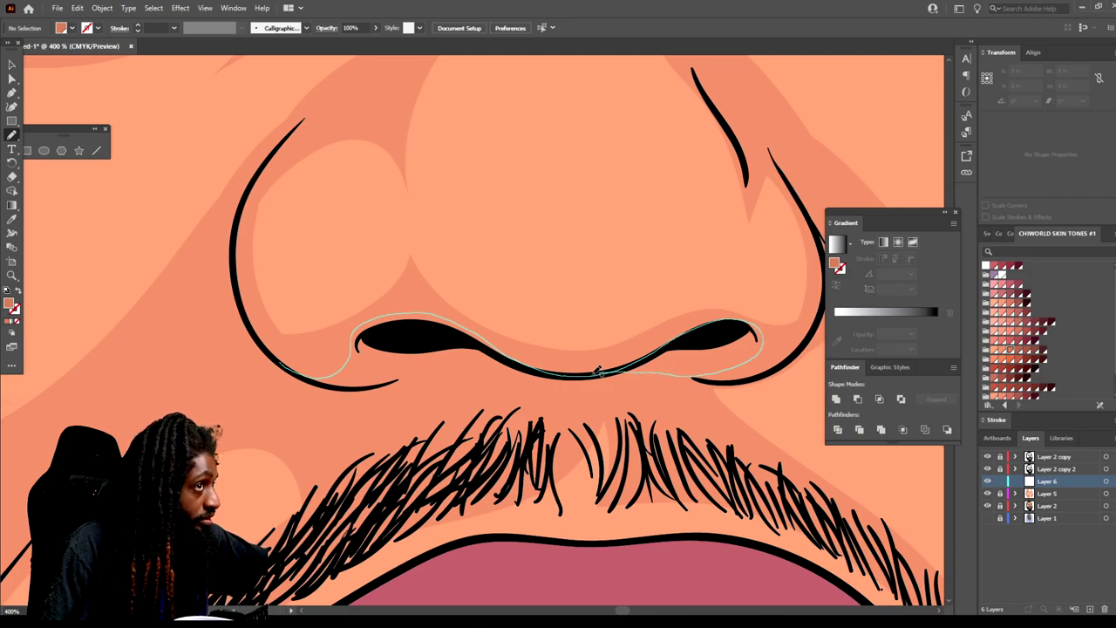
mouse_move(550, 432)
mouse_down()
mouse_move(506, 506)
mouse_move(284, 585)
mouse_move(353, 491)
mouse_move(335, 436)
mouse_move(285, 408)
mouse_move(250, 355)
mouse_move(241, 291)
mouse_up()
mouse_move(277, 345)
mouse_down()
mouse_move(394, 333)
mouse_move(303, 352)
mouse_move(258, 309)
mouse_move(242, 268)
mouse_move(305, 399)
mouse_up()
Select the new shadow shapes under the nose, try darker skin-tone swatches and recolour them with a muted reddish brown.
key(v)
click(390, 375)
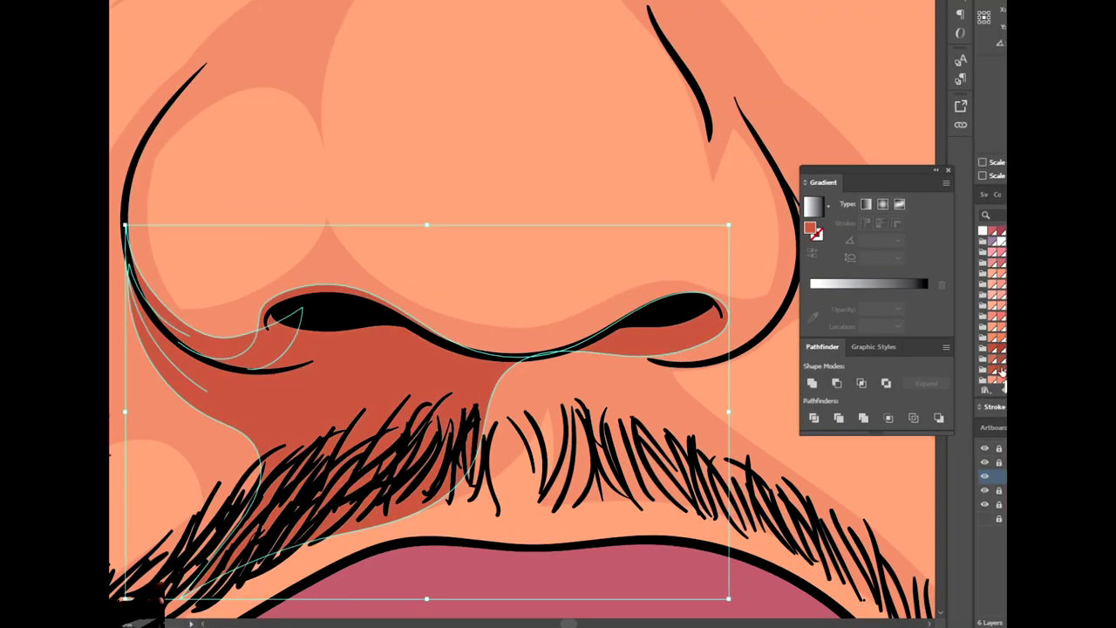
click(1004, 379)
click(1004, 370)
click(1000, 328)
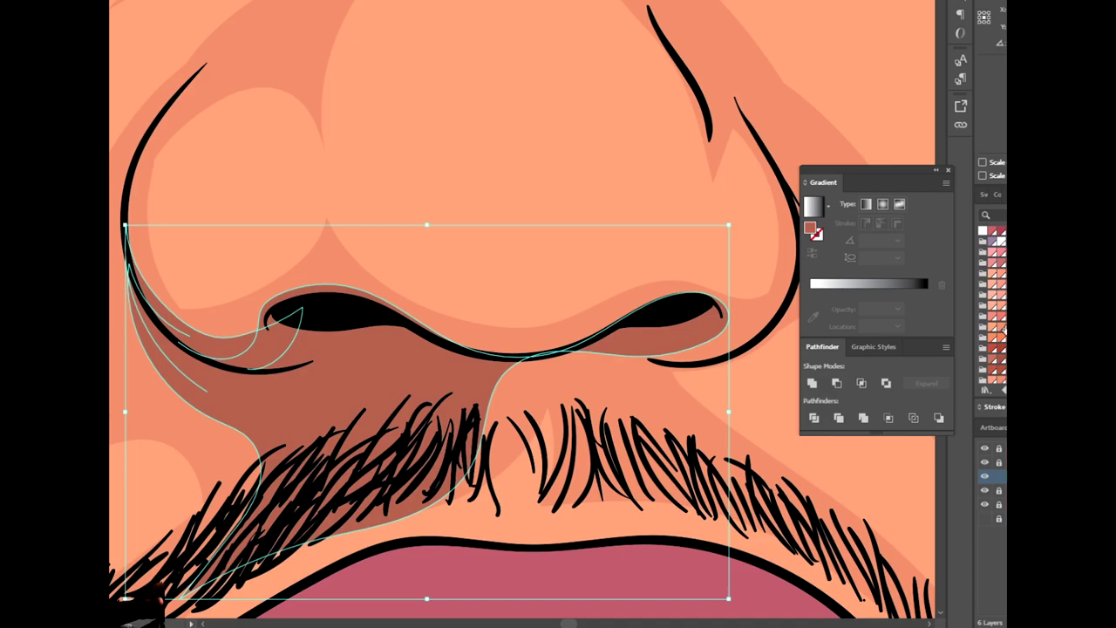
Draw a dark filled shadow along the outer edge of the left nostril, up to the crease beside the nose.
click(735, 471)
key(ctrl+0)
key(ctrl+equal)
key(ctrl+equal)
key(ctrl+equal)
key(ctrl+equal)
key(ctrl+equal)
key(ctrl+equal)
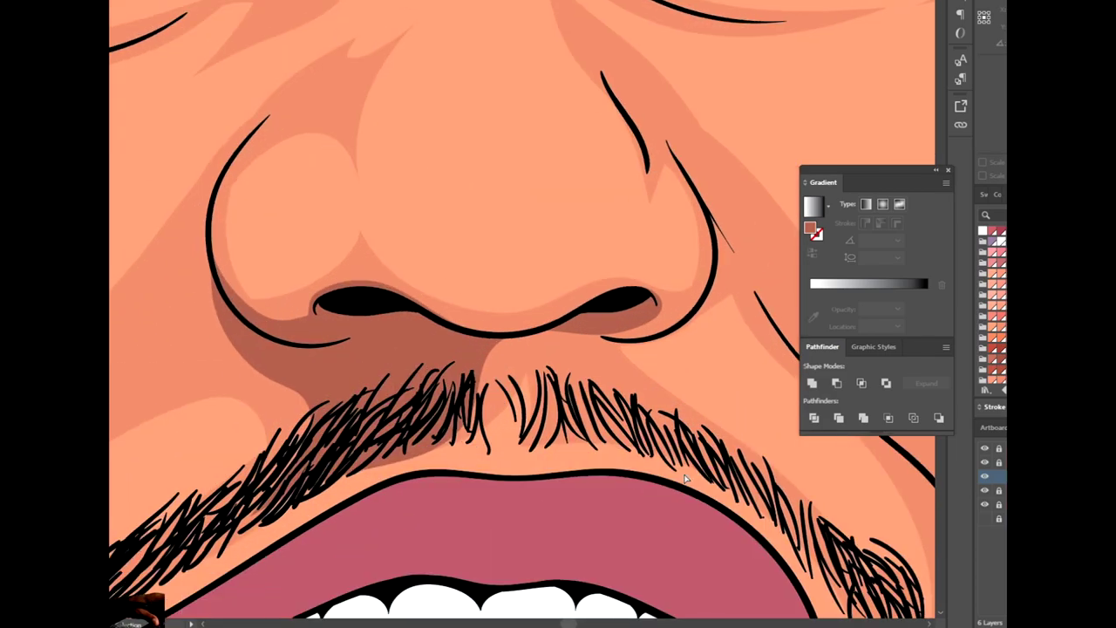
mouse_move(335, 420)
mouse_down()
mouse_move(282, 352)
mouse_move(259, 252)
mouse_move(388, 485)
mouse_up()
key(ctrl+minus)
key(ctrl+minus)
key(ctrl+minus)
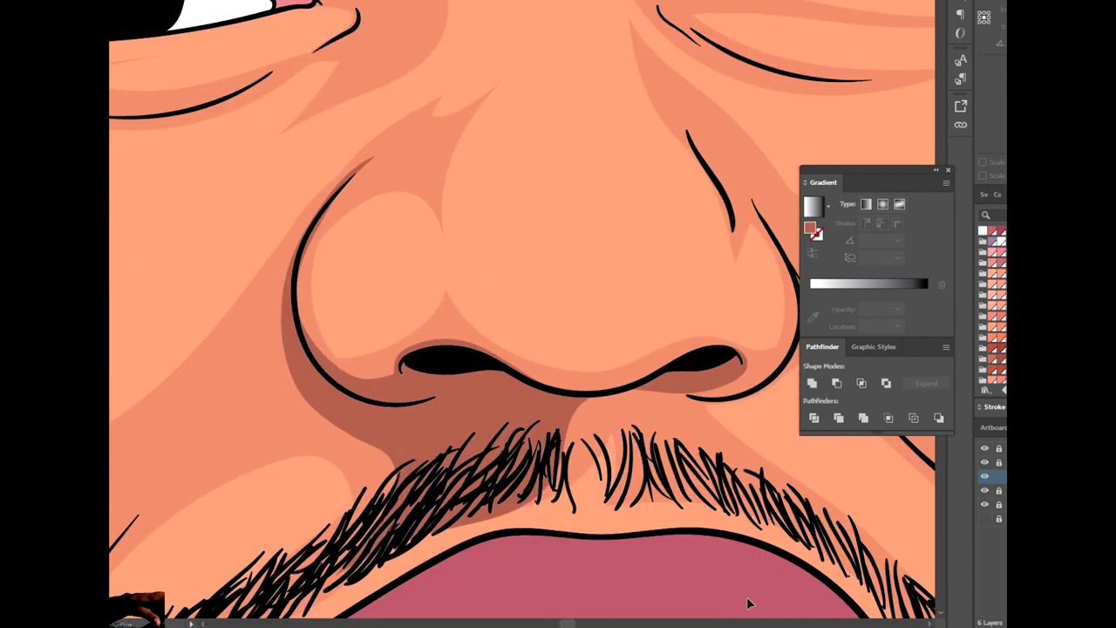
Draw dark filled shadows beneath the left half of the moustache and along the left smile line.
scroll(714, 555, down, 3)
scroll(282, 394, up, 2)
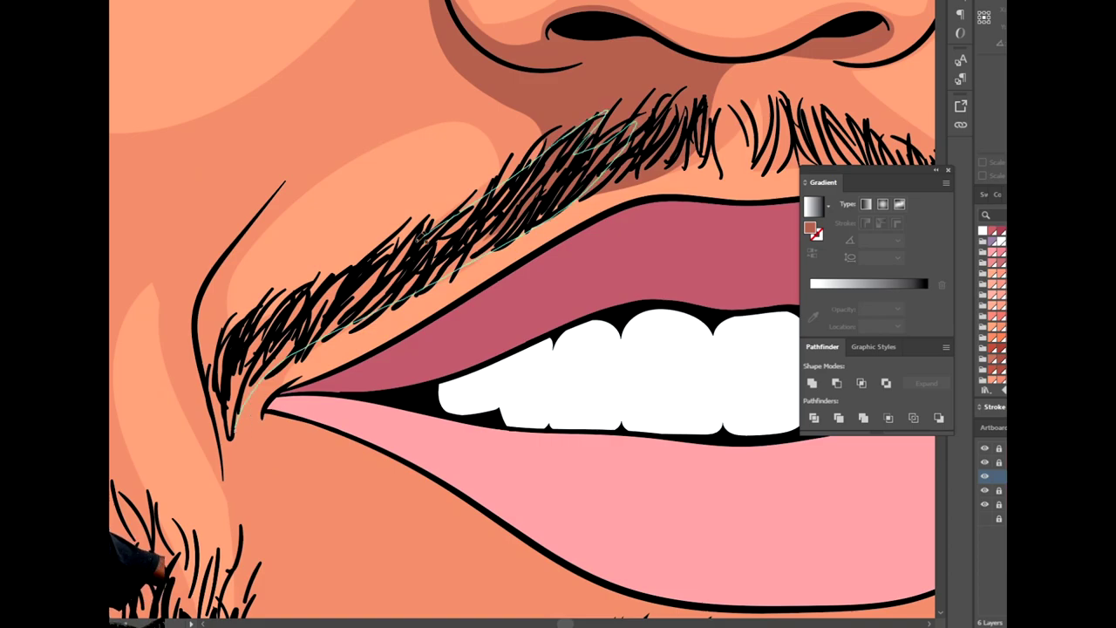
mouse_move(286, 187)
mouse_down()
mouse_move(245, 400)
mouse_move(222, 373)
mouse_up()
key(ctrl+0)
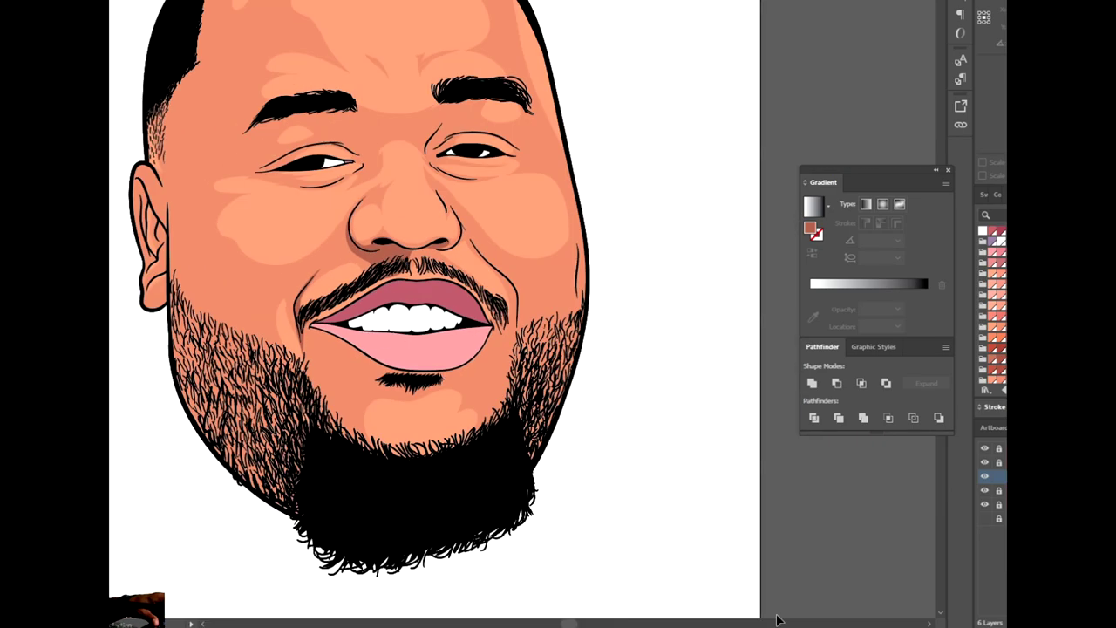
Draw a dark filled shadow from the side of the right nostril down along the right smile line.
key(ctrl+equal)
key(ctrl+equal)
key(ctrl+equal)
key(ctrl+equal)
drag(608, 410, 753, 603)
mouse_move(332, 151)
mouse_down()
mouse_move(455, 312)
mouse_move(591, 386)
mouse_move(292, 73)
mouse_move(332, 152)
mouse_up()
key(ctrl+minus)
key(ctrl+minus)
Draw dark filled shadows around the inner corner of the right eye, spreading up the brow crease and under the lid.
key(ctrl+0)
key(ctrl+equal)
key(ctrl+equal)
key(ctrl+equal)
key(ctrl+equal)
key(ctrl+equal)
mouse_move(154, 270)
mouse_down()
mouse_move(218, 433)
mouse_move(539, 475)
mouse_move(366, 401)
mouse_move(475, 316)
mouse_move(747, 330)
mouse_move(283, 102)
mouse_up()
key(ctrl+minus)
key(ctrl+minus)
key(ctrl+plus)
key(ctrl+plus)
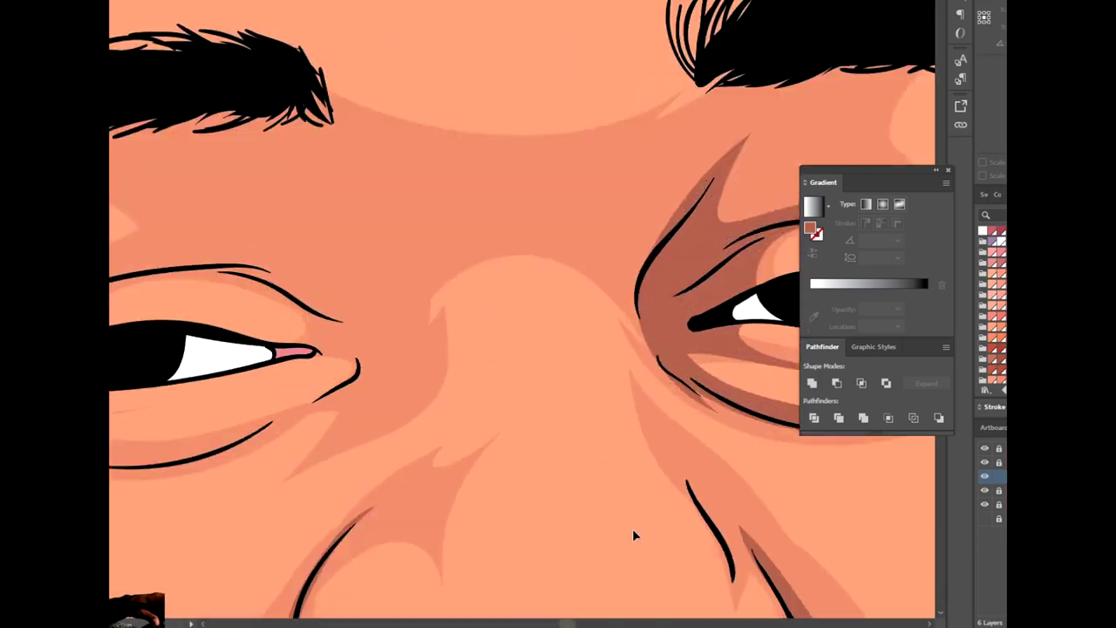
Draw a dark filled shadow around the inner corner of the left eye, between the eyebrow and the nose bridge.
mouse_move(337, 324)
mouse_down()
mouse_move(111, 265)
mouse_move(372, 270)
mouse_move(401, 184)
mouse_move(293, 411)
mouse_move(228, 358)
mouse_up()
key(ctrl+minus)
key(ctrl+minus)
key(ctrl+minus)
key(ctrl+minus)
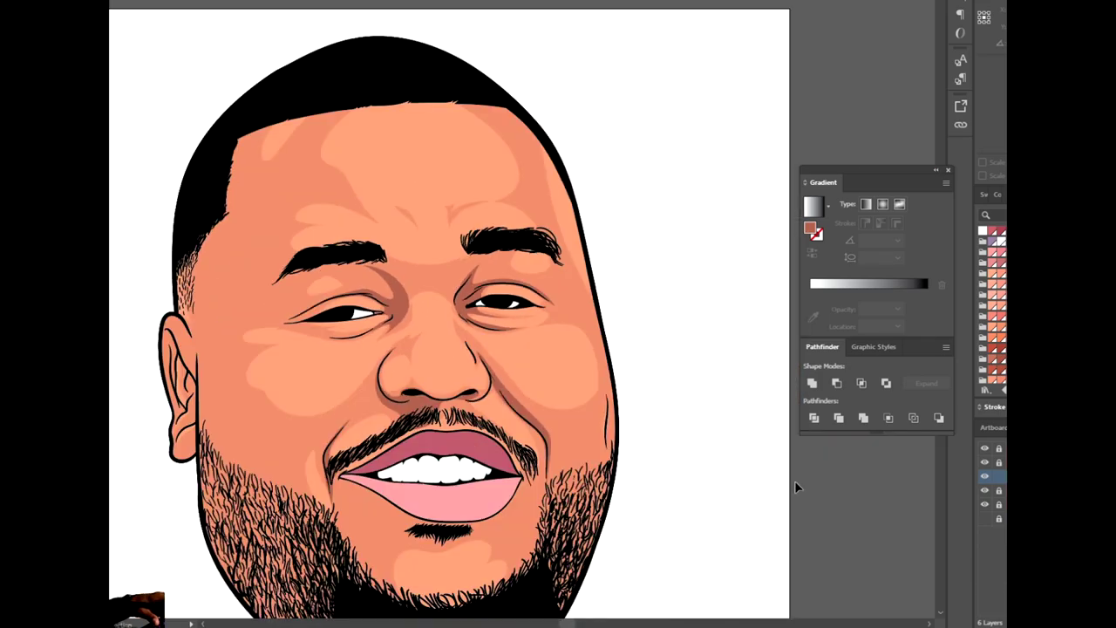
scroll(741, 419, down, 1)
key(ctrl+plus)
key(ctrl+plus)
key(ctrl+plus)
mouse_move(299, 357)
mouse_down()
mouse_move(608, 301)
mouse_move(301, 356)
mouse_up()
key(ctrl+minus)
key(ctrl+minus)
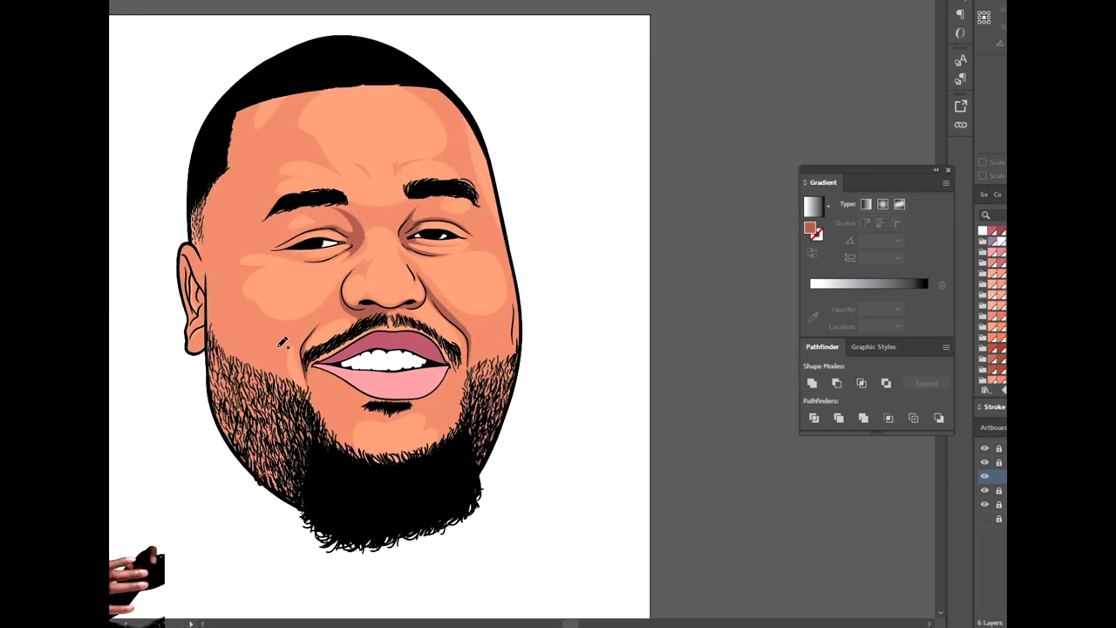
Draw a dark filled shadow from the outer corner of the left eye beneath its lower lid.
key(ctrl+plus)
key(ctrl+plus)
key(ctrl+plus)
key(ctrl+plus)
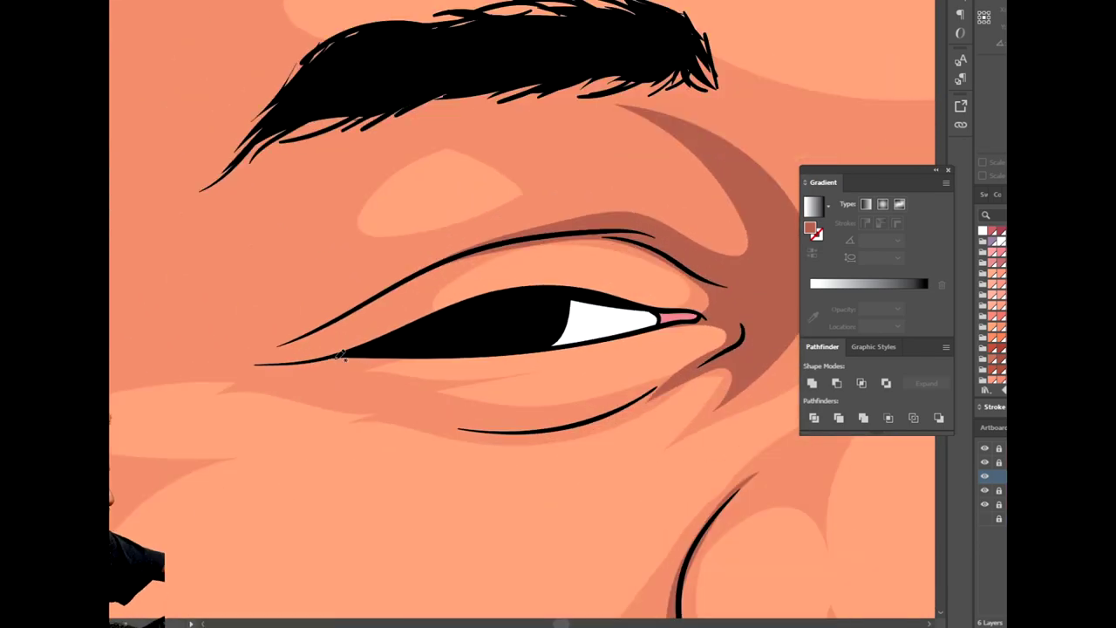
mouse_move(341, 356)
mouse_down()
mouse_move(534, 228)
mouse_move(314, 389)
mouse_move(614, 420)
mouse_up()
key(ctrl+minus)
key(ctrl+minus)
key(ctrl+minus)
key(ctrl+minus)
Draw a dark filled shadow at the outer corner of the right eye.
key(ctrl+plus)
key(ctrl+plus)
key(ctrl+plus)
key(ctrl+plus)
key(ctrl+plus)
mouse_move(443, 299)
mouse_down()
mouse_move(600, 352)
mouse_move(443, 305)
mouse_up()
key(ctrl+minus)
key(ctrl+minus)
key(ctrl+minus)
key(ctrl+minus)
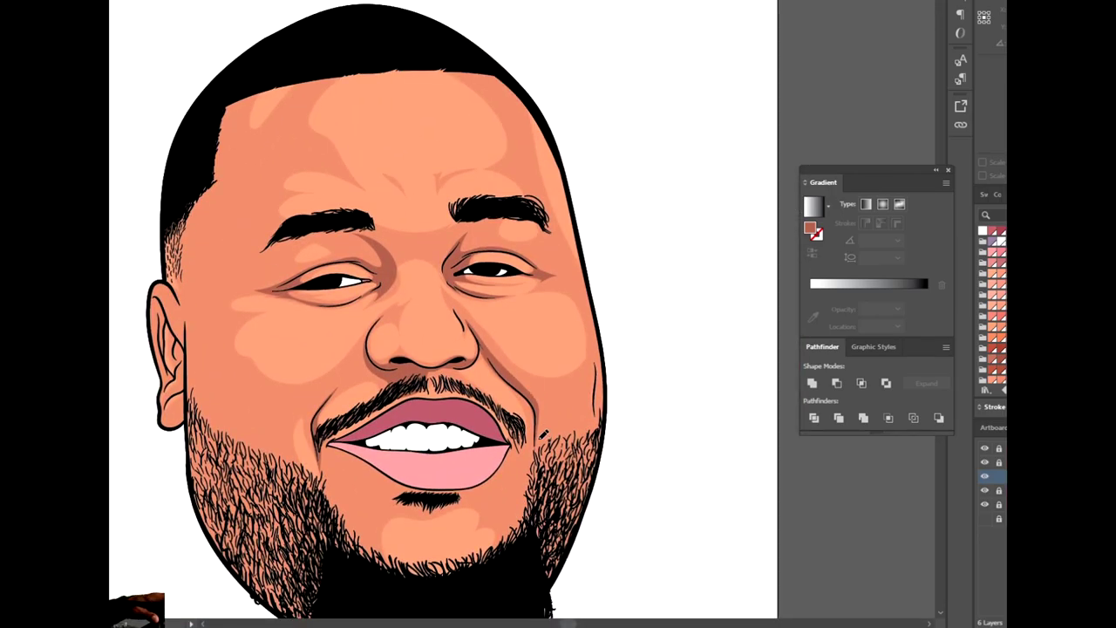
Draw a dark filled shadow behind the right side of the beard, with a jagged upper edge following the hairs.
key(ctrl+plus)
key(ctrl+plus)
mouse_move(475, 569)
mouse_down()
mouse_move(579, 406)
mouse_move(558, 258)
mouse_up()
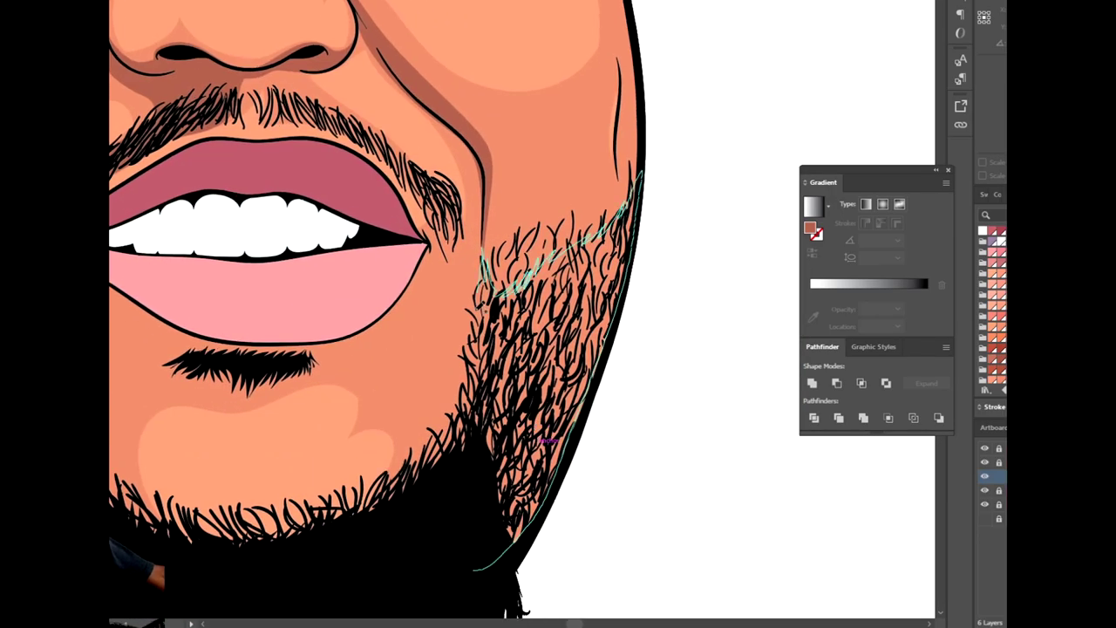
key(ctrl+minus)
key(ctrl+minus)
Draw dark filled shadows behind the left side of the beard, from the sideburn along the jawline to the chin.
key(ctrl+plus)
key(ctrl+plus)
mouse_move(314, 305)
mouse_down()
mouse_move(250, 274)
mouse_move(215, 320)
mouse_move(354, 513)
mouse_move(252, 391)
mouse_up()
key(ctrl+minus)
key(ctrl+plus)
key(ctrl+plus)
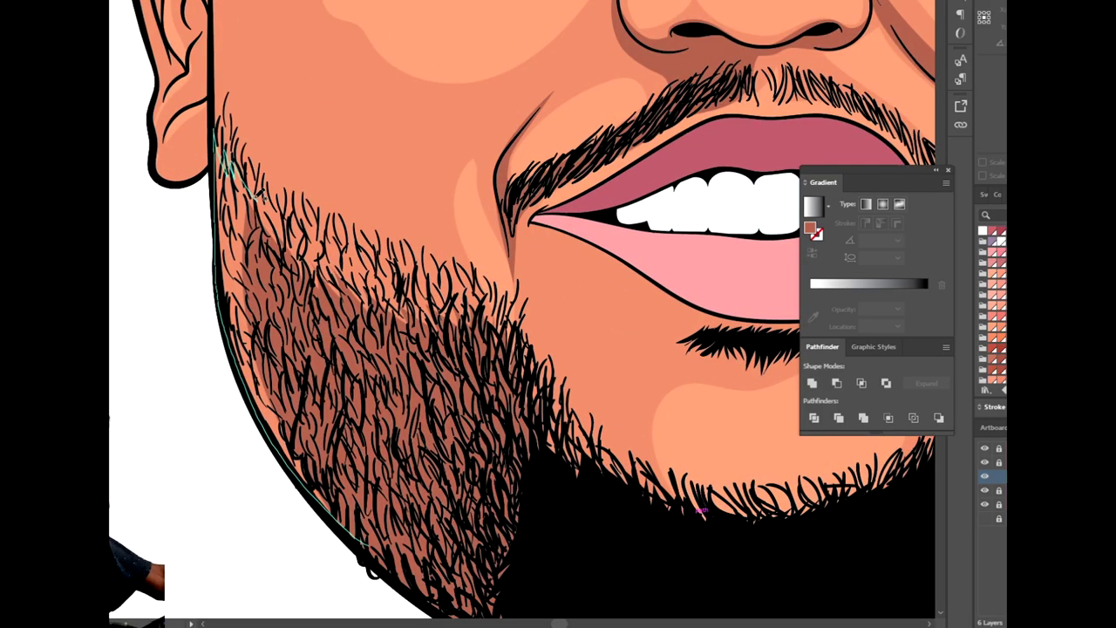
key(ctrl+minus)
key(ctrl+minus)
key(ctrl+minus)
drag(789, 542, 693, 523)
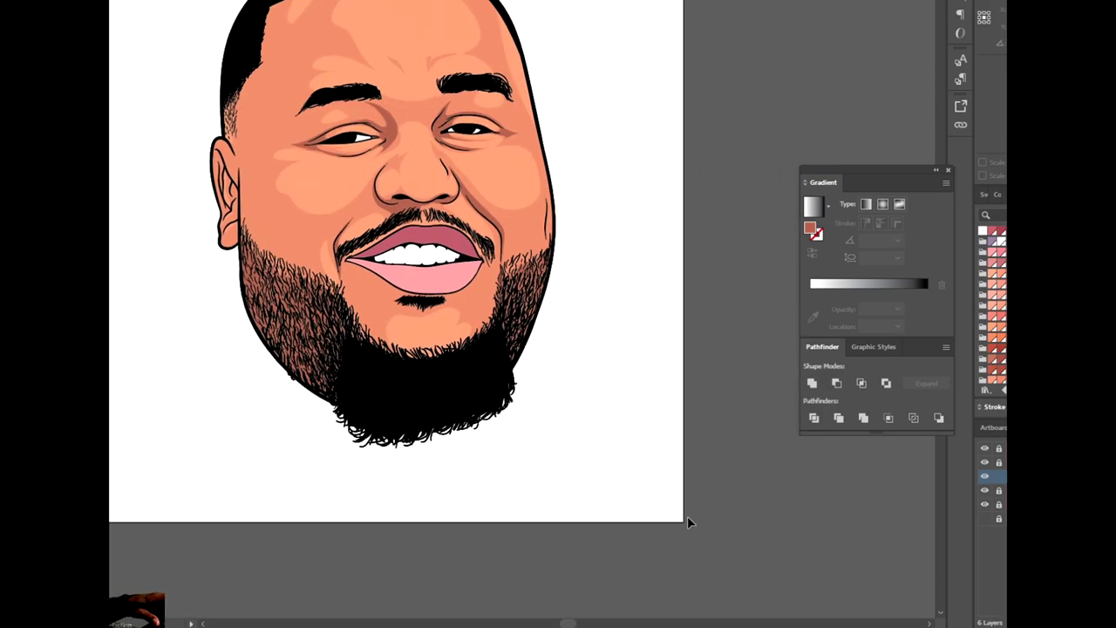
Draw a dark filled shadow beneath the lower lip, with a jagged edge around the soul patch.
key(ctrl+plus)
key(ctrl+plus)
key(ctrl+plus)
key(ctrl+plus)
mouse_move(608, 263)
mouse_down()
mouse_move(563, 327)
mouse_move(528, 353)
mouse_move(401, 360)
mouse_move(369, 326)
mouse_move(318, 302)
mouse_move(261, 228)
mouse_up()
drag(762, 219, 697, 414)
mouse_move(378, 142)
mouse_down()
mouse_move(407, 206)
mouse_move(471, 174)
mouse_move(380, 145)
mouse_up()
key(ctrl+minus)
key(ctrl+minus)
key(ctrl+minus)
key(ctrl+minus)
scroll(575, 384, up, 2)
scroll(566, 379, left, 3)
key(ctrl+plus)
key(ctrl+plus)
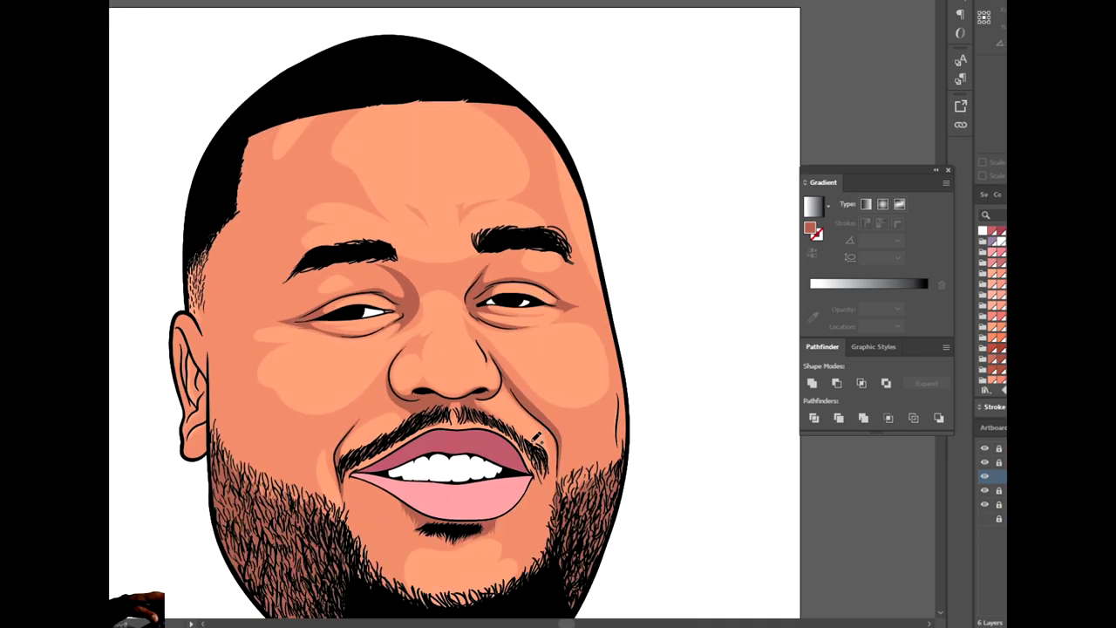
Draw a dark filled shadow on the right cheek just above the beard.
scroll(558, 453, down, 2)
scroll(610, 506, right, 3)
key(ctrl+plus)
key(ctrl+plus)
scroll(610, 488, right, 3)
mouse_move(564, 479)
mouse_down()
mouse_move(573, 367)
mouse_move(436, 373)
mouse_move(563, 476)
mouse_up()
scroll(562, 478, down, 4)
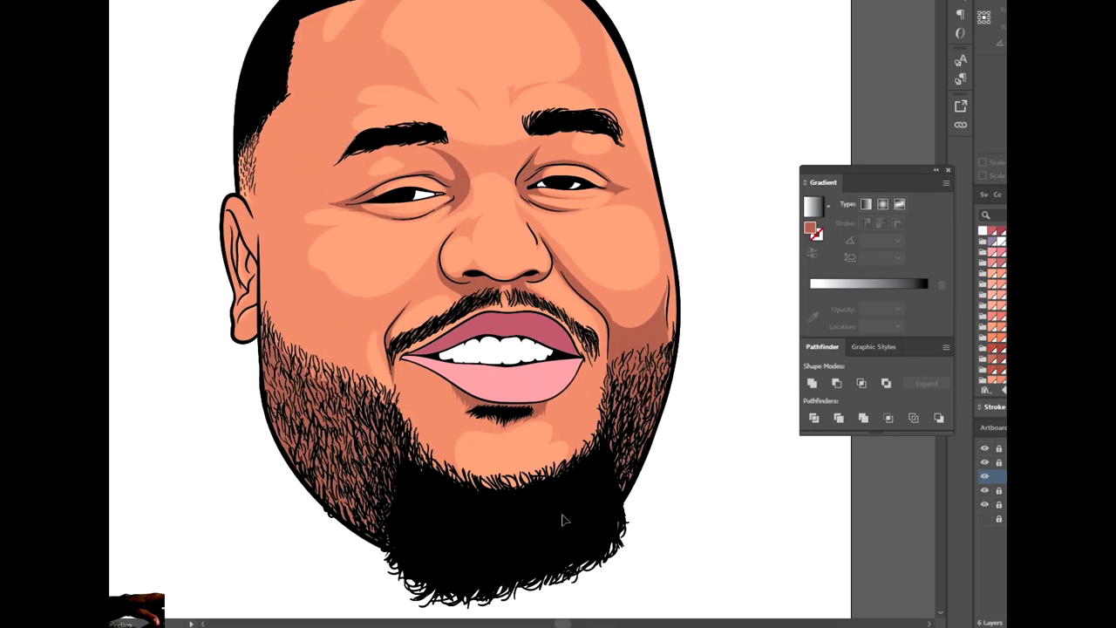
Draw dark filled shadows down the left side of the face, from the hairline and temple across the cheek to the beard.
scroll(566, 518, up, 4)
mouse_move(348, 465)
mouse_down()
mouse_move(361, 414)
mouse_move(305, 393)
mouse_move(267, 331)
mouse_move(248, 363)
mouse_move(247, 260)
mouse_up()
drag(349, 165, 218, 420)
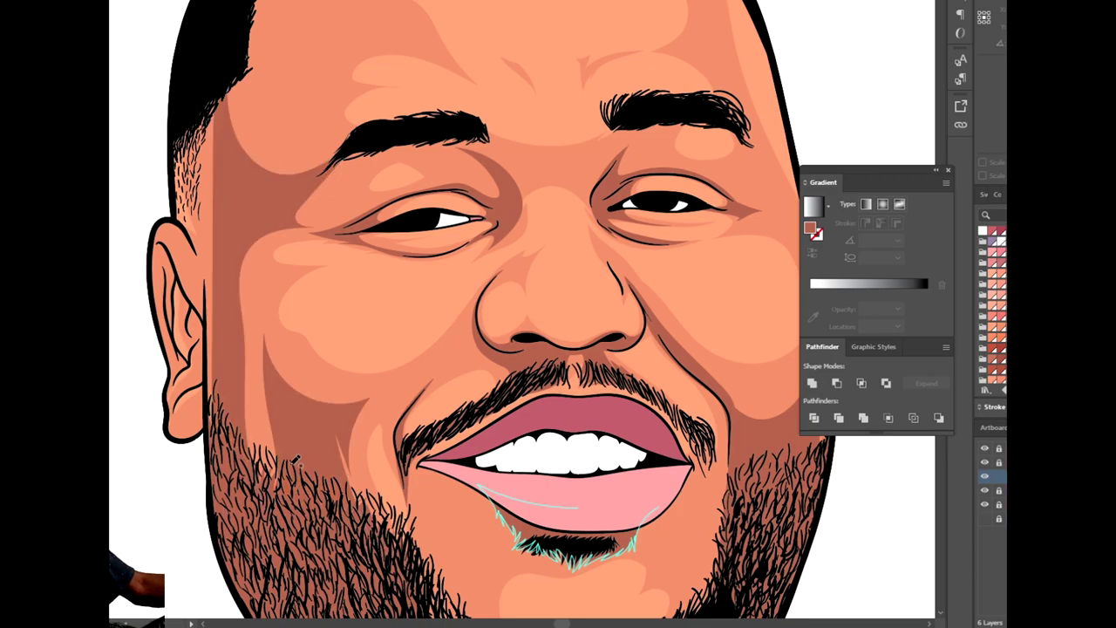
mouse_move(258, 380)
mouse_down()
mouse_move(255, 336)
mouse_move(338, 426)
mouse_move(273, 331)
mouse_move(259, 268)
mouse_up()
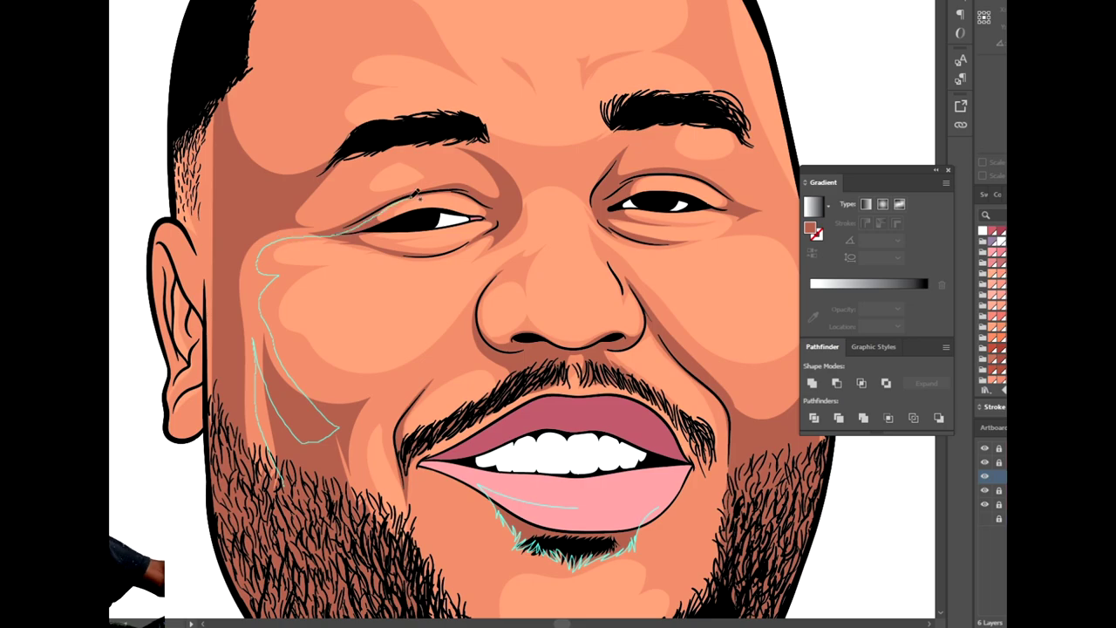
mouse_move(391, 200)
mouse_down()
mouse_move(223, 329)
mouse_move(281, 483)
mouse_up()
scroll(279, 515, up, 3)
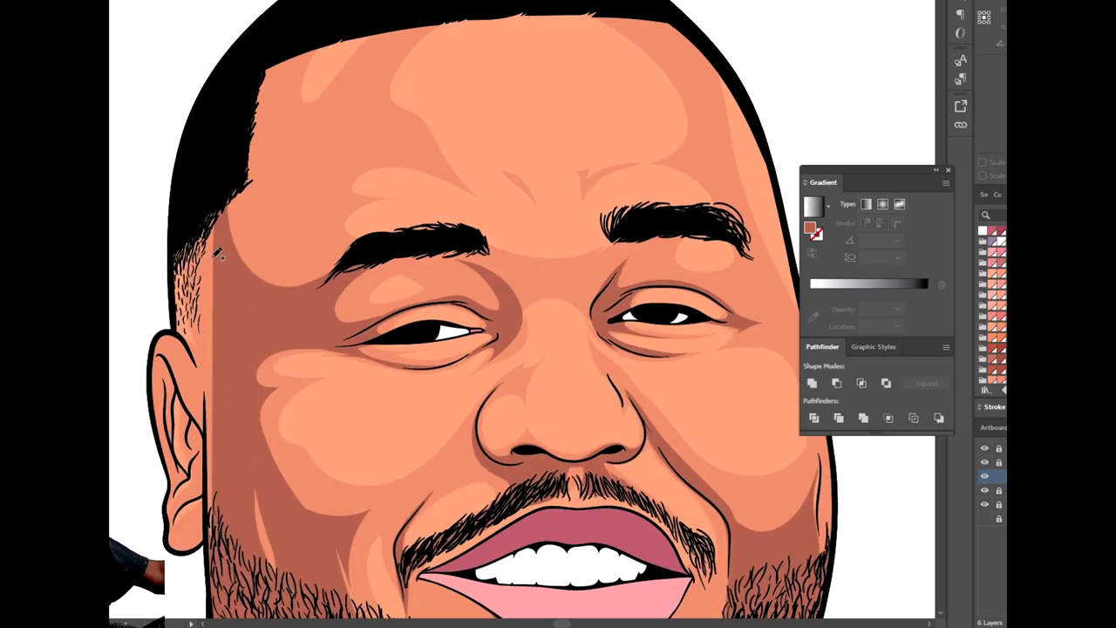
mouse_move(392, 244)
mouse_down()
mouse_move(324, 212)
mouse_move(292, 179)
mouse_move(228, 323)
mouse_up()
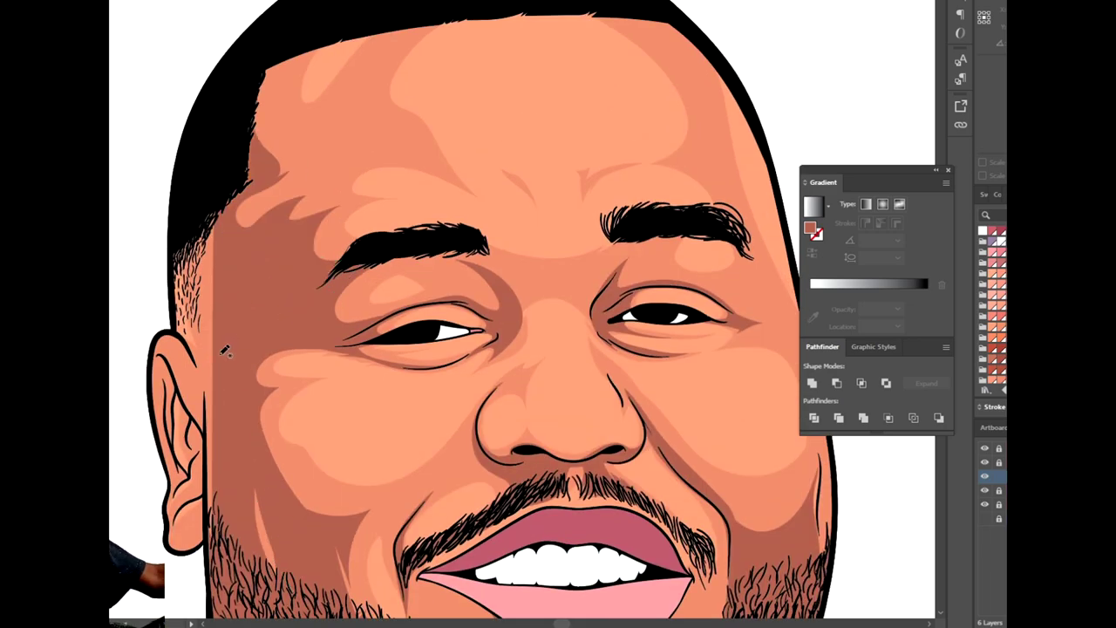
Draw dark filled shadows beside the ear, inside its folds and over the earlobe.
key(ctrl+0)
scroll(367, 321, up, 5)
mouse_move(285, 563)
mouse_down()
mouse_move(266, 431)
mouse_move(160, 305)
mouse_move(257, 342)
mouse_move(328, 340)
mouse_move(288, 560)
mouse_up()
key(ctrl+0)
scroll(347, 376, up, 6)
mouse_move(445, 166)
mouse_down()
mouse_move(463, 333)
mouse_move(397, 546)
mouse_move(505, 434)
mouse_move(471, 180)
mouse_move(444, 165)
mouse_up()
mouse_move(500, 407)
mouse_down()
mouse_move(498, 562)
mouse_move(501, 430)
mouse_up()
Fill the outer rim of the ear with the dark shadow tone, leaving lighter areas in the inner folds.
drag(392, 425, 441, 388)
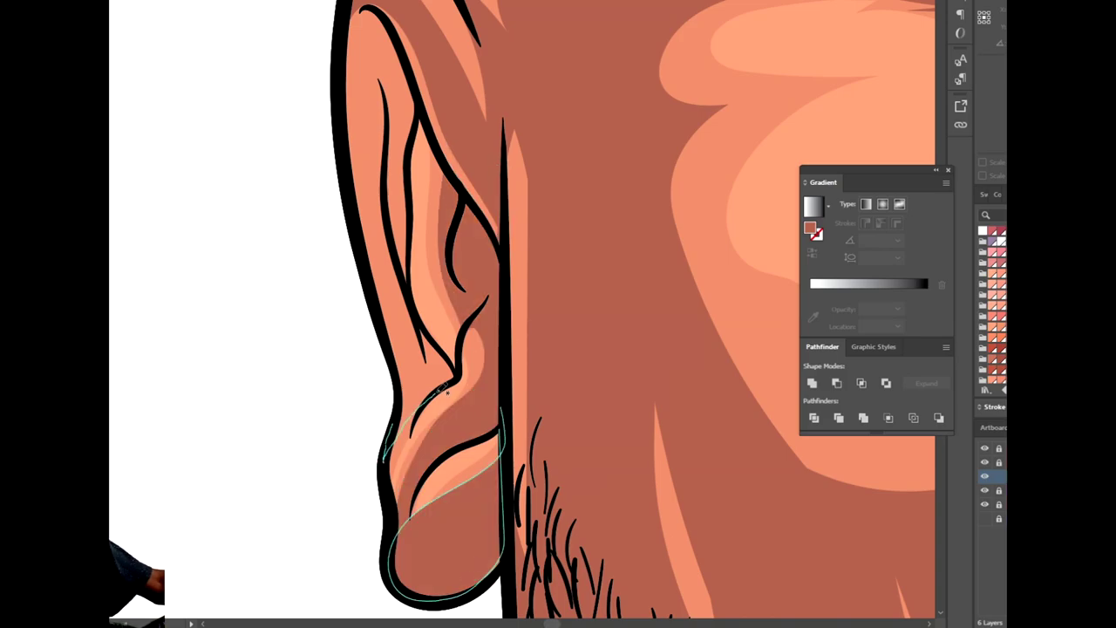
mouse_move(414, 251)
mouse_down()
mouse_move(383, 24)
mouse_move(342, 124)
mouse_move(394, 435)
mouse_up()
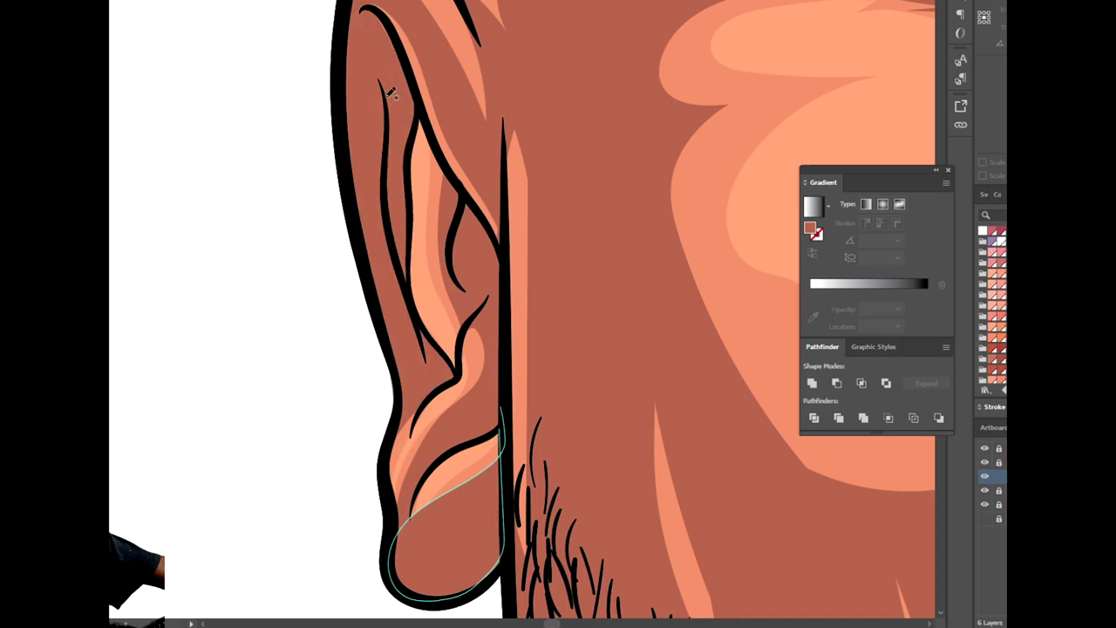
scroll(418, 321, down, 2)
scroll(690, 505, down, 3)
scroll(653, 399, up, 5)
drag(398, 345, 541, 315)
scroll(677, 578, down, 5)
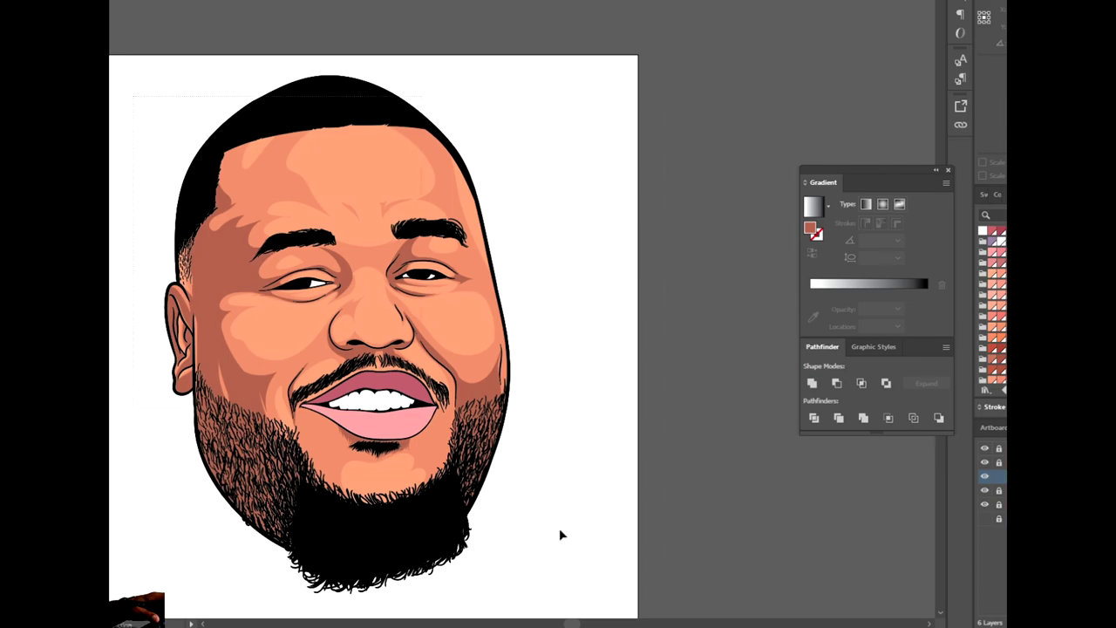
Try a lighter orange-brown fill on all the dark shadow shapes, undo the recolour and deselect them.
scroll(214, 201, down, 1)
click(213, 202)
key(i)
click(636, 396)
key(ctrl+plus)
key(ctrl+plus)
scroll(742, 491, down, 5)
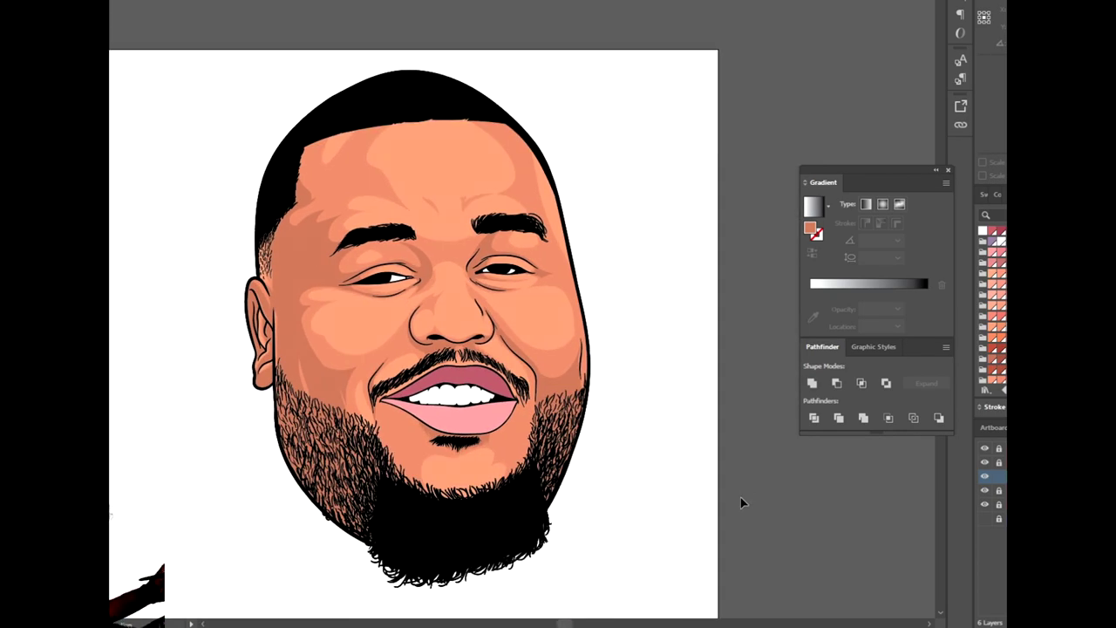
key(ctrl+z)
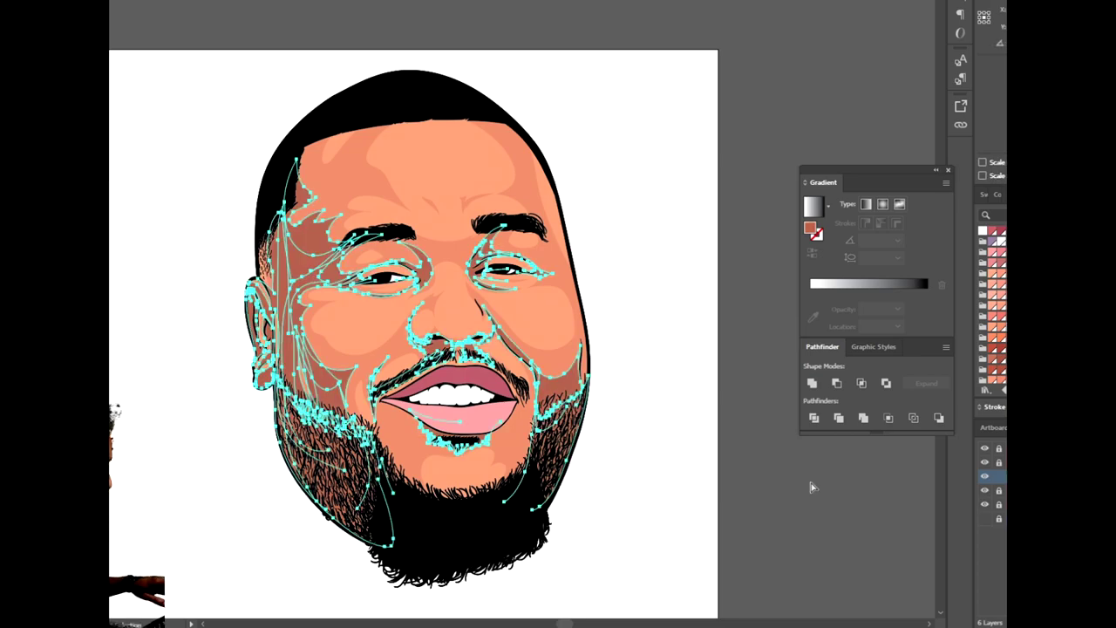
click(818, 489)
Examine the dark shadow shapes around the eyes, nose and cheeks, both up close and across the whole face.
key(ctrl+minus)
key(ctrl+plus)
key(ctrl+plus)
key(ctrl+plus)
key(ctrl+minus)
key(ctrl+minus)
scroll(737, 355, up, 4)
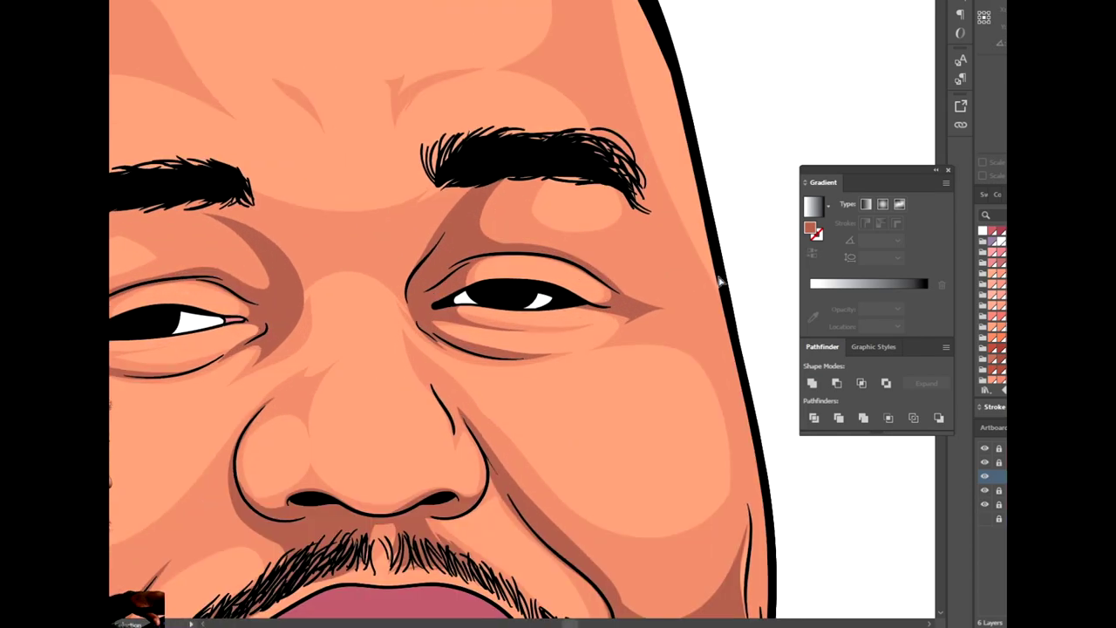
scroll(784, 351, down, 2)
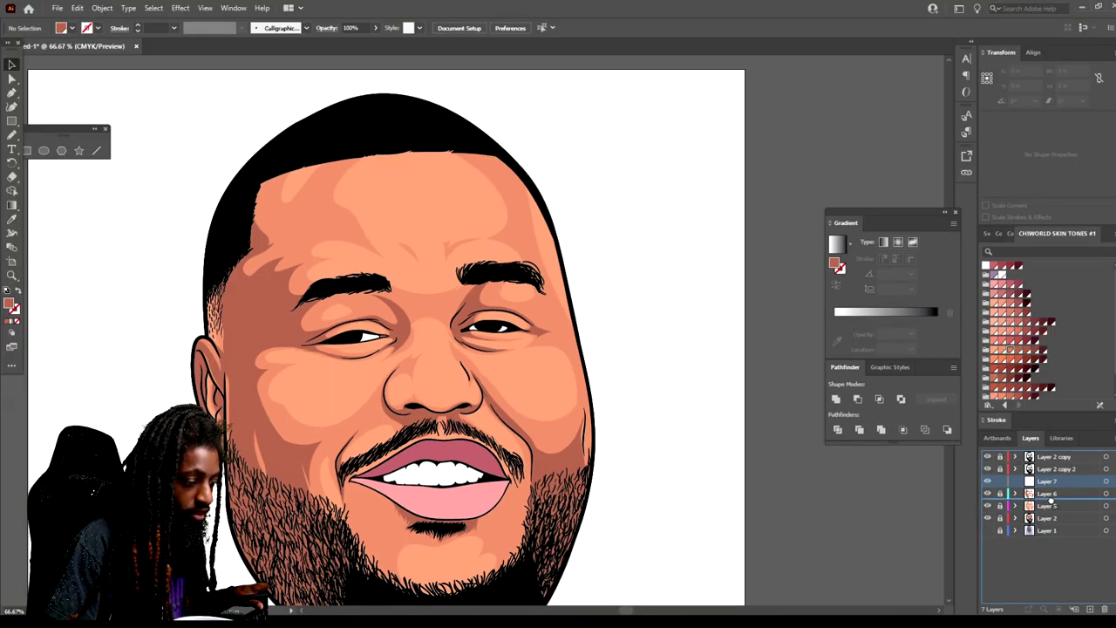
Move Layer 7 directly beneath Layer 6 and ready the Pencil tool for drawing around the left eye.
drag(1050, 499, 1049, 501)
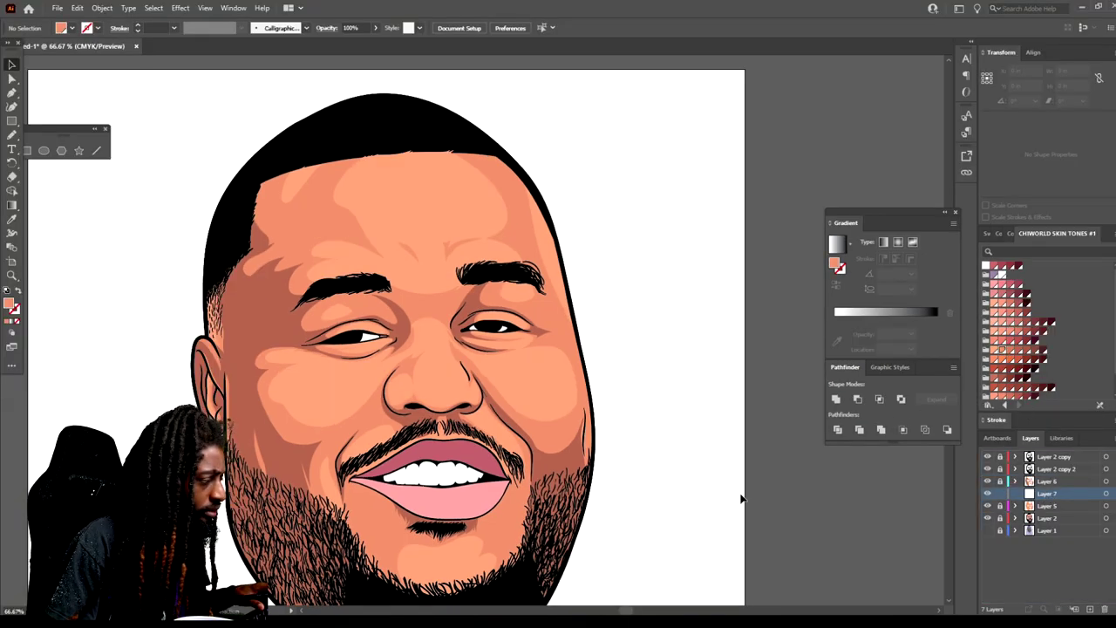
scroll(698, 475, up, 4)
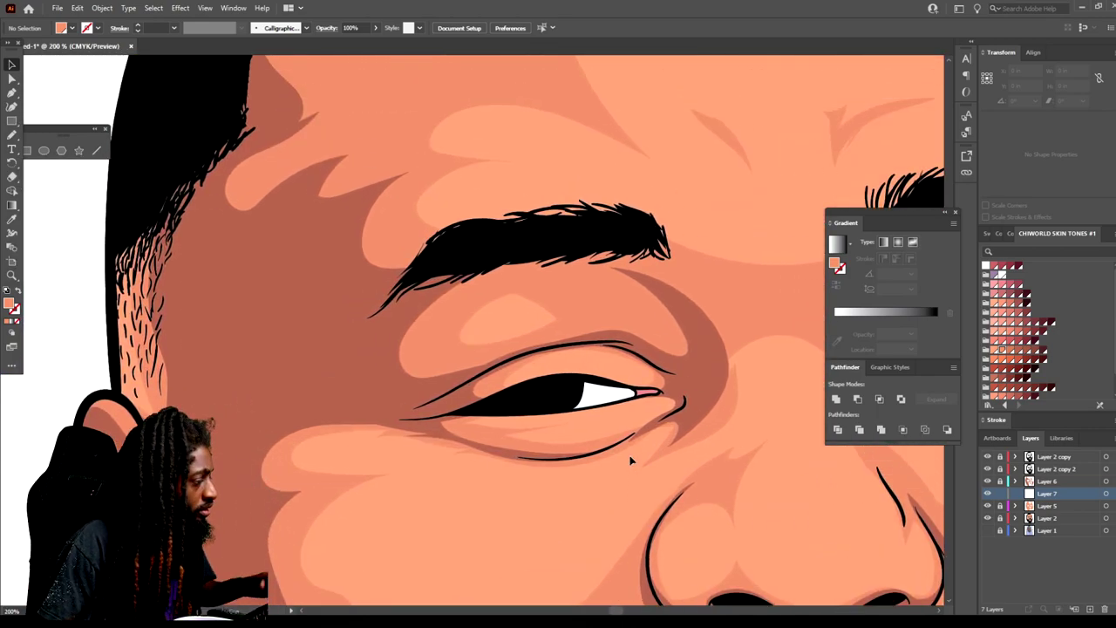
scroll(631, 460, up, 2)
click(13, 136)
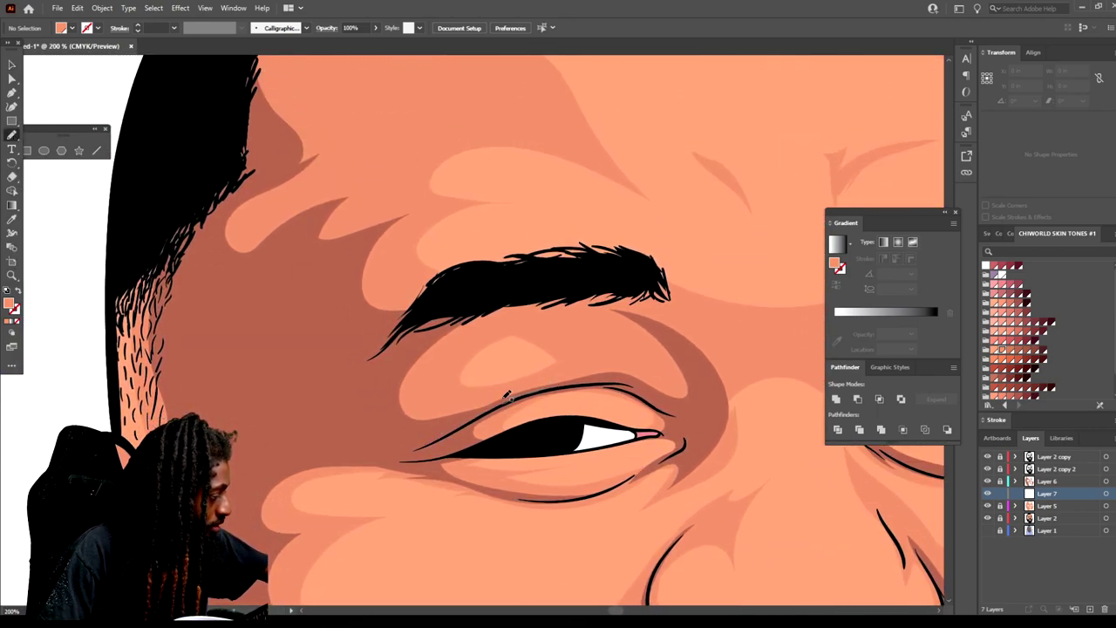
Try a light orange transition shape on the outer left upper eyelid, test Layer 7 above Layer 6 and undo the last change.
drag(475, 327, 511, 298)
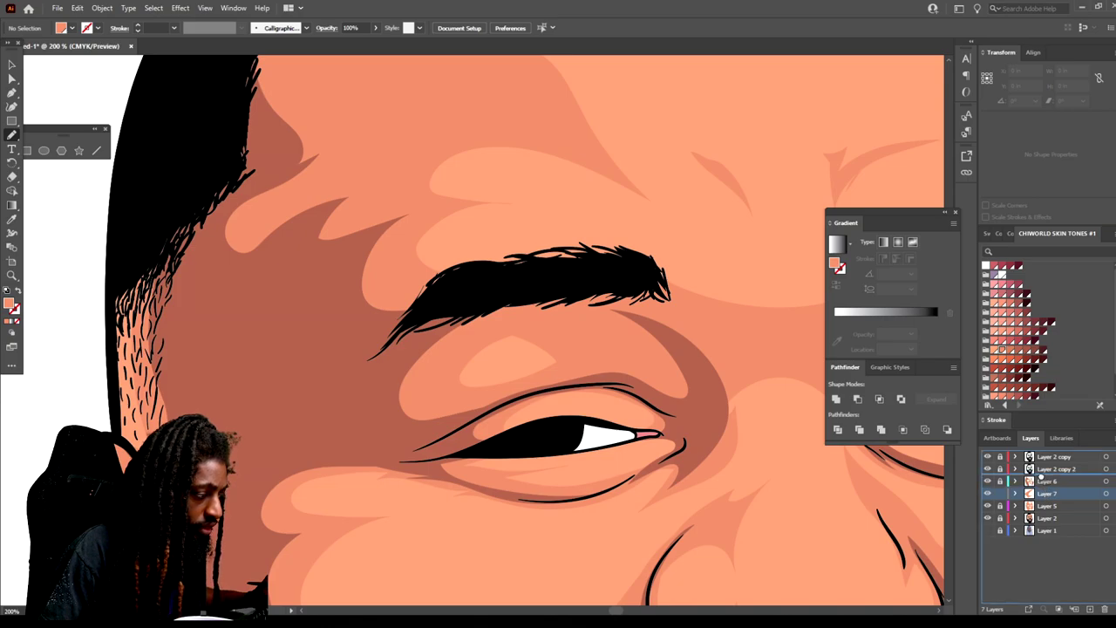
drag(1040, 479, 1042, 481)
key(ctrl+z)
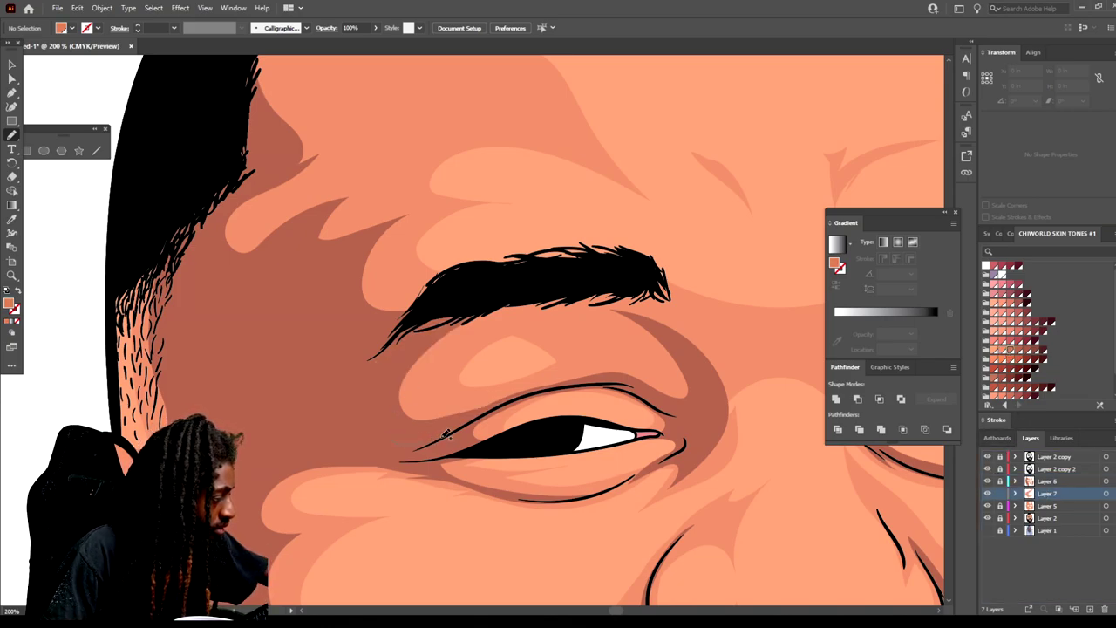
Draw a filled orange-brown transition shape on Layer 7 along the shadow's edge on the outer left upper eyelid.
drag(476, 324, 480, 323)
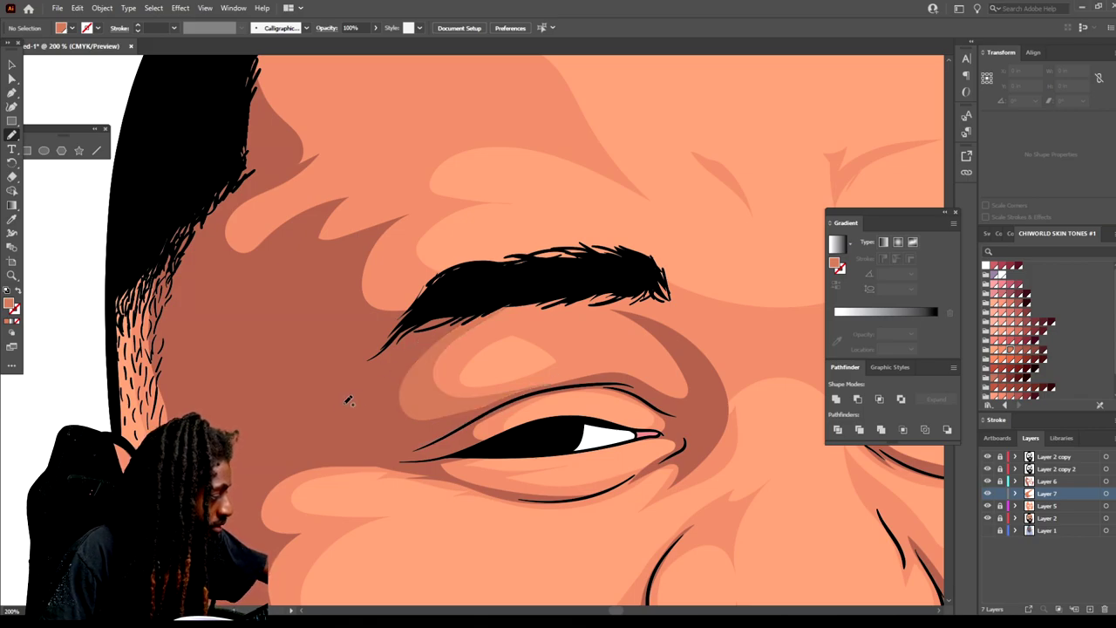
key(ctrl+minus)
key(ctrl+minus)
key(ctrl+minus)
key(ctrl+minus)
key(ctrl+plus)
key(ctrl+plus)
key(ctrl+plus)
scroll(494, 571, up, 4)
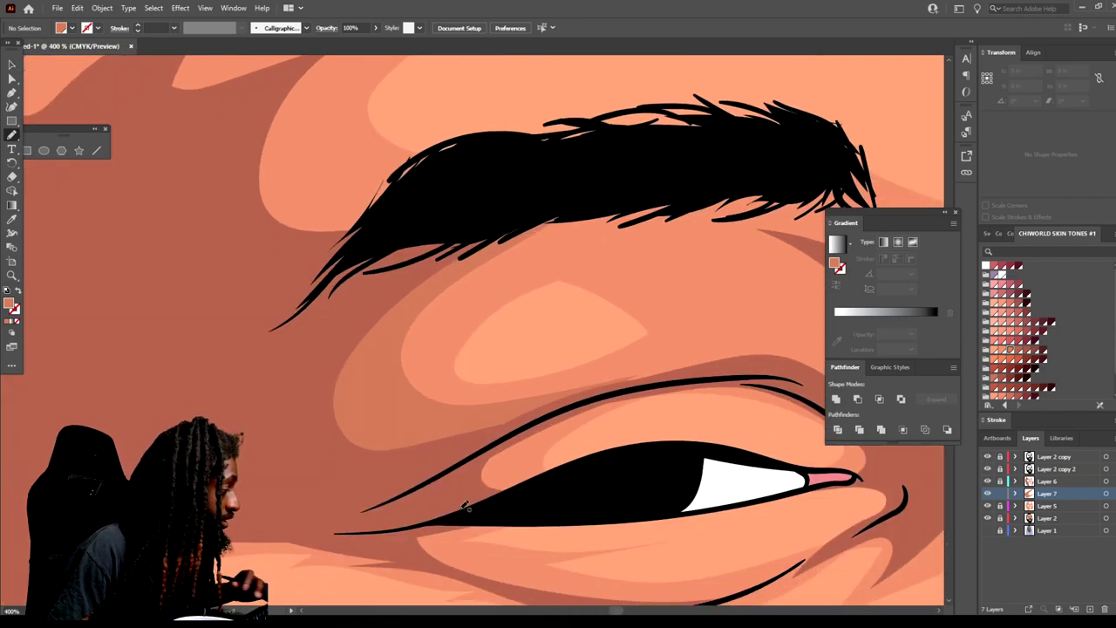
Adjust the color balance of the outer left upper-eyelid transition shape in CMYK mode, raising its magenta slightly.
click(11, 65)
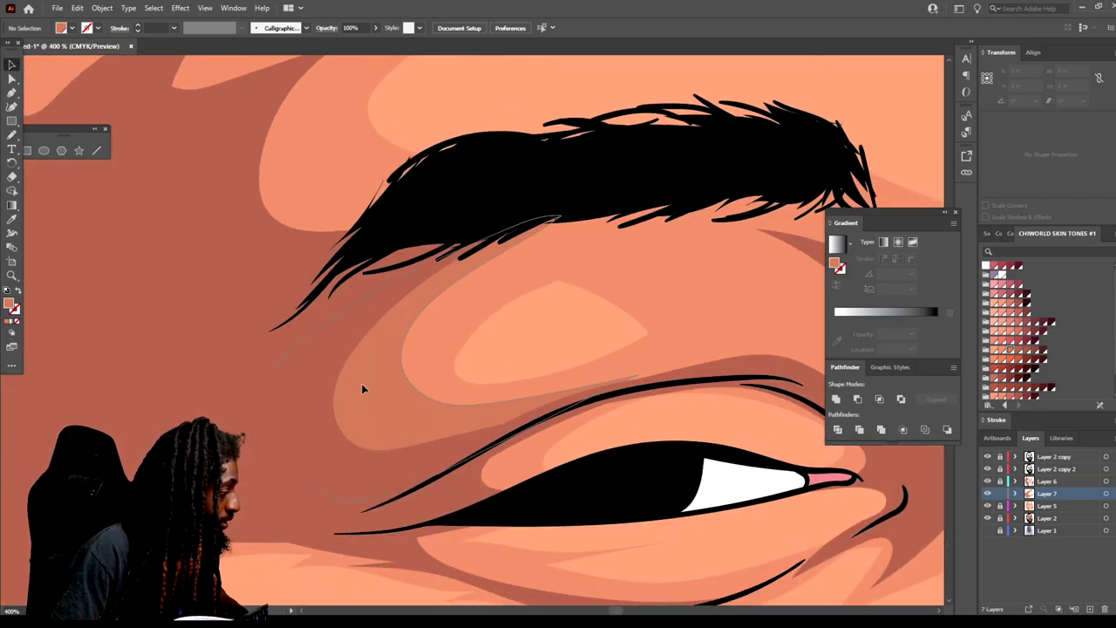
click(363, 389)
click(76, 8)
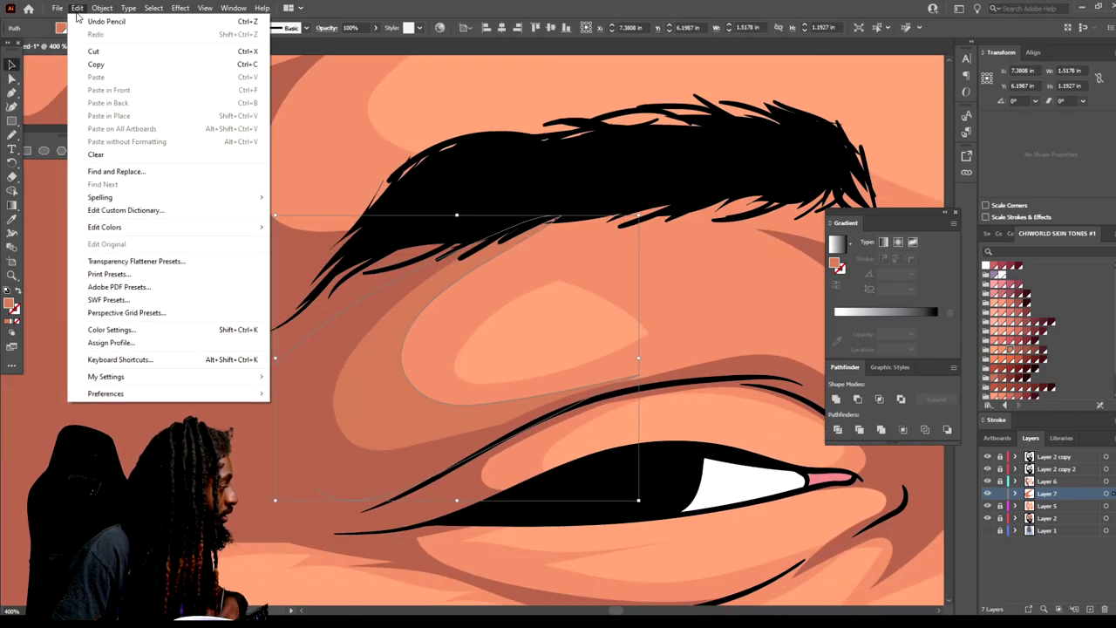
mouse_move(186, 227)
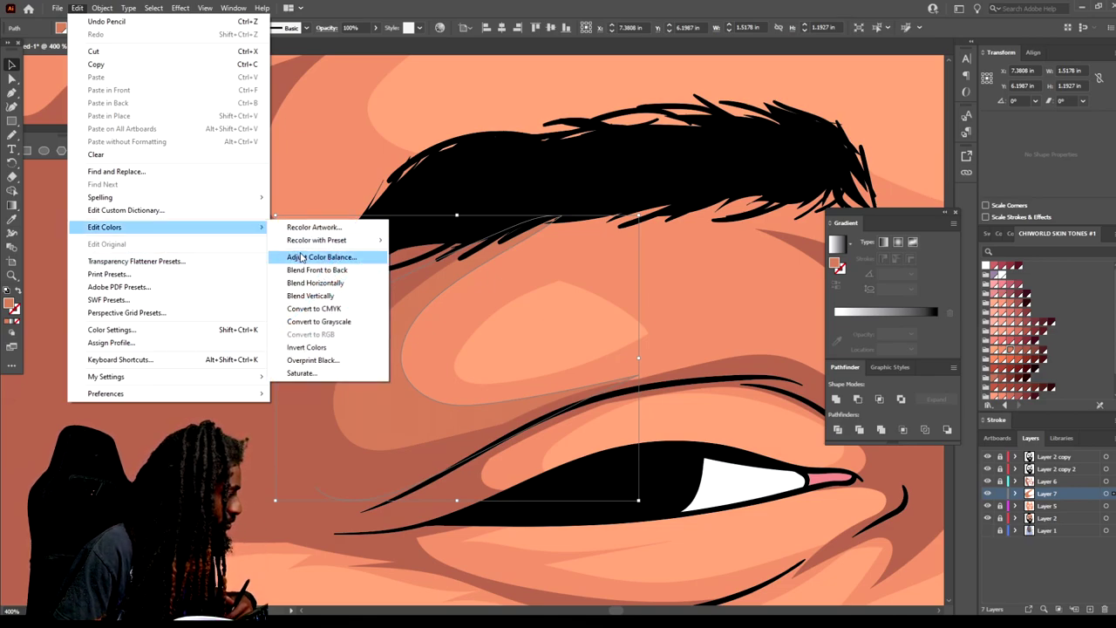
click(303, 258)
click(865, 324)
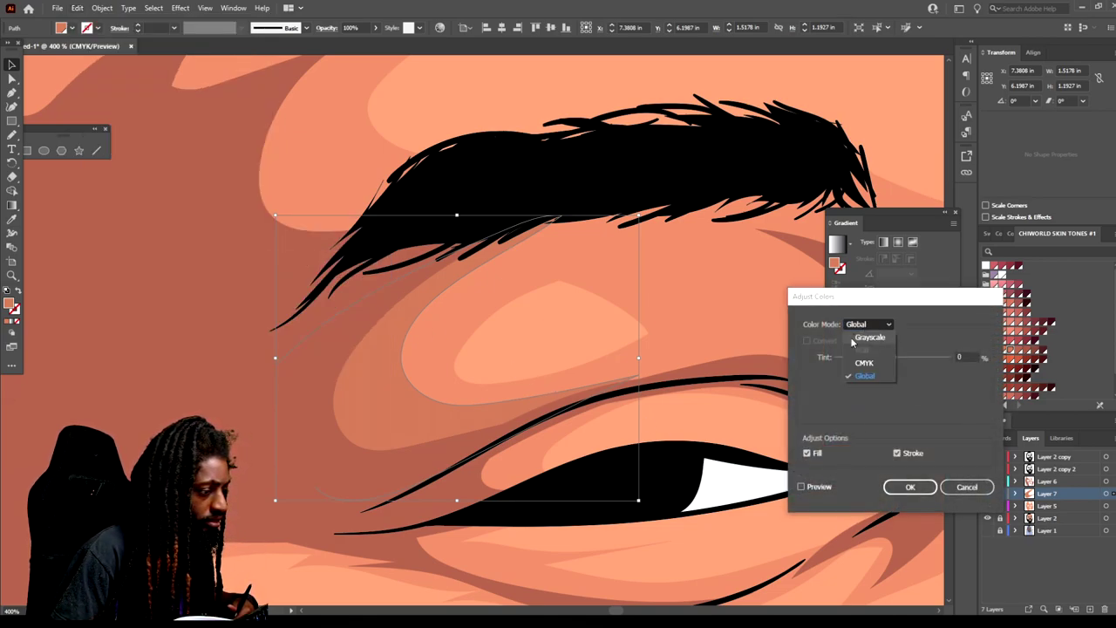
click(853, 369)
click(806, 345)
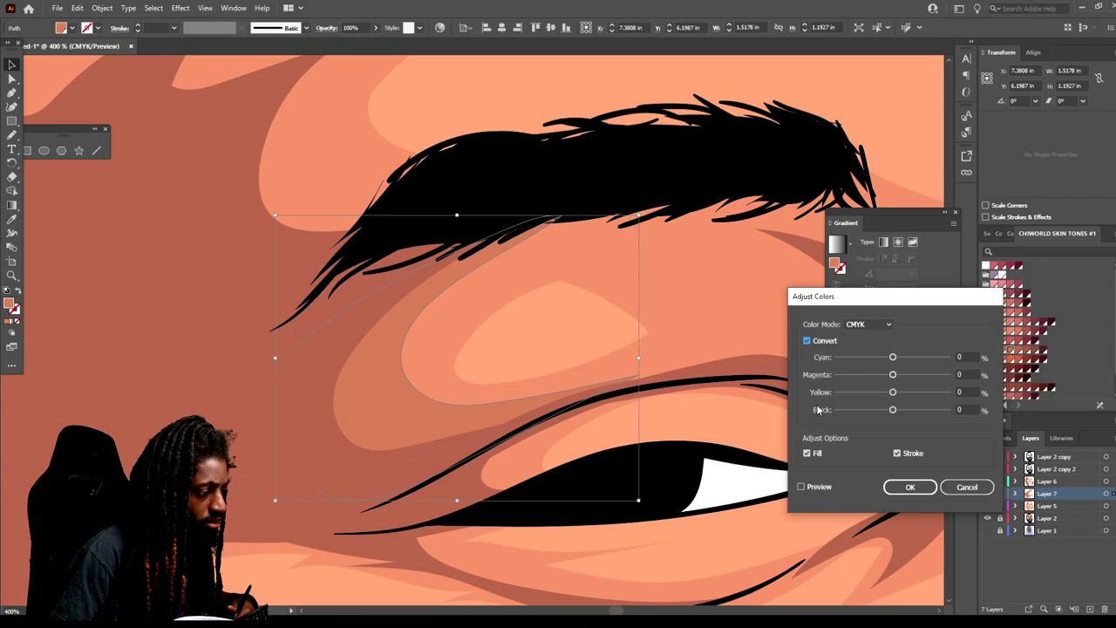
drag(891, 374, 896, 376)
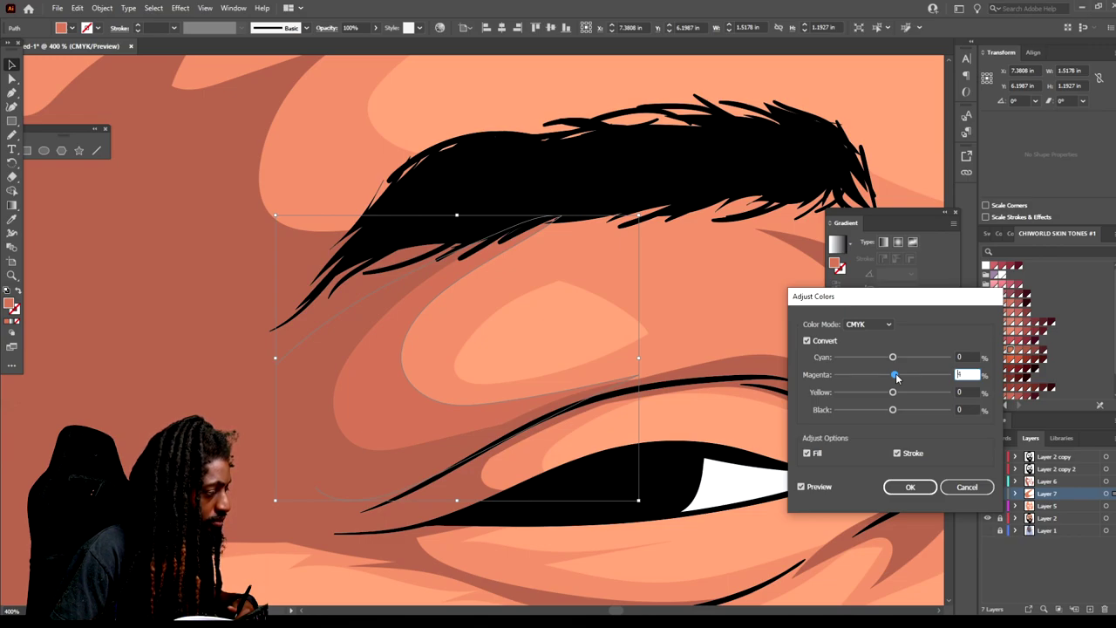
click(909, 486)
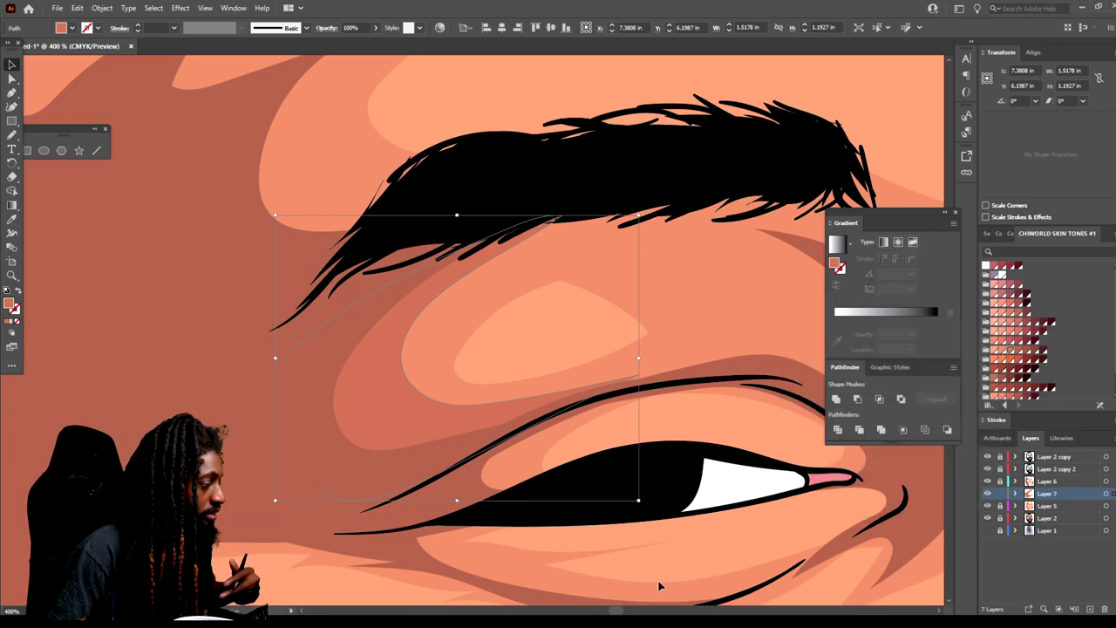
Draw a filled mid-tone shape with the Pencil tool around the left upper eyelid, extending past its inner corner towards the nose bridge.
click(660, 587)
key(ctrl+minus)
key(ctrl+minus)
key(ctrl+minus)
key(ctrl+minus)
key(ctrl+minus)
key(ctrl+minus)
key(ctrl+plus)
key(ctrl+plus)
key(ctrl+plus)
key(ctrl+plus)
key(ctrl+plus)
click(11, 220)
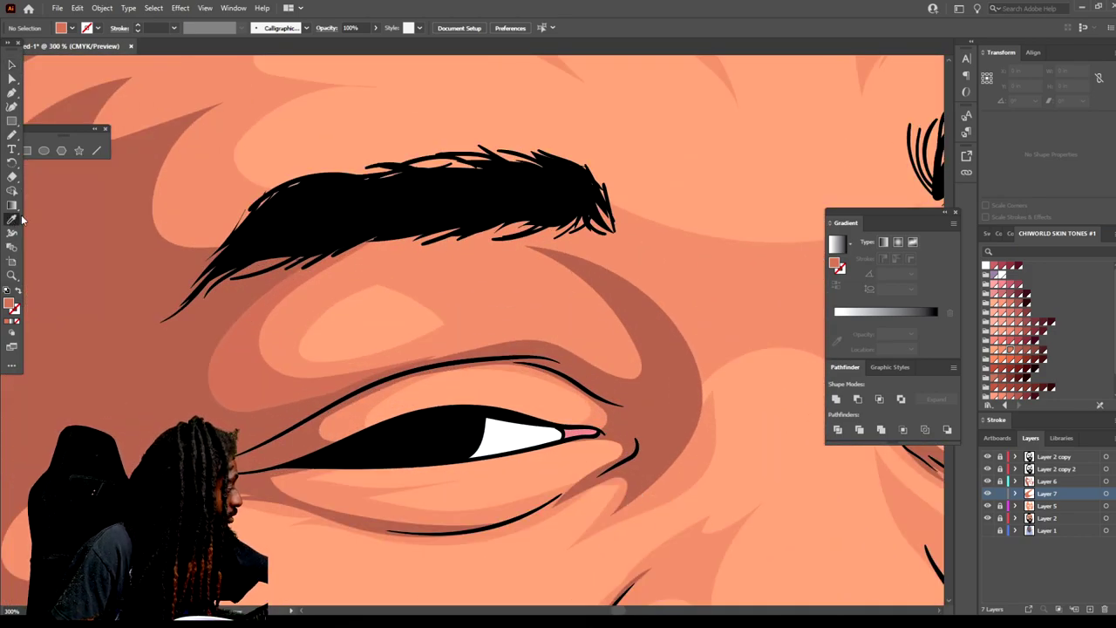
click(12, 135)
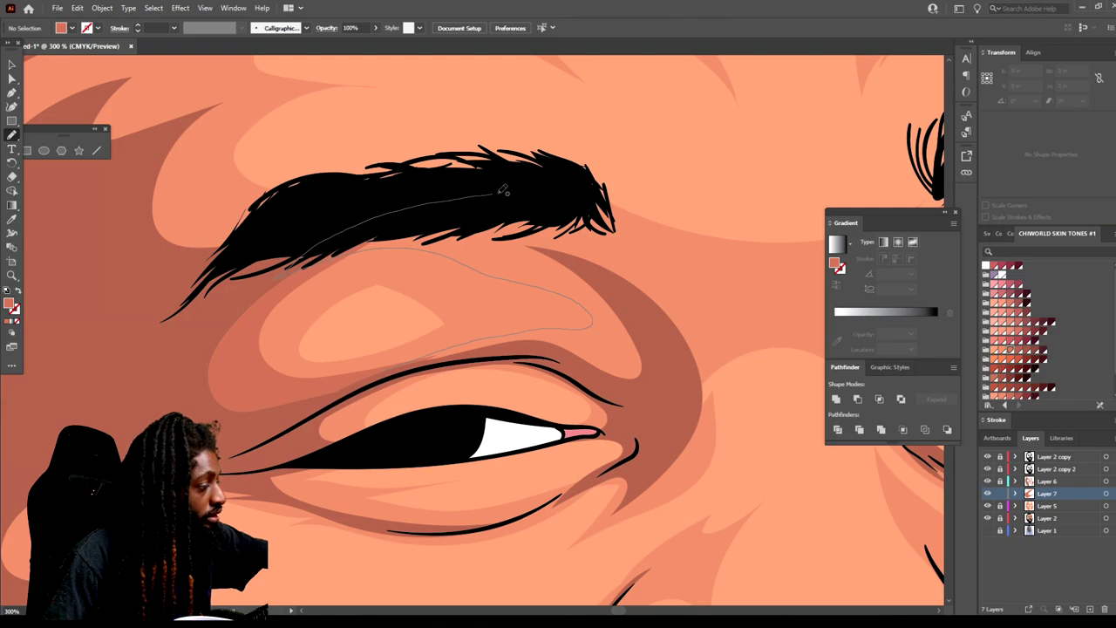
mouse_move(747, 327)
mouse_down()
mouse_move(698, 403)
mouse_move(366, 349)
mouse_up()
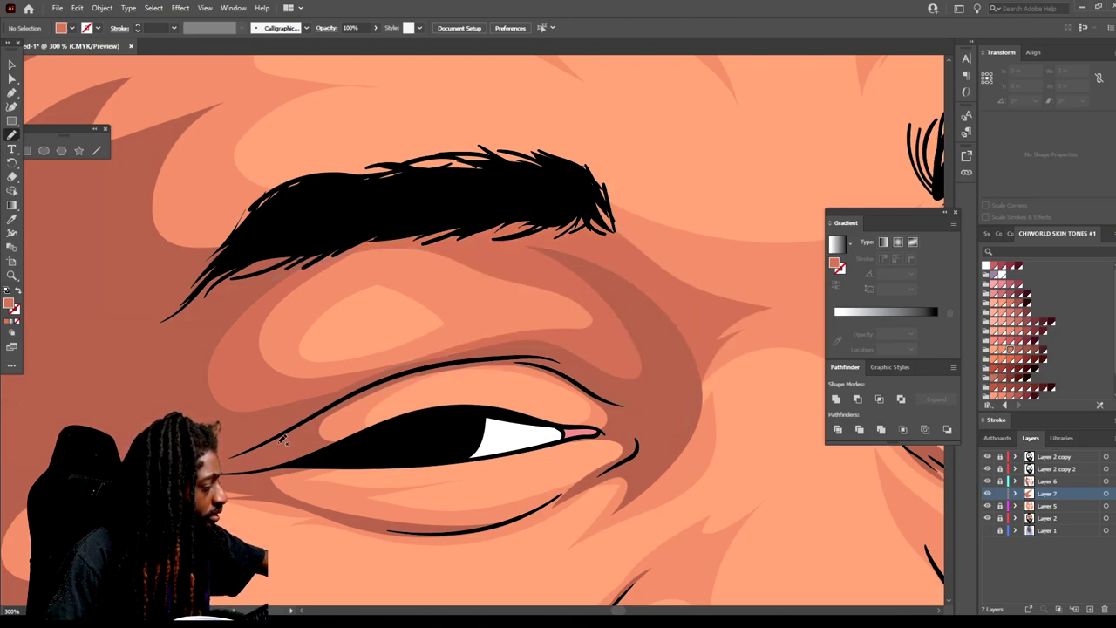
Draw mid-tone transition shapes along the shadow edges on the left side of the forehead and the left temple.
scroll(540, 599, down, 6)
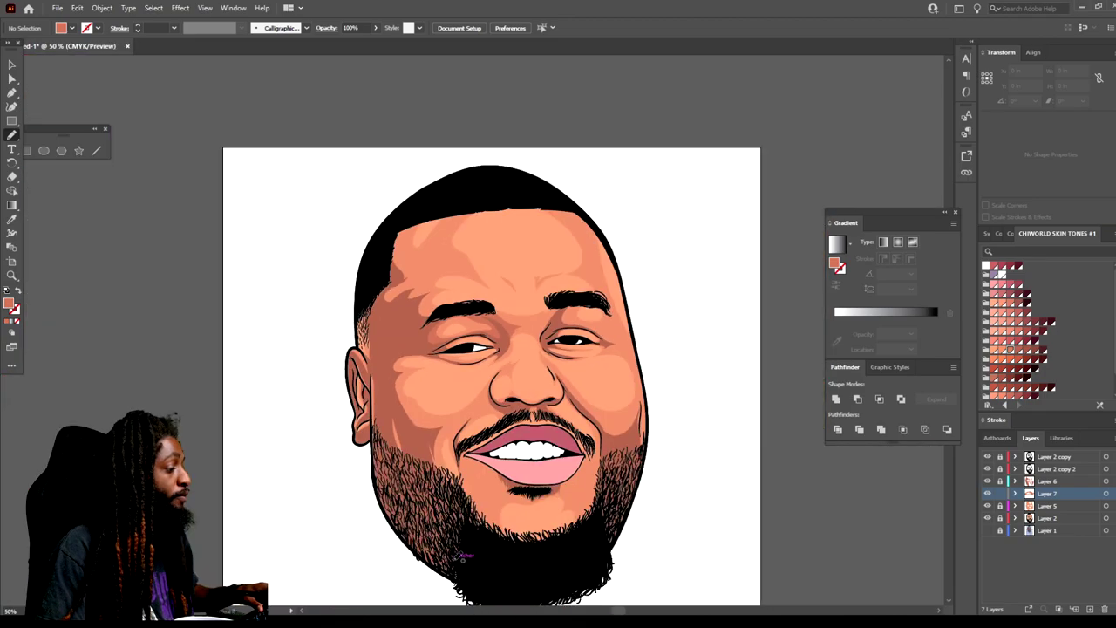
scroll(453, 564, up, 5)
scroll(453, 564, left, 1)
scroll(456, 555, up, 1)
mouse_move(302, 503)
mouse_down()
mouse_move(307, 515)
mouse_move(442, 494)
mouse_up()
mouse_move(363, 468)
mouse_down()
mouse_move(380, 435)
mouse_move(418, 405)
mouse_move(355, 404)
mouse_up()
mouse_move(375, 354)
mouse_down()
mouse_move(468, 333)
mouse_move(473, 307)
mouse_move(363, 282)
mouse_move(267, 187)
mouse_move(264, 149)
mouse_move(191, 359)
mouse_move(303, 535)
mouse_up()
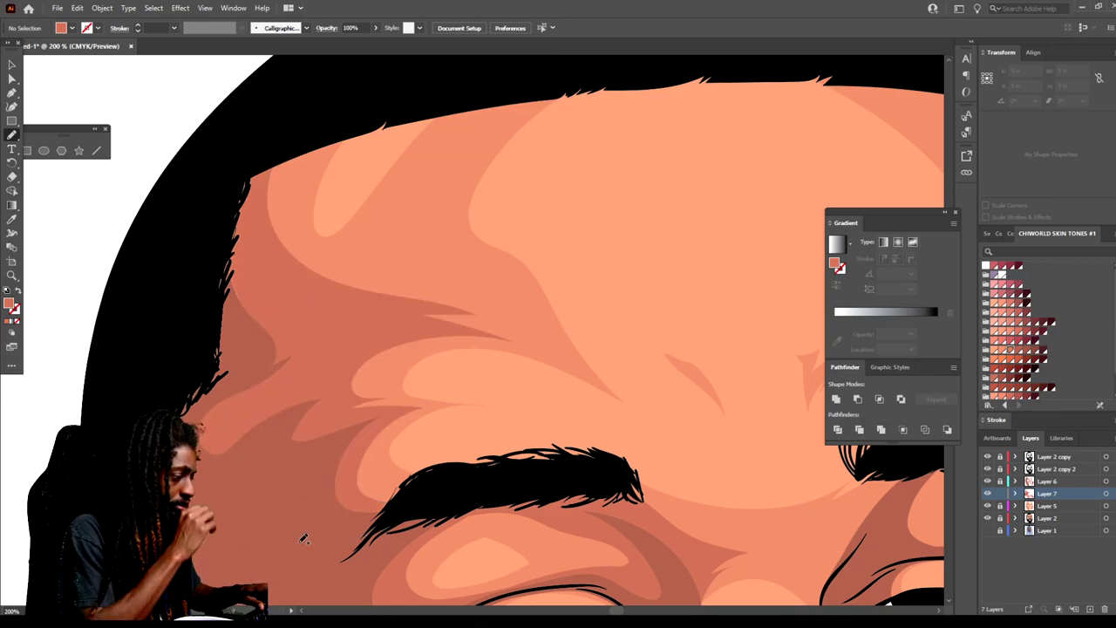
Draw mid-tone transition shapes on the left lower cheek, between the beard, the smile line and the side of the nose.
key(ctrl+minus)
key(ctrl+minus)
key(ctrl+minus)
scroll(700, 460, down, 3)
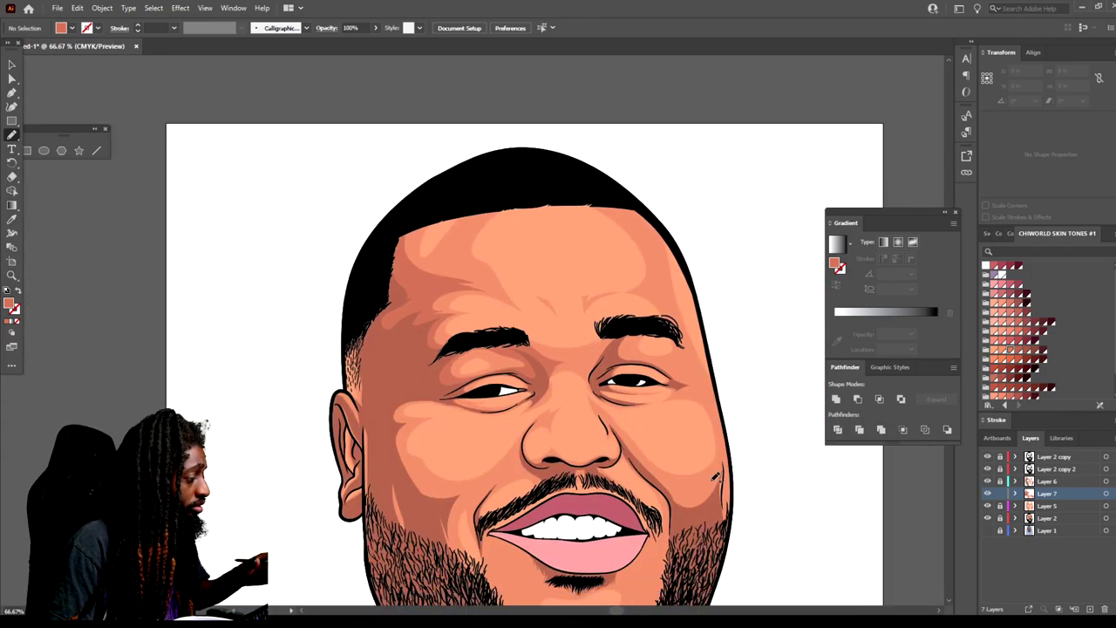
key(ctrl+minus)
key(ctrl+plus)
key(ctrl+plus)
key(ctrl+plus)
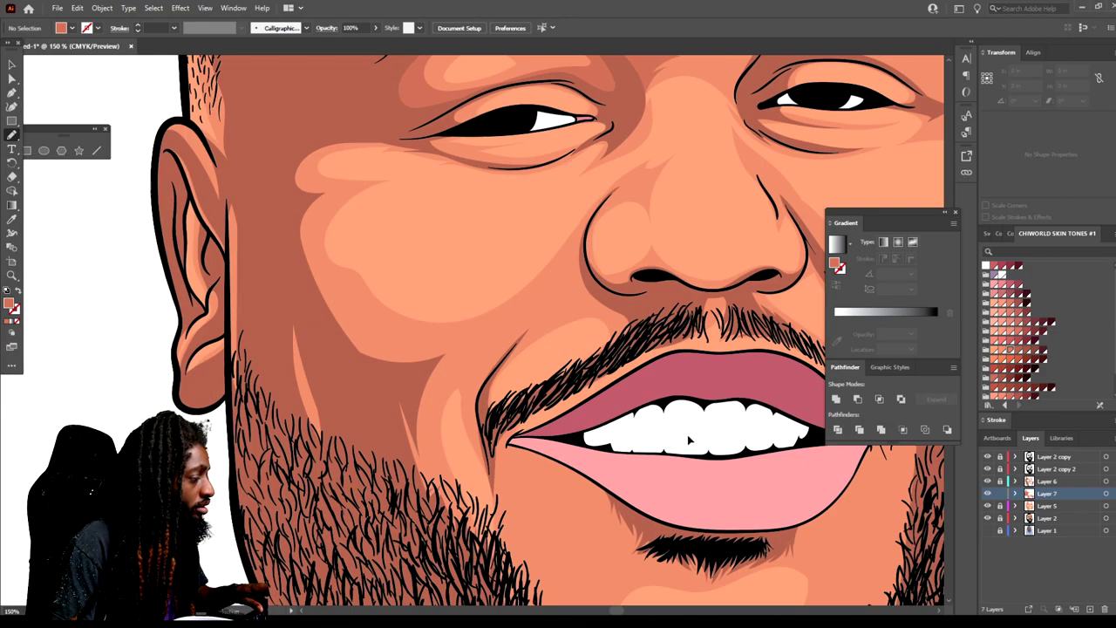
key(ctrl+plus)
scroll(353, 397, down, 1)
drag(344, 408, 449, 601)
mouse_move(437, 493)
mouse_down()
mouse_move(423, 435)
mouse_move(430, 450)
mouse_move(442, 390)
mouse_up()
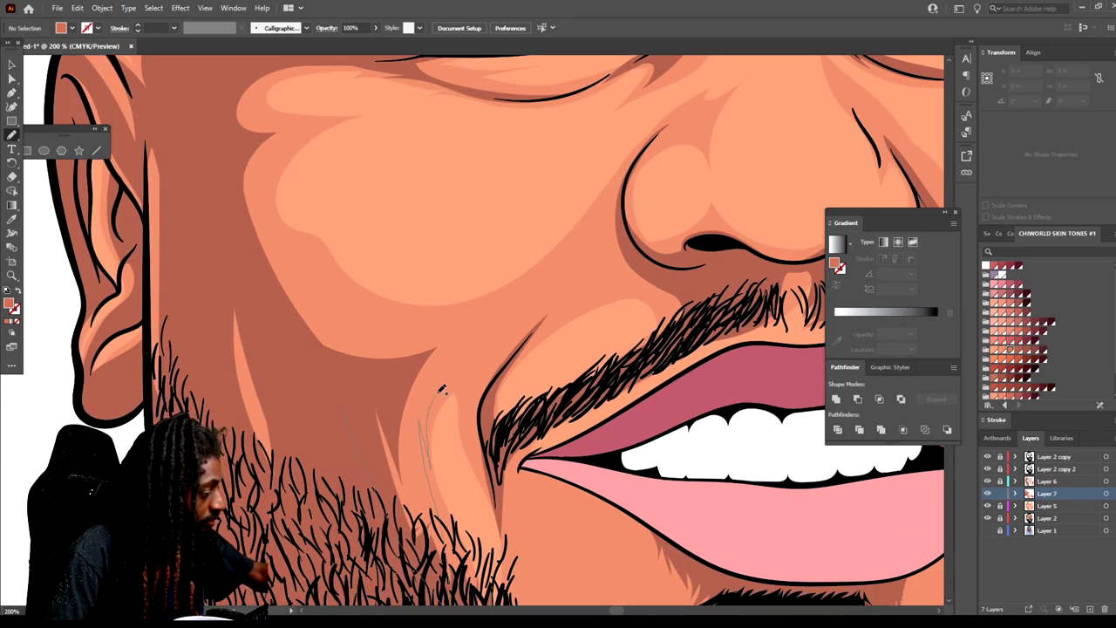
mouse_move(469, 429)
mouse_down()
mouse_move(502, 527)
mouse_move(493, 405)
mouse_move(541, 341)
mouse_move(615, 378)
mouse_move(631, 234)
mouse_up()
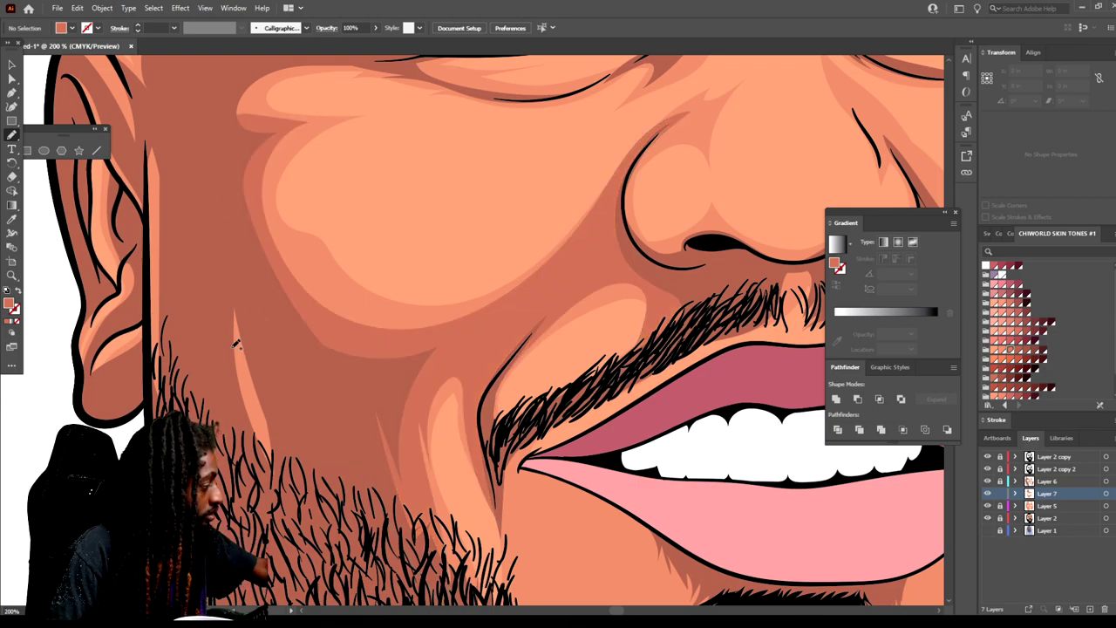
Draw a mid-tone transition shape along the outer edge of the left cheek and beneath the left eye.
scroll(281, 493, up, 4)
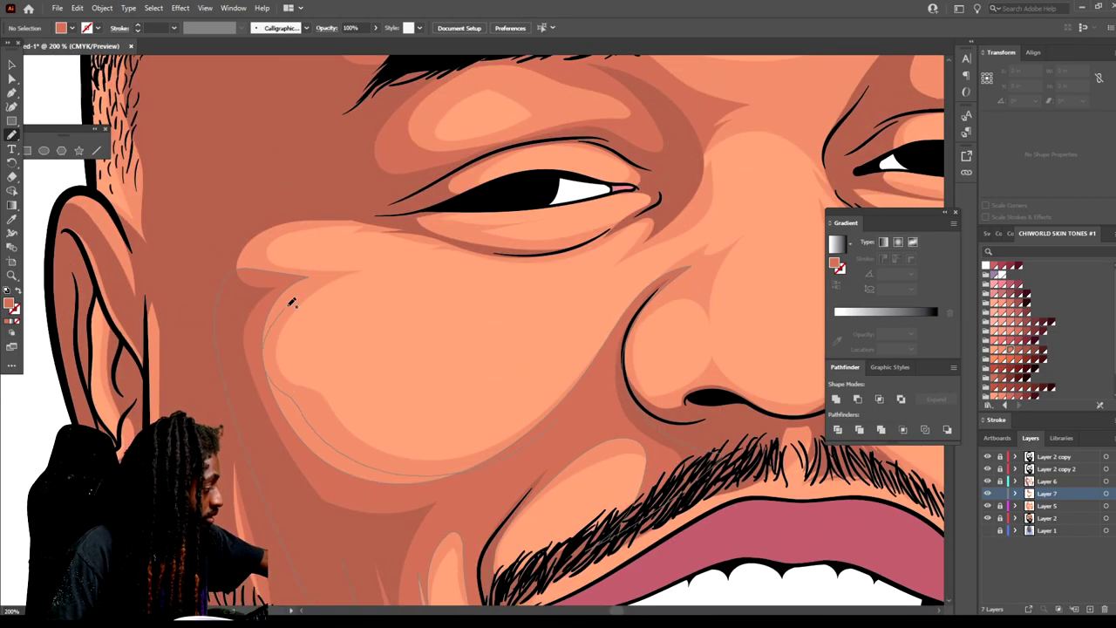
mouse_move(229, 288)
mouse_down()
mouse_move(331, 235)
mouse_move(441, 254)
mouse_move(660, 199)
mouse_up()
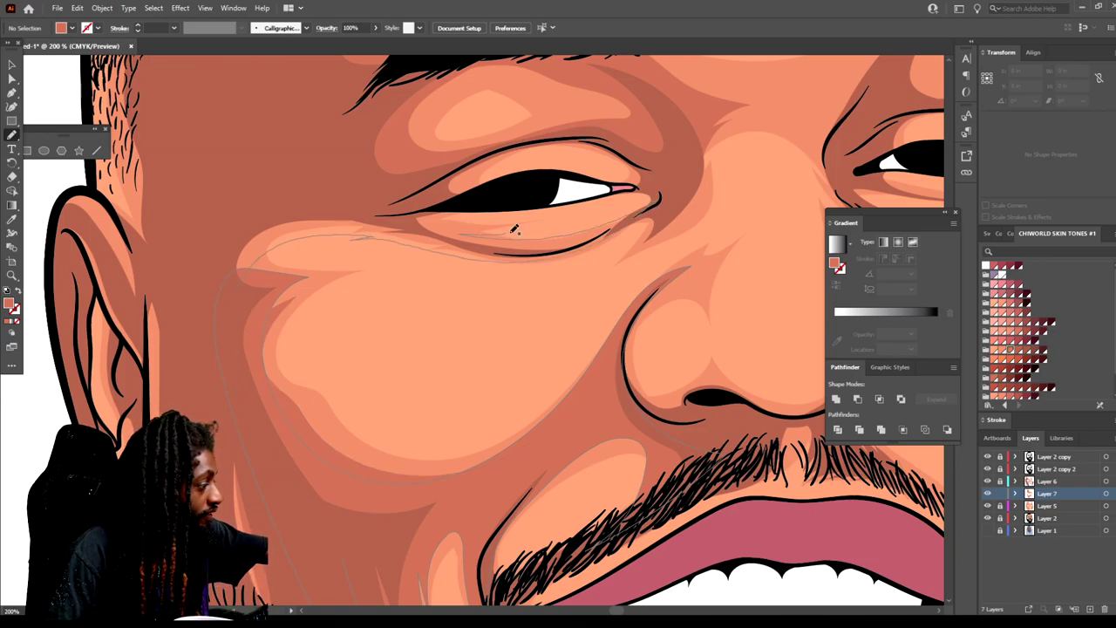
scroll(462, 323, down, 3)
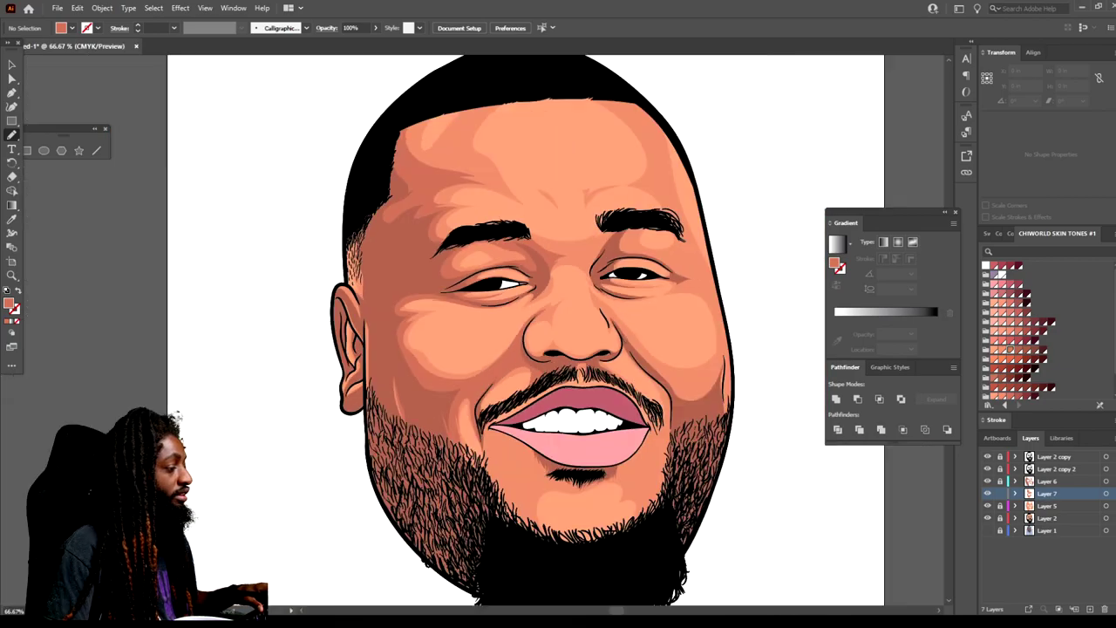
scroll(516, 475, up, 2)
mouse_move(496, 175)
mouse_down()
mouse_move(542, 162)
mouse_move(565, 131)
mouse_move(550, 166)
mouse_move(531, 130)
mouse_up()
Draw mid-tone transition shapes around the chin, below the lower lip and beside the left corner of the mouth.
key(ctrl+minus)
key(ctrl+equal)
key(ctrl+equal)
scroll(296, 454, down, 1)
mouse_move(295, 453)
mouse_down()
mouse_move(399, 563)
mouse_move(415, 348)
mouse_move(682, 304)
mouse_move(356, 194)
mouse_up()
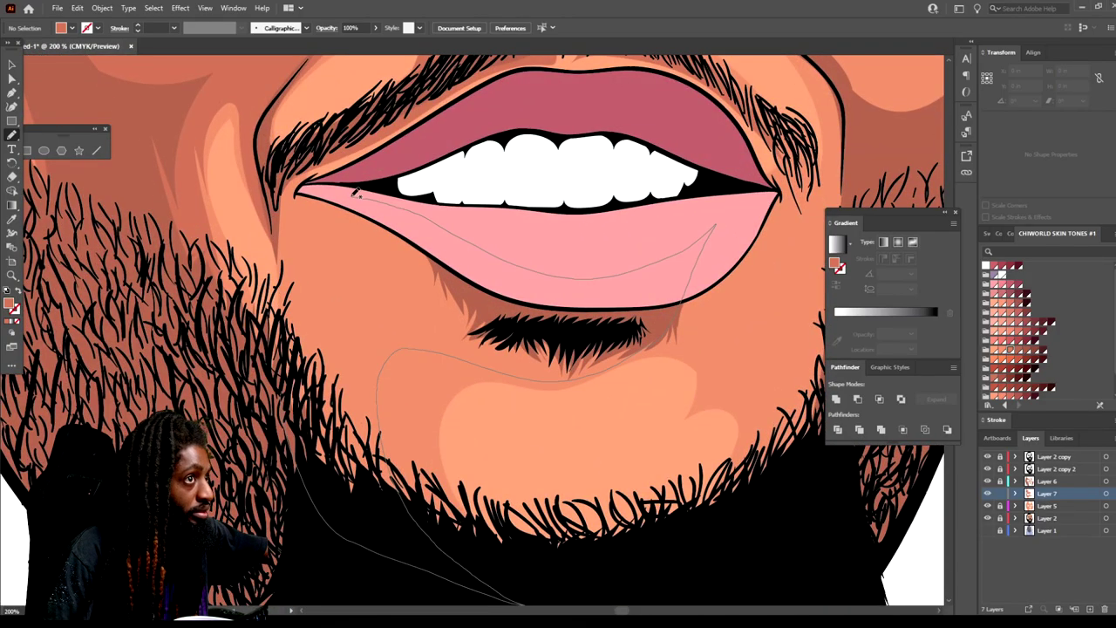
drag(311, 271, 272, 281)
scroll(637, 509, down, 3)
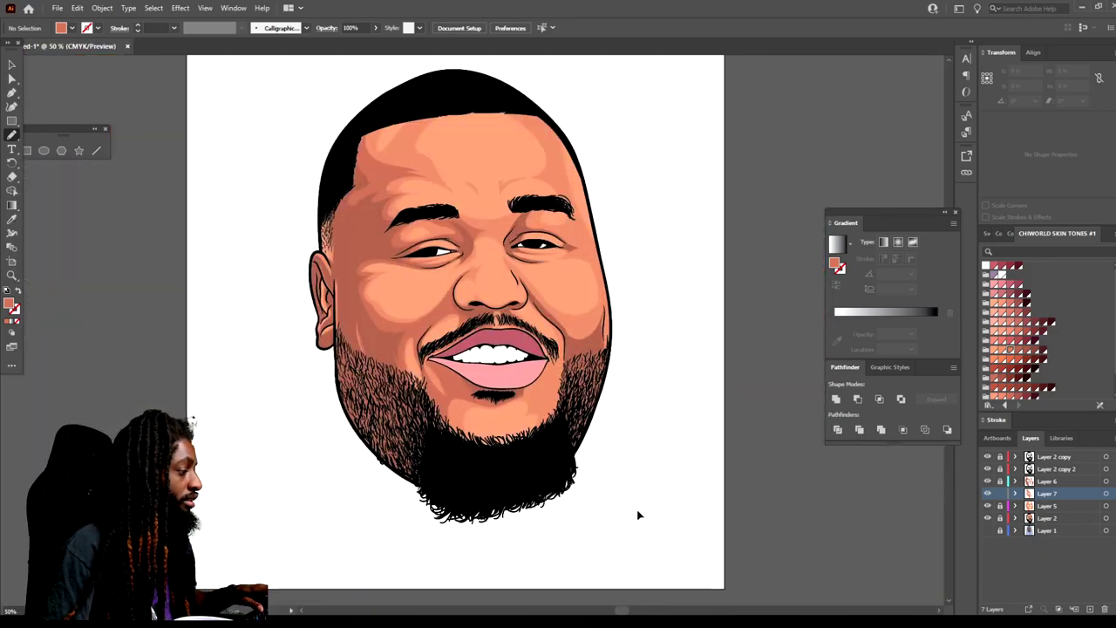
Draw mid-tone transition shapes along the right smile line and lower cheek, and beside the right corner of the mouth.
scroll(646, 508, up, 3)
scroll(641, 558, up, 2)
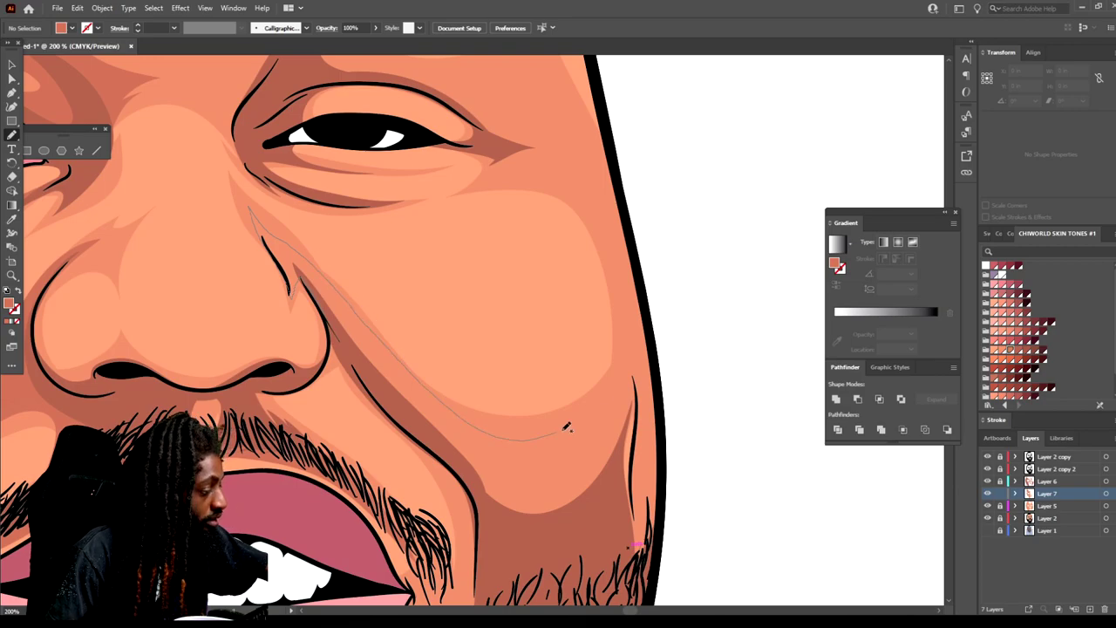
scroll(631, 430, down, 3)
scroll(635, 422, up, 3)
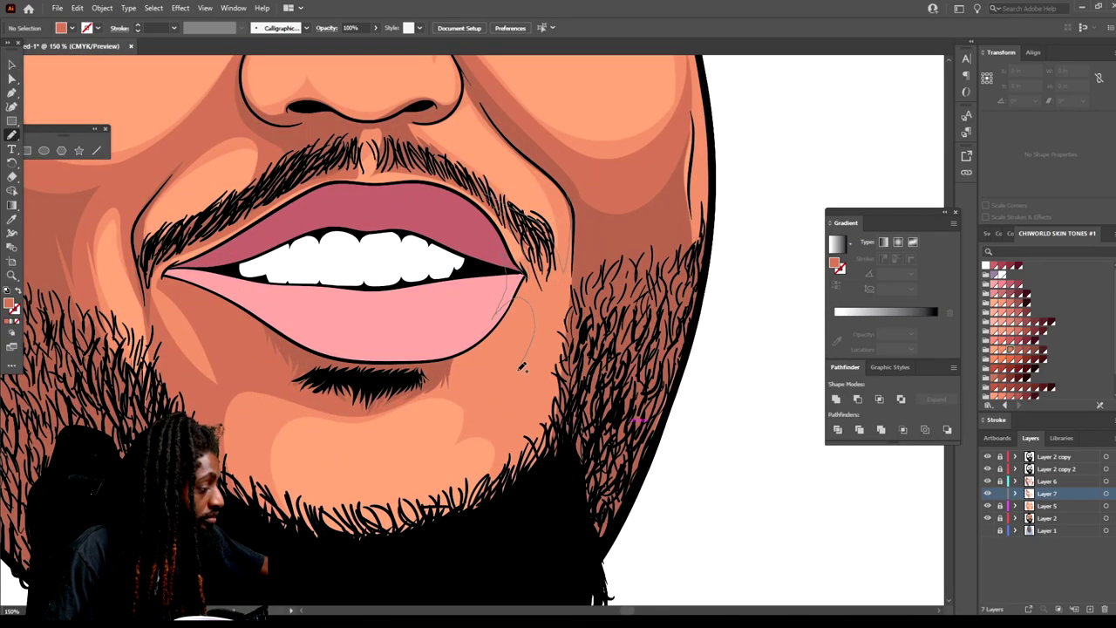
drag(527, 355, 567, 261)
Draw mid-tone transition shapes around the right eye and temple and down the right side of the forehead.
scroll(727, 503, down, 3)
scroll(729, 502, up, 4)
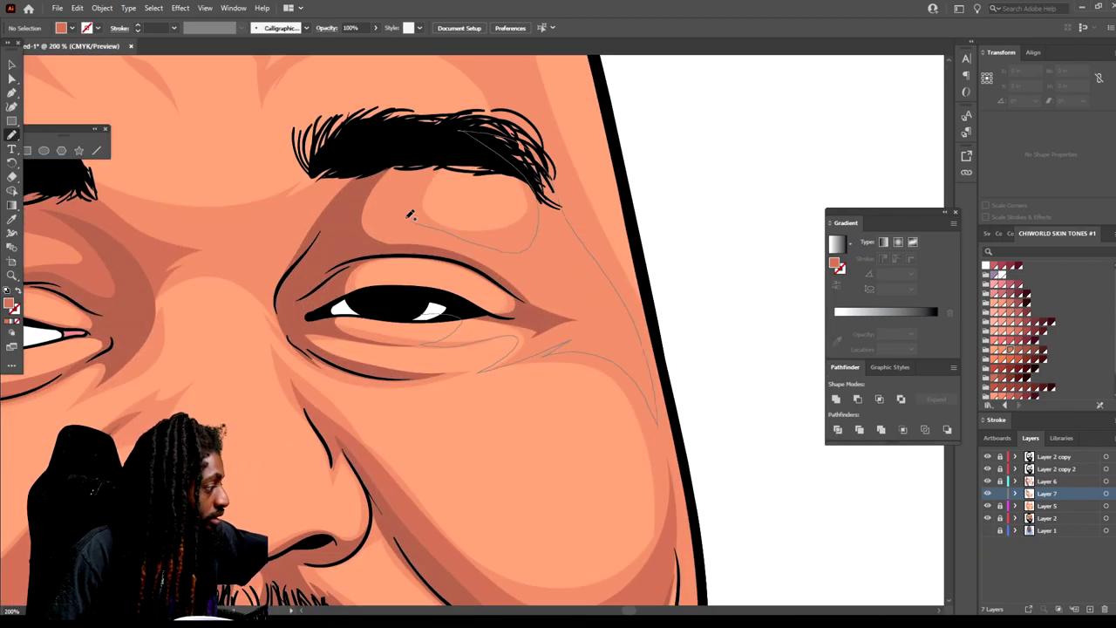
scroll(752, 451, down, 2)
scroll(750, 452, up, 2)
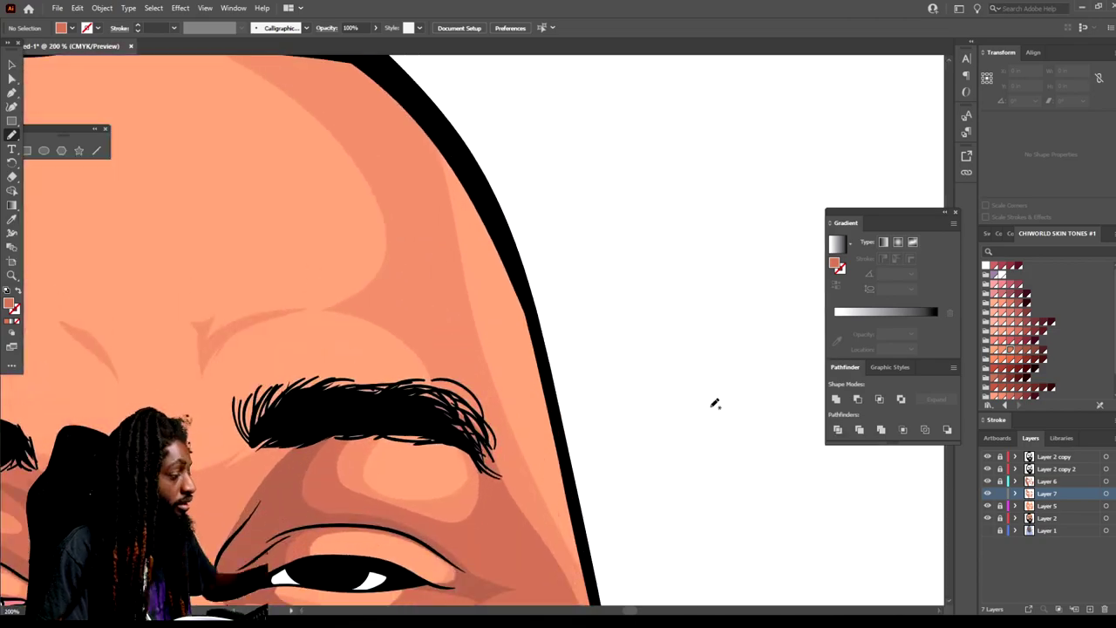
scroll(672, 554, down, 4)
scroll(672, 554, up, 4)
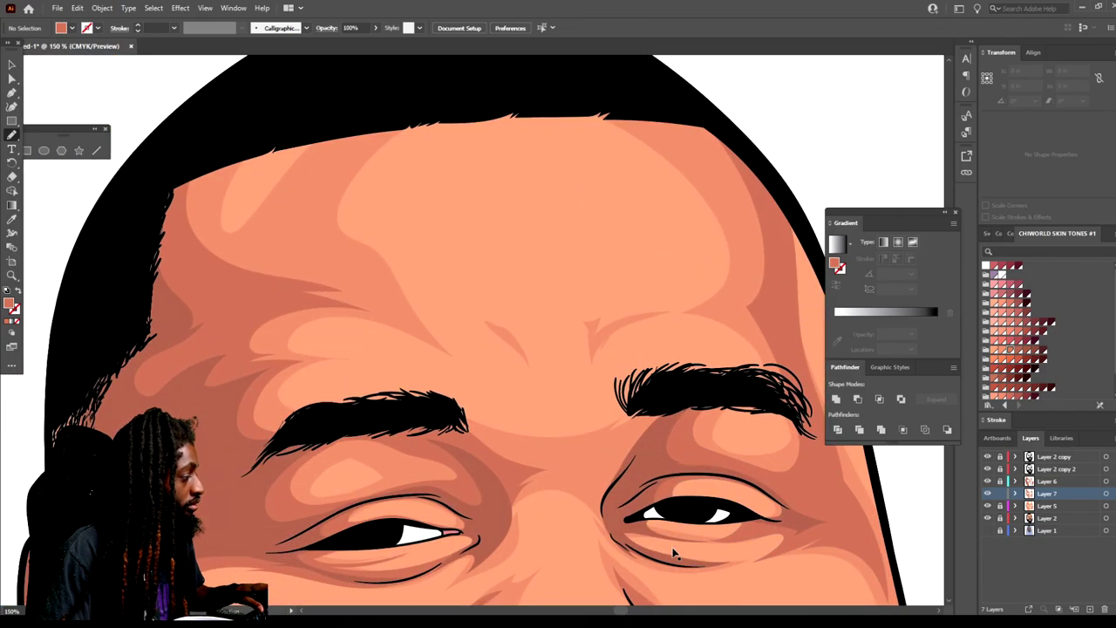
scroll(662, 523, down, 3)
scroll(650, 514, up, 4)
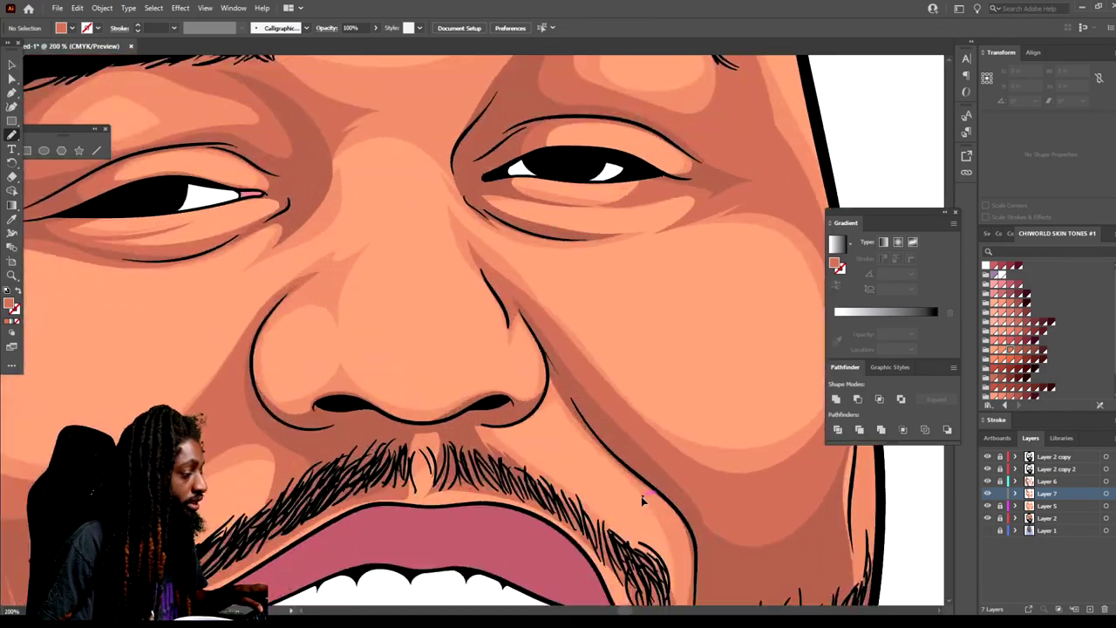
scroll(650, 523, down, 4)
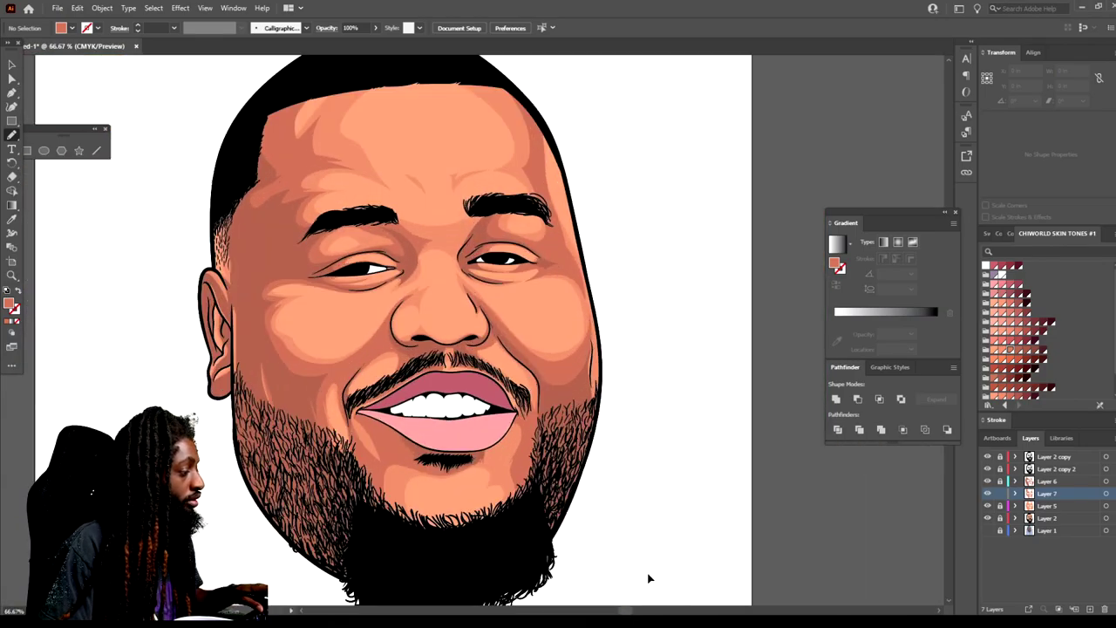
Lock Layer 7, unlock Layer 5 and make Layer 5 the active drawing layer.
click(998, 506)
click(988, 505)
click(988, 506)
click(1046, 506)
Sample the lighter orange skin tone and draw transition shapes with it on the left cheek and left upper eyelid.
key(ctrl+plus)
key(i)
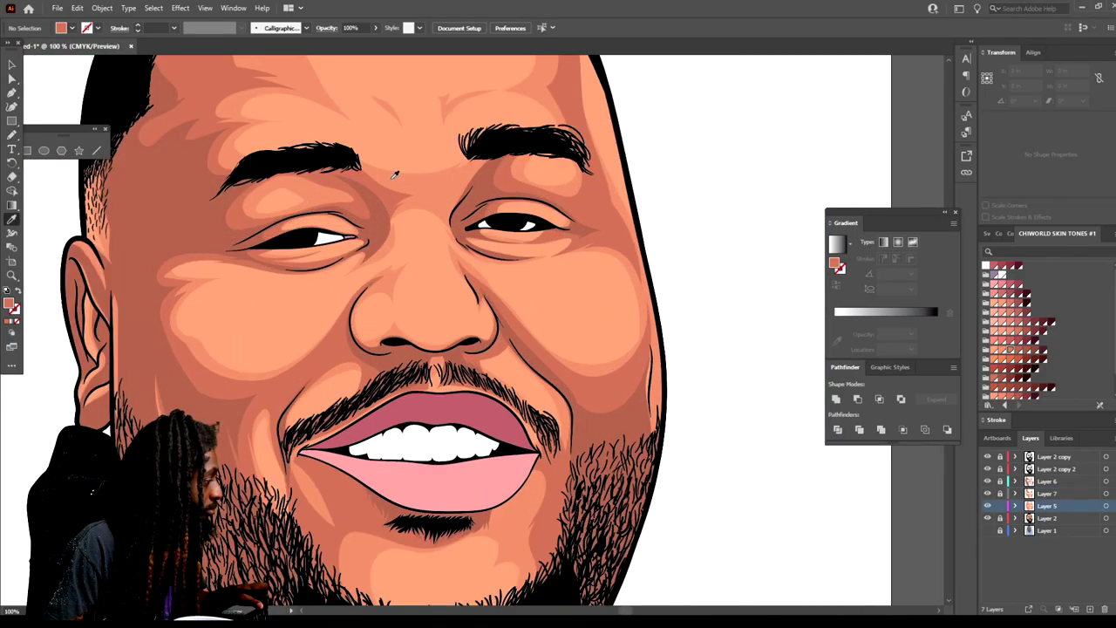
key(ctrl+=)
mouse_move(683, 297)
mouse_down()
mouse_move(490, 424)
mouse_move(319, 374)
mouse_move(383, 262)
mouse_up()
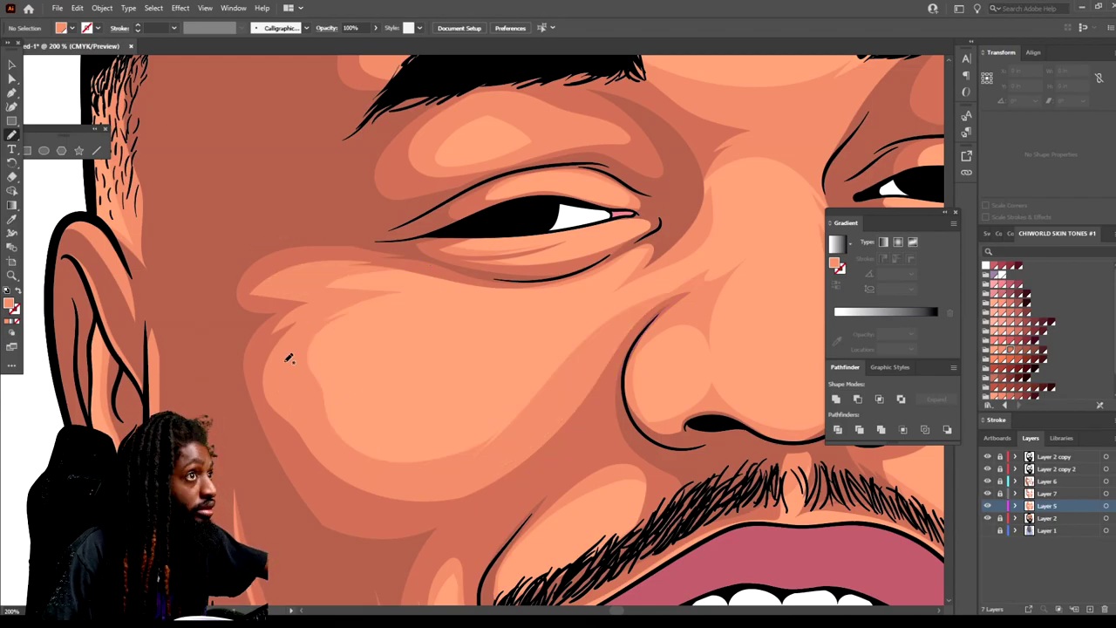
mouse_move(614, 268)
mouse_down()
mouse_move(672, 220)
mouse_move(567, 272)
mouse_move(555, 260)
mouse_move(613, 228)
mouse_up()
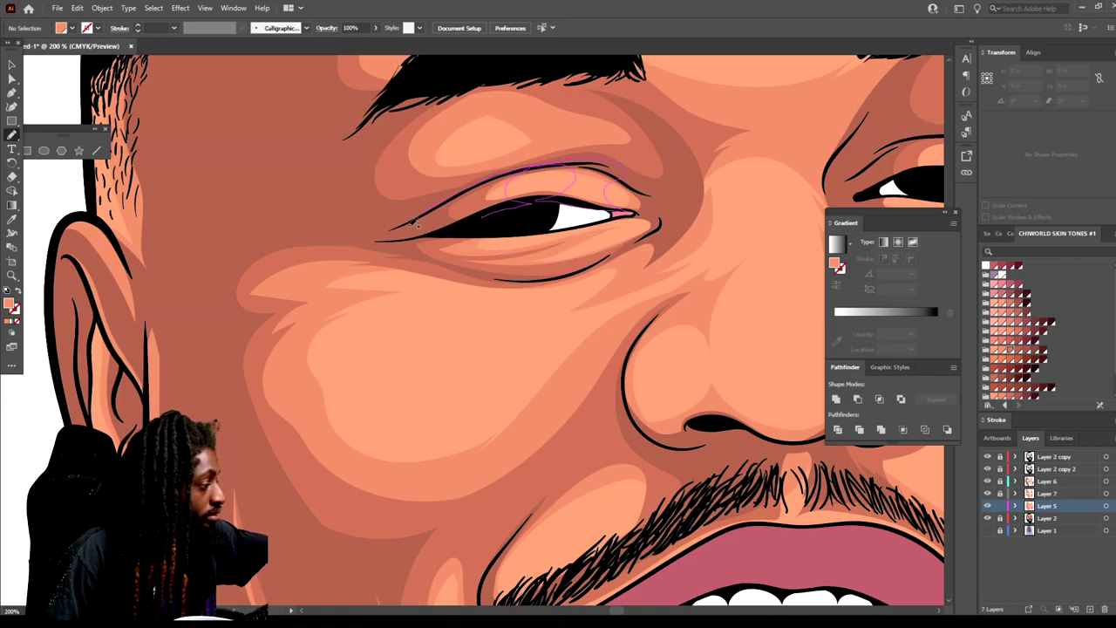
drag(414, 223, 482, 218)
Draw light orange transition shapes on Layer 5 around the nostril wings and the sides of the nose.
key(ctrl+minus)
key(ctrl+minus)
key(ctrl+minus)
key(ctrl+minus)
key(ctrl+plus)
key(ctrl+plus)
key(ctrl+plus)
key(ctrl+plus)
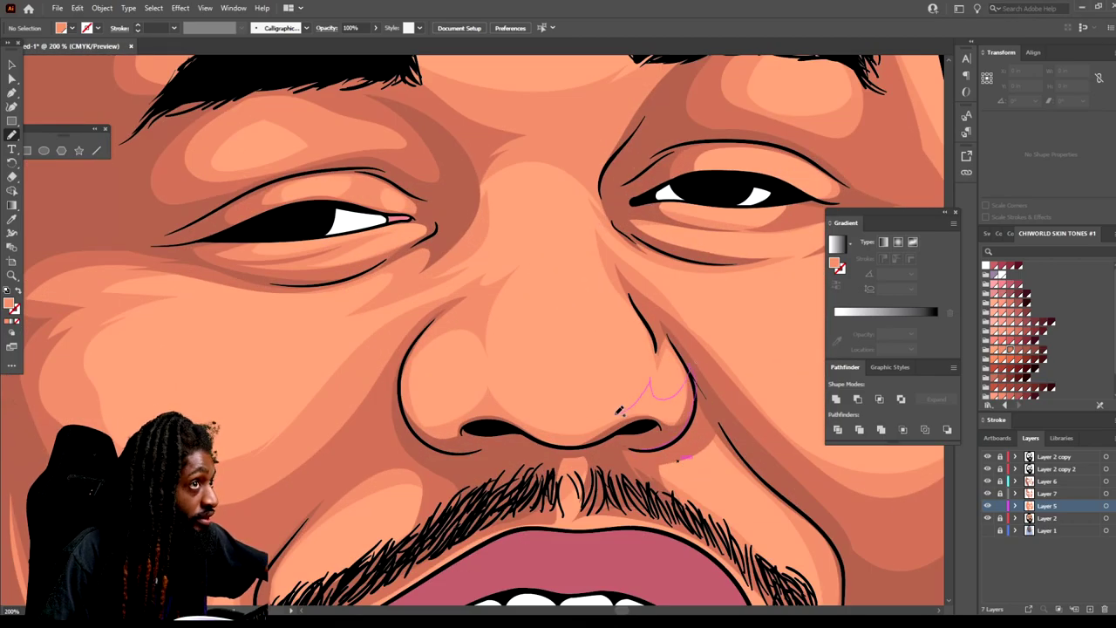
drag(467, 399, 430, 336)
key(ctrl+minus)
key(ctrl+minus)
key(ctrl+plus)
key(ctrl+plus)
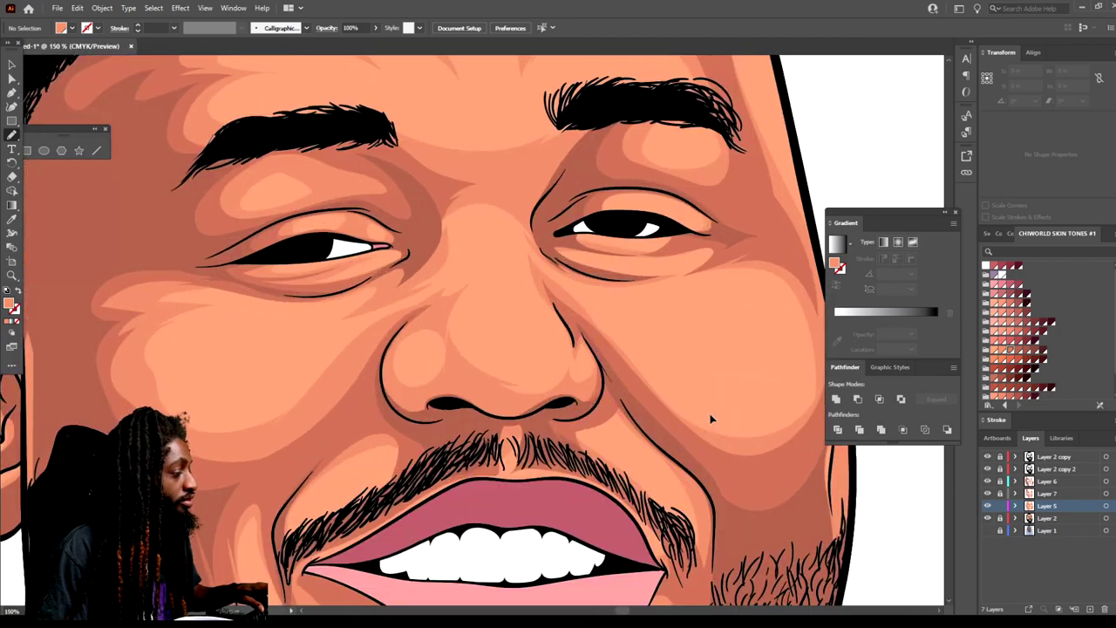
mouse_move(589, 338)
mouse_down()
mouse_move(538, 316)
mouse_move(585, 338)
mouse_up()
Draw light orange transition shapes on Layer 5 beside the nose bridge and along the inner right upper eyelid.
key(ctrl+minus)
key(ctrl+minus)
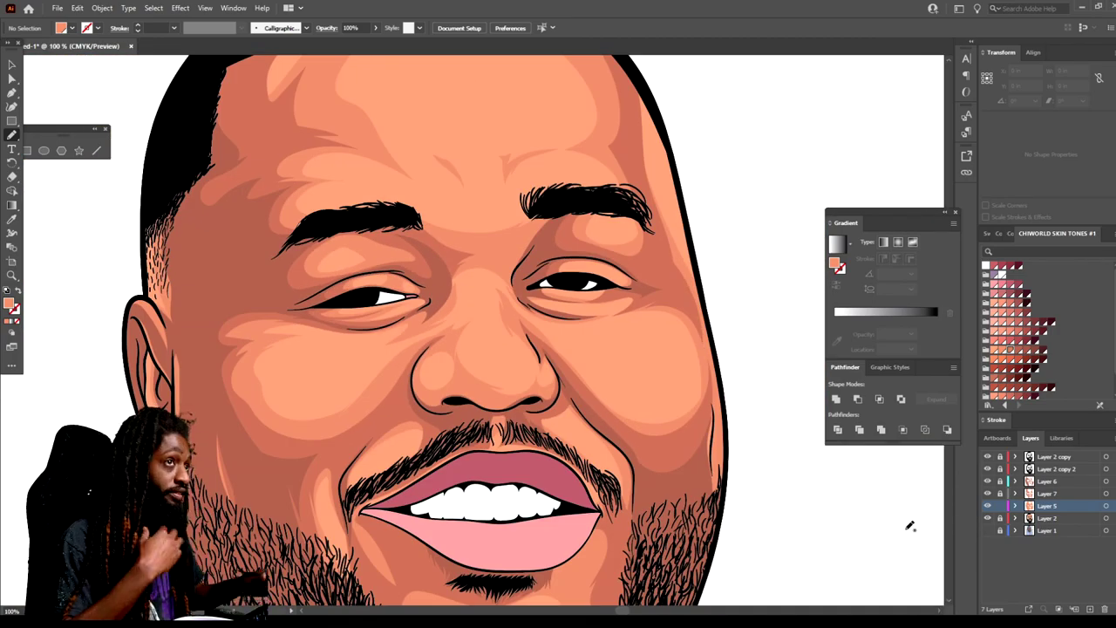
key(ctrl+plus)
key(ctrl+plus)
drag(455, 263, 413, 308)
key(ctrl+minus)
scroll(800, 464, up, 3)
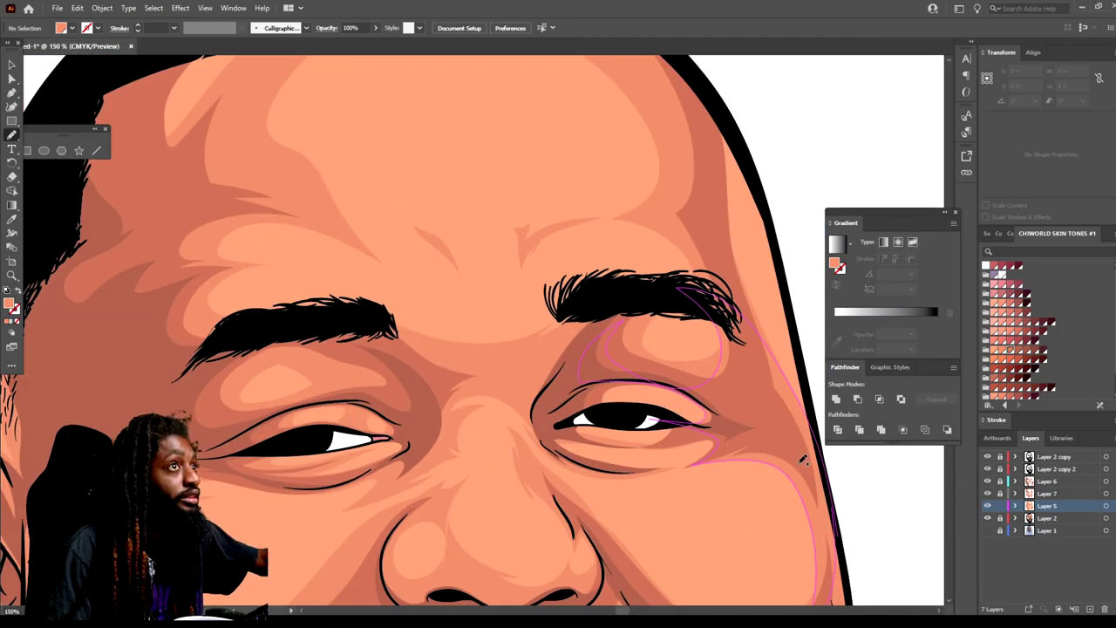
mouse_move(599, 305)
mouse_down()
mouse_move(407, 319)
mouse_move(525, 363)
mouse_up()
key(ctrl+minus)
key(ctrl+minus)
key(ctrl+minus)
key(ctrl+plus)
key(ctrl+plus)
key(ctrl+plus)
Draw light orange transition shapes around the right cheek highlight and on the right upper eyelid.
drag(576, 501, 467, 344)
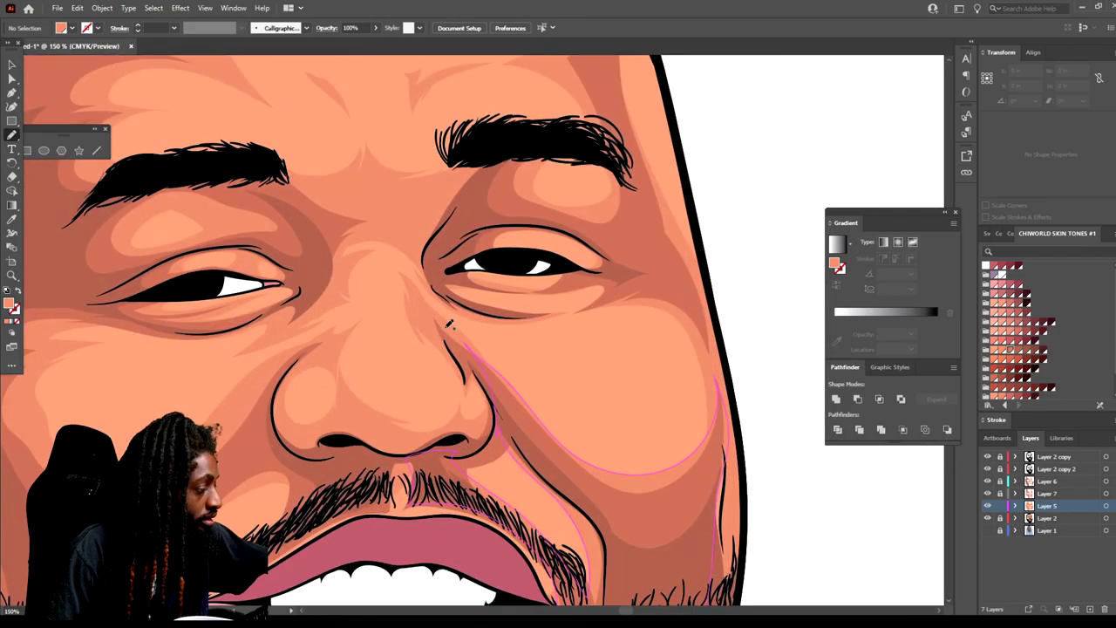
mouse_move(665, 415)
mouse_down()
mouse_move(595, 415)
mouse_move(456, 315)
mouse_move(464, 338)
mouse_move(677, 302)
mouse_move(445, 275)
mouse_up()
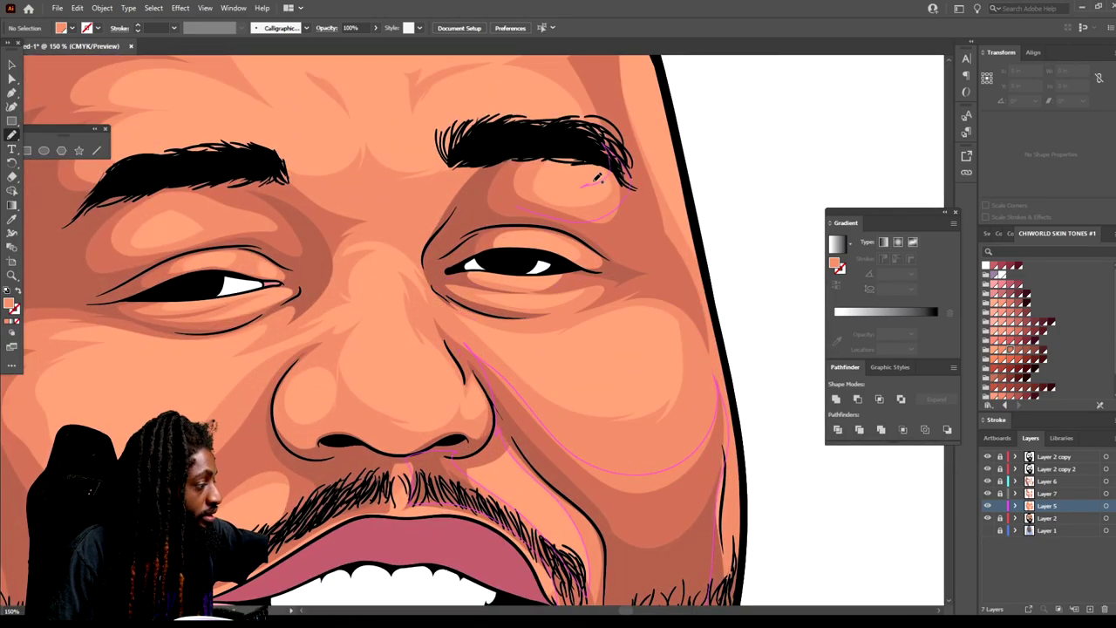
drag(583, 187, 541, 196)
key(ctrl+minus)
key(ctrl+minus)
Add the remaining light orange transition shapes on the lower face and the left side of the forehead.
drag(645, 595, 675, 511)
key(ctrl+plus)
mouse_move(366, 556)
mouse_down()
mouse_move(360, 504)
mouse_move(464, 415)
mouse_move(464, 575)
mouse_up()
key(ctrl+plus)
drag(277, 143, 318, 495)
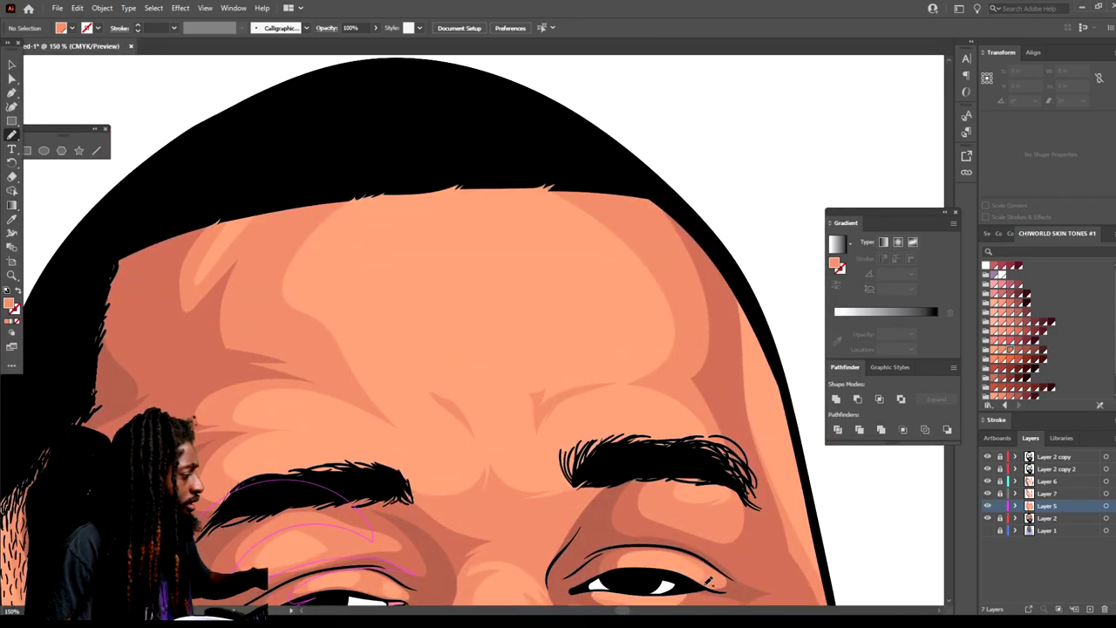
key(ctrl+minus)
key(ctrl+minus)
key(ctrl+minus)
key(ctrl+minus)
key(ctrl+plus)
key(ctrl+plus)
scroll(657, 436, down, 1)
Create a new layer above Layer 6 and draw a shadow shape on it beneath both nostrils.
click(1046, 480)
click(1089, 608)
scroll(715, 490, down, 2)
mouse_move(320, 347)
mouse_down()
mouse_move(357, 288)
mouse_move(504, 330)
mouse_up()
drag(630, 341, 297, 352)
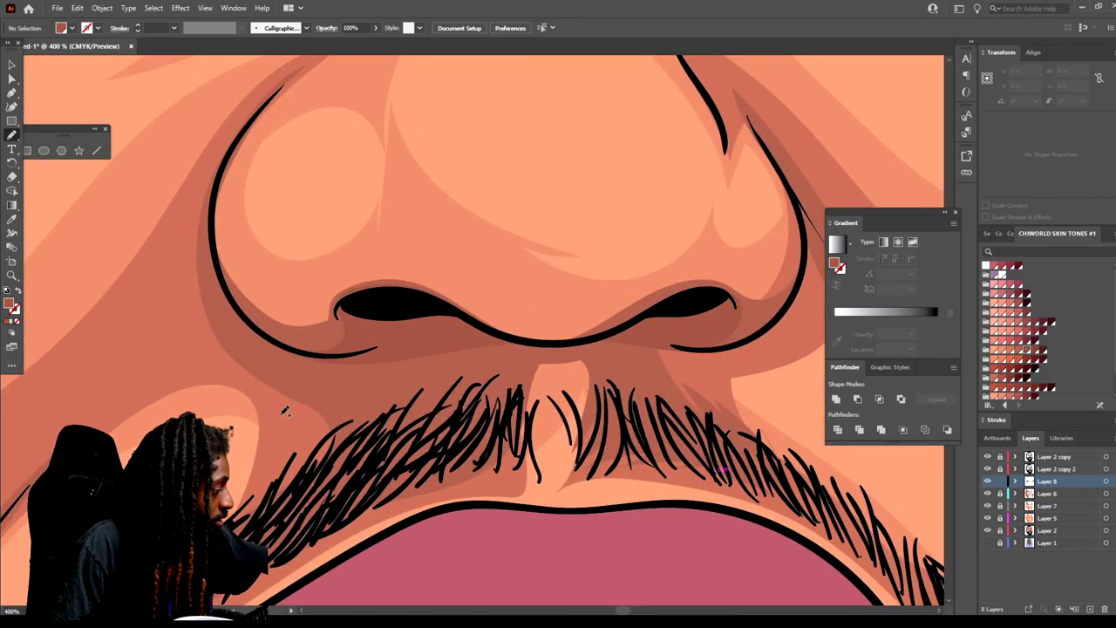
Try a very dark maroon skin-tone swatch as the fill of the nostril shadow.
key(v)
click(445, 322)
click(1035, 350)
click(1043, 350)
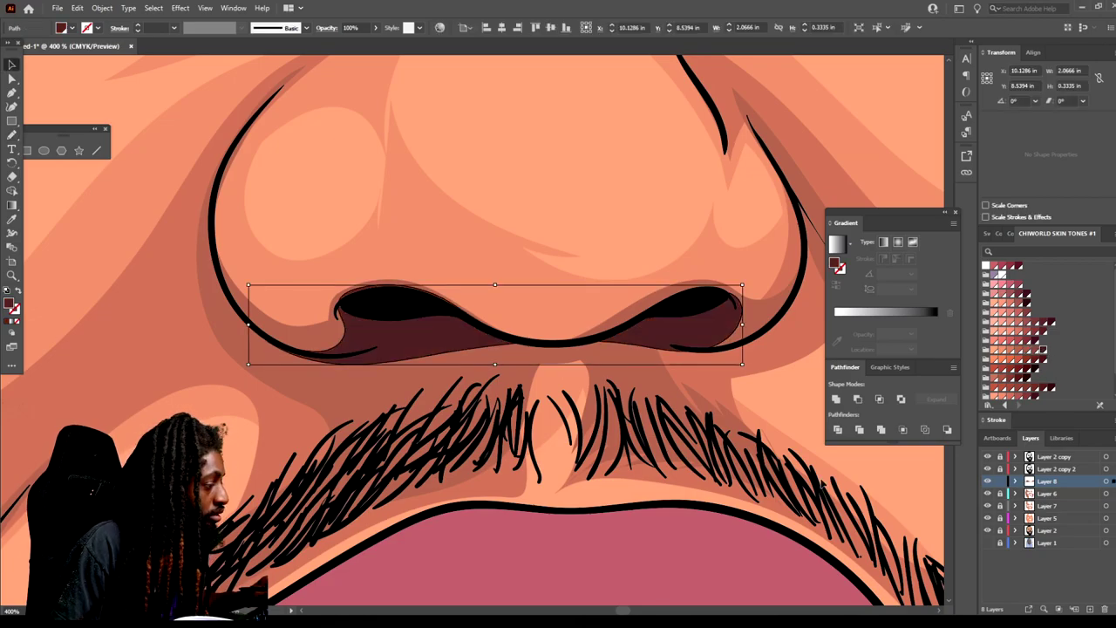
click(666, 561)
Refill the nostril shadow with a medium reddish-brown swatch from the skin tones library.
key(ctrl+0)
key(ctrl+=)
key(ctrl+=)
key(ctrl+=)
click(549, 325)
click(1025, 359)
click(1018, 378)
click(1009, 378)
click(709, 455)
Darken the nostril shadow's reddish-brown fill with a custom colour and deselect the shape.
key(ctrl+minus)
key(ctrl+minus)
key(ctrl+=)
key(ctrl+=)
key(ctrl+=)
key(ctrl+=)
click(436, 326)
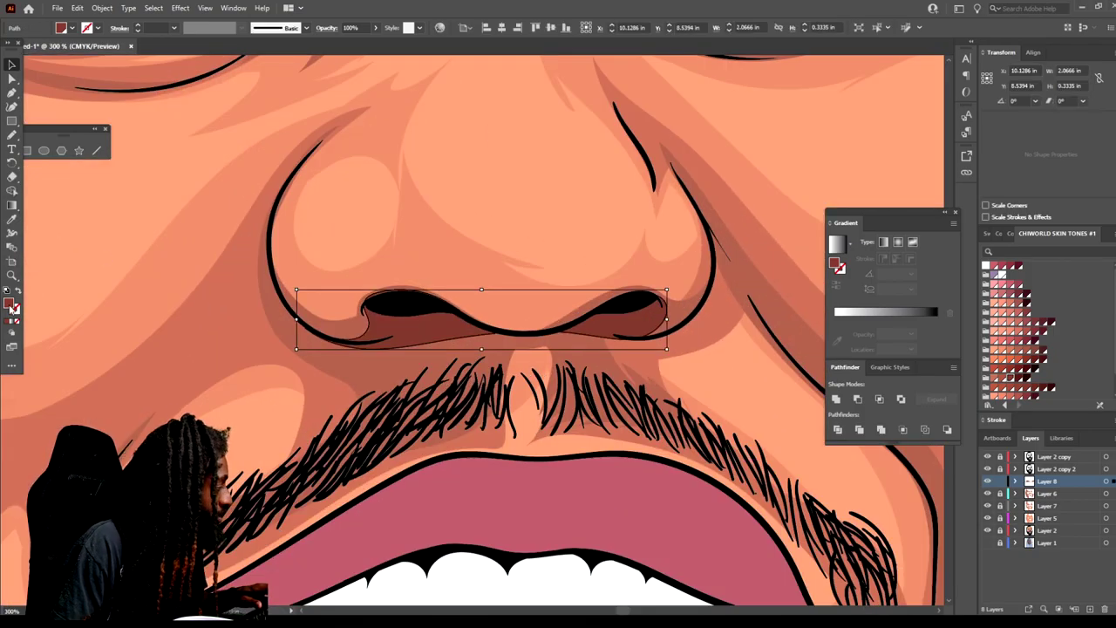
double_click(8, 302)
click(754, 492)
key(Return)
key(ctrl+shift+a)
key(ctrl+0)
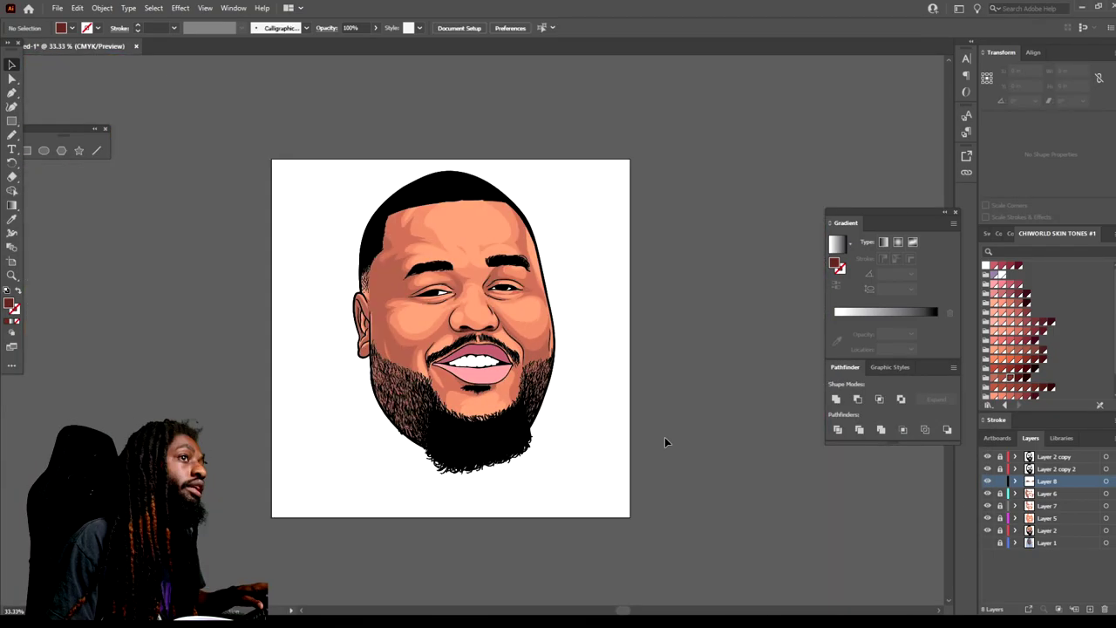
Draw dark reddish-brown shadows on Layer 8 between the nose and the moustache and beside the right nostril wing.
key(ctrl+equal)
key(ctrl+equal)
key(ctrl+equal)
key(b)
mouse_move(589, 330)
mouse_down()
mouse_move(615, 335)
mouse_move(541, 372)
mouse_up()
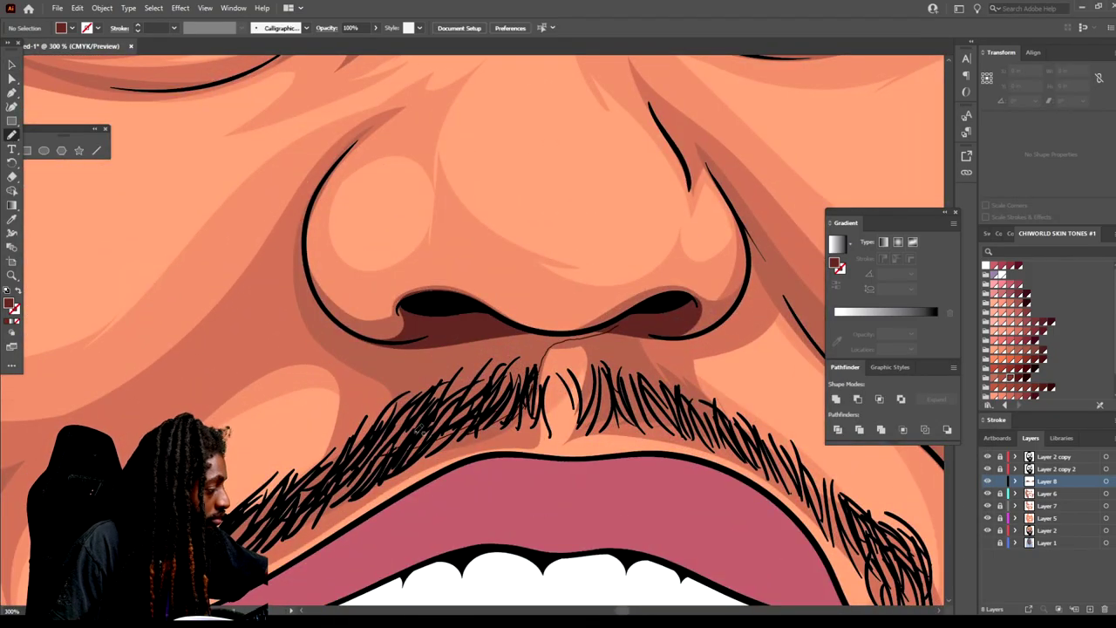
key(ctrl+0)
key(ctrl+equal)
key(ctrl+equal)
key(ctrl+equal)
key(ctrl+equal)
drag(545, 383, 655, 178)
key(ctrl+0)
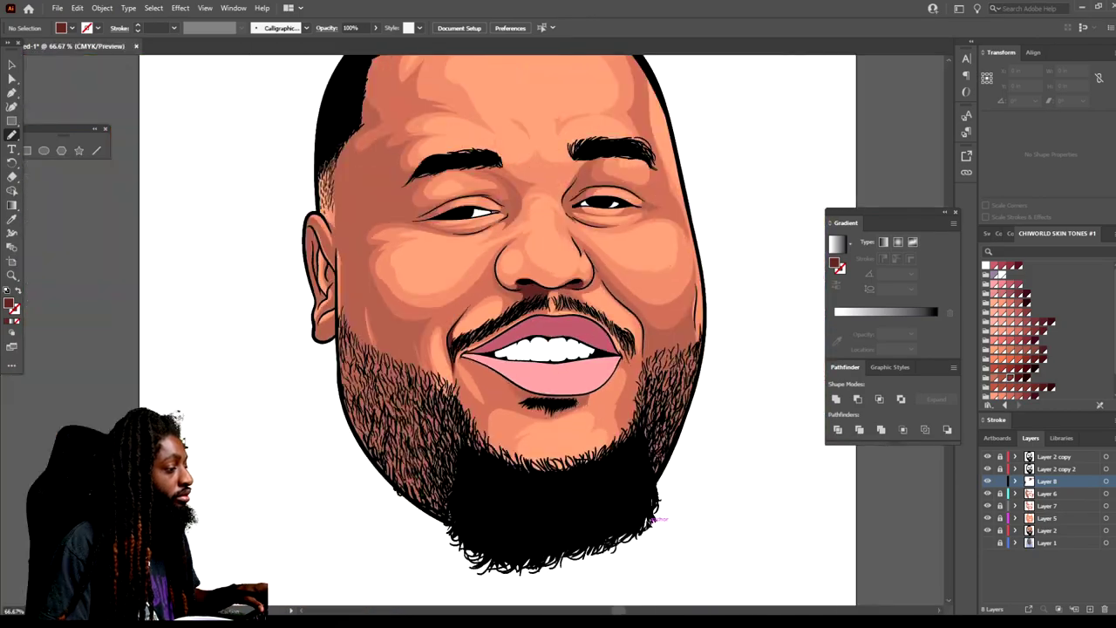
Draw a thin dark shadow along the outside of the left nostril wing.
key(ctrl+equal)
key(ctrl+equal)
key(ctrl+equal)
key(ctrl+equal)
mouse_move(484, 406)
mouse_down()
mouse_move(362, 311)
mouse_move(425, 195)
mouse_up()
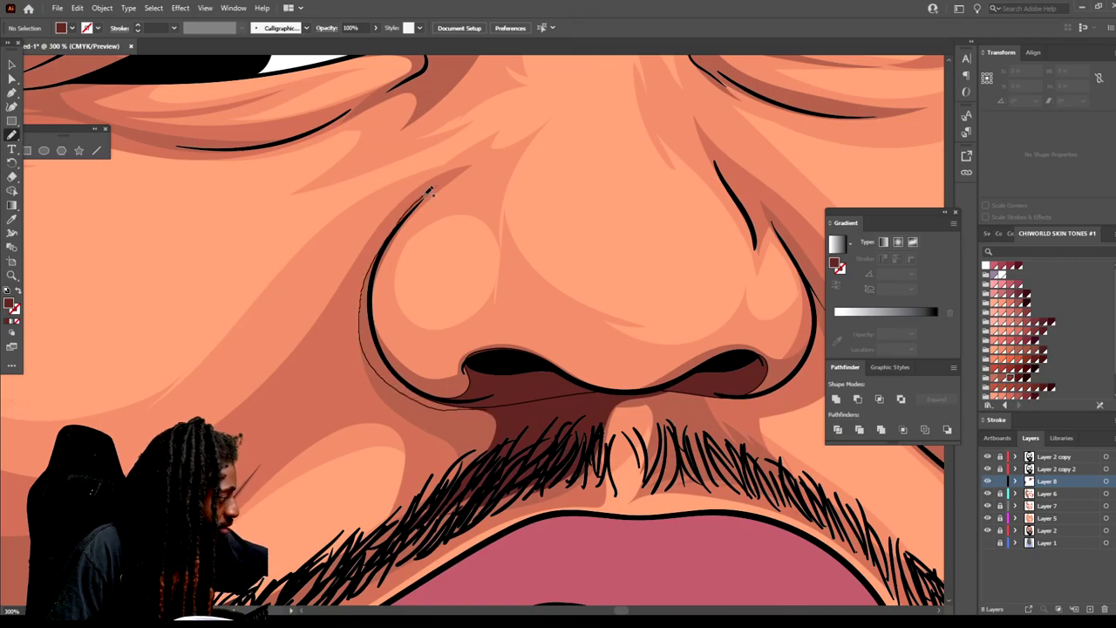
drag(405, 373, 469, 403)
Recolour all shapes on Layer 8 with the medium reddish-brown skin-tone swatch.
key(ctrl+1)
click(11, 64)
key(ctrl+a)
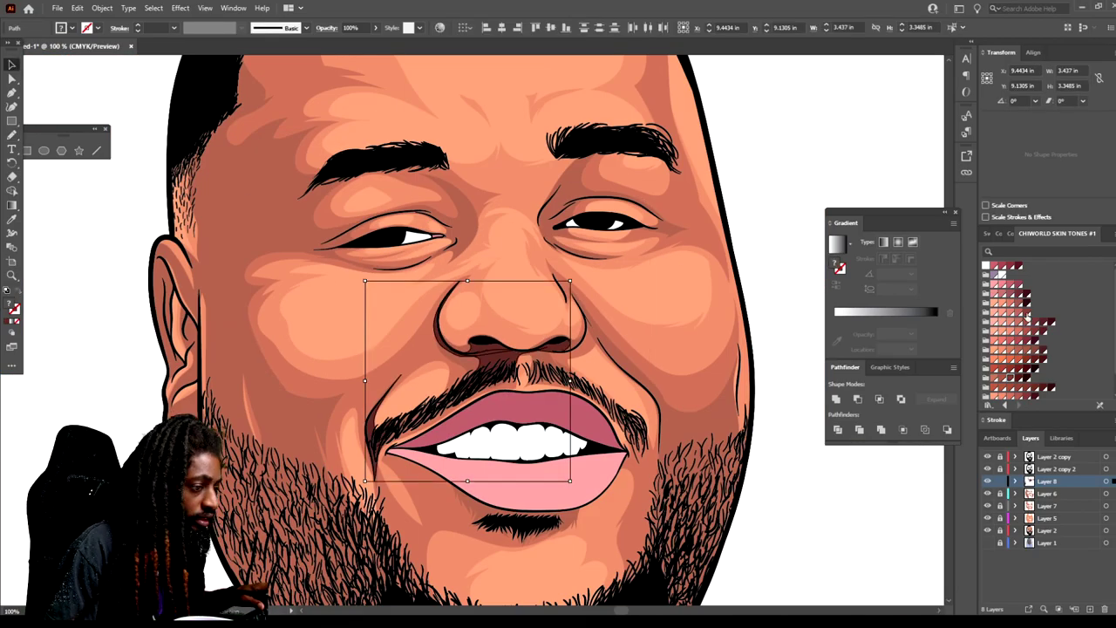
click(1010, 379)
click(777, 458)
Draw a reddish-brown shadow around the inner corner and upper crease of the left eye.
key(ctrl+minus)
key(ctrl+equal)
scroll(764, 467, left, 1)
click(11, 134)
scroll(97, 192, up, 2)
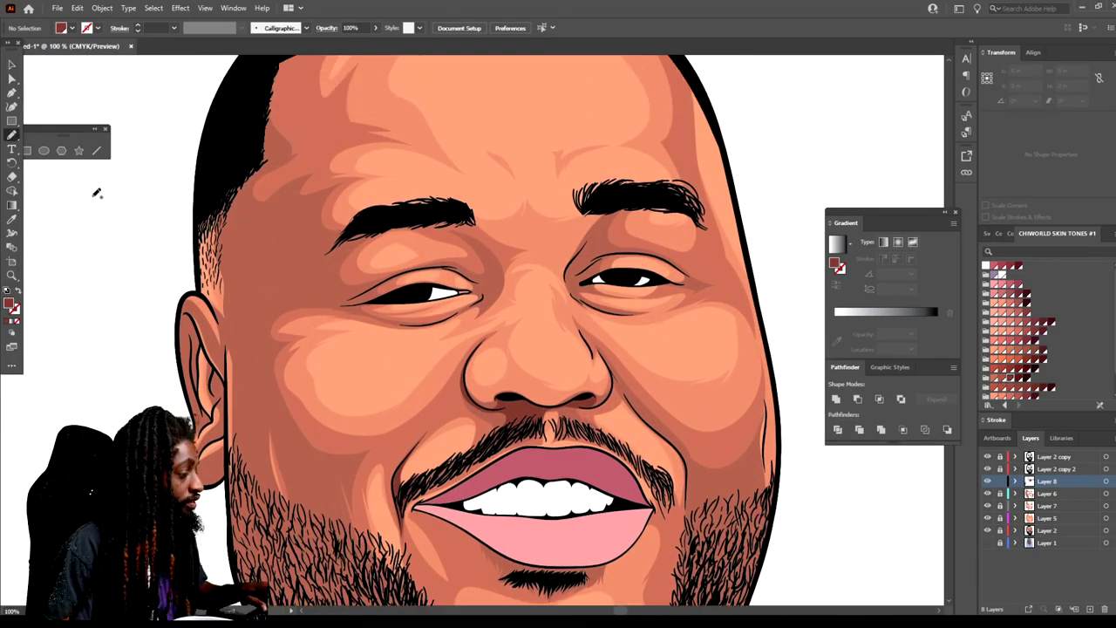
scroll(477, 267, up, 3)
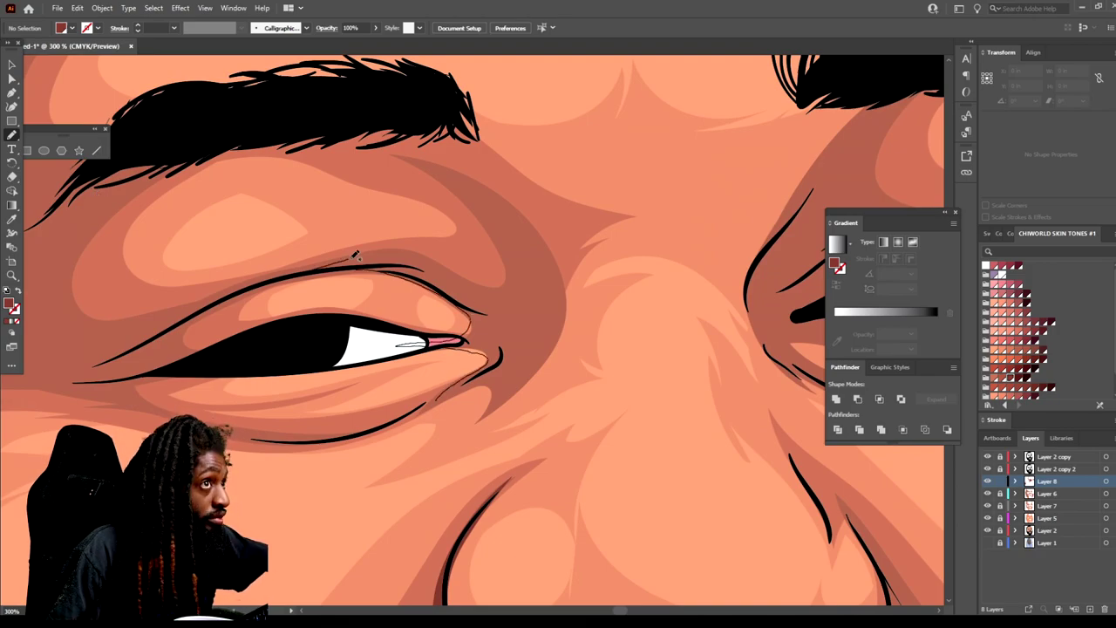
mouse_move(514, 288)
mouse_down()
mouse_move(518, 341)
mouse_move(436, 401)
mouse_up()
key(ctrl+minus)
key(ctrl+minus)
key(ctrl+minus)
key(ctrl+minus)
scroll(585, 433, down, 1)
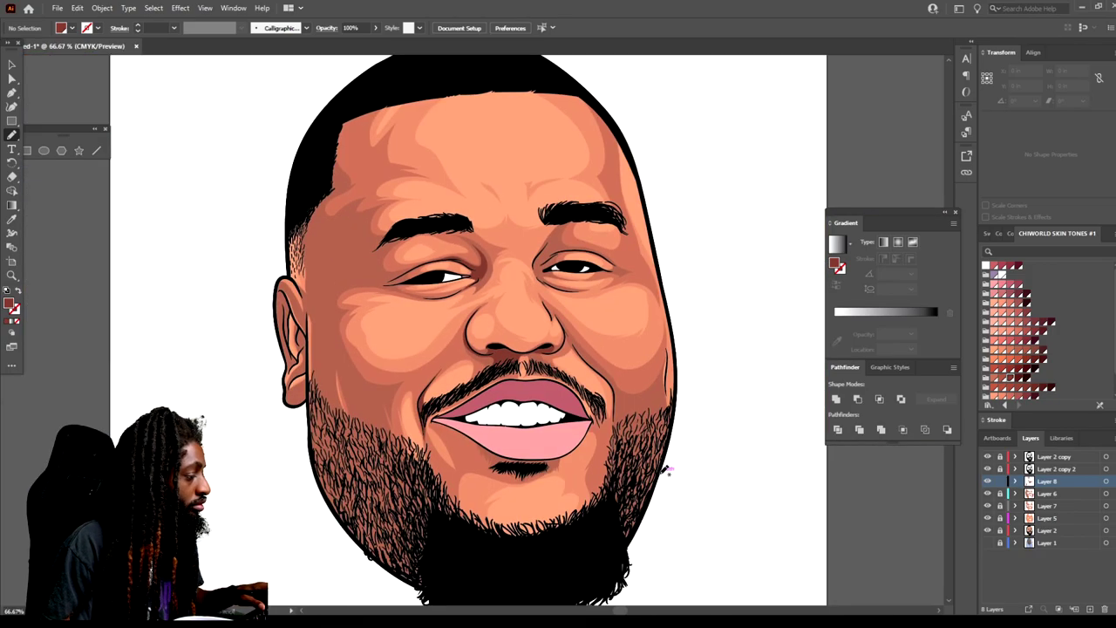
Draw reddish-brown shadows at the inner corner of the right eye and along the right smile line.
scroll(611, 471, right, 1)
scroll(610, 471, up, 1)
scroll(625, 281, up, 3)
mouse_move(550, 478)
mouse_down()
mouse_move(528, 381)
mouse_move(300, 119)
mouse_move(322, 236)
mouse_move(499, 380)
mouse_move(548, 470)
mouse_up()
key(ctrl+minus)
key(ctrl+minus)
key(ctrl+minus)
key(ctrl+minus)
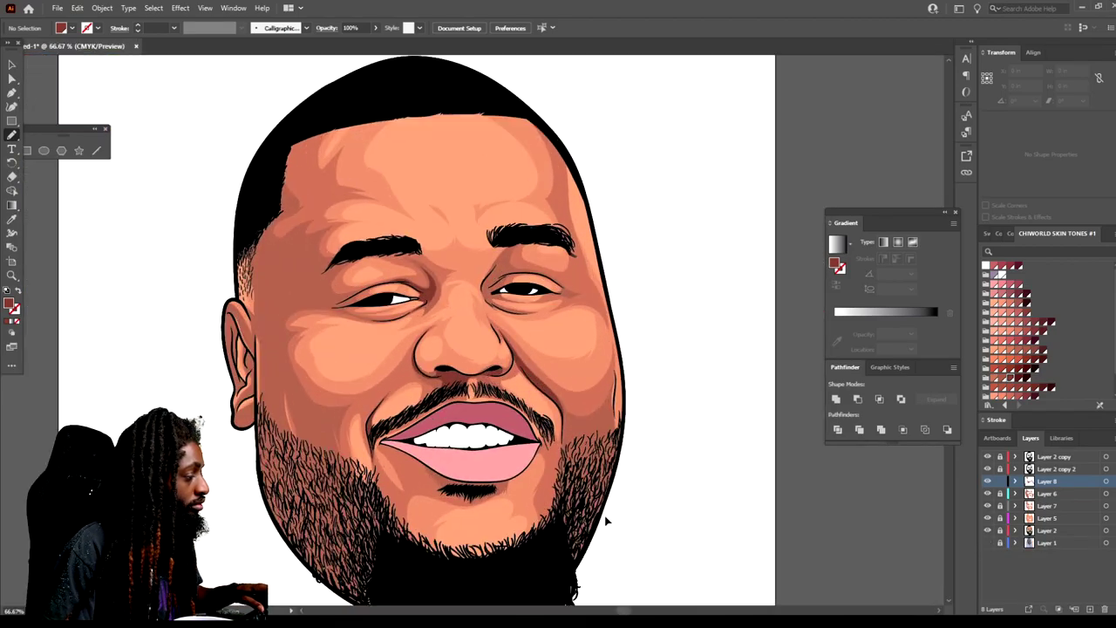
scroll(545, 261, up, 5)
scroll(611, 512, up, 1)
mouse_move(487, 373)
mouse_down()
mouse_move(542, 288)
mouse_move(505, 274)
mouse_move(373, 343)
mouse_move(501, 422)
mouse_move(489, 373)
mouse_up()
key(ctrl+minus)
key(ctrl+minus)
key(ctrl+minus)
key(ctrl+minus)
key(ctrl+minus)
scroll(740, 529, down, 2)
scroll(741, 528, up, 1)
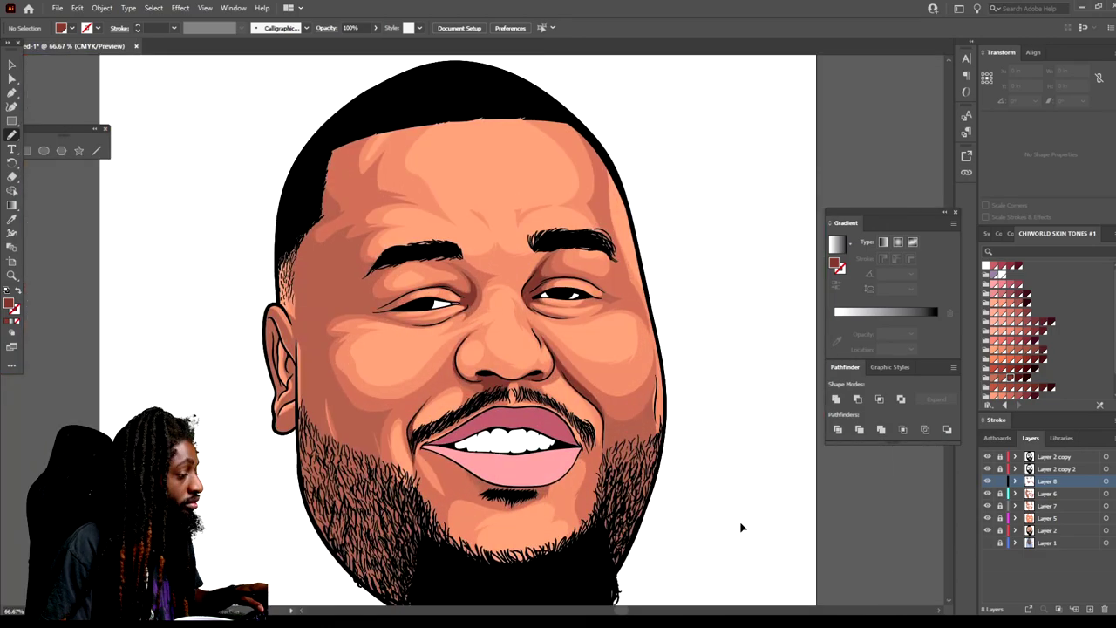
Draw a reddish-brown shadow along the right edge of the face above the beard.
scroll(741, 527, up, 1)
scroll(741, 527, up, 2)
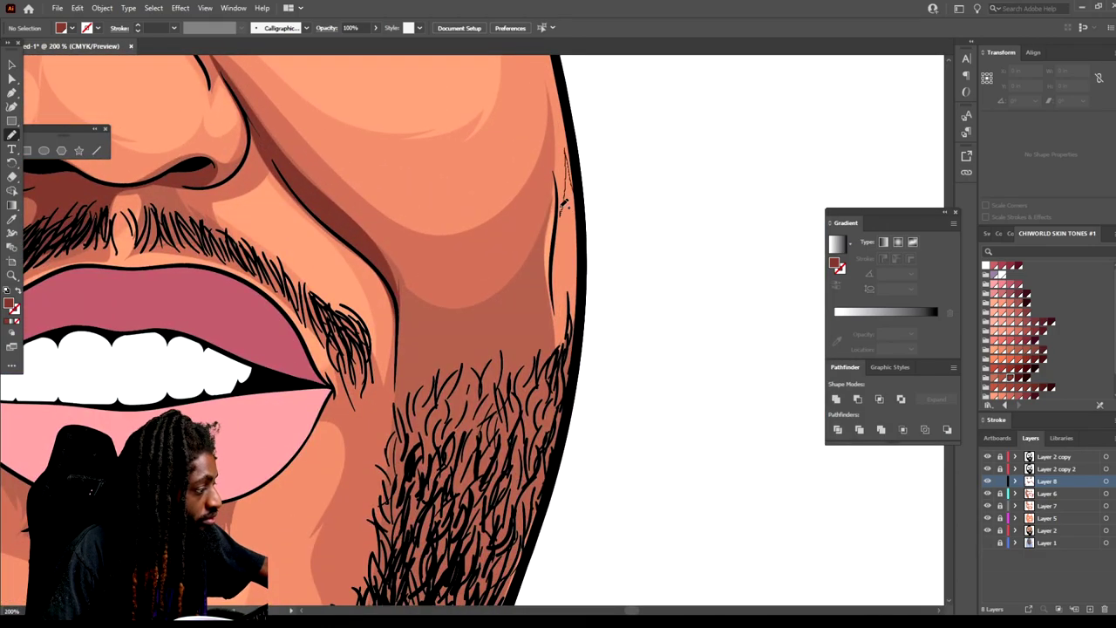
drag(550, 351, 567, 155)
key(ctrl+minus)
key(ctrl+minus)
key(ctrl+minus)
key(ctrl+minus)
key(ctrl+plus)
key(ctrl+plus)
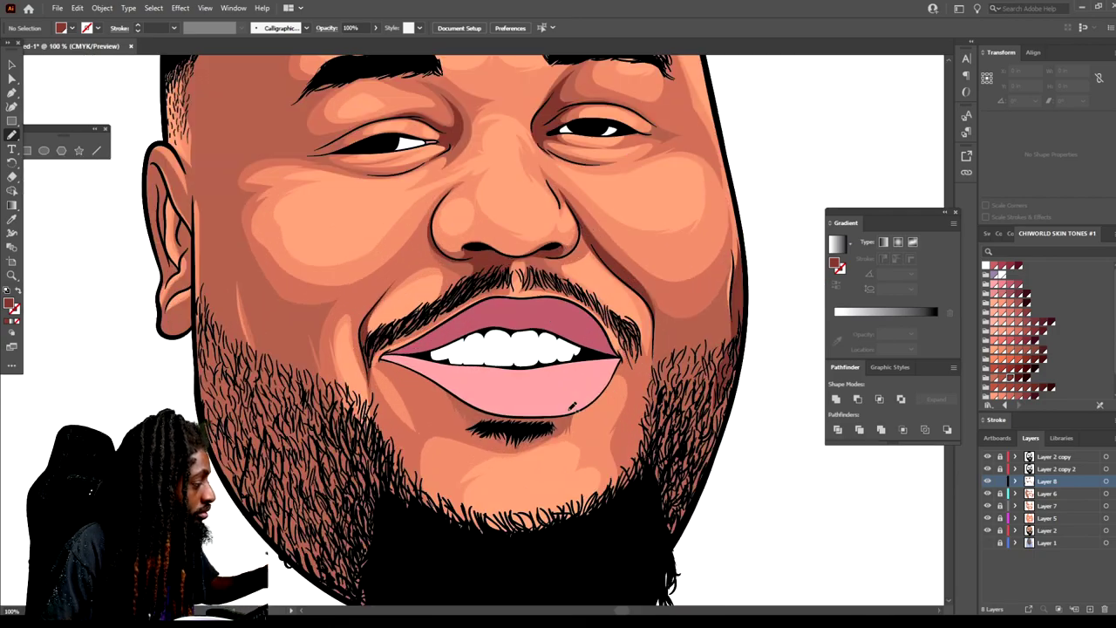
Draw reddish-brown shadows through the left side of the beard and up the outer left cheek.
scroll(398, 494, down, 1)
mouse_move(323, 385)
mouse_down()
mouse_move(273, 362)
mouse_move(298, 427)
mouse_up()
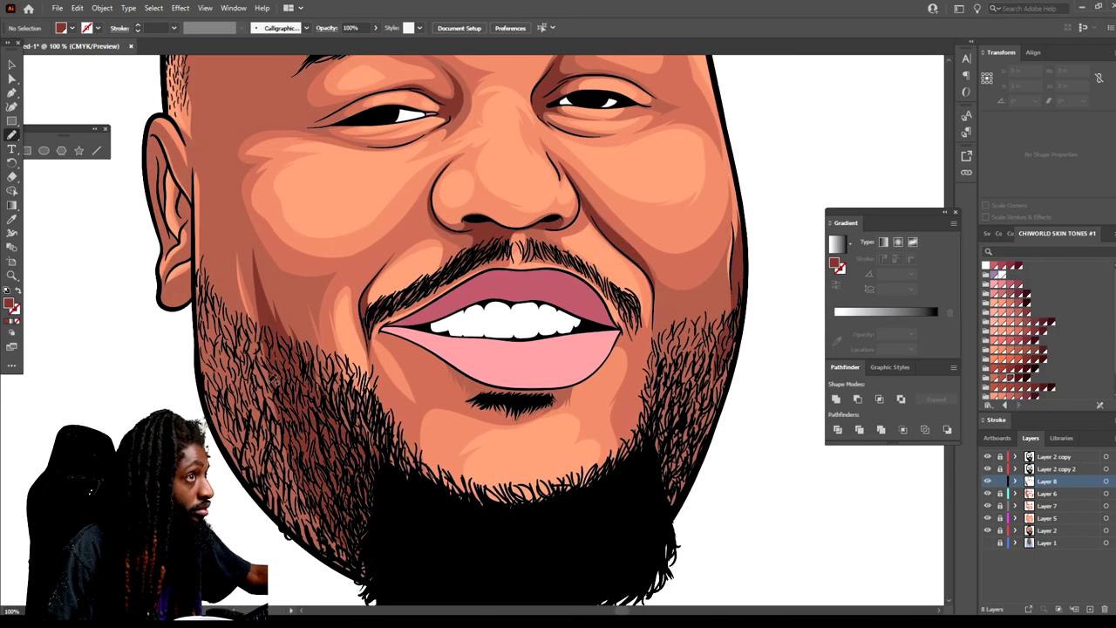
mouse_move(245, 243)
mouse_down()
mouse_move(212, 339)
mouse_move(266, 383)
mouse_up()
key(ctrl+minus)
key(ctrl+minus)
key(ctrl+minus)
key(ctrl+plus)
key(ctrl+plus)
key(ctrl+plus)
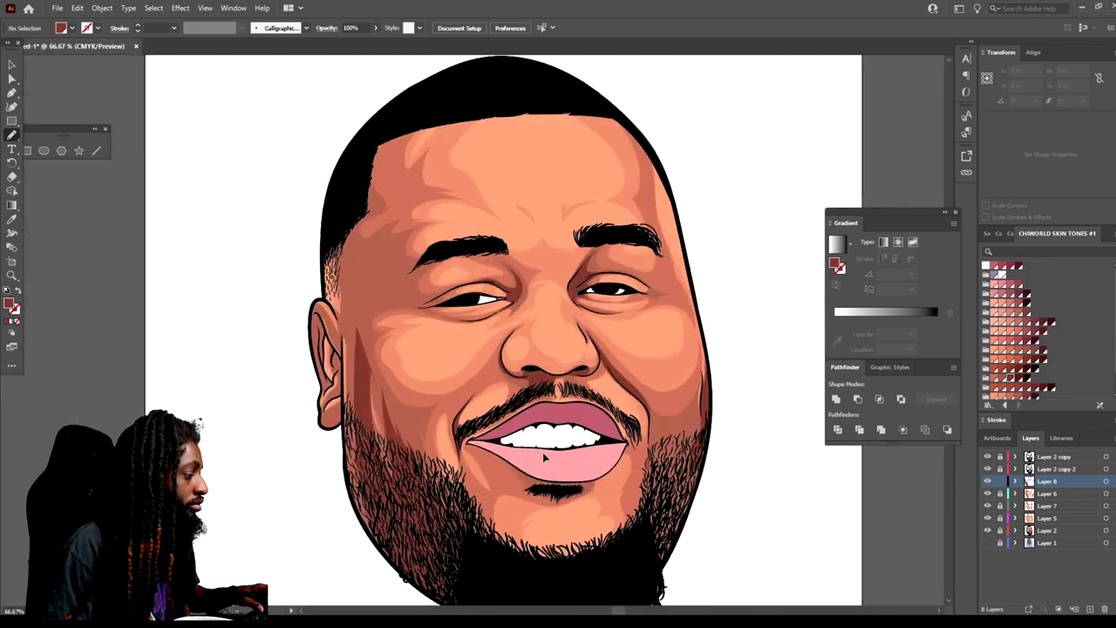
Extend the reddish-brown shadow in front of the left ear from the beard up to the temple.
drag(312, 432, 311, 363)
drag(326, 314, 310, 455)
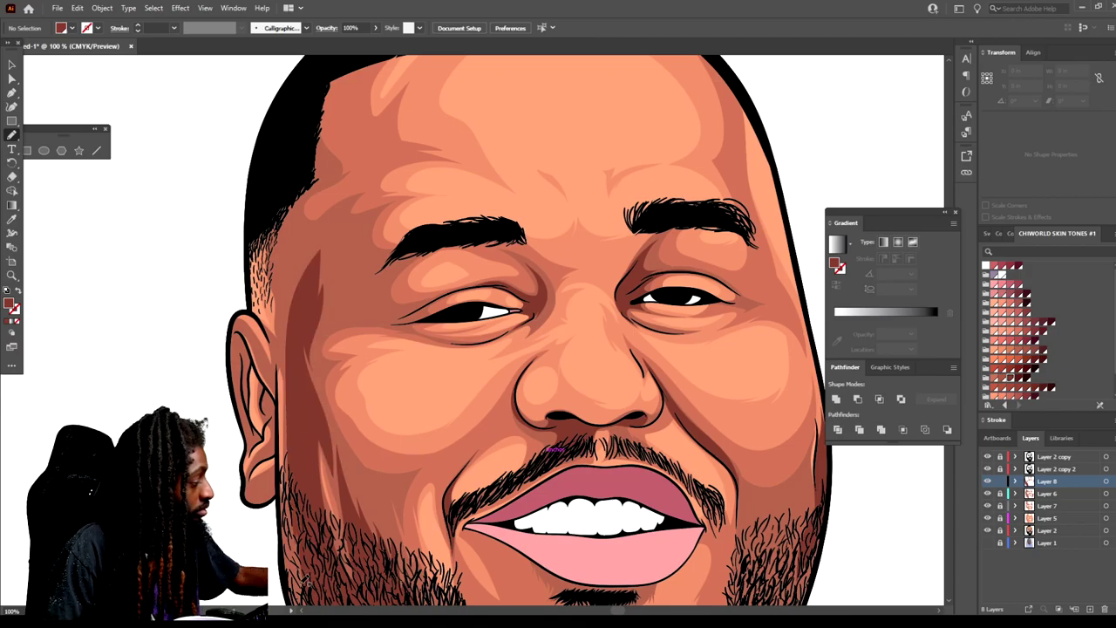
key(ctrl+minus)
key(ctrl+minus)
key(ctrl+minus)
Draw a reddish-brown shadow along the left hairline and sideburn above the ear.
scroll(434, 323, up, 4)
drag(356, 326, 336, 358)
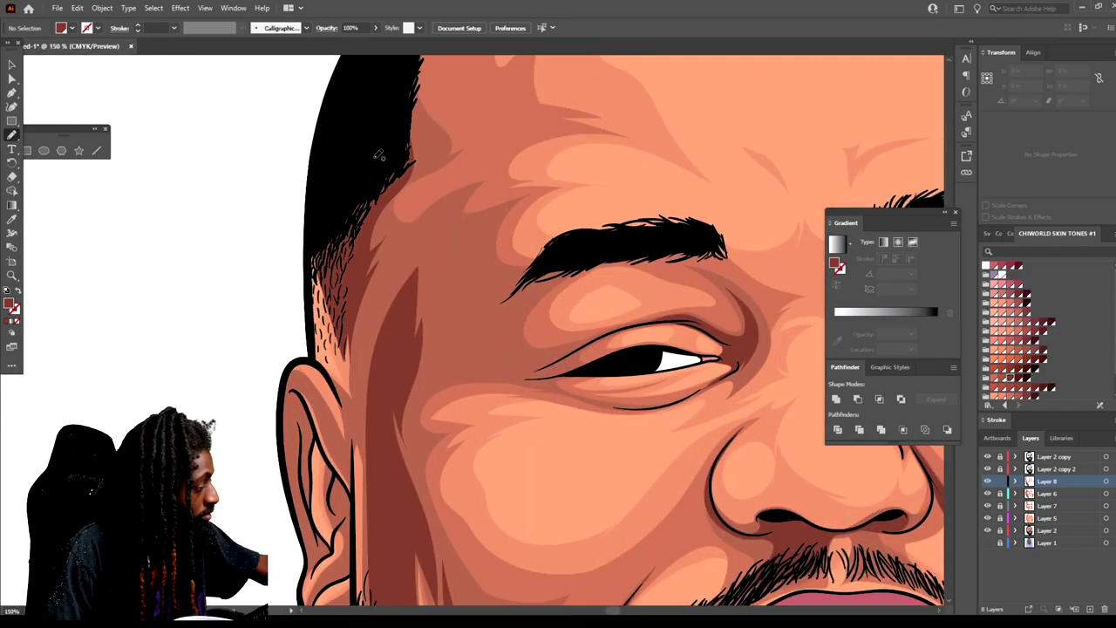
key(ctrl+minus)
key(ctrl+minus)
key(ctrl+minus)
Add small reddish-brown shadow shapes to the creases around the eyes.
key(ctrl+plus)
key(ctrl+plus)
key(ctrl+plus)
key(ctrl+plus)
key(ctrl+plus)
mouse_move(549, 373)
mouse_down()
mouse_move(415, 405)
mouse_move(259, 383)
mouse_move(444, 308)
mouse_move(634, 271)
mouse_move(541, 333)
mouse_move(523, 366)
mouse_up()
scroll(540, 221, up, 1)
mouse_move(647, 189)
mouse_down()
mouse_move(475, 213)
mouse_move(298, 280)
mouse_move(602, 181)
mouse_up()
key(ctrl+minus)
key(ctrl+minus)
key(ctrl+minus)
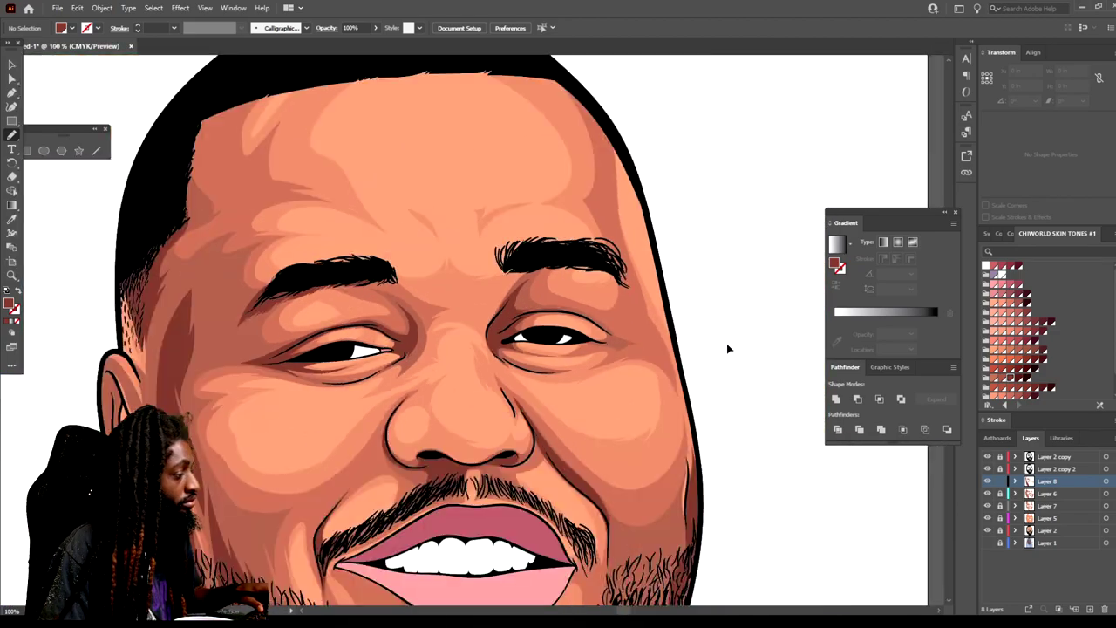
Draw reddish-brown shadows over the earlobe and the inner folds of the left ear.
key(ctrl+minus)
key(ctrl+minus)
scroll(349, 419, up, 5)
scroll(623, 407, down, 1)
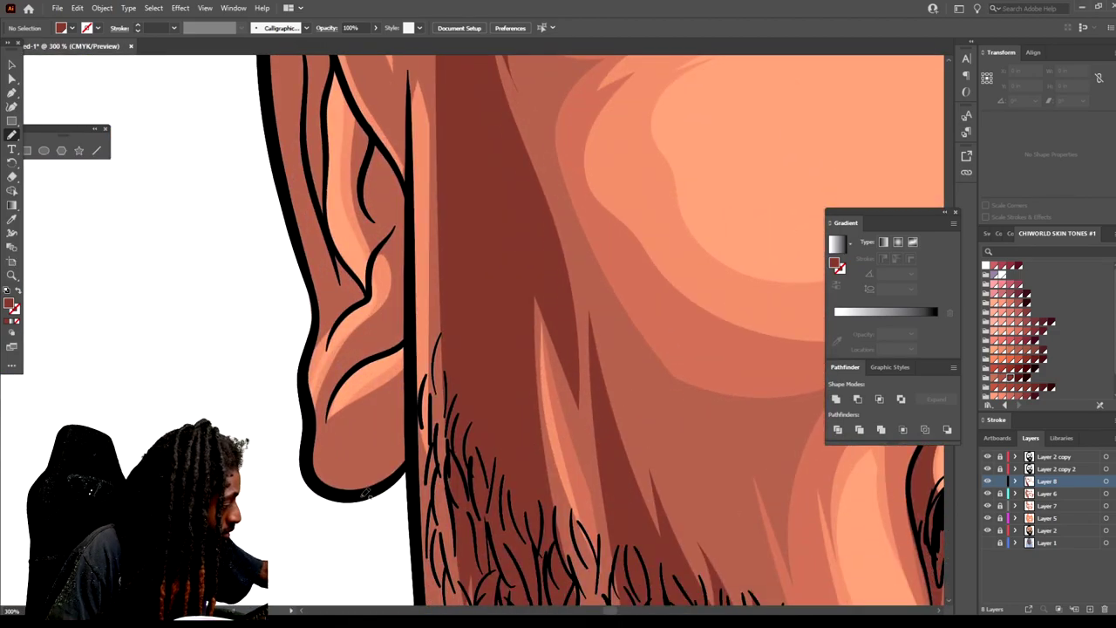
scroll(416, 445, up, 1)
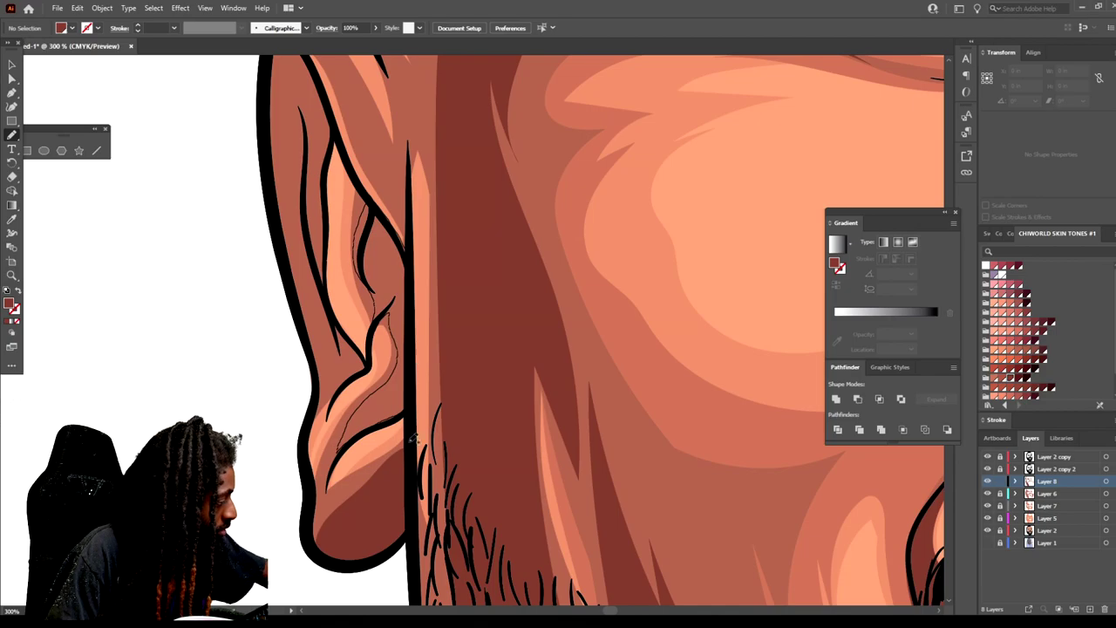
scroll(410, 415, up, 1)
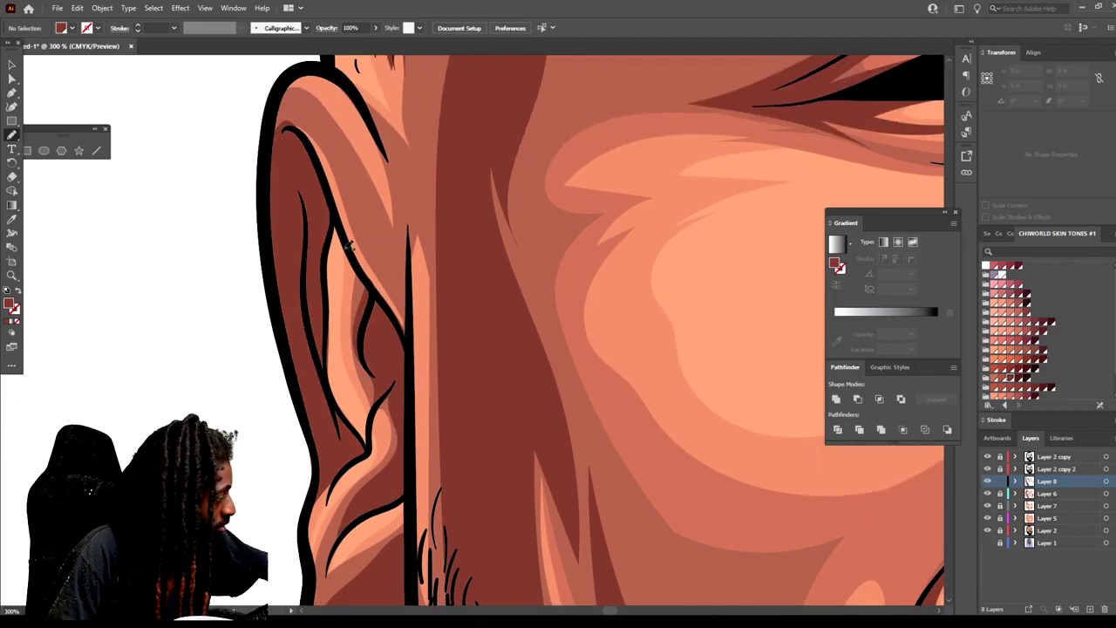
scroll(463, 448, down, 5)
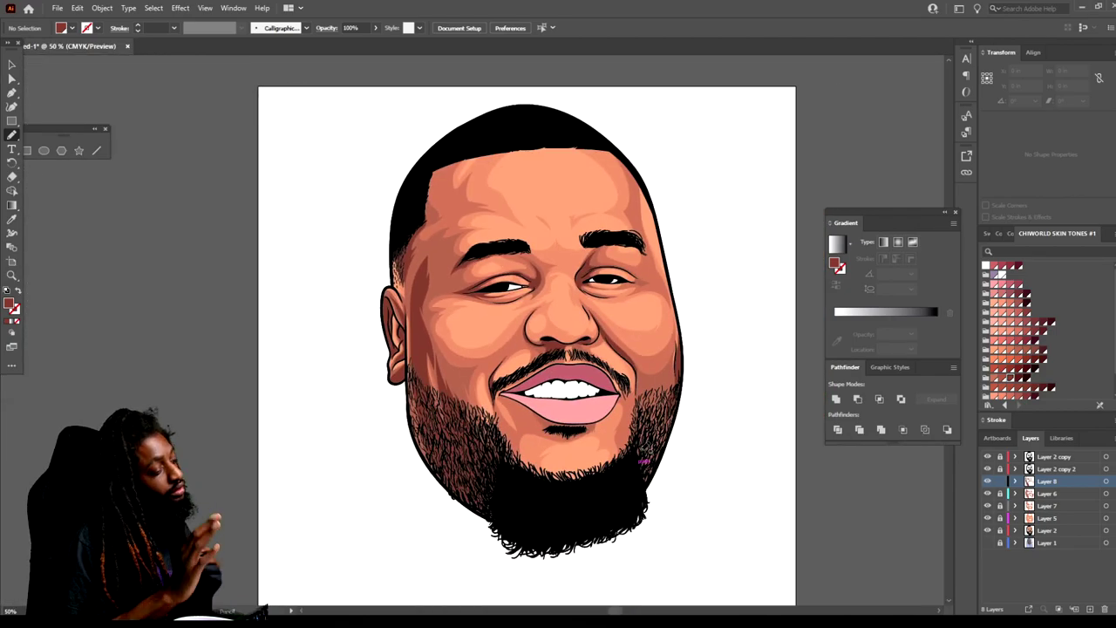
Set up a new layer above the shadow layer with a lighter tint of the peach skin swatch as fill.
scroll(642, 460, up, 1)
click(992, 348)
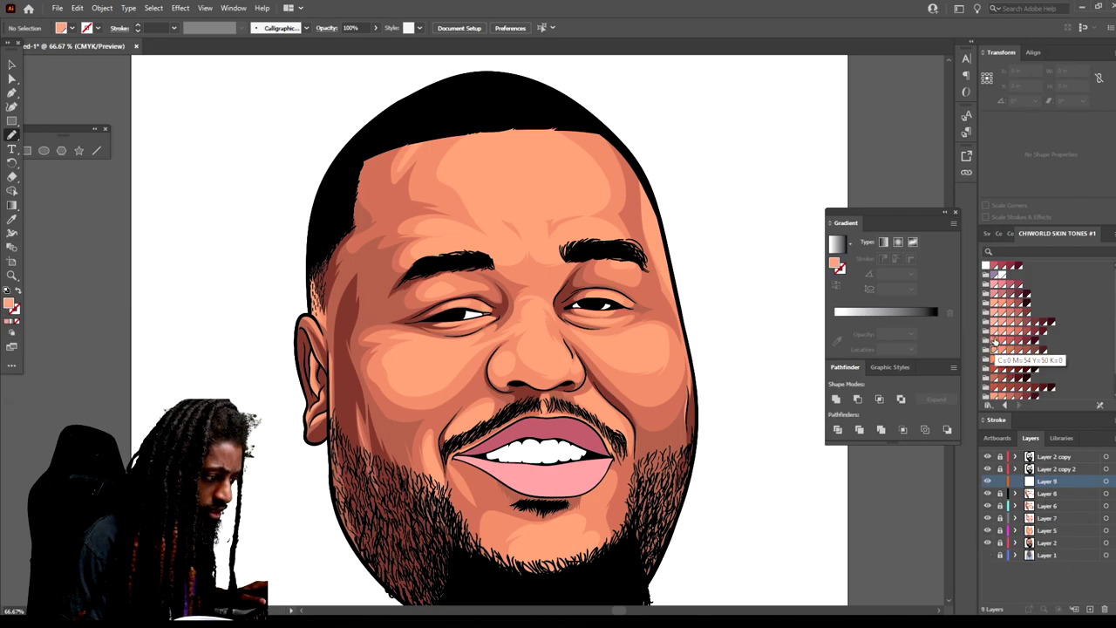
double_click(9, 303)
click(726, 412)
click(947, 414)
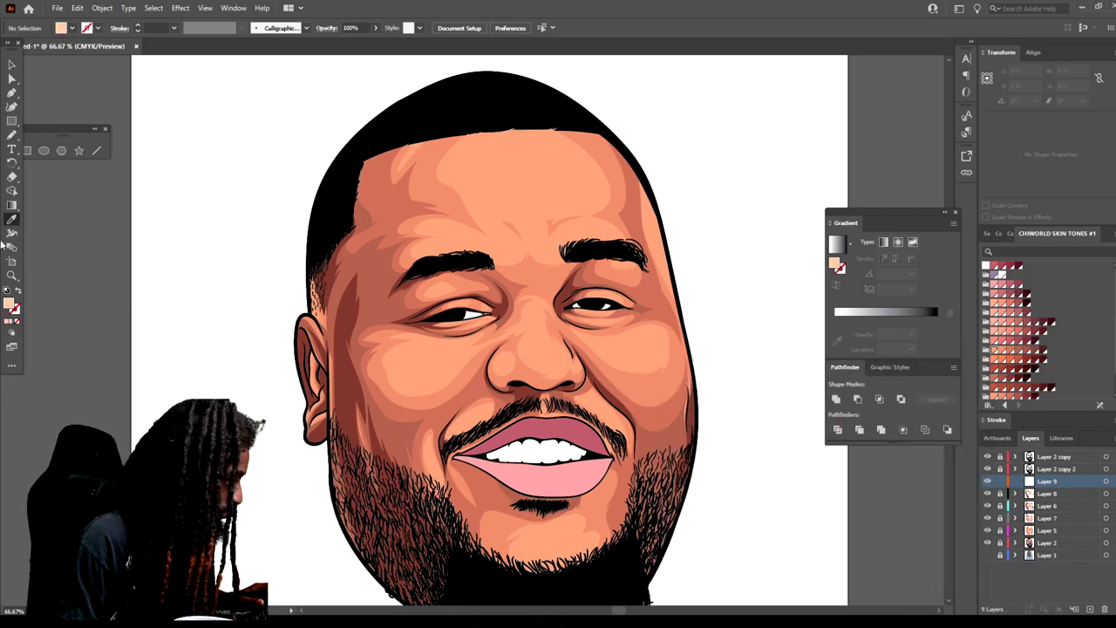
key(b)
Draw a tapered light peach highlight along the bridge and tip of the nose.
scroll(570, 337, up, 3)
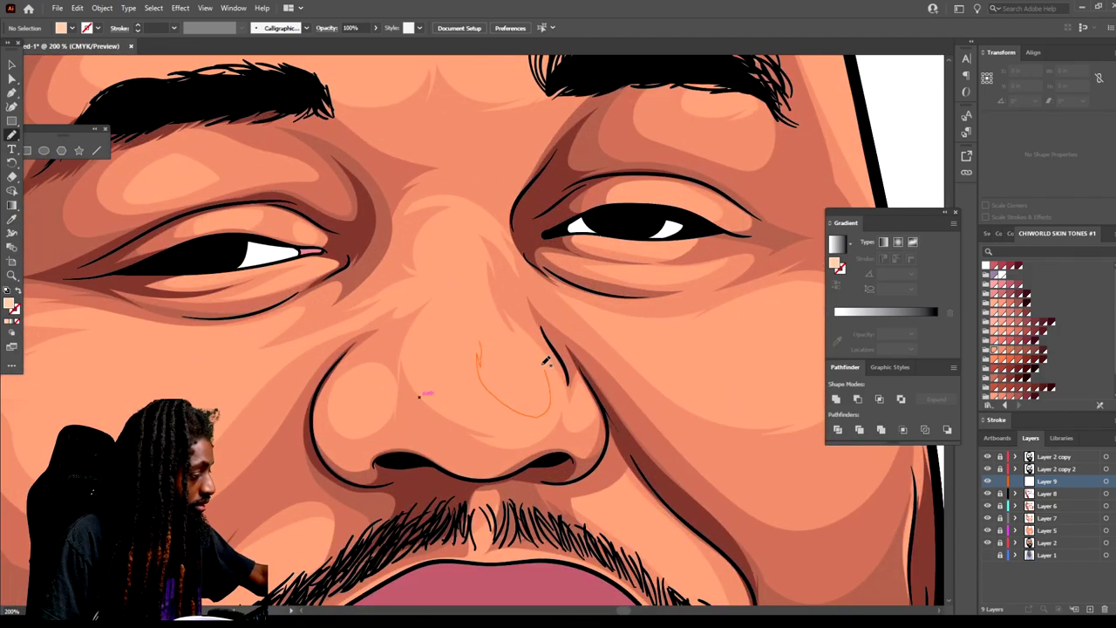
drag(551, 373, 478, 276)
key(ctrl+minus)
Recolour the nose highlight to a slightly deeper peach that blends better with the skin.
key(v)
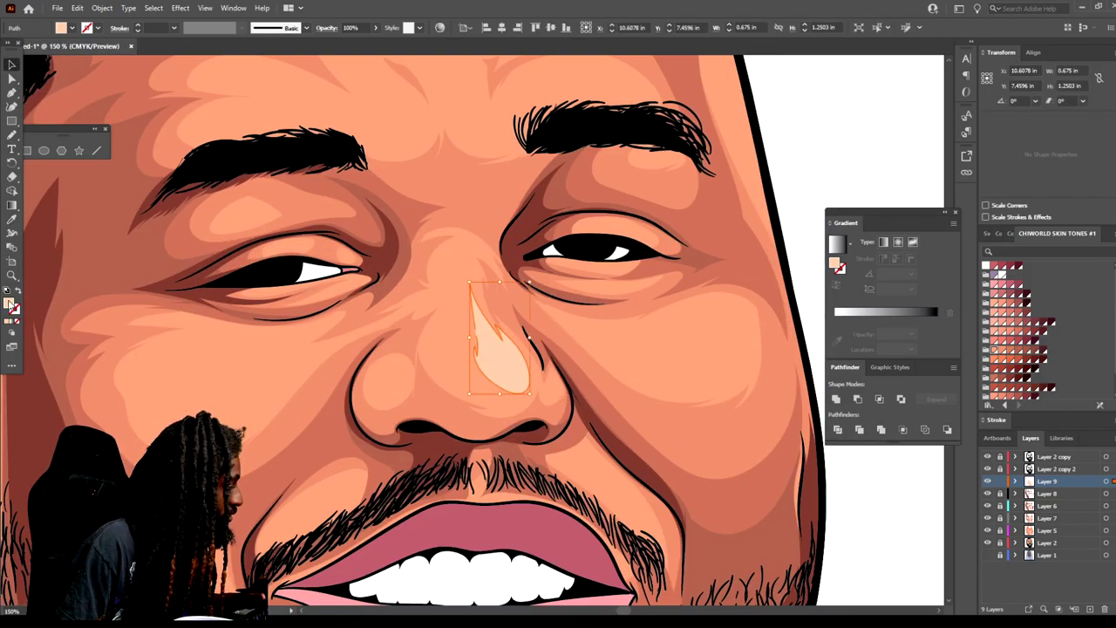
double_click(9, 304)
click(947, 414)
click(671, 396)
key(ctrl+minus)
key(ctrl+minus)
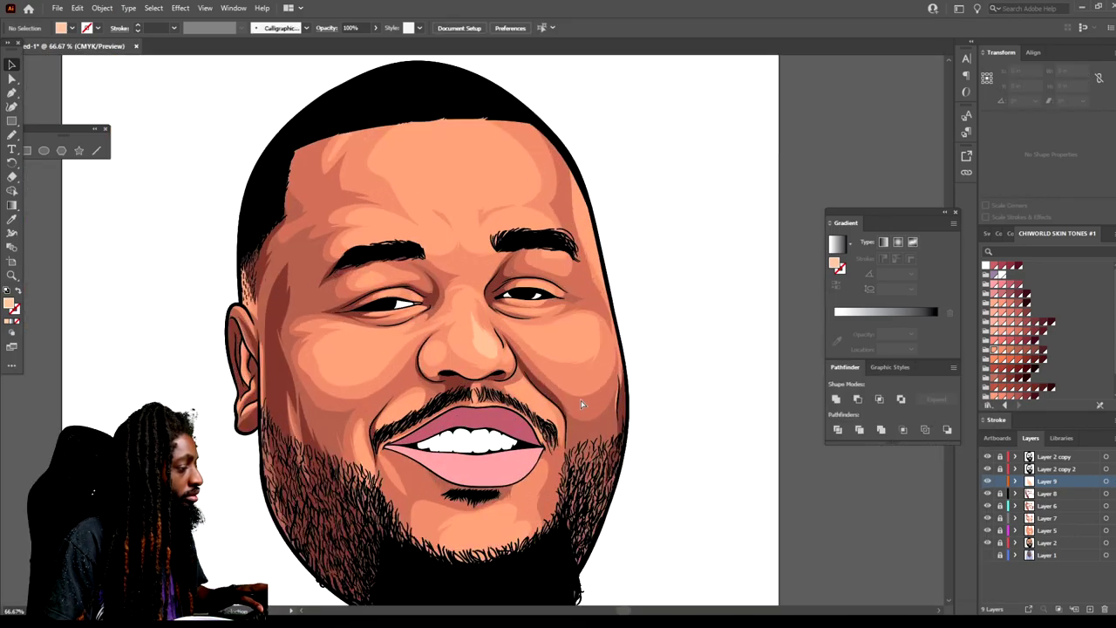
Draw peach highlights above the right eyebrow and on both cheeks.
key(ctrl+plus)
click(12, 135)
mouse_move(495, 261)
mouse_down()
mouse_move(512, 254)
mouse_move(497, 261)
mouse_up()
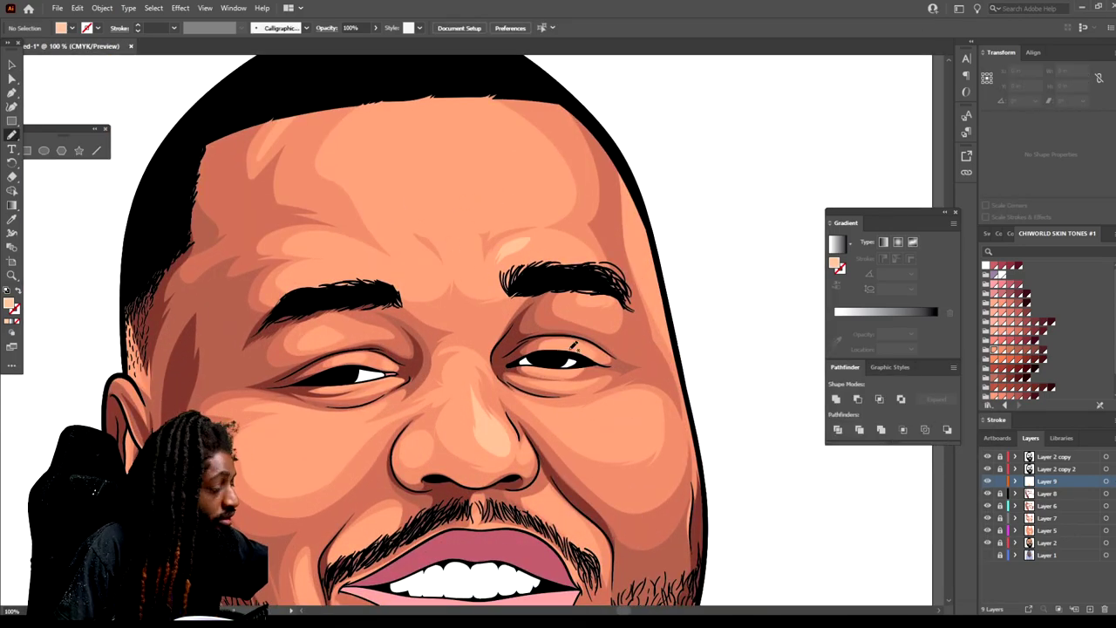
drag(562, 417, 654, 425)
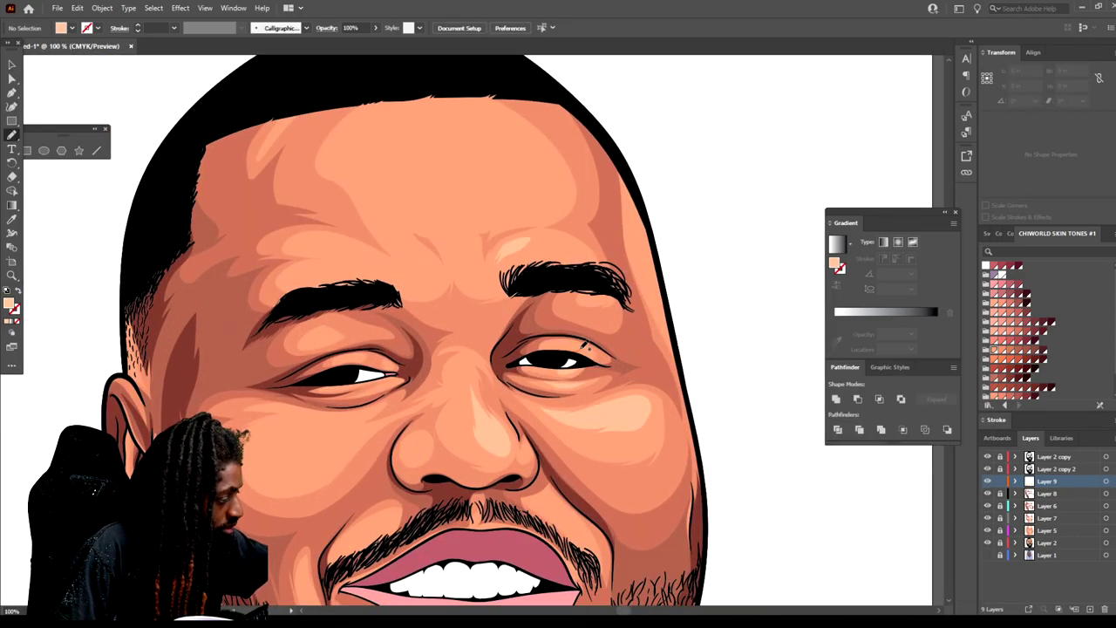
scroll(299, 392, down, 2)
drag(356, 357, 359, 359)
scroll(399, 266, up, 2)
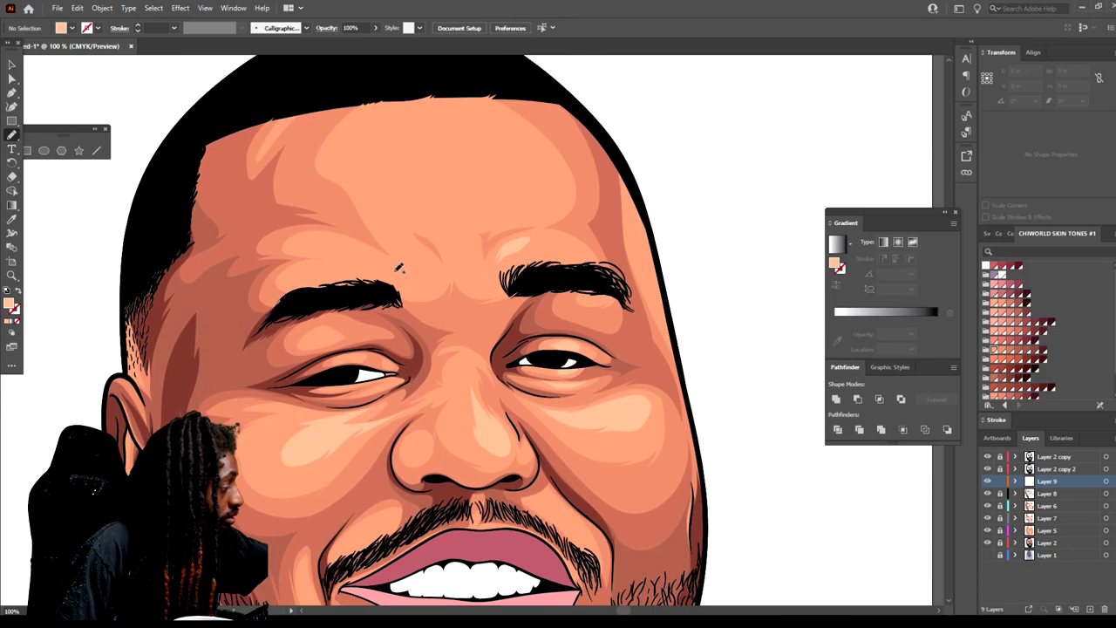
Draw peach highlights above the left eyebrow and across the right half of the forehead.
drag(413, 249, 415, 250)
scroll(427, 197, up, 2)
mouse_move(488, 271)
mouse_down()
mouse_move(476, 207)
mouse_move(462, 274)
mouse_up()
key(ctrl+minus)
scroll(638, 456, down, 6)
key(ctrl+equal)
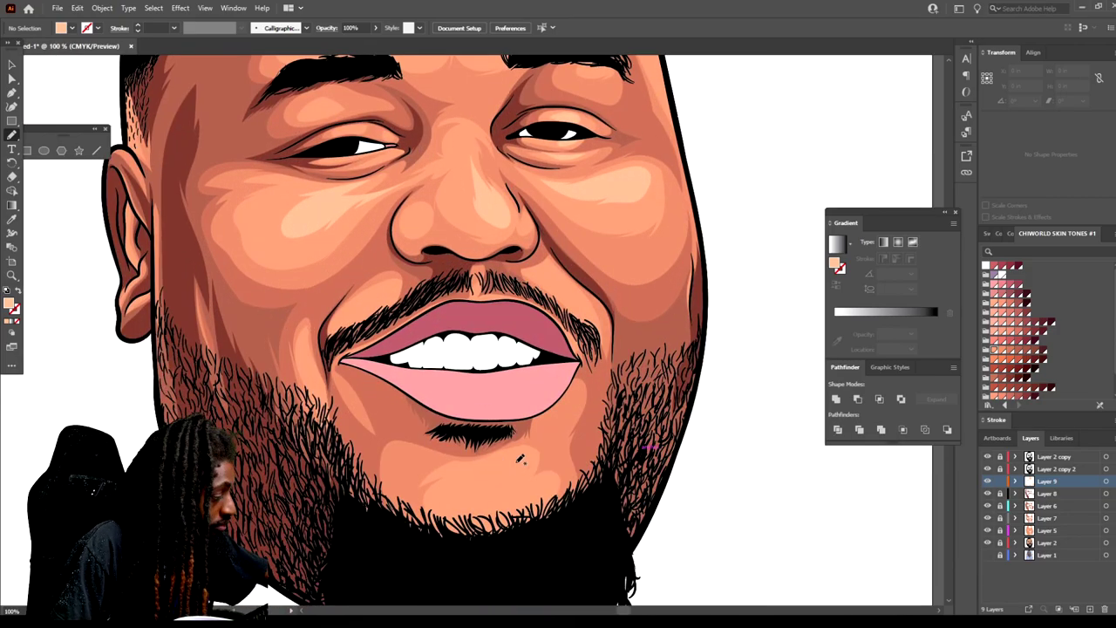
Draw a peach highlight on the chin below the lower lip.
drag(480, 504, 480, 505)
scroll(673, 480, down, 3)
scroll(672, 480, up, 1)
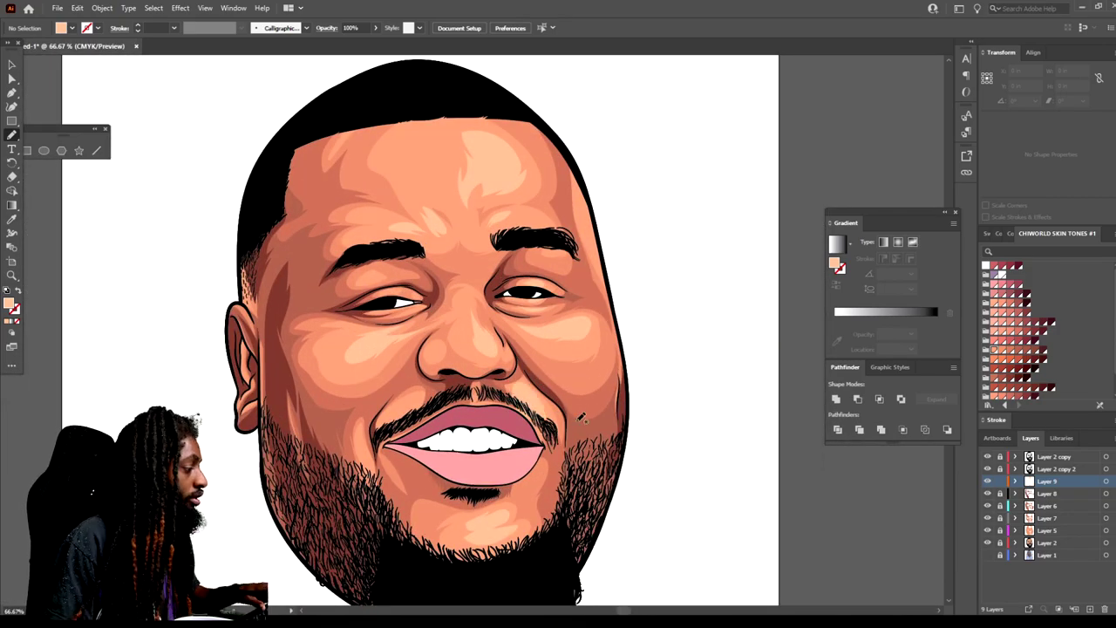
scroll(672, 480, down, 1)
Select all the highlight shapes, expand them and merge them with Pathfinder.
click(12, 66)
drag(715, 558, 715, 558)
click(102, 8)
click(133, 160)
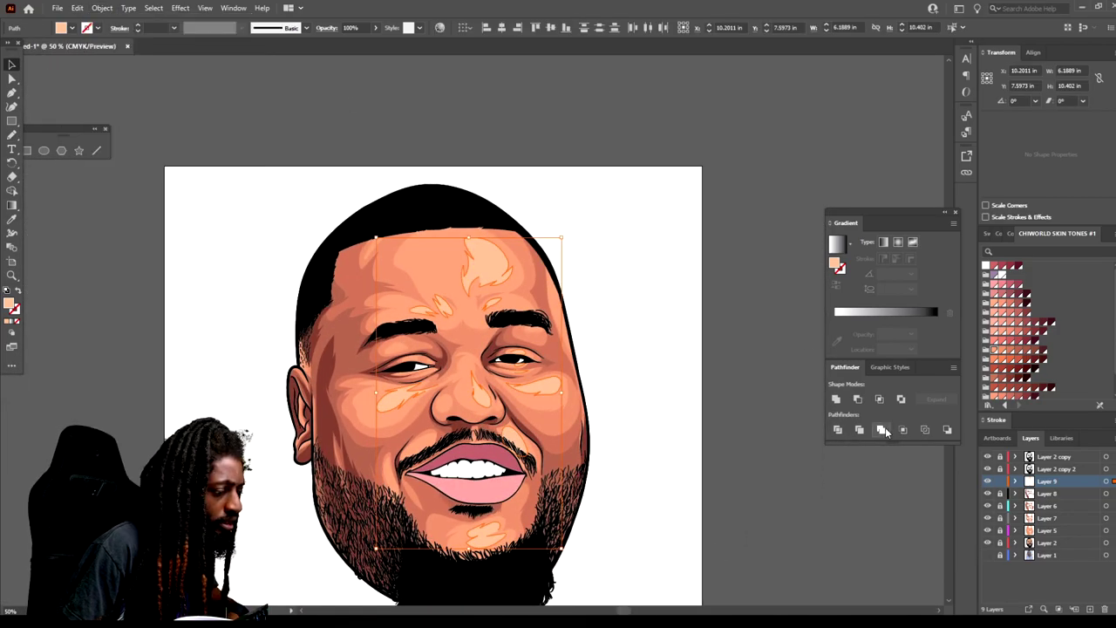
click(881, 430)
Lower the opacity of the merged highlights to 53%.
click(375, 28)
click(352, 43)
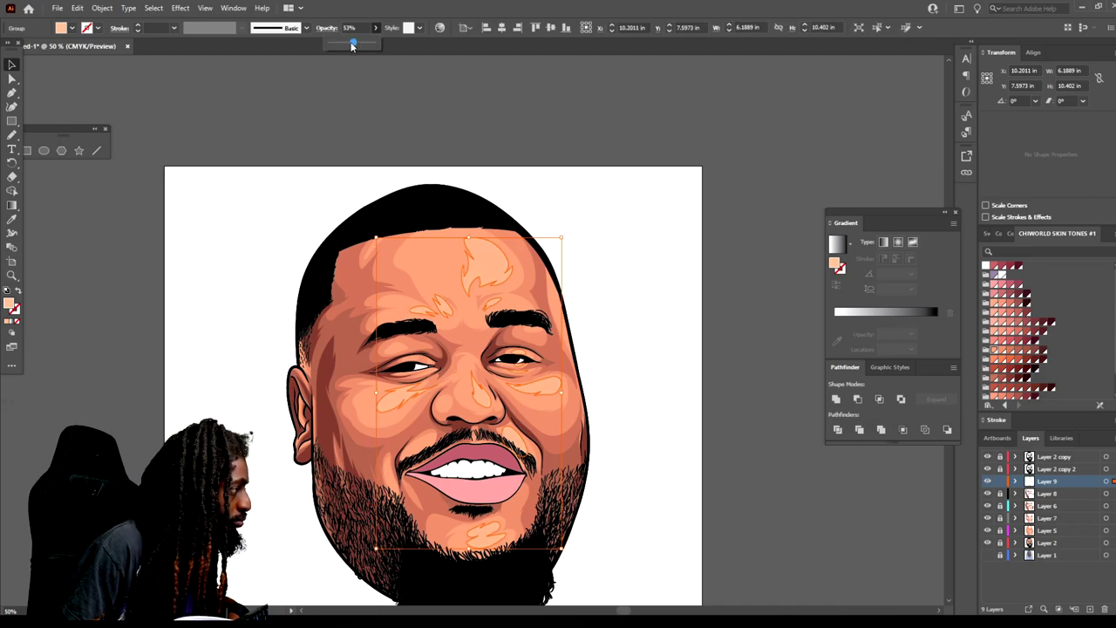
click(660, 347)
scroll(693, 340, up, 1)
scroll(858, 555, down, 2)
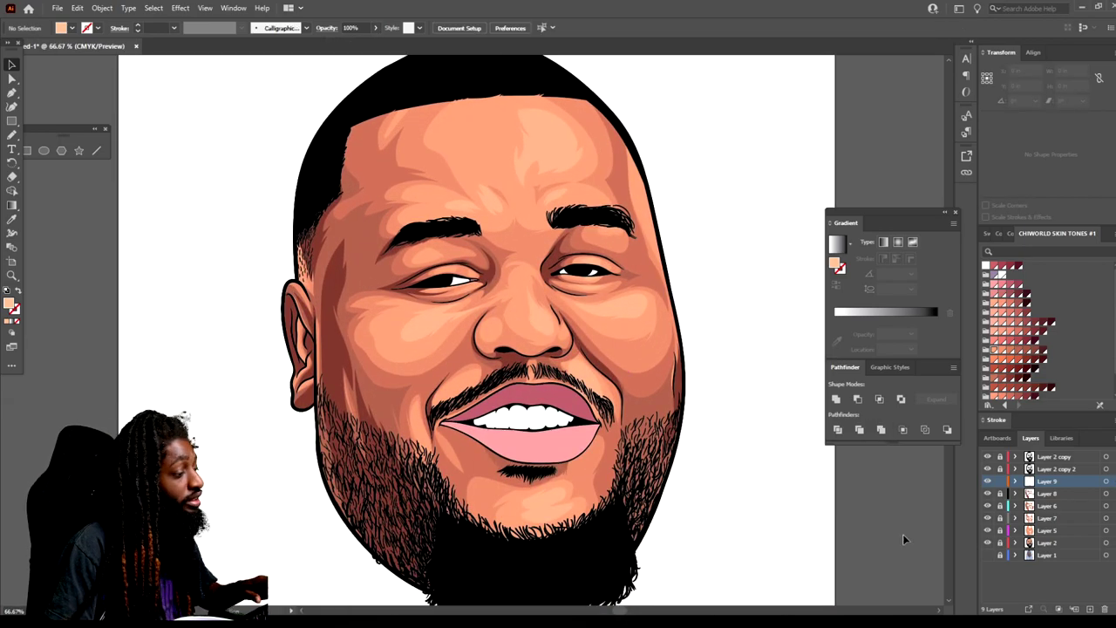
Add a new layer directly above Layer 2 copy 2 and set the fill to muted purple for drawing.
click(1055, 471)
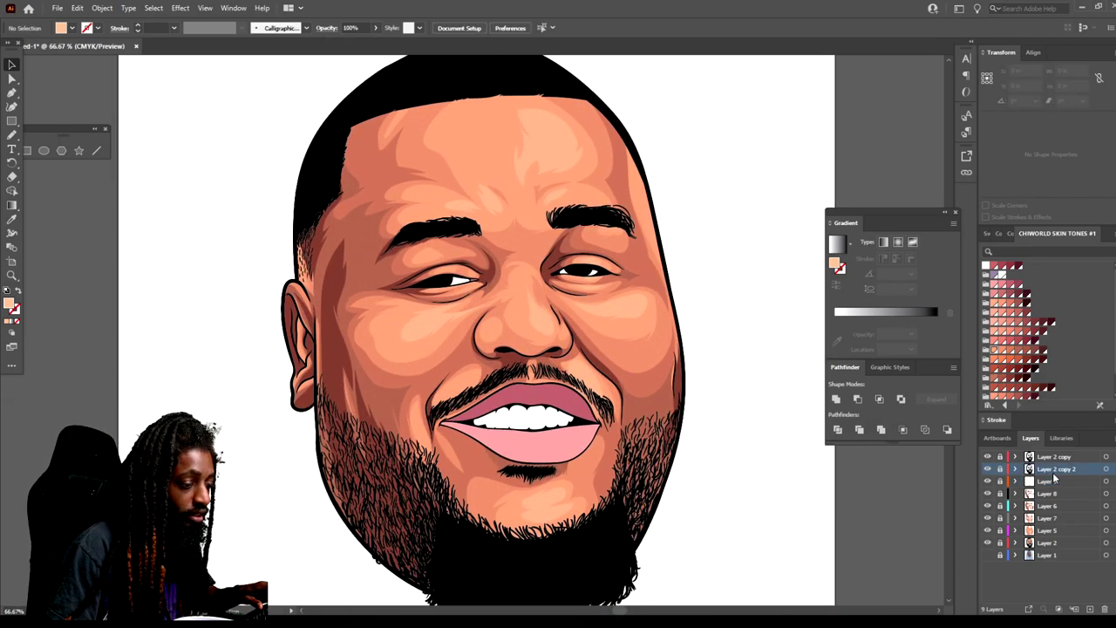
click(1089, 609)
scroll(717, 472, up, 1)
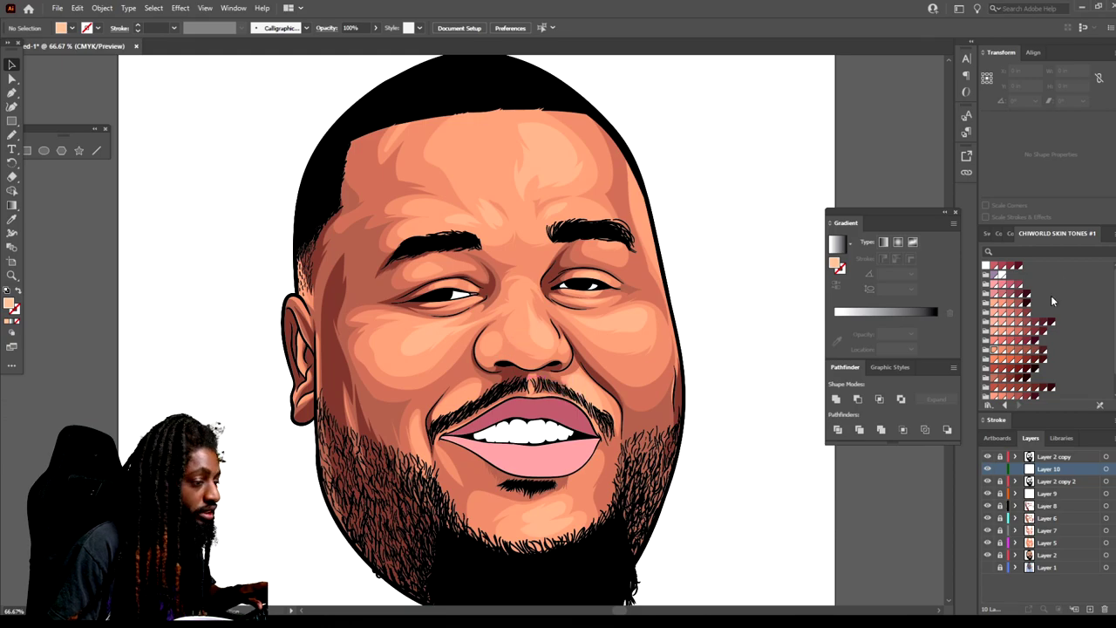
click(994, 275)
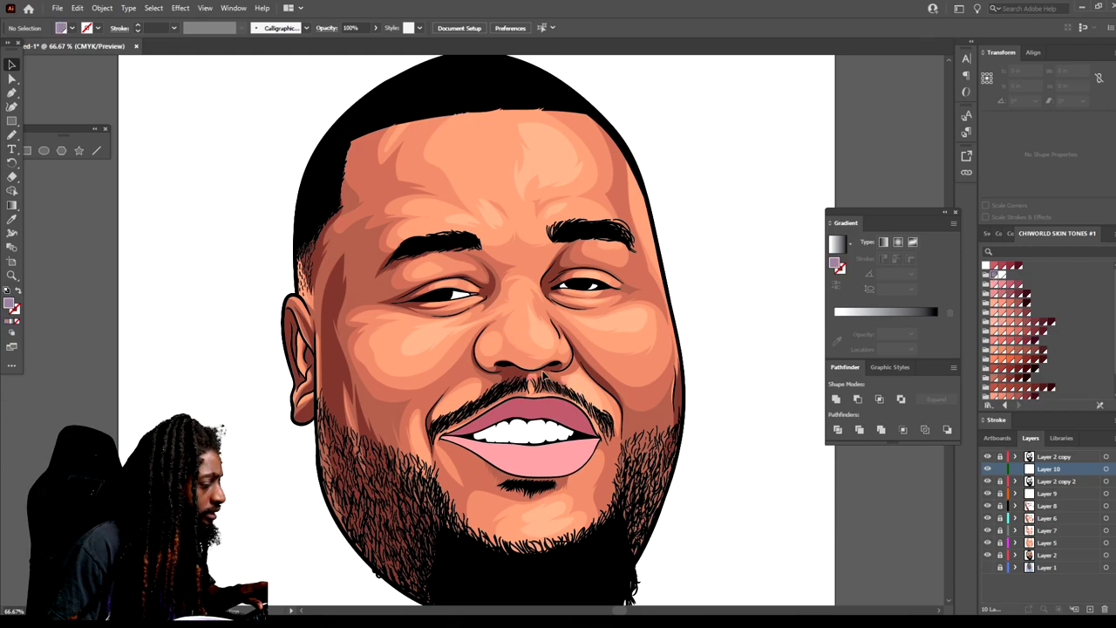
click(8, 135)
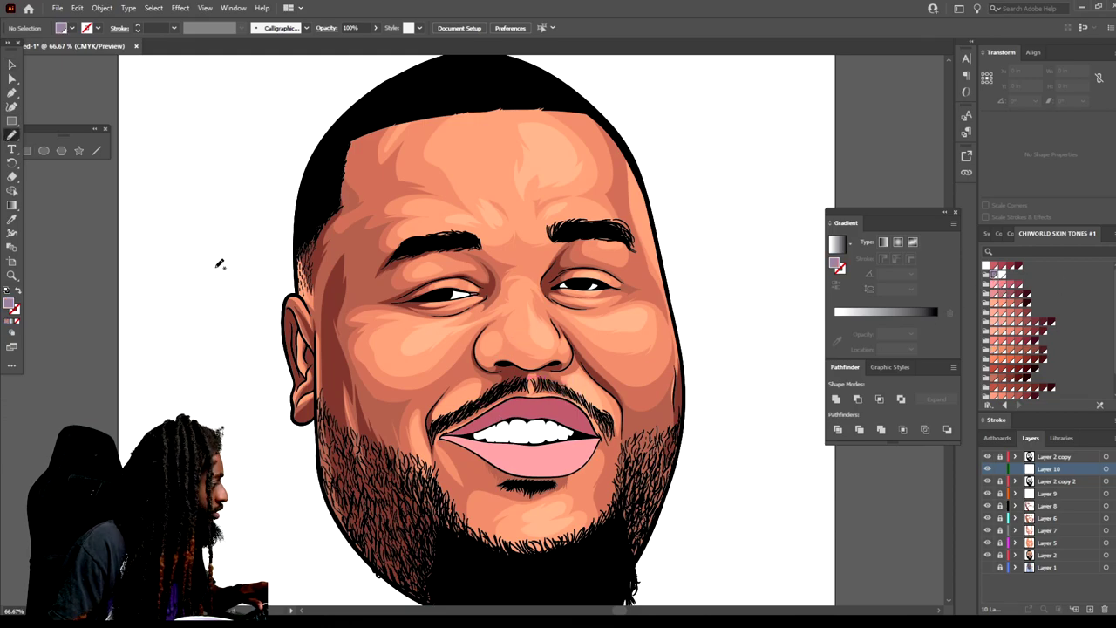
Draw a purple shadow across the upper part of the left eye's white.
scroll(402, 326, up, 7)
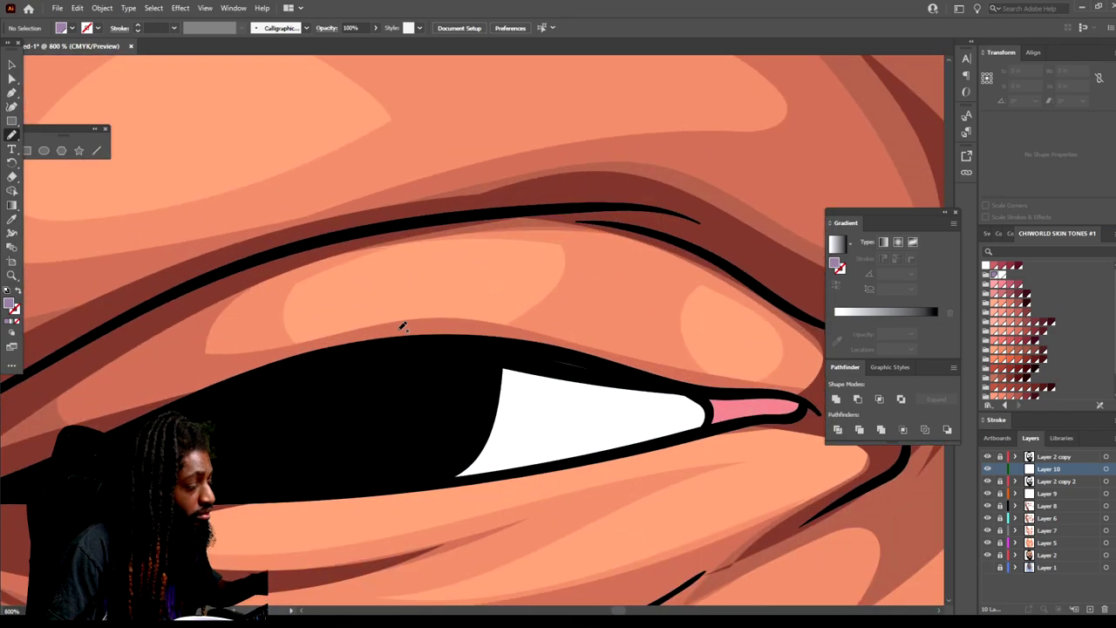
scroll(403, 326, down, 1)
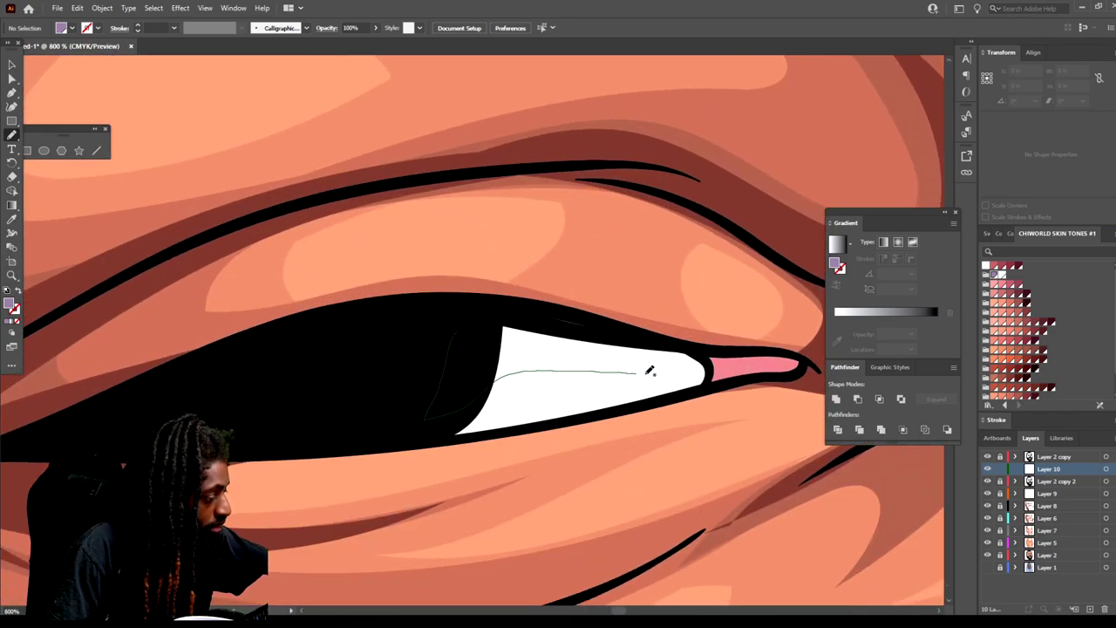
drag(681, 349, 686, 353)
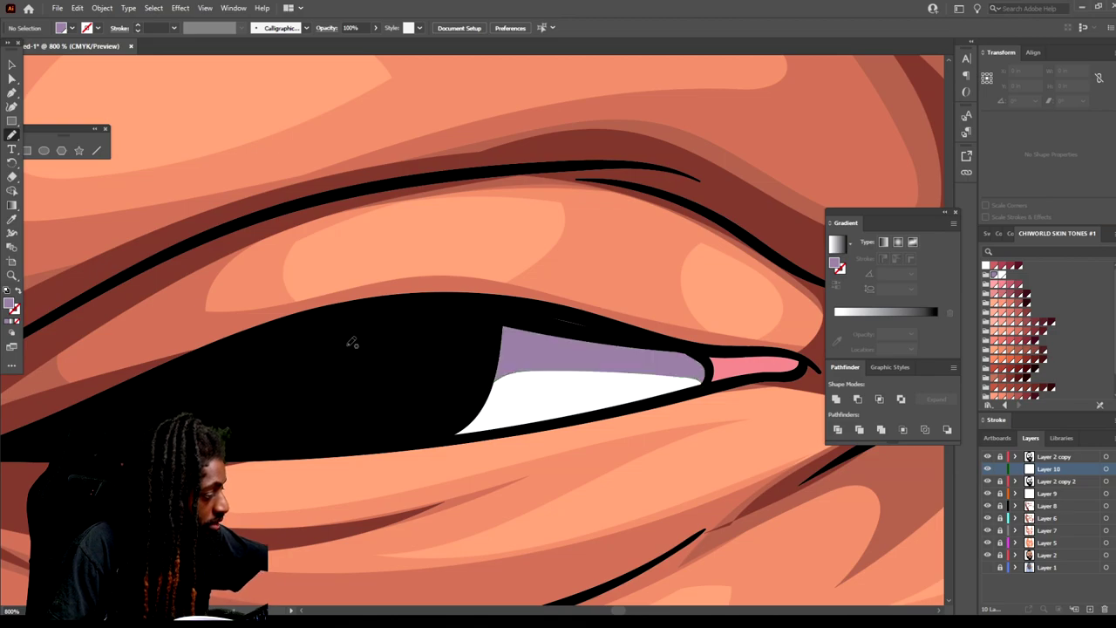
key(ctrl+minus)
key(ctrl+minus)
key(ctrl+minus)
key(ctrl+minus)
Draw purple shadows across the upper parts of the right eye's whites.
scroll(796, 589, down, 1)
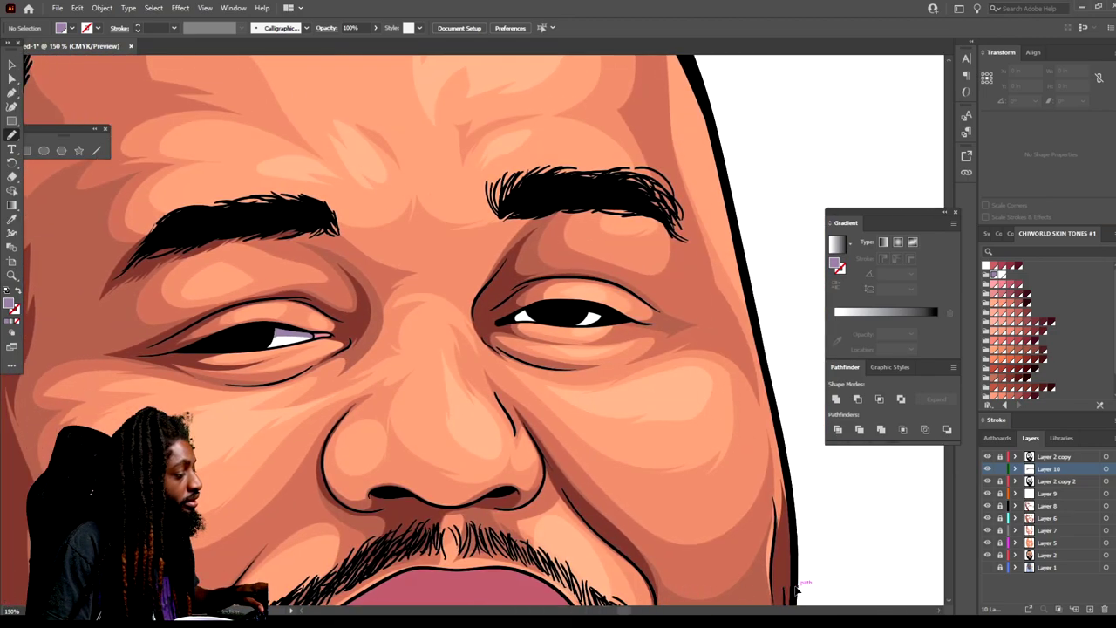
scroll(795, 584, up, 5)
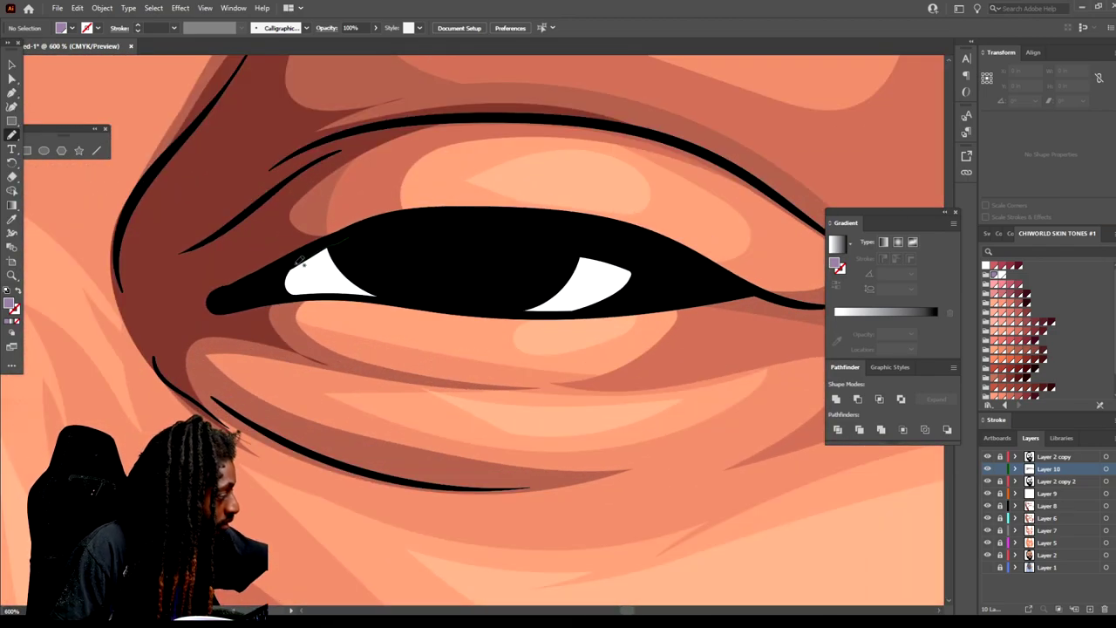
drag(542, 279, 590, 313)
scroll(436, 336, down, 5)
Draw a scalloped purple shadow along the gum line and in the gaps between the teeth.
scroll(635, 468, up, 5)
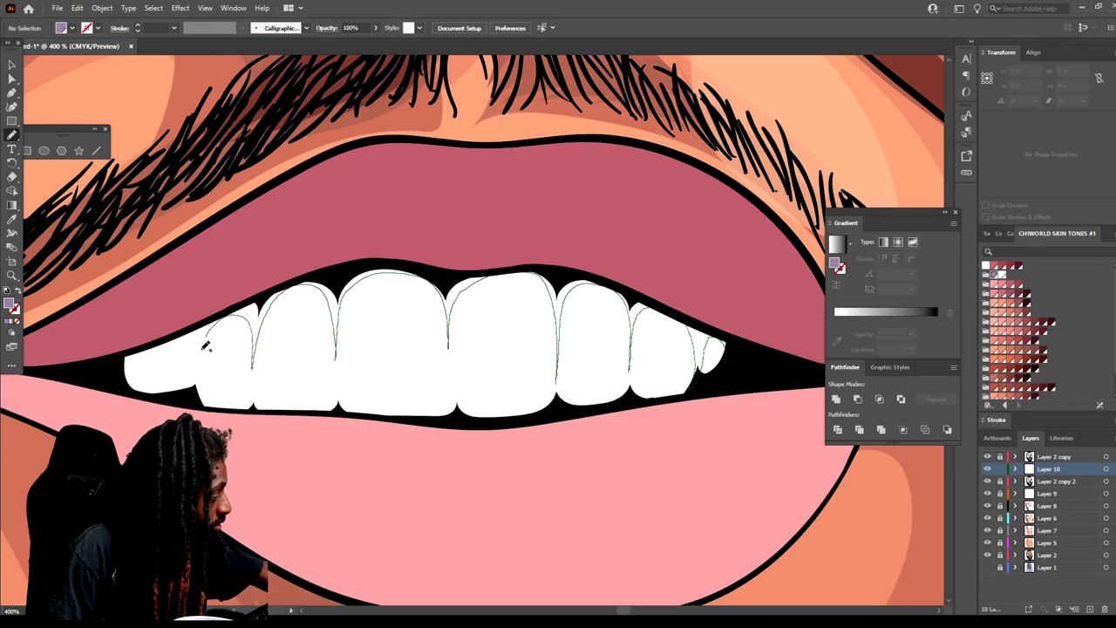
mouse_move(513, 270)
mouse_down()
mouse_move(658, 307)
mouse_move(715, 377)
mouse_up()
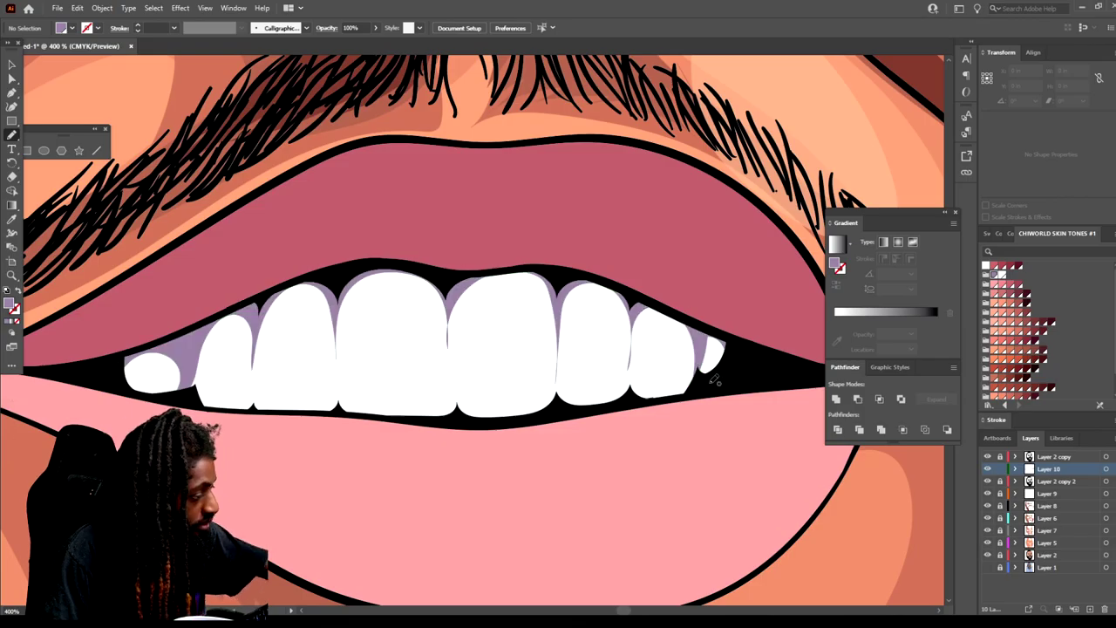
key(ctrl+minus)
key(ctrl+minus)
key(ctrl+minus)
key(ctrl+minus)
key(ctrl+minus)
Add purple shading around the outermost teeth at the left corner of the mouth.
key(ctrl+plus)
key(ctrl+plus)
key(ctrl+plus)
key(ctrl+plus)
key(ctrl+plus)
key(ctrl+plus)
key(ctrl+plus)
mouse_move(414, 466)
mouse_down()
mouse_move(343, 315)
mouse_move(291, 453)
mouse_move(409, 463)
mouse_up()
key(ctrl+minus)
key(ctrl+minus)
key(ctrl+minus)
key(ctrl+minus)
key(ctrl+minus)
key(ctrl+minus)
key(ctrl+minus)
Add purple shading to the lower edges of the outermost teeth at the right corner of the mouth.
scroll(577, 504, right, 1)
scroll(577, 503, up, 6)
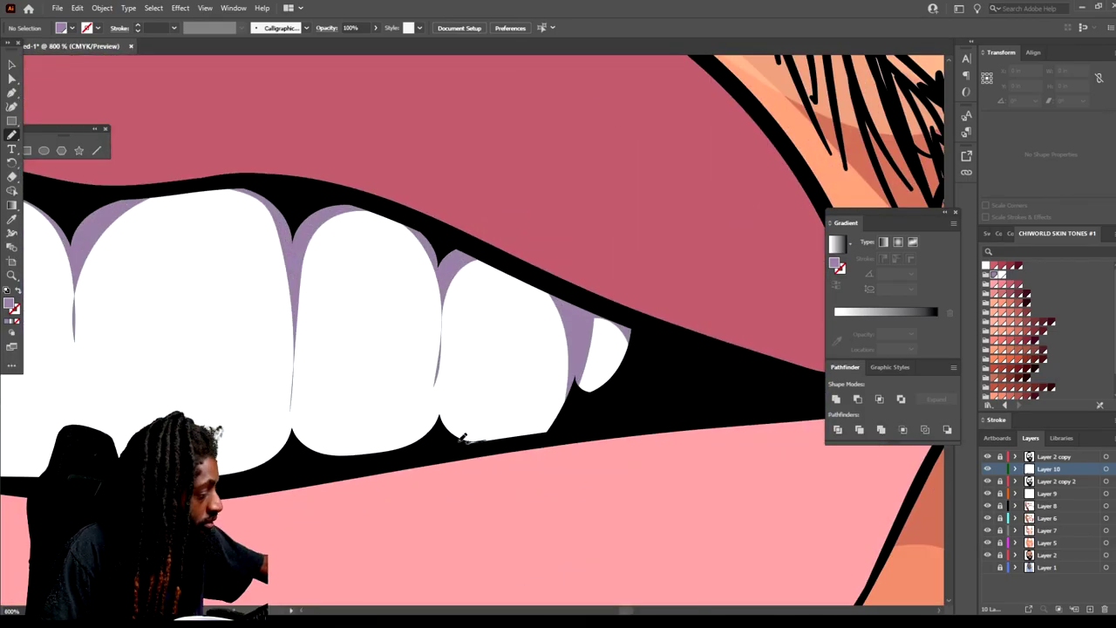
mouse_move(469, 440)
mouse_down()
mouse_move(555, 409)
mouse_move(577, 301)
mouse_up()
drag(628, 392, 470, 443)
key(ctrl+minus)
key(ctrl+minus)
key(ctrl+minus)
key(ctrl+minus)
key(ctrl+minus)
key(ctrl+minus)
key(ctrl+minus)
key(ctrl+minus)
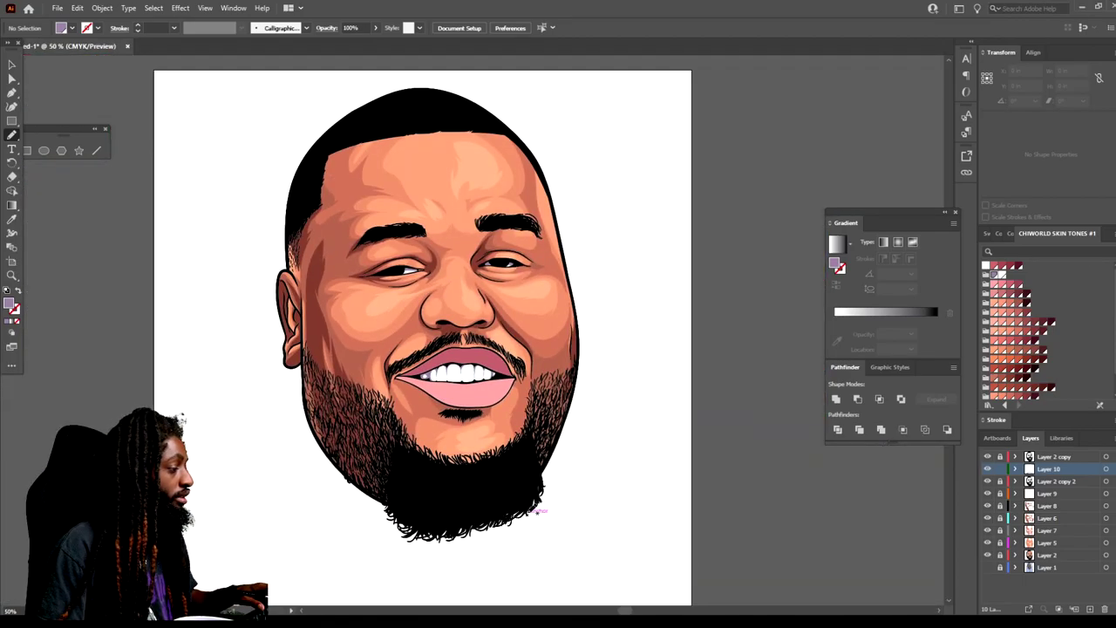
Draw a dark rose shadow along the lower edge of the upper lip's left half.
key(ctrl+plus)
scroll(536, 513, up, 1)
click(1003, 266)
scroll(588, 511, up, 5)
drag(723, 313, 301, 403)
Recolour the upper-lip shadow to a deep maroon skin-tone swatch.
click(11, 64)
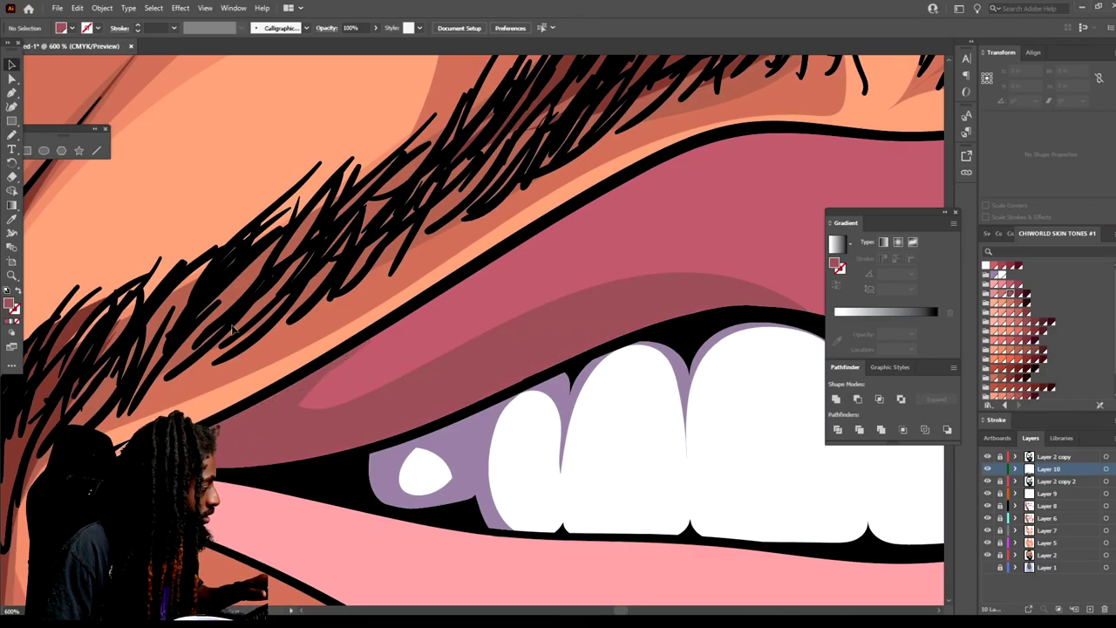
click(523, 349)
click(1011, 291)
click(1018, 293)
click(515, 563)
scroll(531, 545, down, 5)
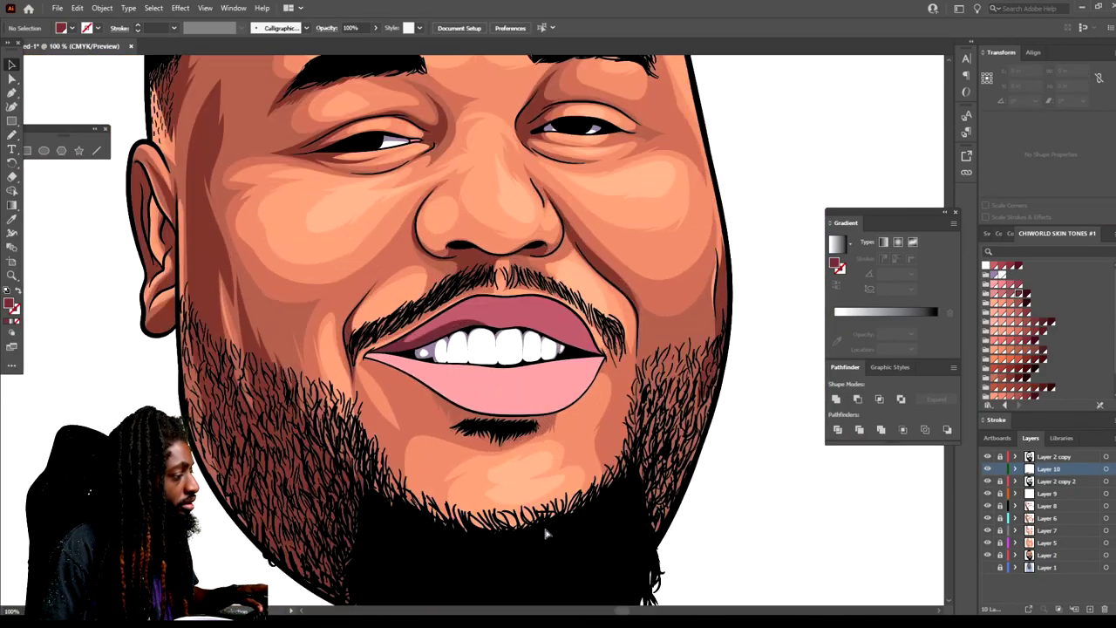
Extend the maroon shadow with pointed edges across the upper lip above the teeth.
scroll(547, 532, up, 4)
click(12, 137)
drag(161, 300, 269, 283)
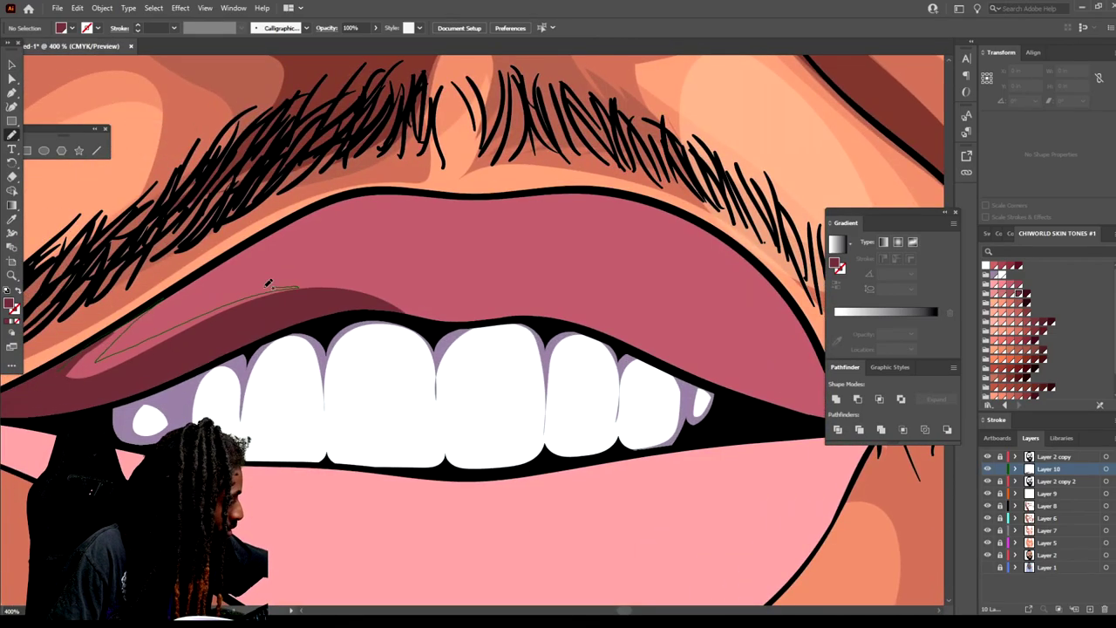
mouse_move(467, 303)
mouse_down()
mouse_move(603, 294)
mouse_move(792, 408)
mouse_up()
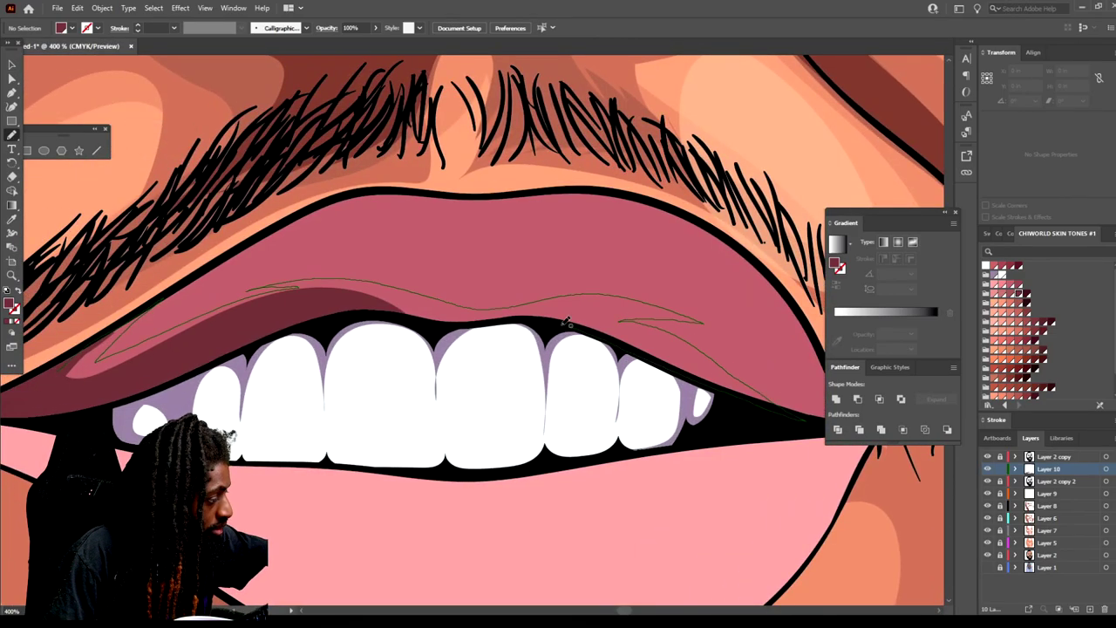
drag(193, 351, 154, 307)
Fill in the maroon shadow around the right corner of the upper lip.
key(ctrl+minus)
key(ctrl+minus)
key(ctrl+plus)
drag(743, 445, 527, 445)
key(ctrl+plus)
key(ctrl+plus)
drag(246, 311, 536, 304)
drag(510, 453, 513, 455)
Draw a rose shadow along the upper edge of the lower lip and around its right side.
scroll(513, 455, down, 4)
scroll(732, 405, up, 4)
scroll(714, 419, up, 1)
mouse_move(581, 510)
mouse_down()
mouse_move(660, 428)
mouse_move(591, 349)
mouse_move(503, 381)
mouse_move(259, 347)
mouse_up()
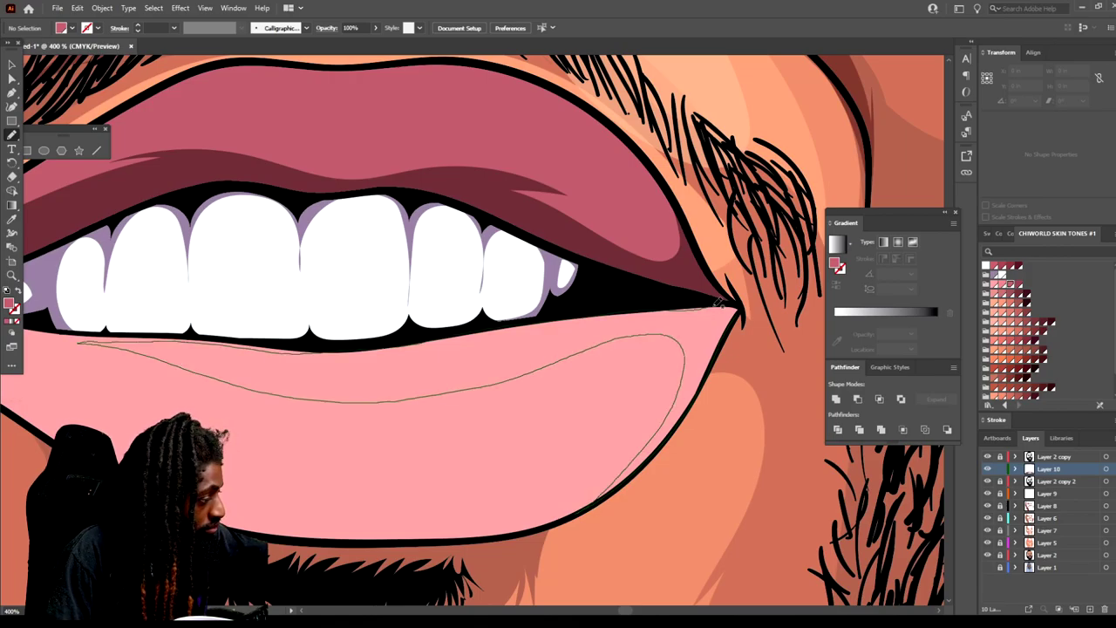
drag(78, 342, 80, 342)
Extend the rose shadow around the left corner and down the lower-left edge of the lower lip.
scroll(685, 502, down, 4)
scroll(636, 543, up, 4)
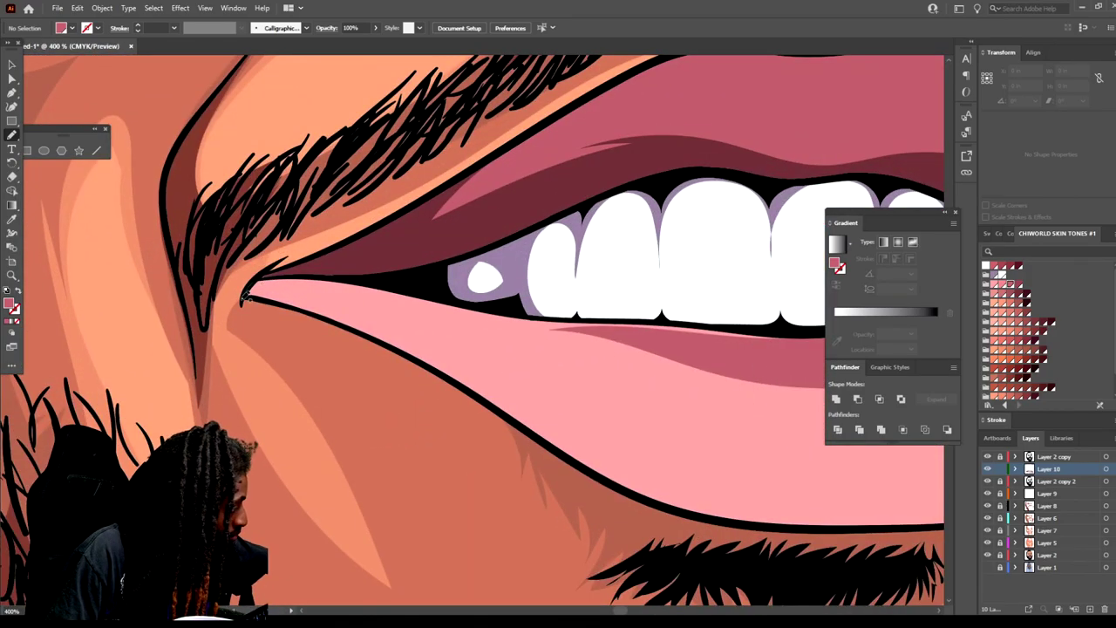
mouse_move(872, 525)
mouse_down()
mouse_move(683, 475)
mouse_move(727, 361)
mouse_up()
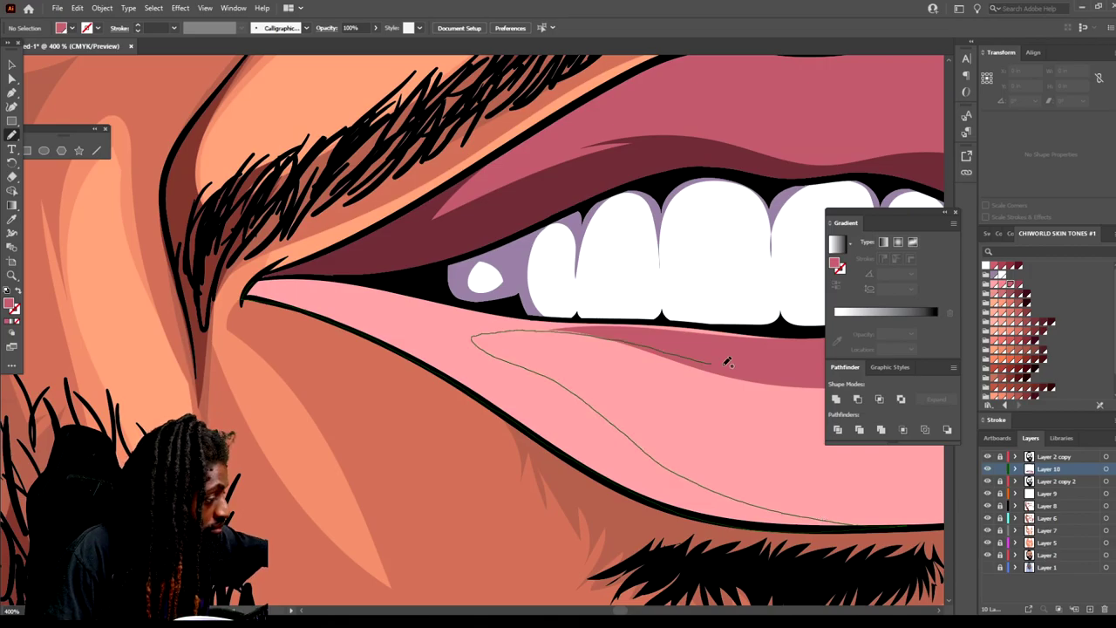
drag(296, 273, 262, 277)
Trim the lower-lip shadow with the Eraser along the lip's edges.
click(12, 177)
drag(681, 304, 724, 315)
key(ctrl+minus)
key(ctrl+minus)
key(ctrl+minus)
key(ctrl+minus)
key(ctrl+minus)
scroll(506, 323, up, 5)
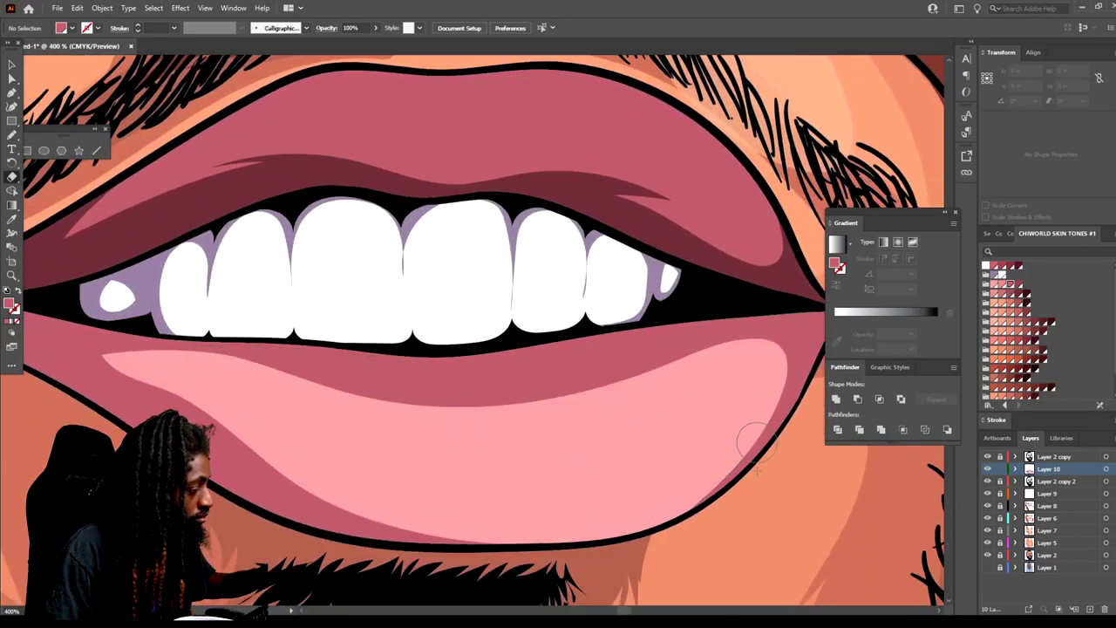
scroll(792, 311, down, 1)
mouse_move(796, 306)
mouse_down()
mouse_move(767, 377)
mouse_move(454, 484)
mouse_up()
Mix a paler pink fill from the light pink swatch and draw a curved highlight across the lower lip.
scroll(714, 396, down, 5)
scroll(721, 392, up, 3)
click(994, 284)
mouse_move(501, 490)
mouse_down()
mouse_move(658, 468)
mouse_move(504, 489)
mouse_up()
double_click(8, 304)
click(947, 414)
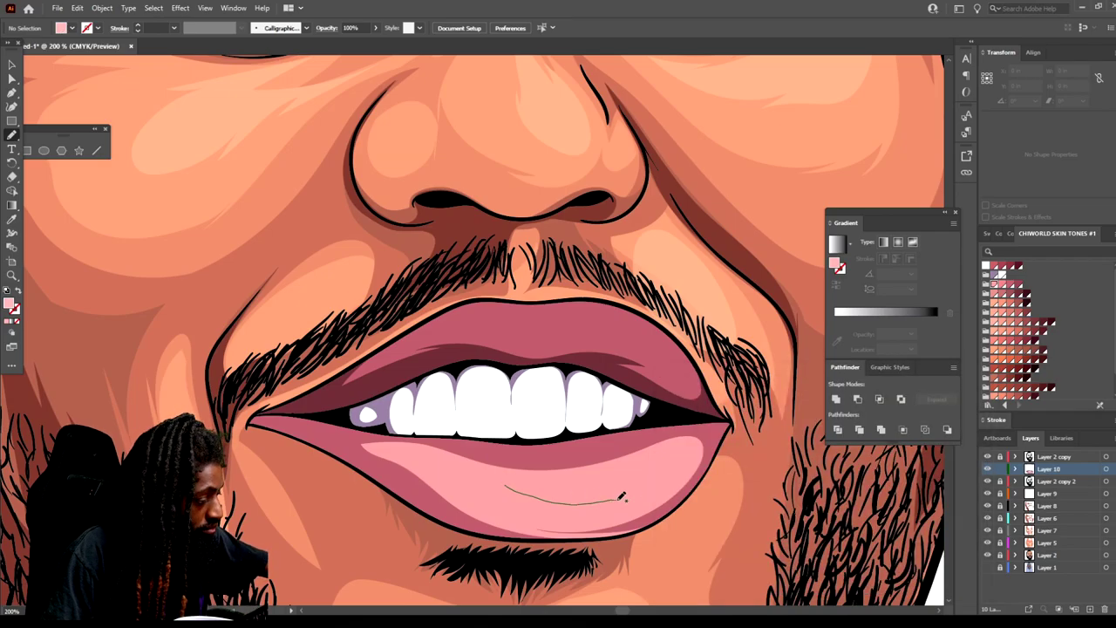
key(ctrl+minus)
key(ctrl+minus)
key(ctrl+minus)
key(ctrl+minus)
Choose the medium pink skin-tone swatch and draw highlights along the upper part of the upper lip.
key(ctrl+plus)
key(ctrl+plus)
key(ctrl+plus)
click(1002, 284)
key(ctrl+plus)
key(ctrl+plus)
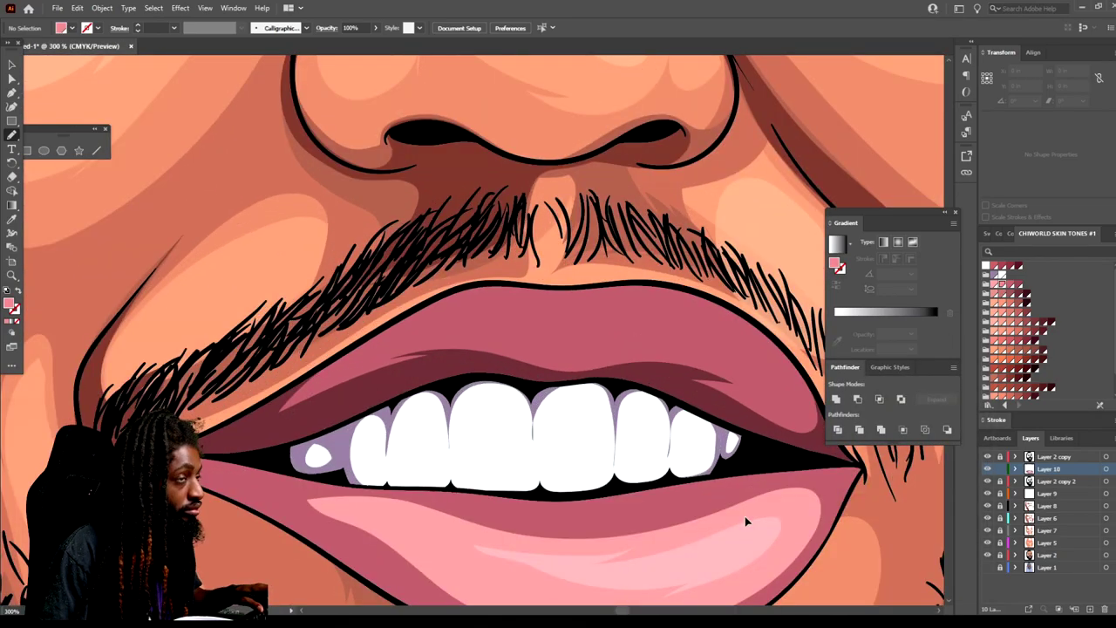
scroll(747, 515, right, 1)
drag(560, 335, 549, 329)
drag(486, 315, 402, 322)
key(ctrl+minus)
key(ctrl+minus)
key(ctrl+minus)
key(ctrl+minus)
key(ctrl+minus)
drag(511, 408, 525, 450)
key(ctrl+plus)
scroll(770, 413, down, 1)
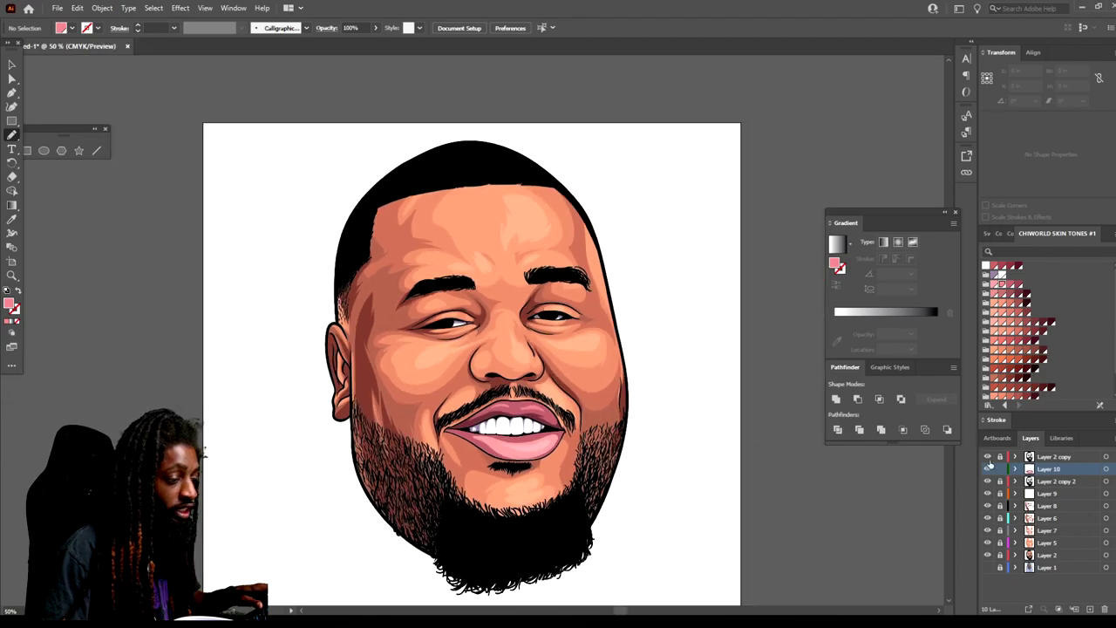
Add a new layer above all the others and mix a dark maroon-brown fill.
click(1090, 608)
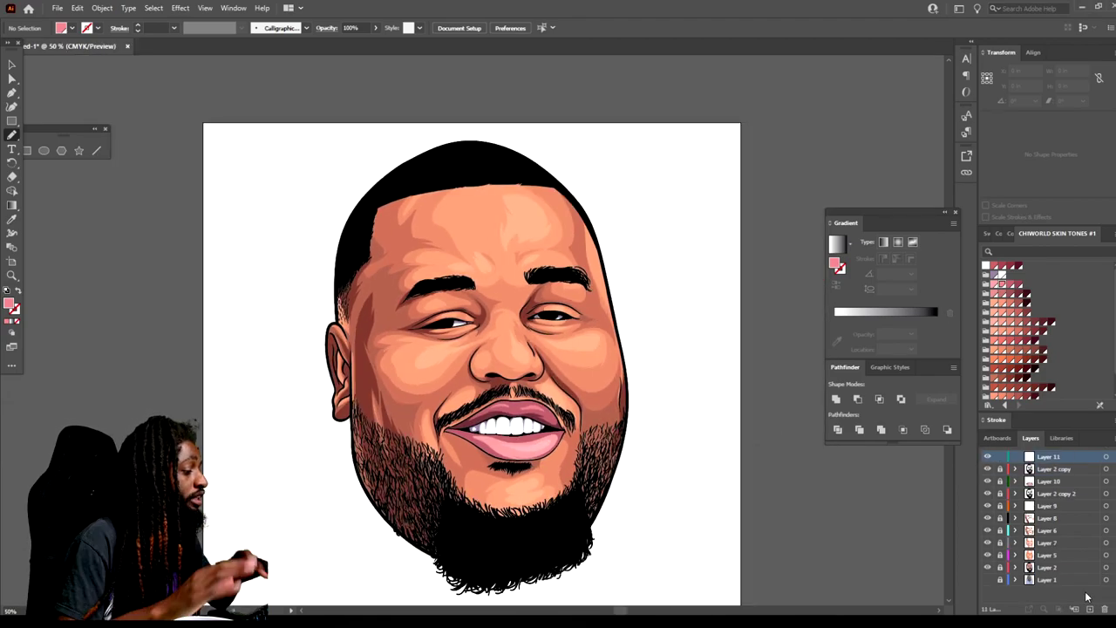
scroll(730, 390, up, 5)
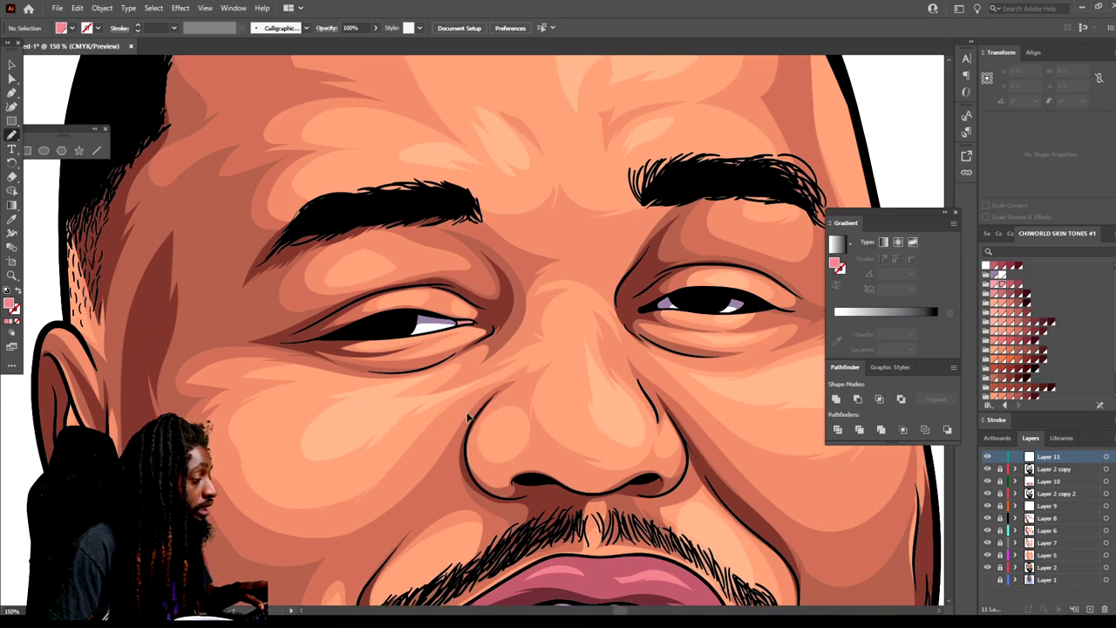
scroll(441, 412, up, 1)
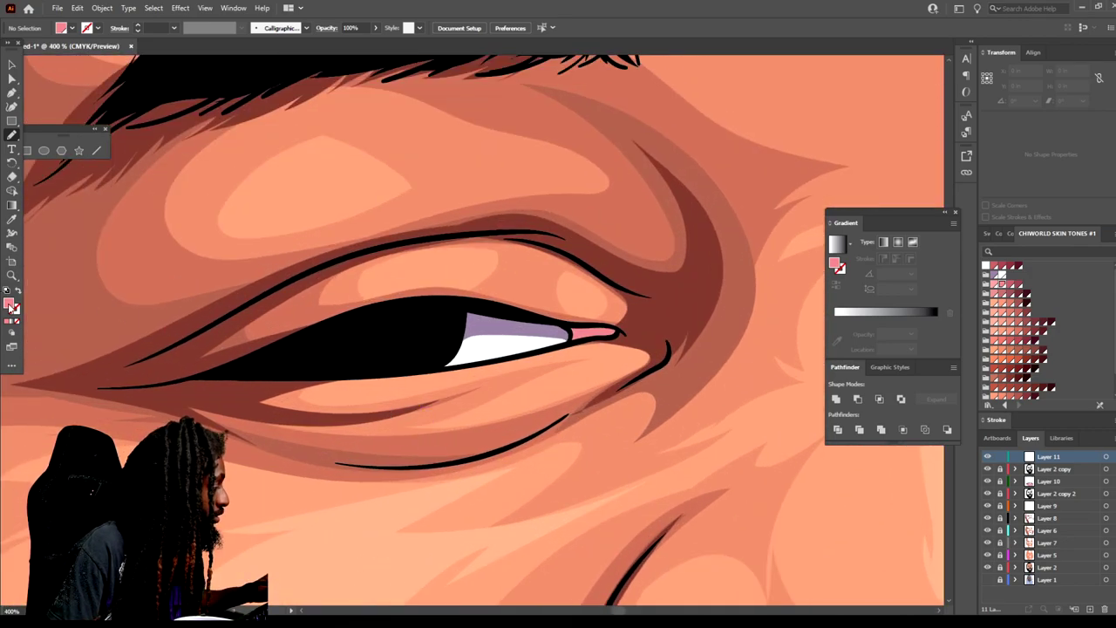
double_click(10, 305)
drag(684, 515, 727, 509)
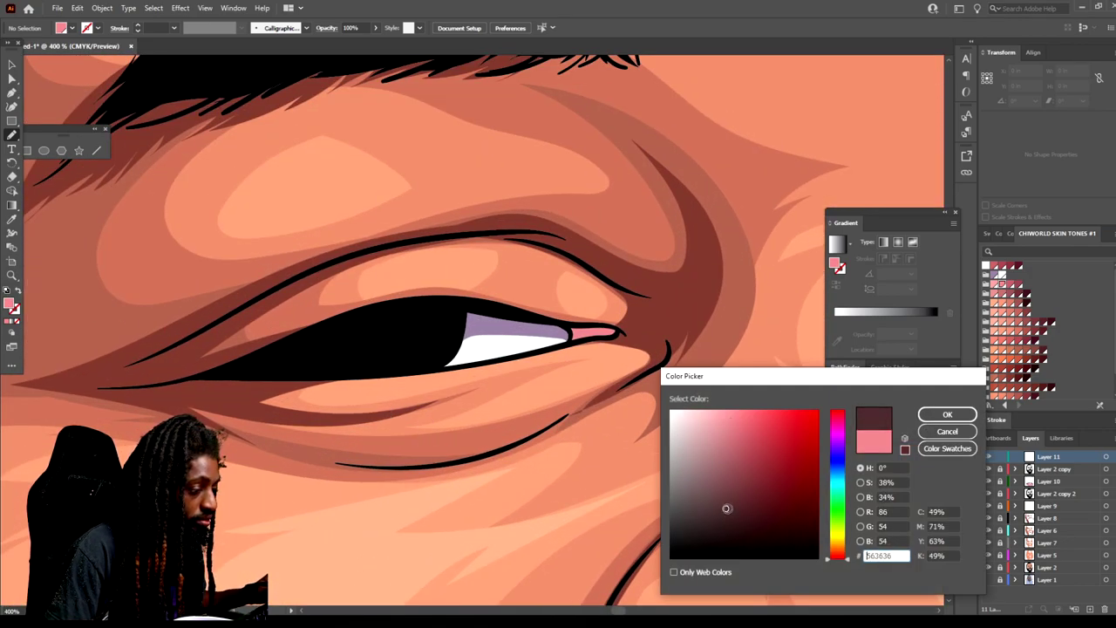
click(948, 416)
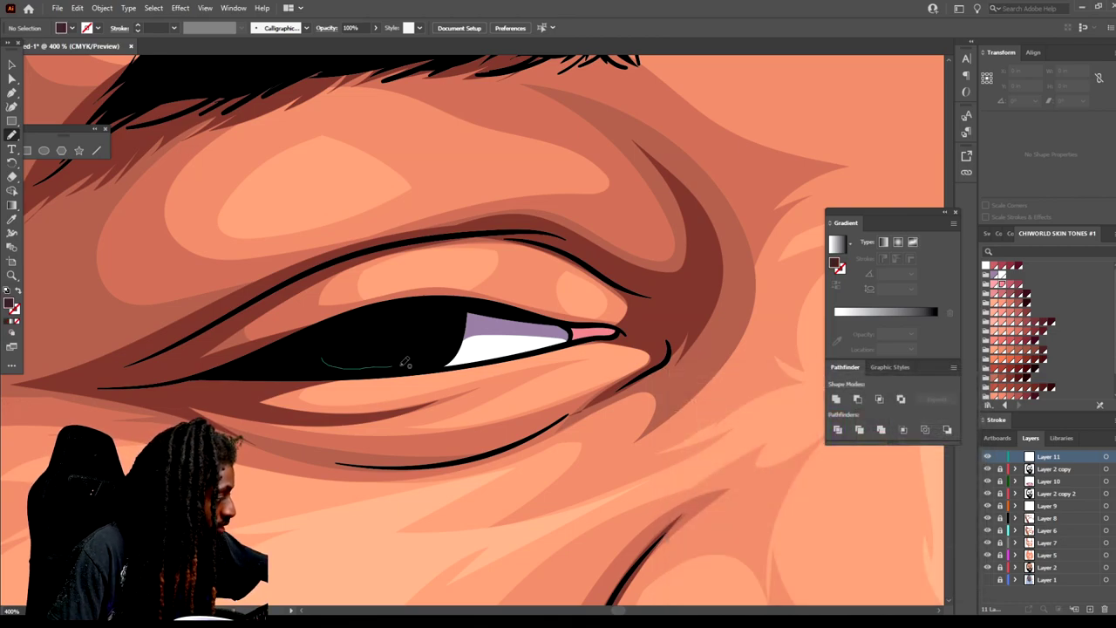
Draw dark brown crescent shapes in the lower part of the irises of both eyes.
drag(343, 358, 340, 357)
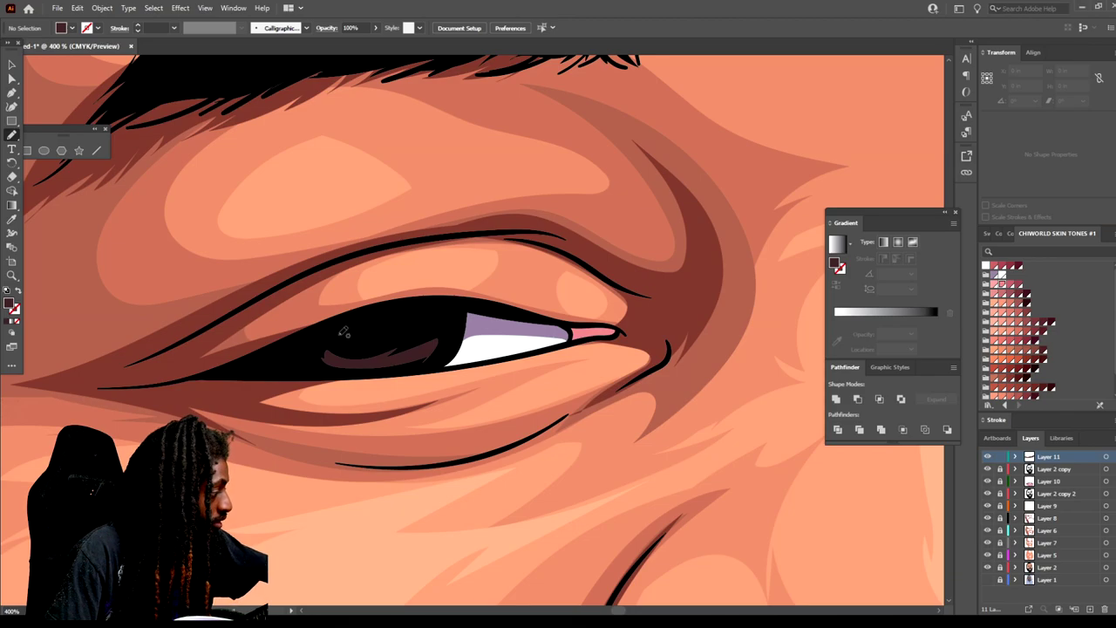
key(ctrl+minus)
key(ctrl+minus)
key(ctrl+minus)
scroll(624, 597, right, 4)
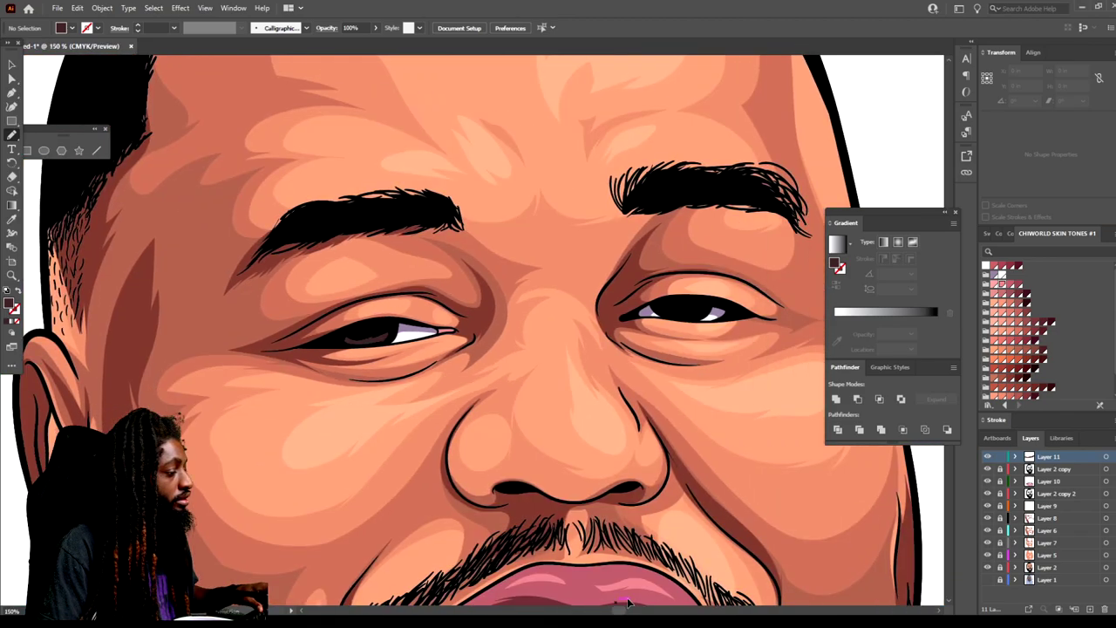
key(ctrl+plus)
key(ctrl+plus)
scroll(624, 597, right, 2)
scroll(625, 597, up, 1)
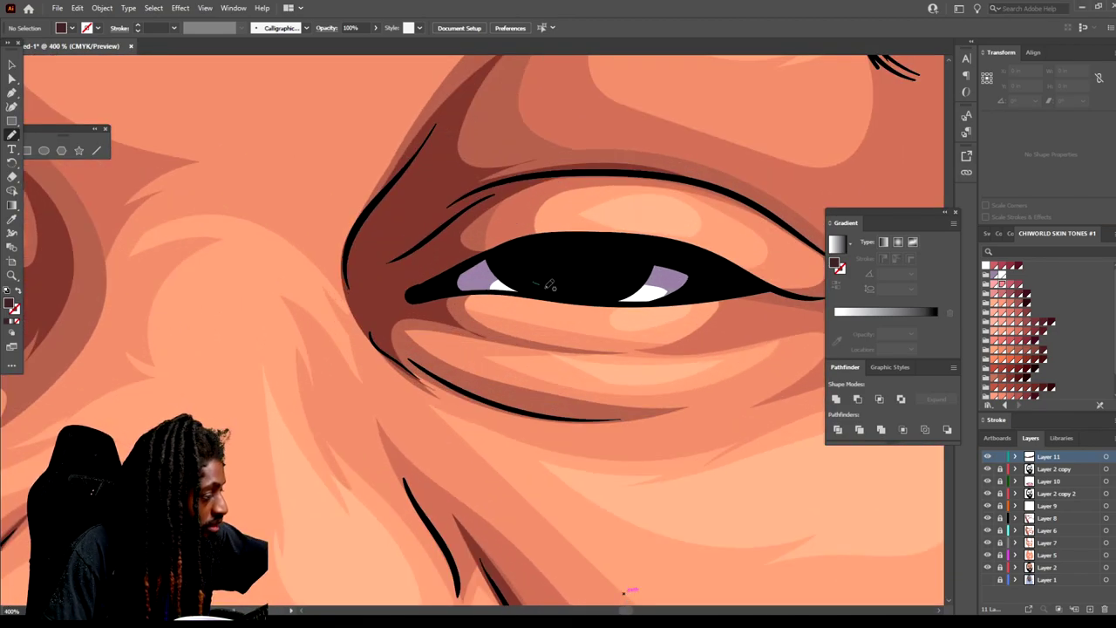
drag(555, 288, 557, 287)
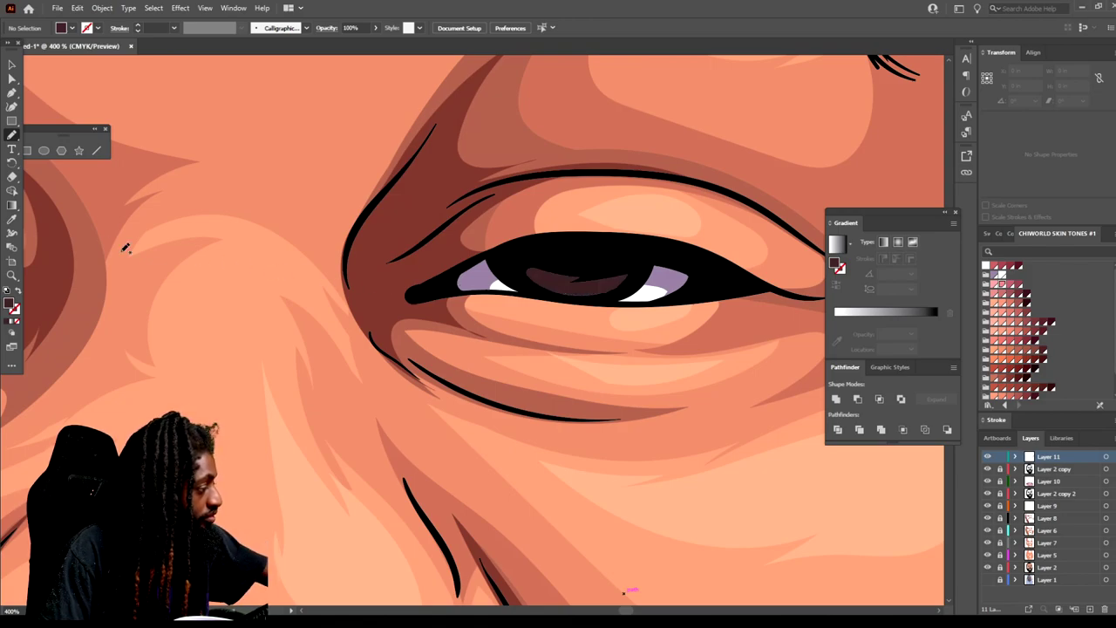
Set the fill to muted brown #6D4848 and draw smaller, lighter shapes inside the brown iris areas of both eyes.
double_click(9, 305)
drag(719, 468, 725, 492)
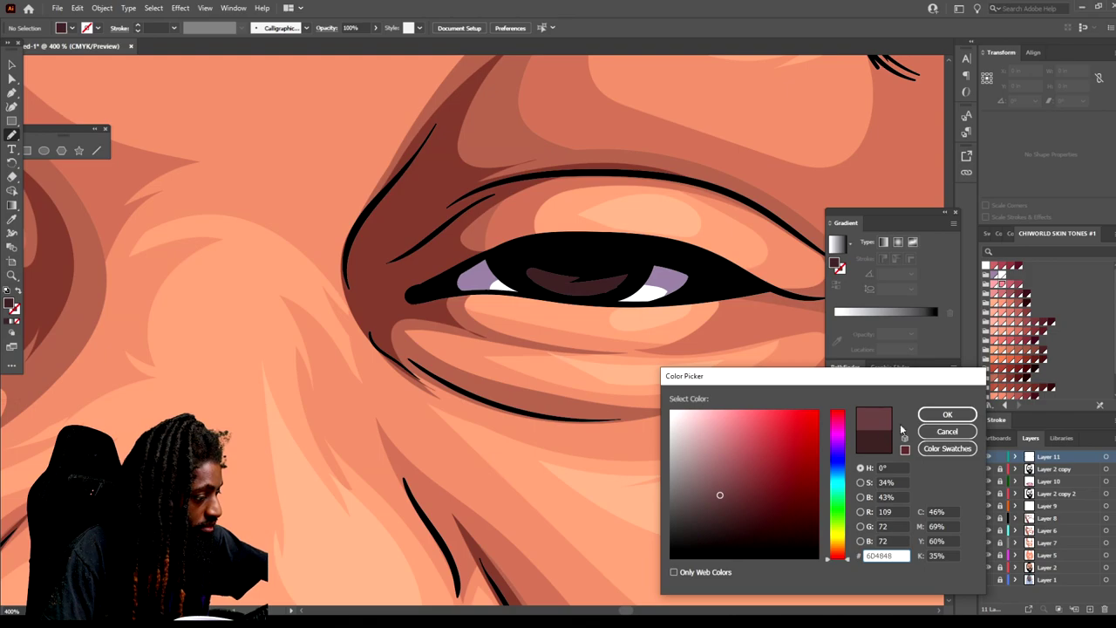
click(947, 414)
drag(604, 284, 565, 279)
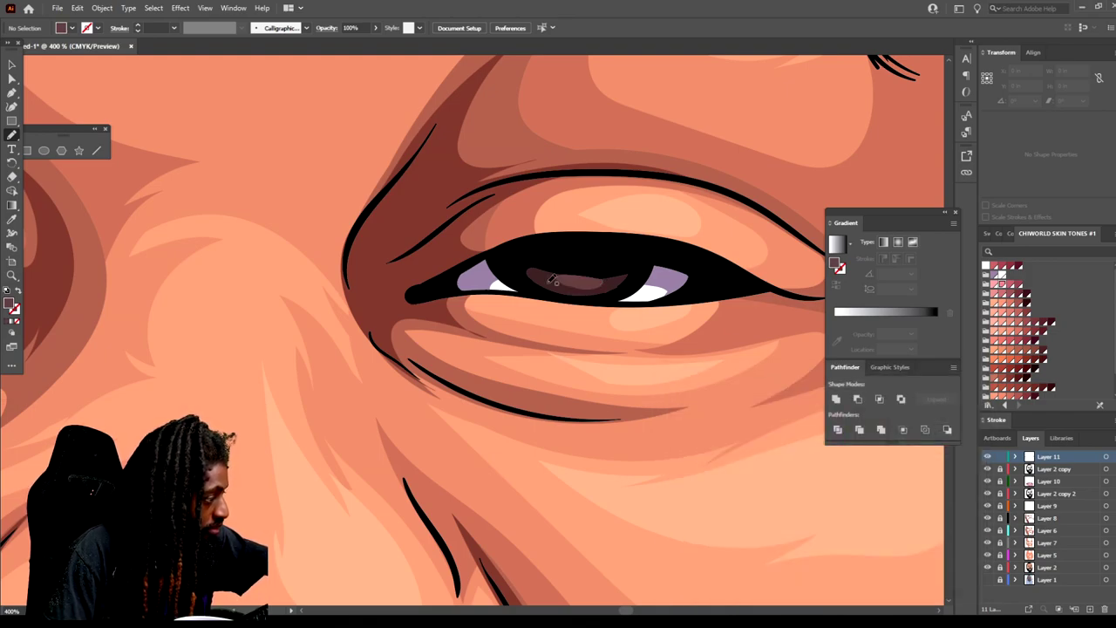
scroll(459, 472, down, 5)
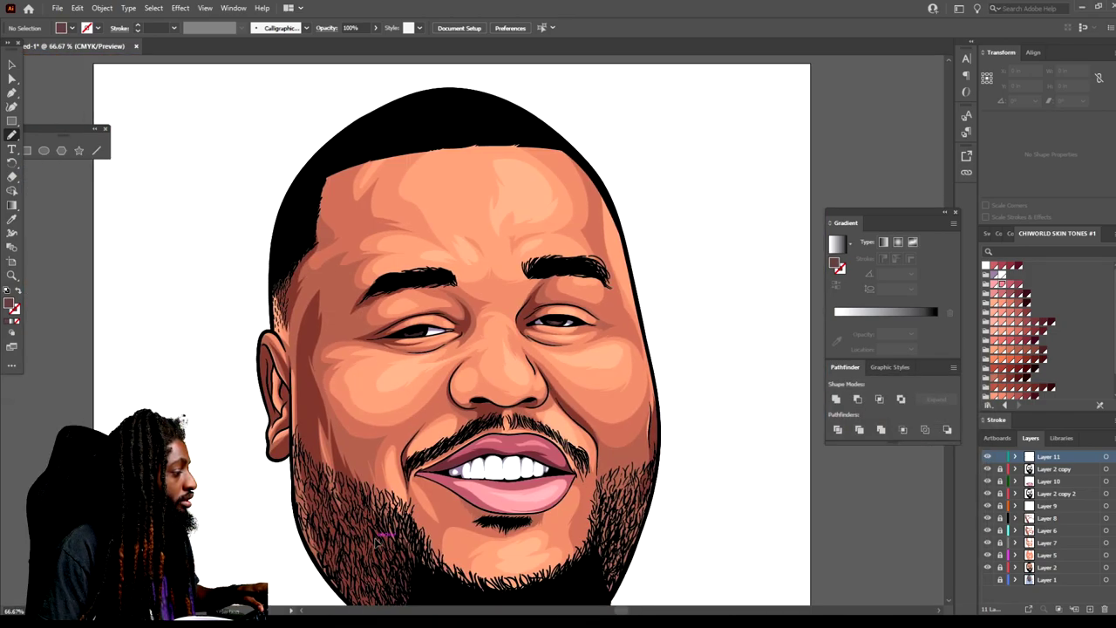
scroll(379, 535, up, 5)
mouse_move(272, 342)
mouse_down()
mouse_move(298, 343)
mouse_move(238, 352)
mouse_up()
scroll(447, 540, down, 5)
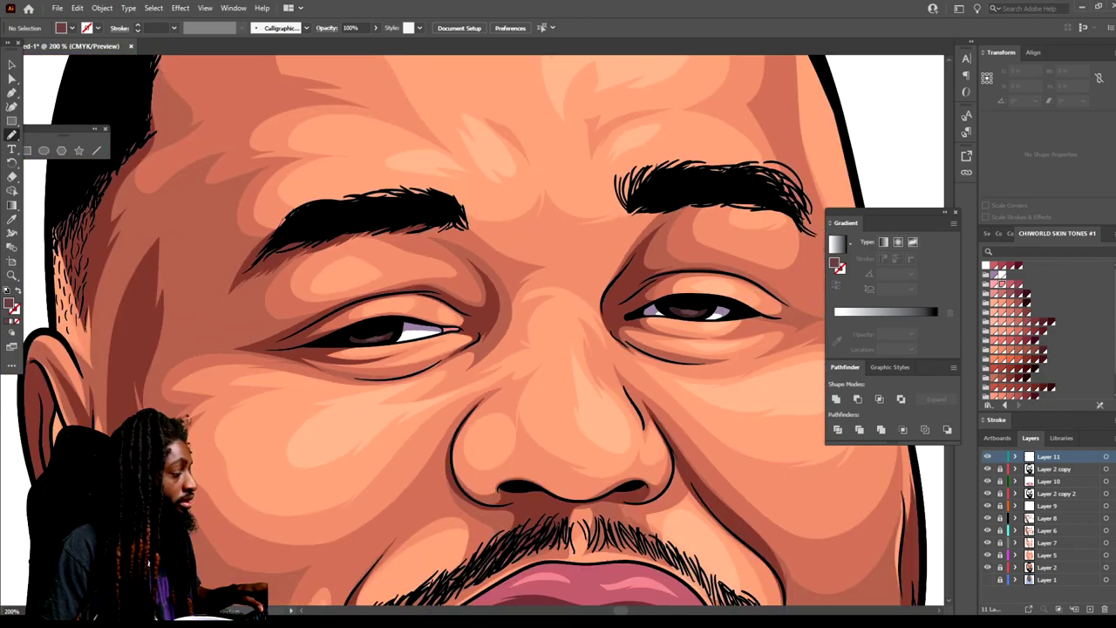
Set the fill to dusty pink #C19A9A and draw a small light reflection in the upper iris of each eye.
scroll(447, 541, up, 4)
key(ctrl+plus)
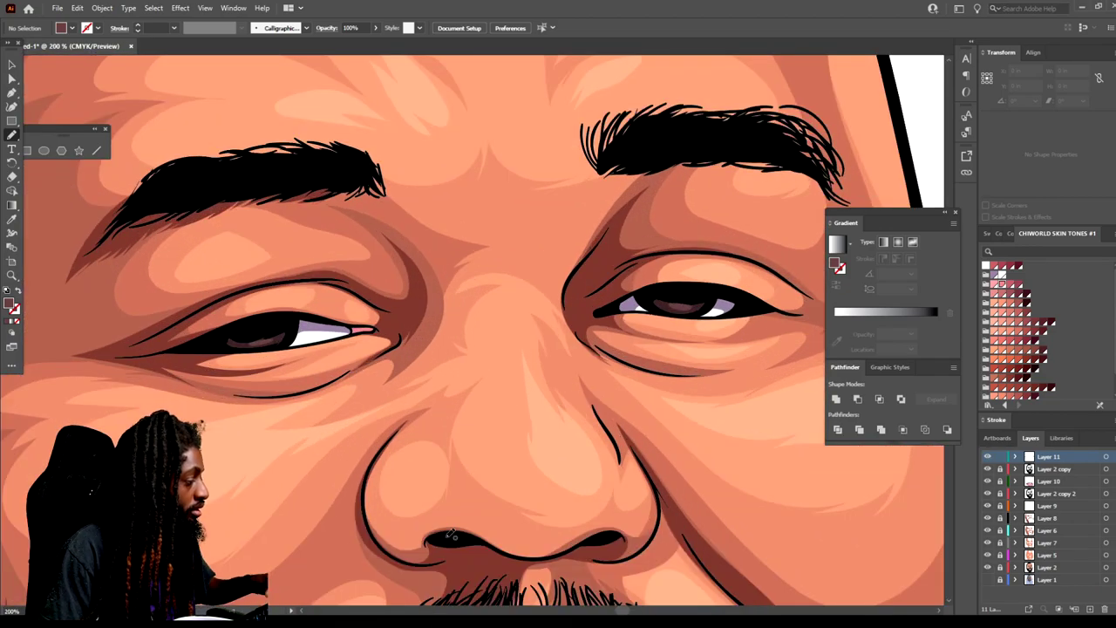
double_click(9, 305)
mouse_move(716, 450)
mouse_down()
mouse_move(678, 444)
mouse_move(699, 445)
mouse_up()
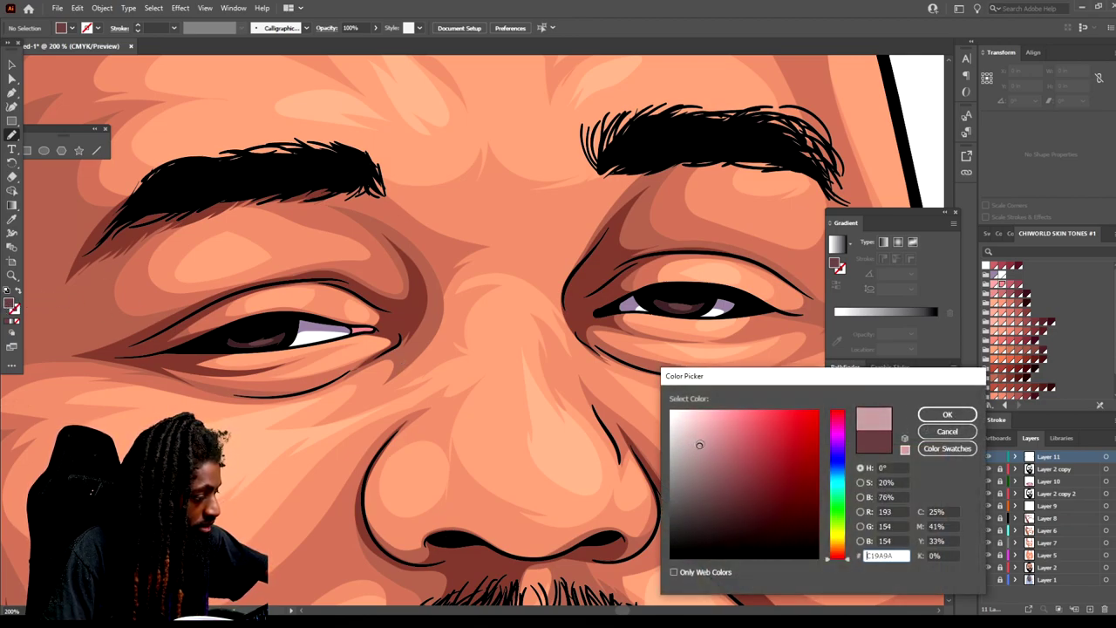
click(947, 414)
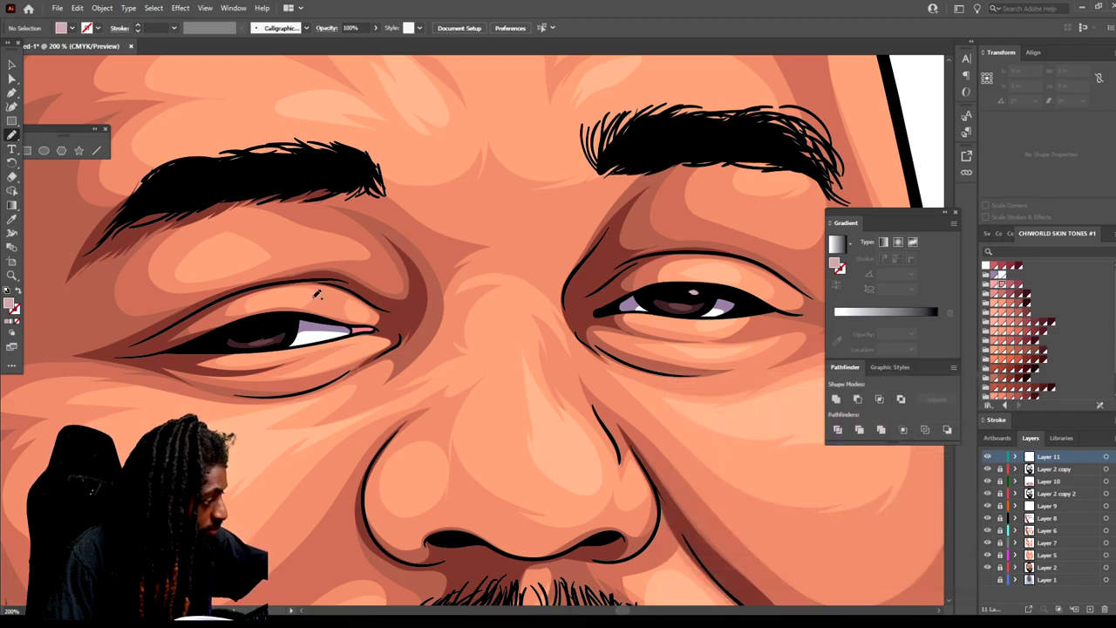
drag(277, 323, 276, 321)
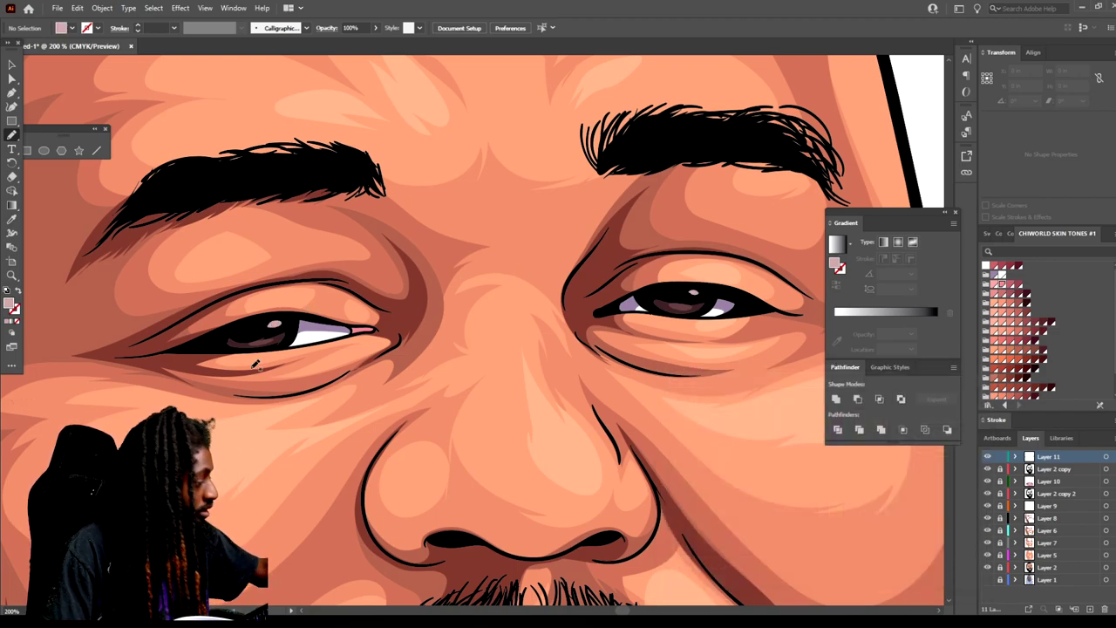
key(ctrl+minus)
key(ctrl+minus)
key(ctrl+minus)
key(ctrl+minus)
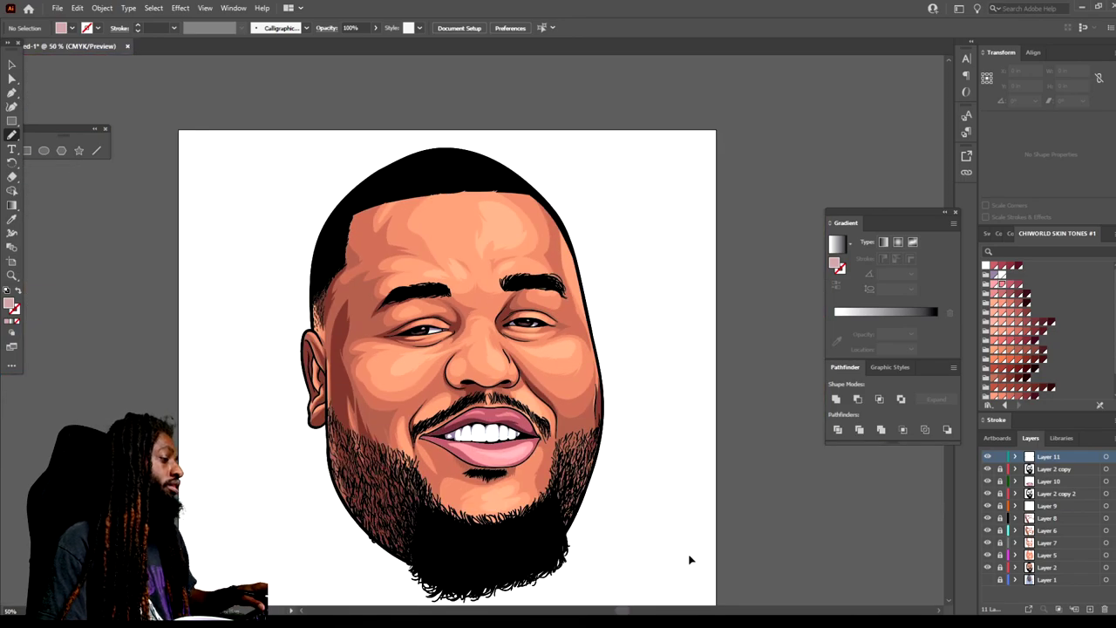
Apply the white-to-black linear gradient swatch as the fill and add a colour stop near its middle.
key(ctrl+equal)
scroll(689, 466, down, 2)
scroll(689, 518, down, 1)
scroll(665, 473, down, 1)
scroll(662, 485, up, 1)
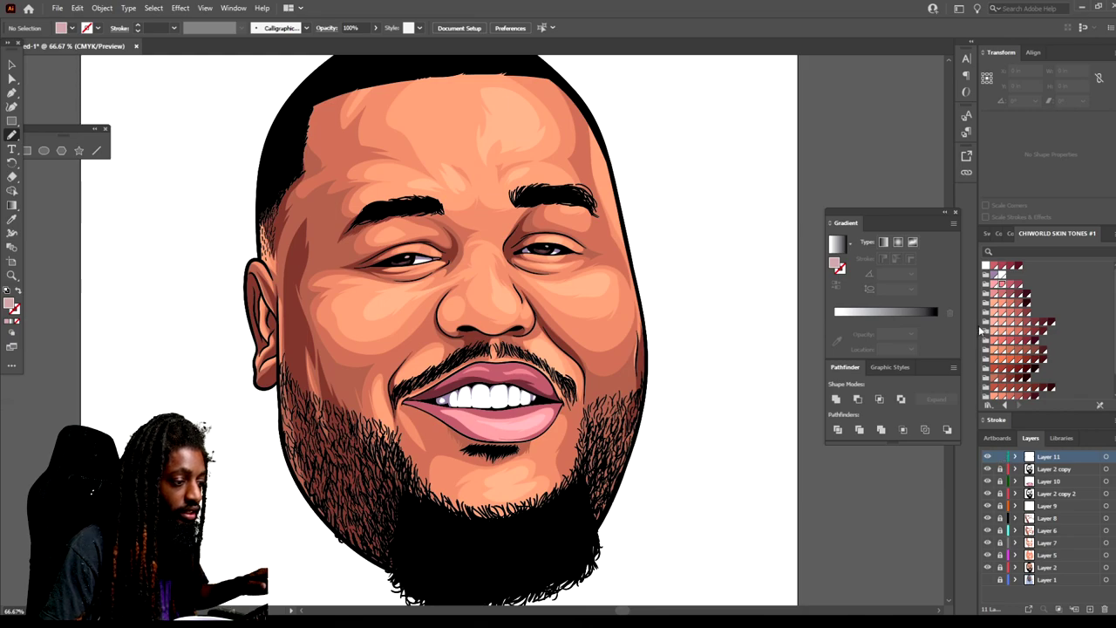
click(987, 234)
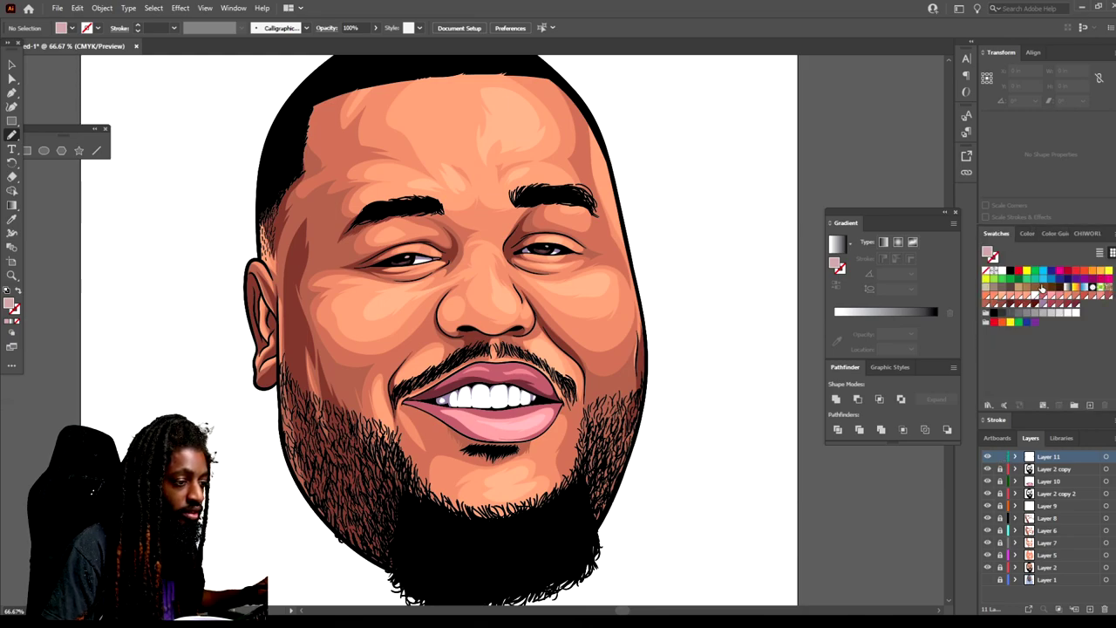
click(1070, 289)
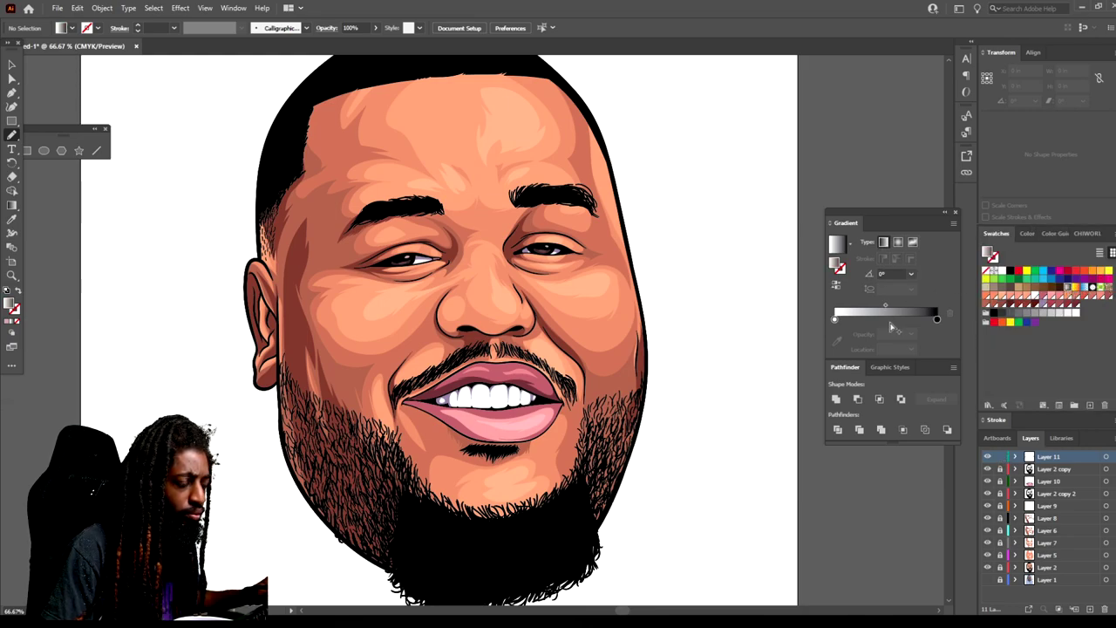
click(891, 320)
drag(892, 320, 884, 320)
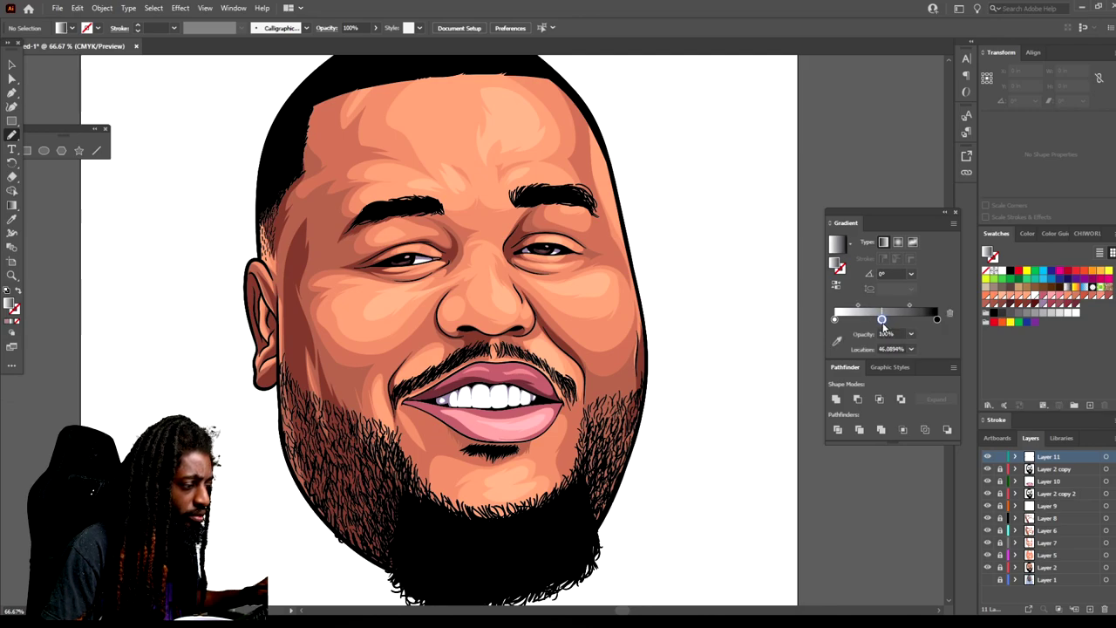
double_click(884, 320)
Set the gradient's end stops to rich black: C43 M41 Y49 K100 at the start, C30 M33 Y32 K100 at the end.
click(835, 319)
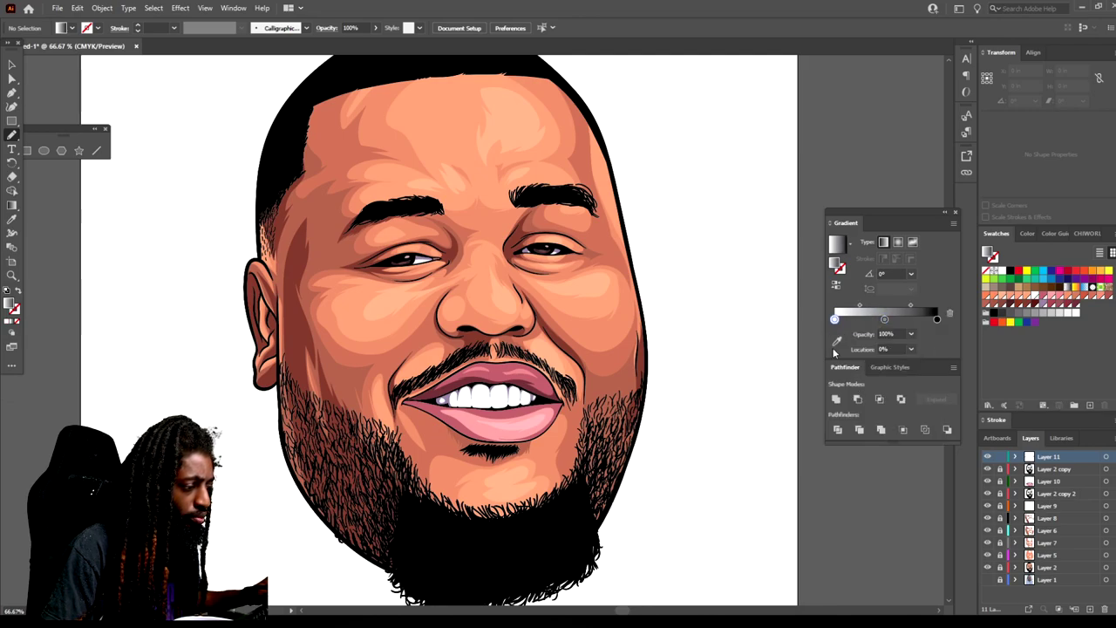
double_click(835, 320)
drag(840, 407, 863, 384)
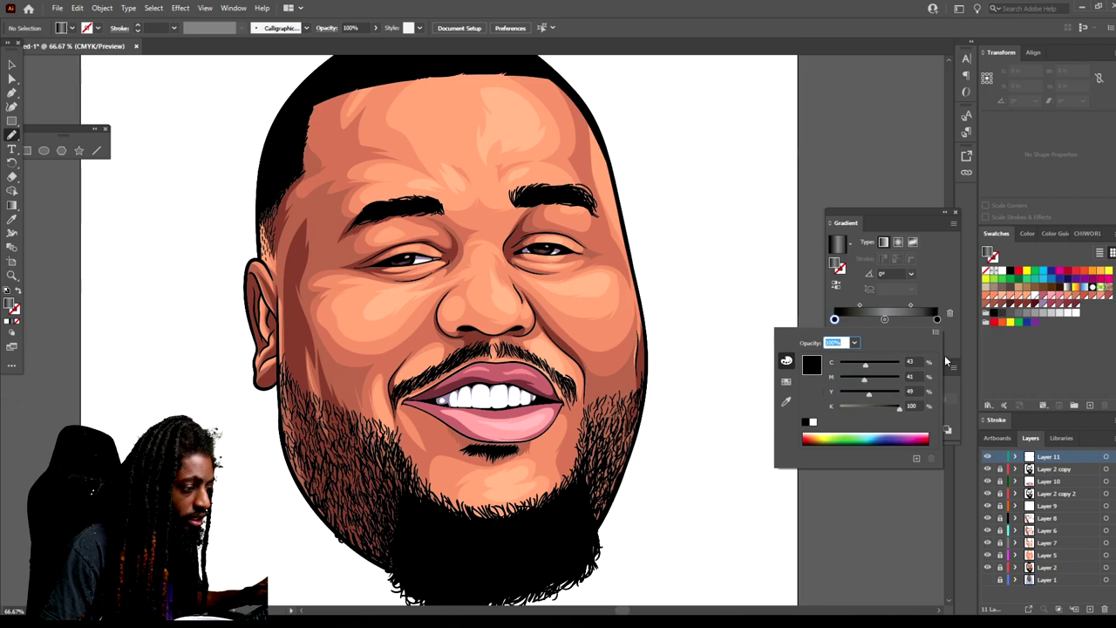
double_click(936, 319)
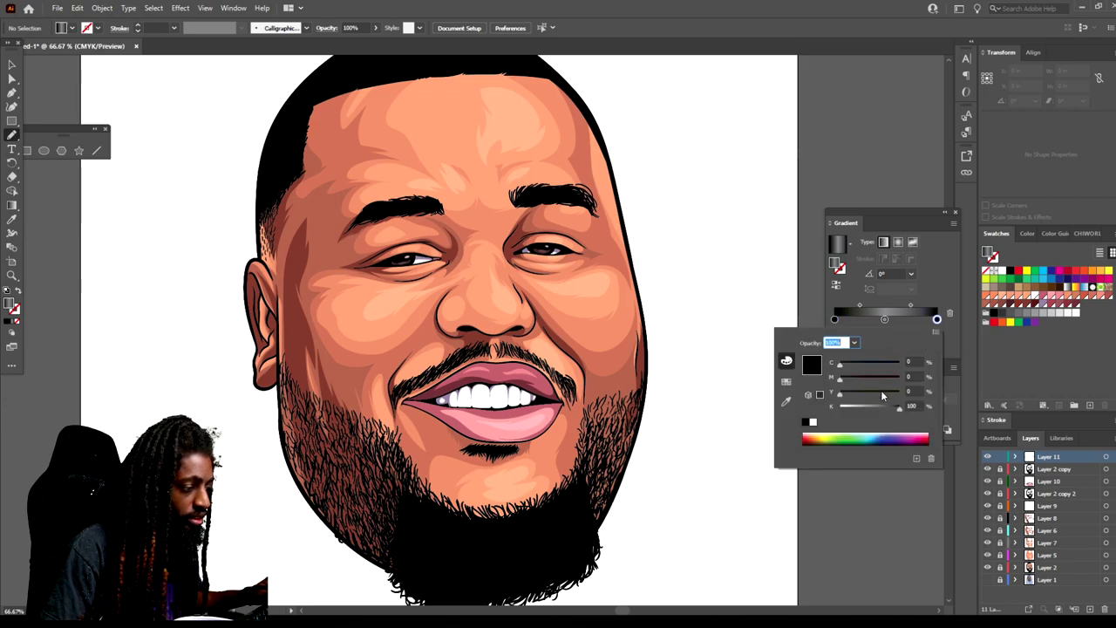
drag(851, 394, 857, 368)
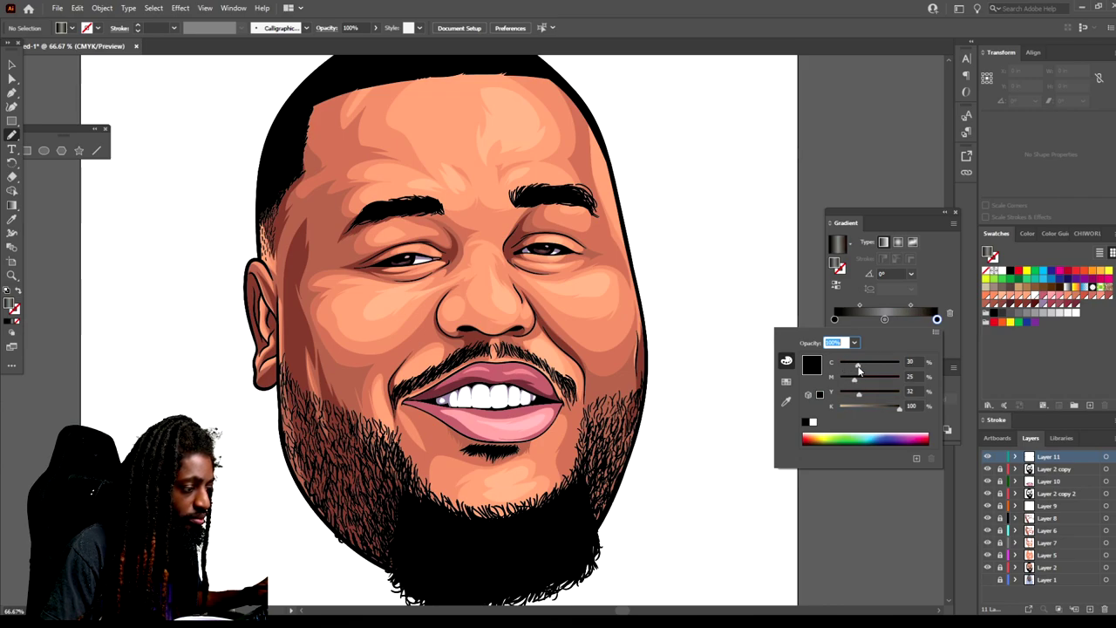
drag(858, 381, 863, 381)
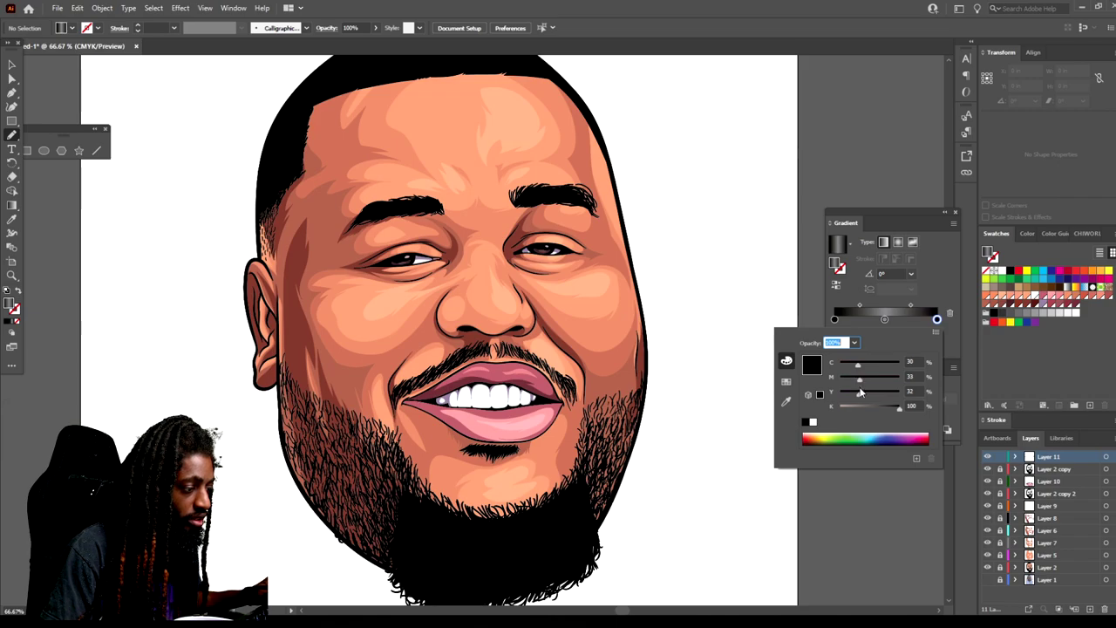
Set the gradient's middle colour stop to dark brown C29 M37 Y38 K70 and move both midpoints closer to it.
double_click(886, 318)
drag(876, 404, 856, 395)
click(852, 381)
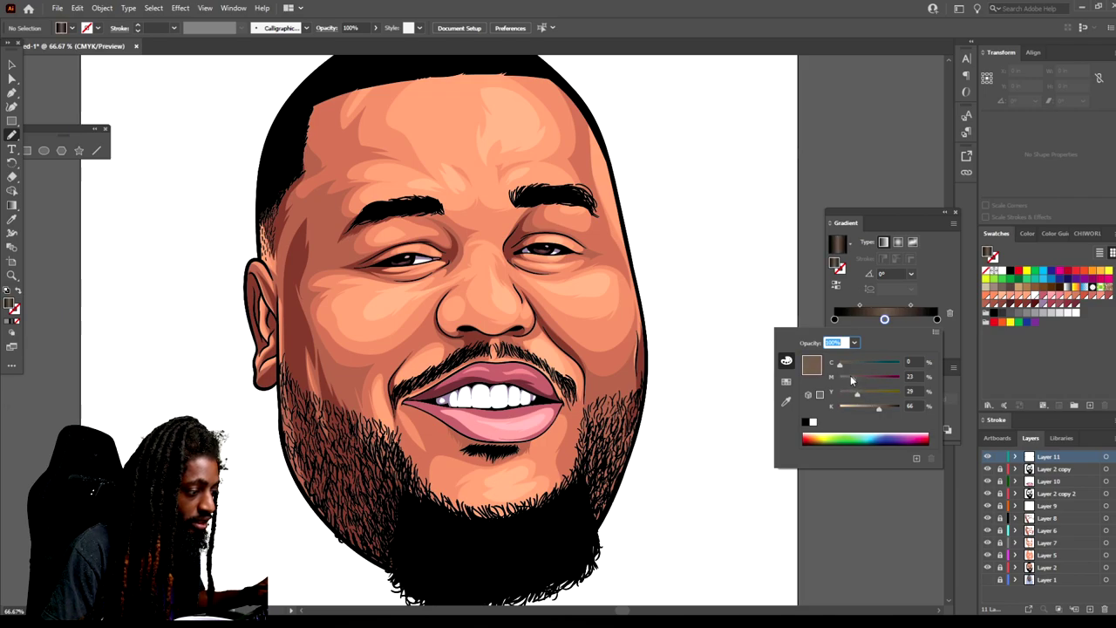
drag(843, 368, 853, 370)
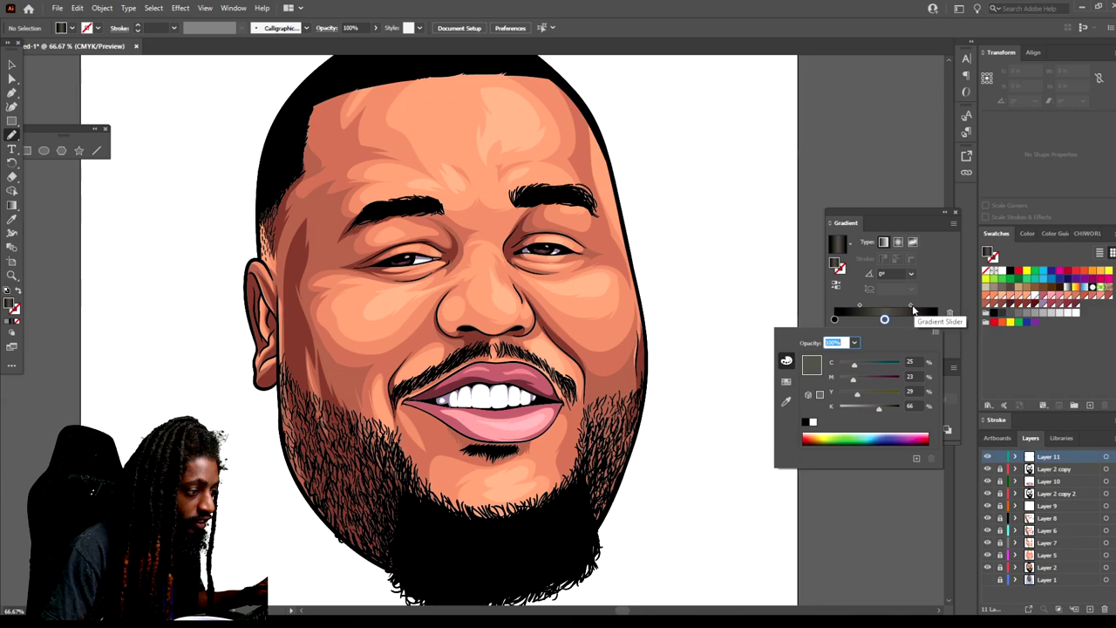
click(914, 309)
mouse_move(911, 305)
mouse_down()
mouse_move(870, 305)
mouse_move(895, 305)
mouse_up()
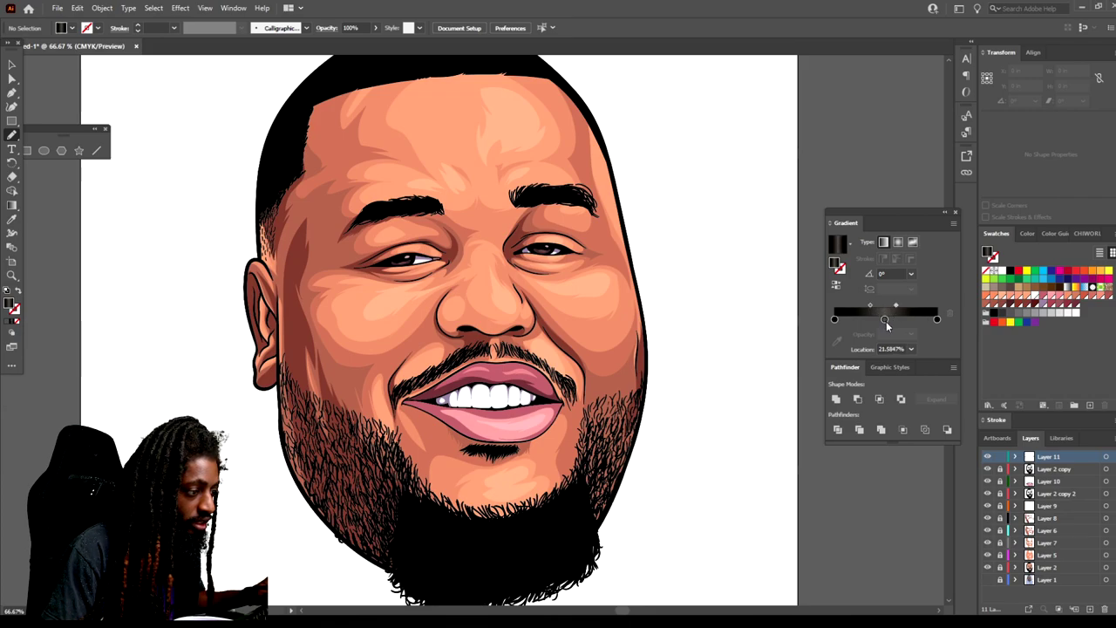
double_click(885, 320)
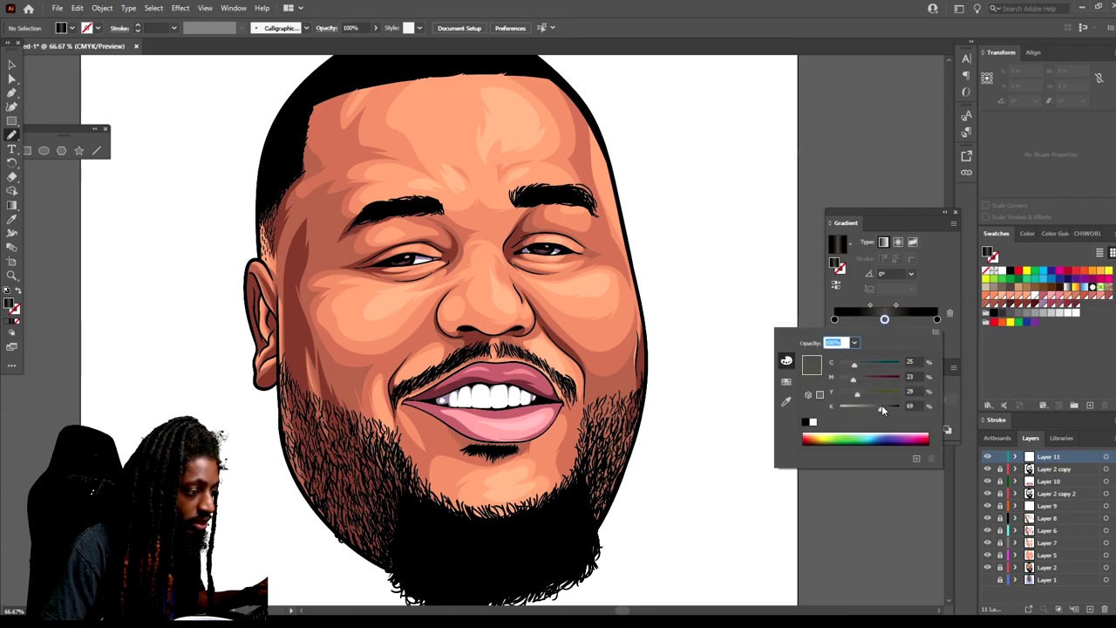
mouse_move(852, 379)
mouse_down()
mouse_move(859, 368)
mouse_move(864, 382)
mouse_up()
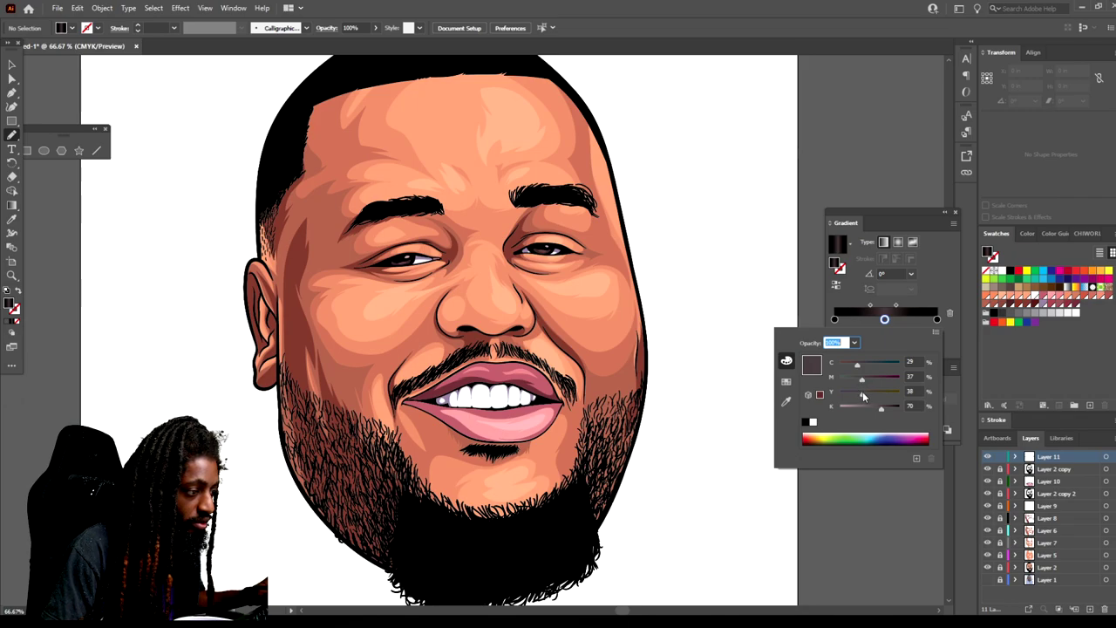
Paint short, thin gradient hair strokes across the black beard with the Paintbrush, following the direction of hair growth.
click(11, 138)
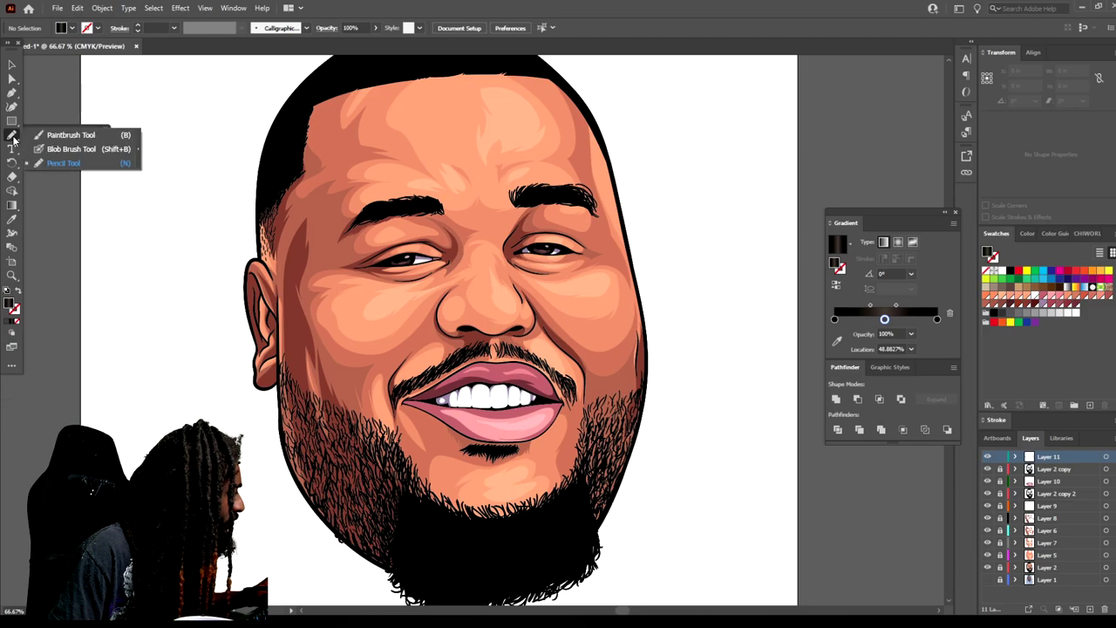
click(42, 135)
scroll(523, 431, down, 3)
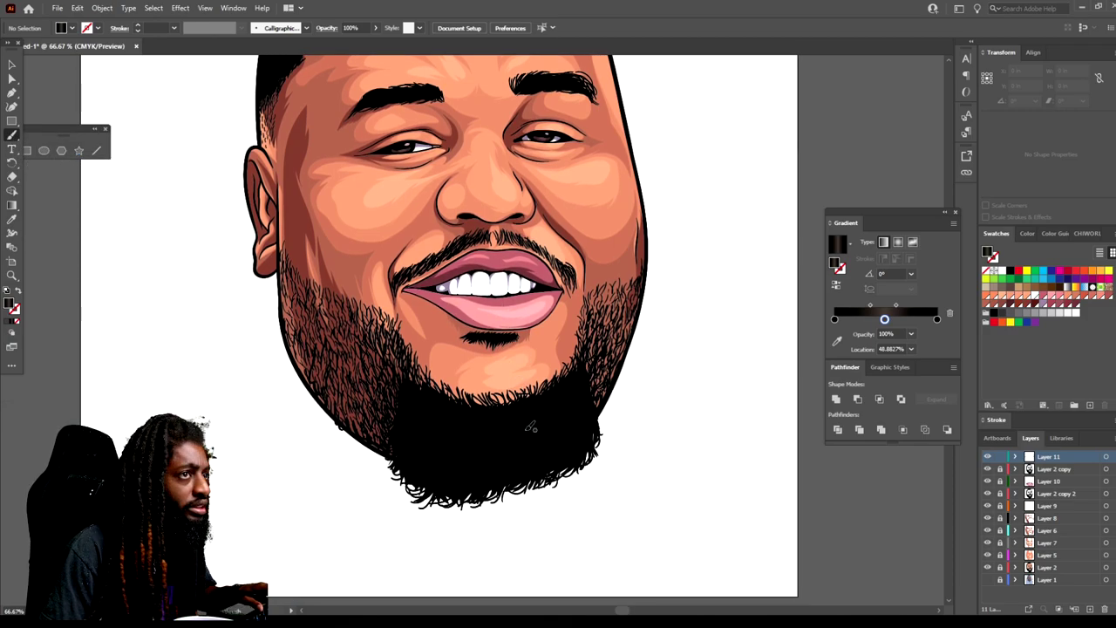
key(ctrl+=)
key(ctrl+plus)
scroll(528, 410, down, 2)
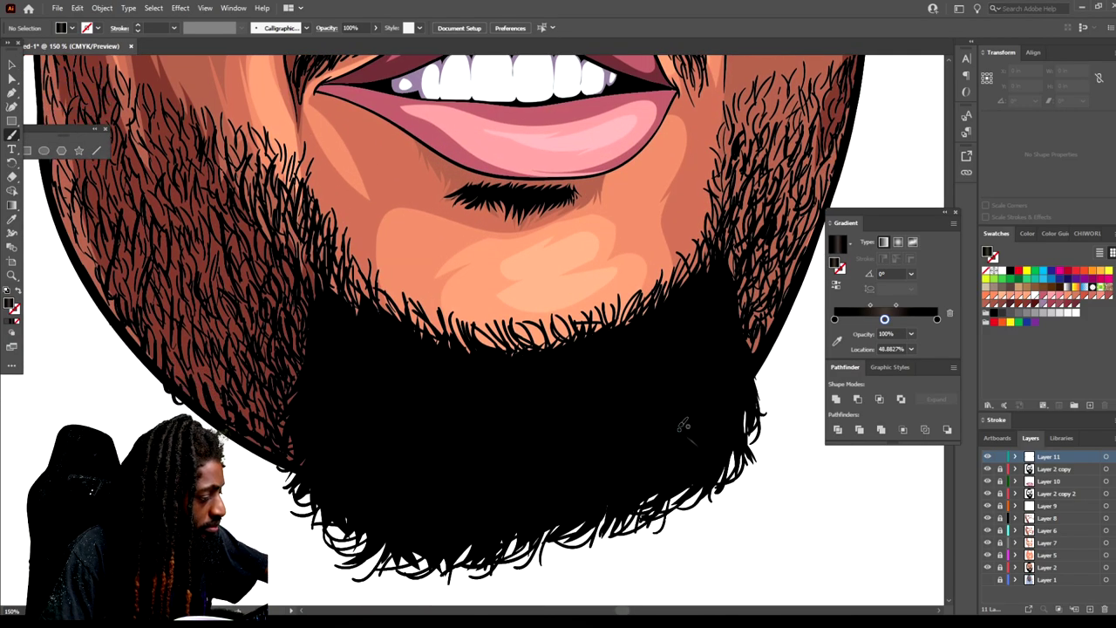
mouse_move(724, 438)
mouse_down()
mouse_move(707, 409)
mouse_move(711, 380)
mouse_move(738, 370)
mouse_move(722, 345)
mouse_up()
drag(742, 389, 724, 372)
drag(723, 462, 705, 419)
drag(679, 475, 627, 438)
drag(625, 488, 610, 457)
mouse_move(676, 416)
mouse_down()
mouse_move(659, 396)
mouse_move(667, 374)
mouse_up()
drag(694, 366, 678, 348)
mouse_move(717, 367)
mouse_down()
mouse_move(698, 340)
mouse_move(708, 290)
mouse_up()
drag(608, 483, 593, 455)
drag(650, 481, 634, 451)
drag(517, 531, 524, 490)
drag(473, 531, 498, 492)
drag(438, 518, 457, 480)
mouse_move(409, 536)
mouse_down()
mouse_move(418, 500)
mouse_move(351, 450)
mouse_up()
drag(295, 462, 314, 440)
drag(521, 478, 535, 448)
drag(453, 477, 467, 451)
drag(425, 477, 441, 441)
drag(388, 471, 408, 446)
drag(352, 381, 328, 424)
drag(415, 455, 436, 369)
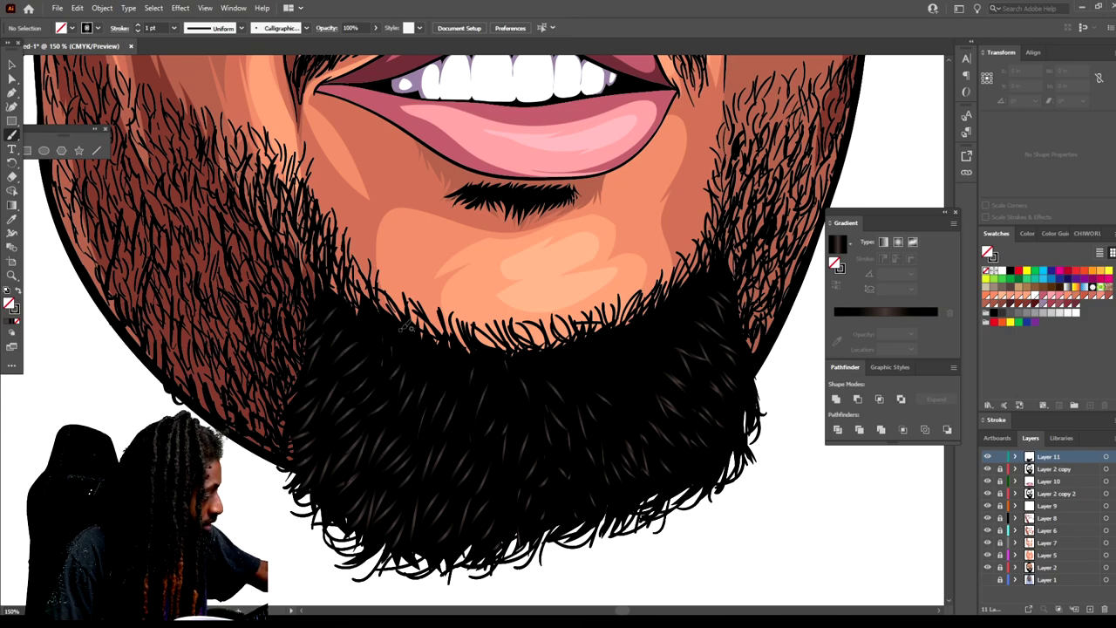
Fill the sparse areas in the lower middle of the beard with a few more hair strokes.
key(ctrl+minus)
key(ctrl+minus)
key(ctrl+minus)
key(ctrl+equal)
key(ctrl+equal)
drag(602, 504, 607, 476)
mouse_move(518, 516)
mouse_down()
mouse_move(526, 478)
mouse_move(560, 438)
mouse_up()
drag(471, 455, 472, 417)
drag(479, 470, 482, 459)
Paint thin gradient hair strokes along both black eyebrows, following their direction of growth.
scroll(487, 453, up, 2)
scroll(577, 396, up, 5)
scroll(707, 314, up, 3)
drag(583, 282, 614, 250)
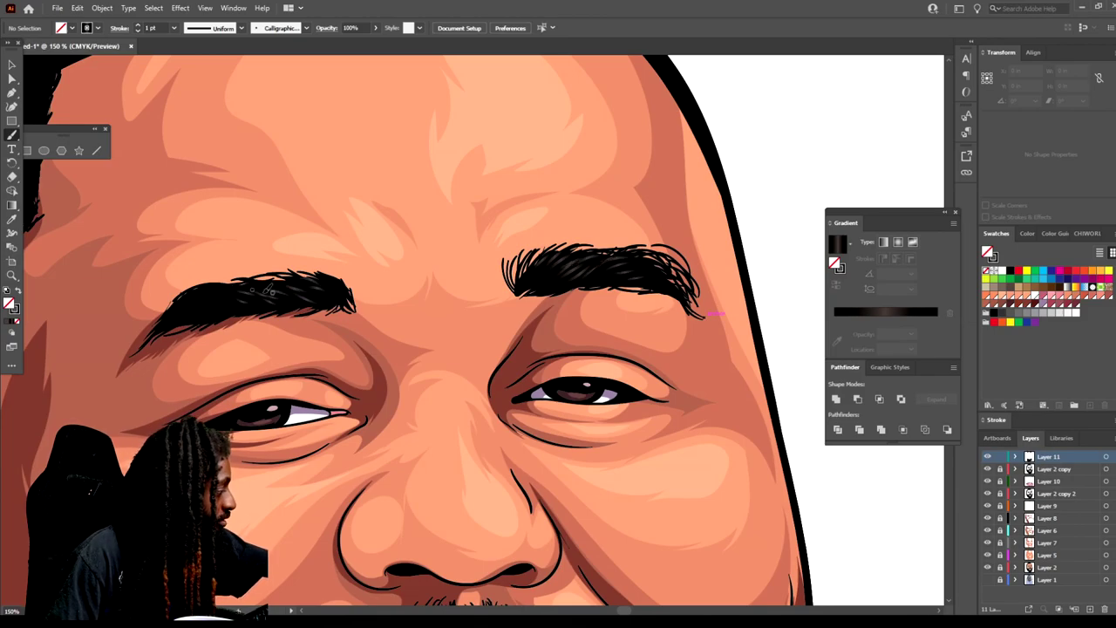
Paint rows of short, slanted gradient hair strokes over the left half of the black hair on top of the head.
key(ctrl+minus)
key(ctrl+minus)
key(ctrl+minus)
key(ctrl+plus)
key(ctrl+plus)
key(ctrl+plus)
drag(411, 245, 389, 259)
drag(380, 252, 367, 263)
drag(358, 256, 319, 273)
drag(313, 265, 286, 288)
drag(283, 270, 211, 311)
drag(200, 311, 177, 330)
drag(362, 229, 347, 240)
drag(328, 236, 299, 260)
drag(231, 269, 203, 288)
drag(402, 189, 343, 212)
drag(321, 209, 293, 233)
Extend the short hair strokes across the rest of the top hair and down the left side towards the sideburn.
key(ctrl+minus)
key(ctrl+minus)
key(ctrl+plus)
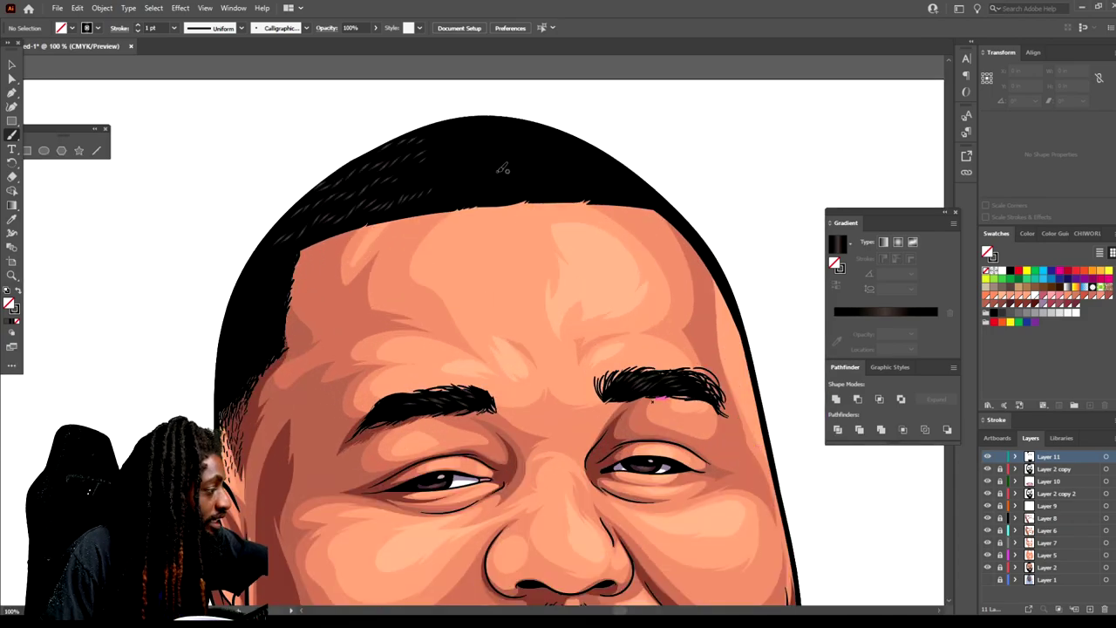
drag(582, 160, 561, 148)
drag(277, 272, 261, 288)
drag(260, 309, 234, 338)
drag(296, 243, 285, 253)
drag(459, 154, 435, 163)
key(ctrl+minus)
key(ctrl+minus)
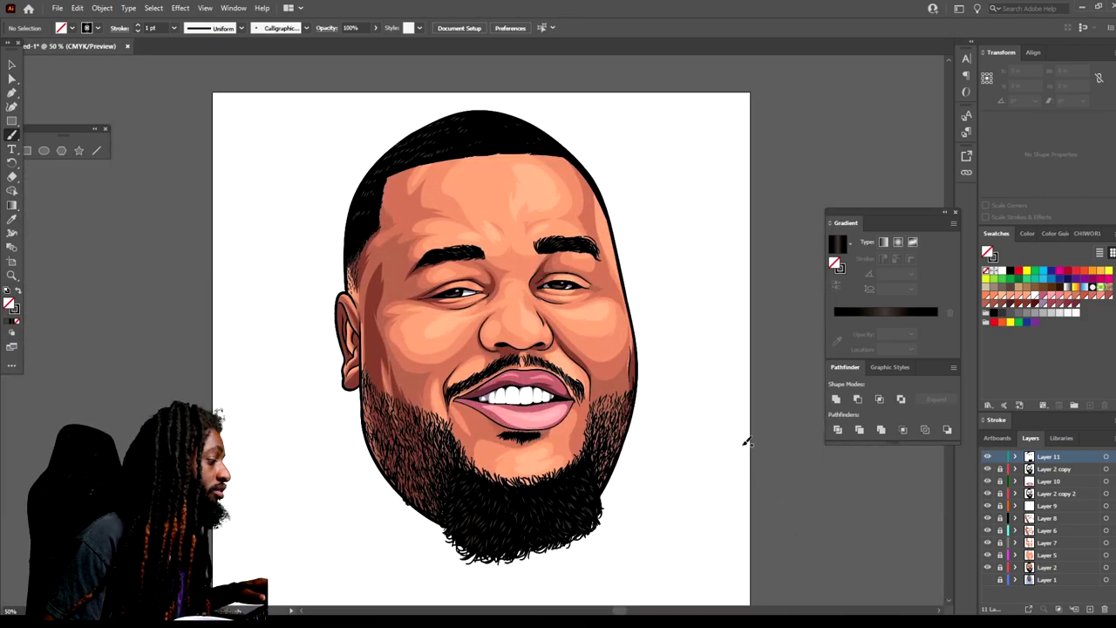